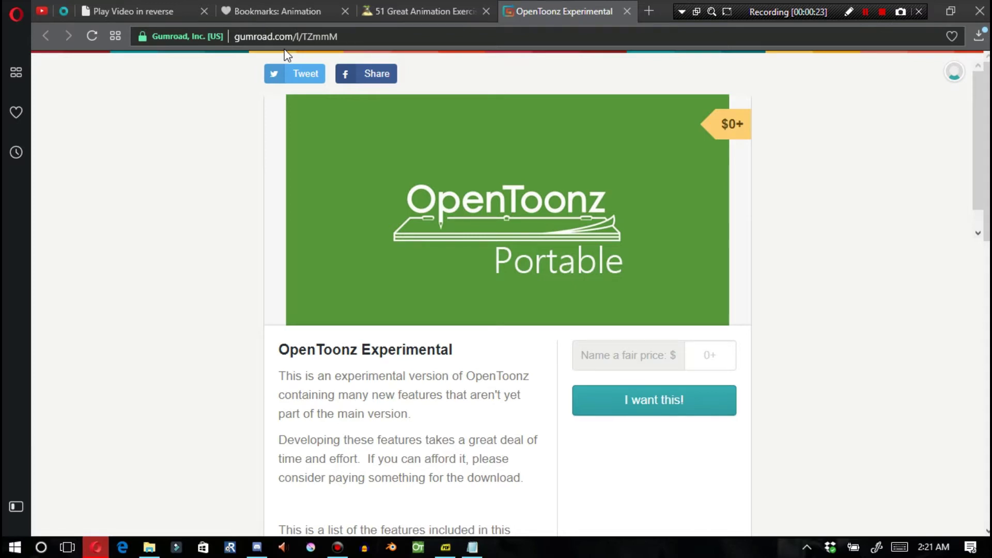
- Examine the description of the experimental version on the OpenToonz Experimental product page
{"action": "scroll", "coordinate": [286, 54], "scroll_direction": "down", "scroll_amount": 3}
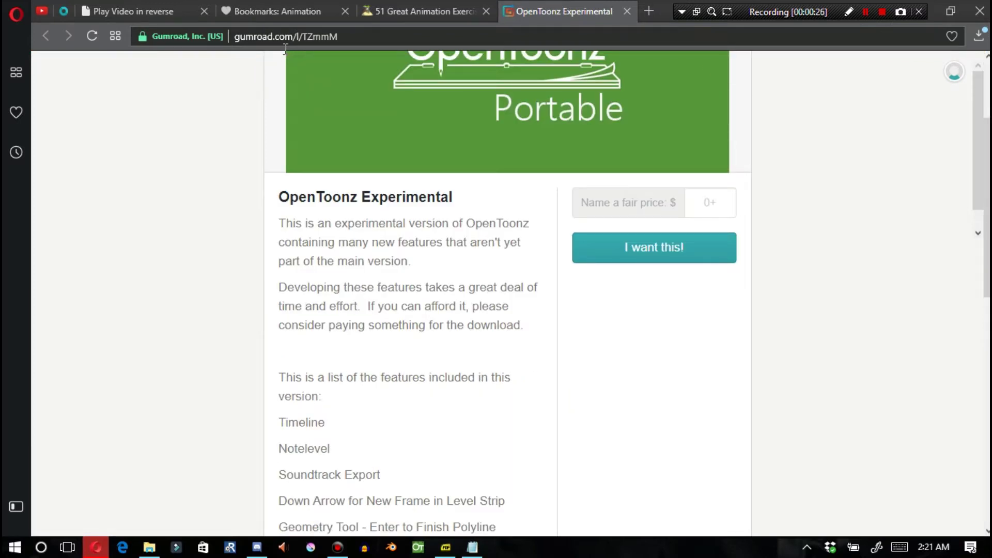
{"action": "mouse_move", "coordinate": [293, 223]}
{"action": "left_mouse_down"}
{"action": "mouse_move", "coordinate": [459, 224]}
{"action": "mouse_move", "coordinate": [464, 242]}
{"action": "mouse_move", "coordinate": [415, 261]}
{"action": "left_mouse_up"}
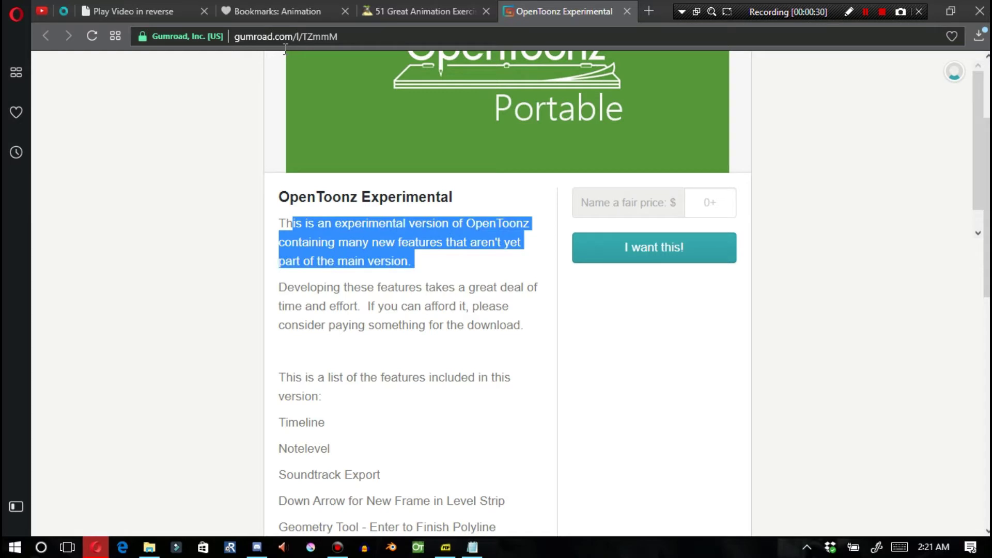
{"action": "mouse_move", "coordinate": [414, 261]}
{"action": "left_mouse_down"}
{"action": "mouse_move", "coordinate": [364, 261]}
{"action": "mouse_move", "coordinate": [394, 261]}
{"action": "left_mouse_up"}
{"action": "left_click", "coordinate": [394, 261]}
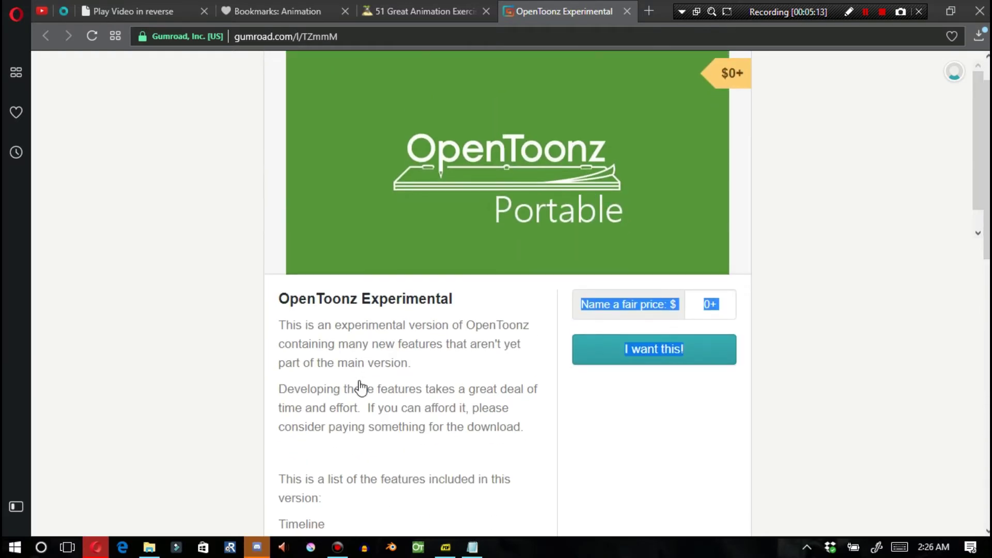
- Name a price of $10 for OpenToonz Experimental and proceed to the payment form
{"action": "left_click", "coordinate": [359, 386]}
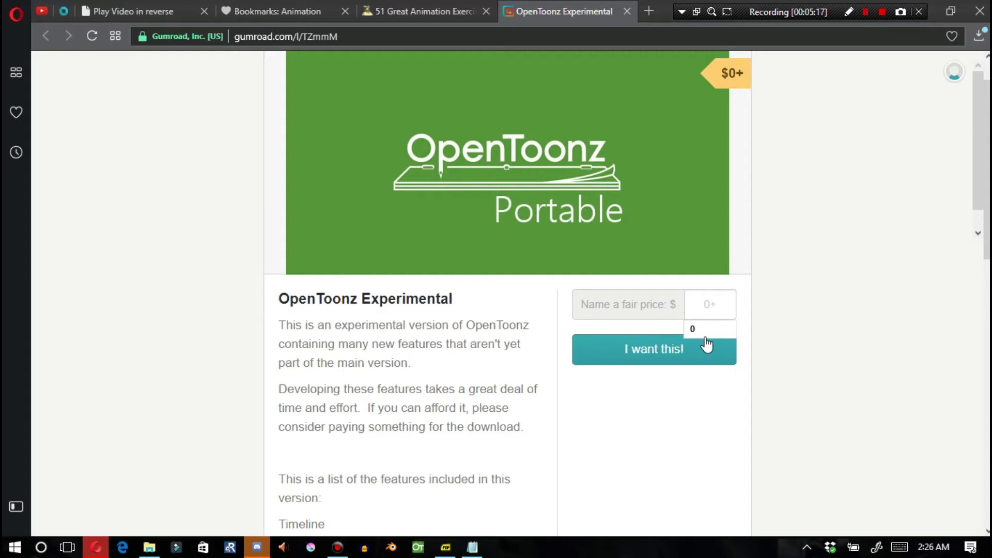
{"action": "type", "text": "10"}
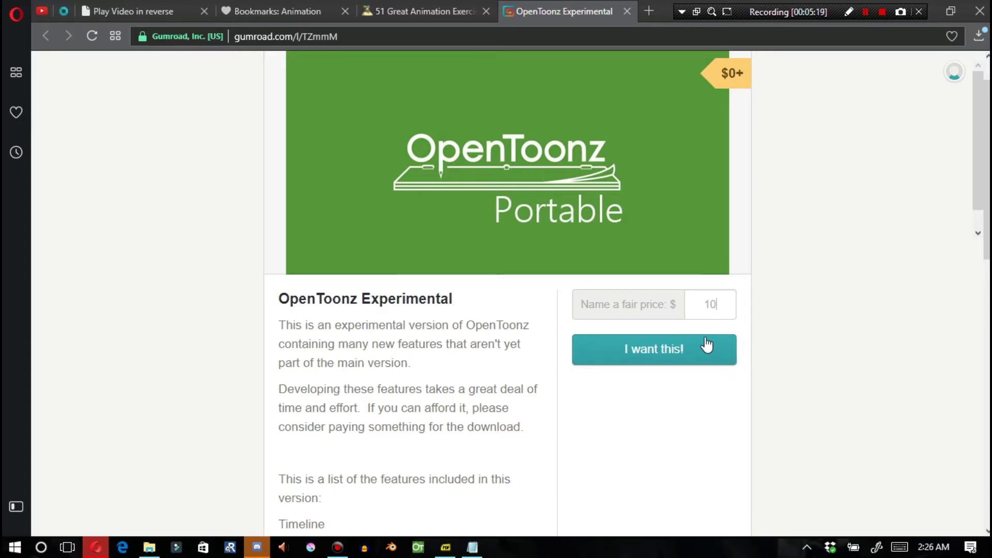
{"action": "left_click", "coordinate": [706, 344]}
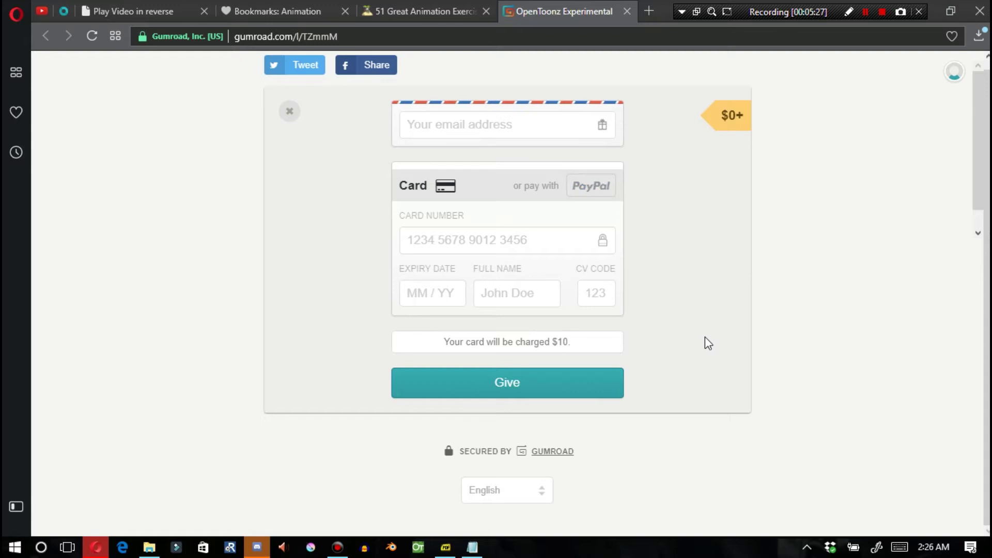
{"action": "left_click", "coordinate": [866, 12]}
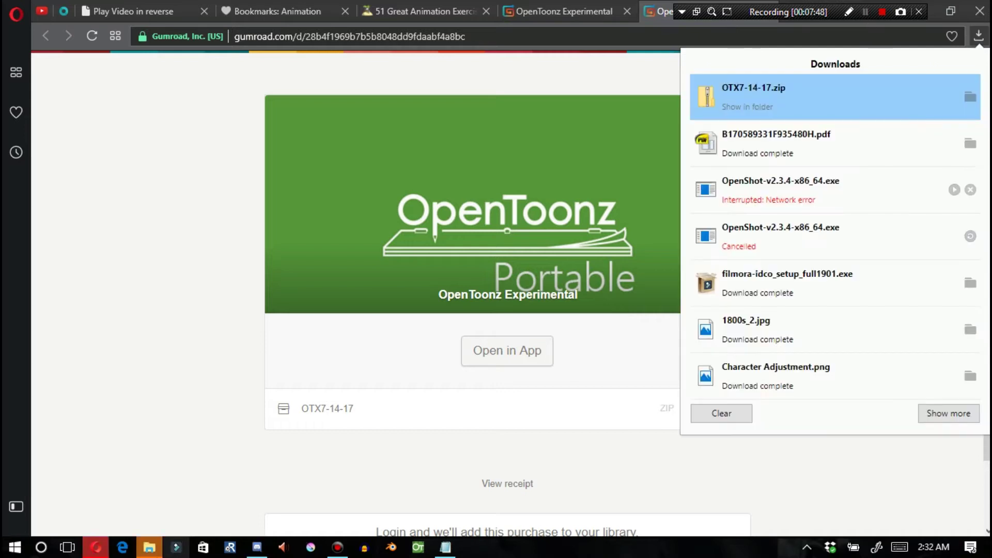
- Copy the downloaded OTX7-14-17 zip archive from the Downloads folder to the desktop
{"action": "left_click", "coordinate": [747, 107]}
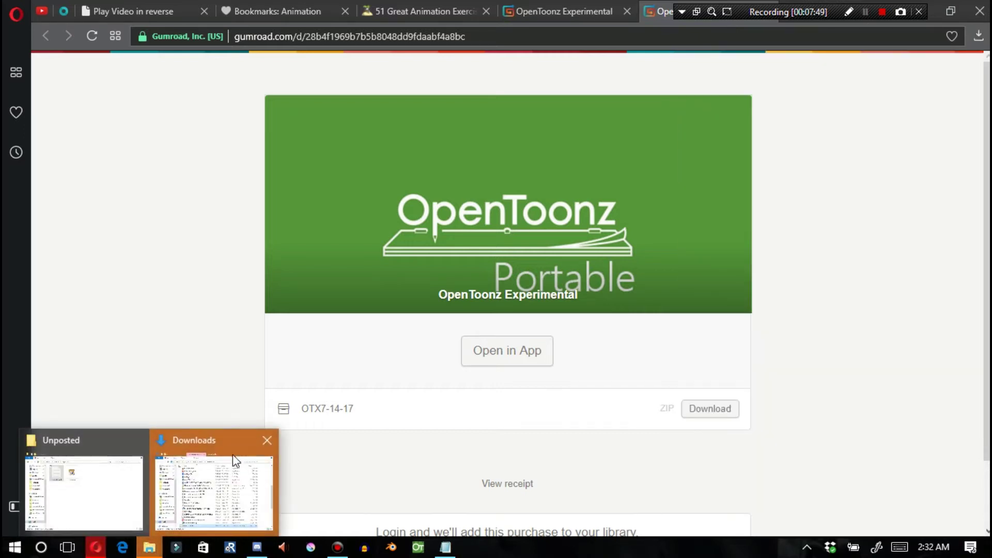
{"action": "left_click", "coordinate": [233, 454]}
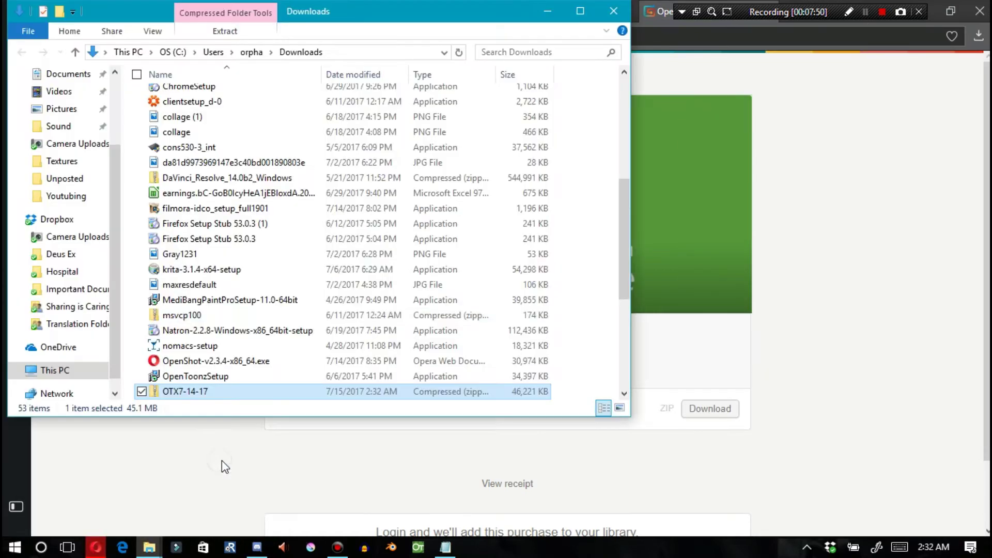
{"action": "right_click", "coordinate": [177, 390]}
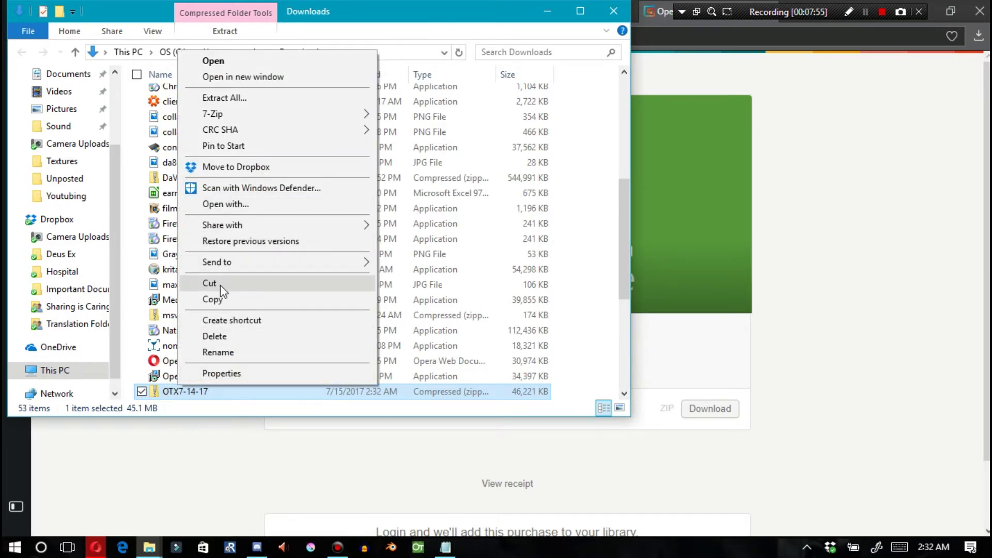
{"action": "left_click", "coordinate": [212, 299]}
{"action": "left_click", "coordinate": [989, 547]}
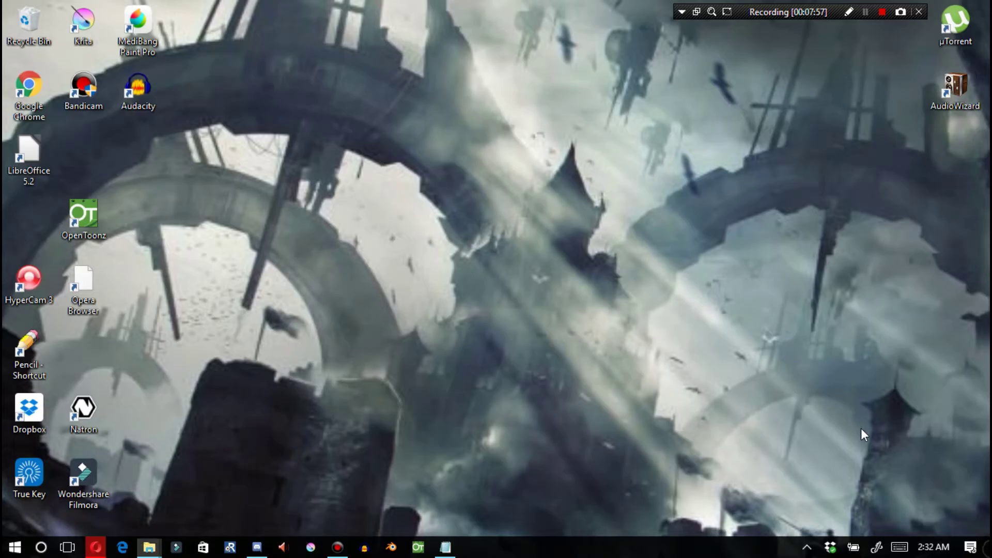
{"action": "right_click", "coordinate": [448, 296]}
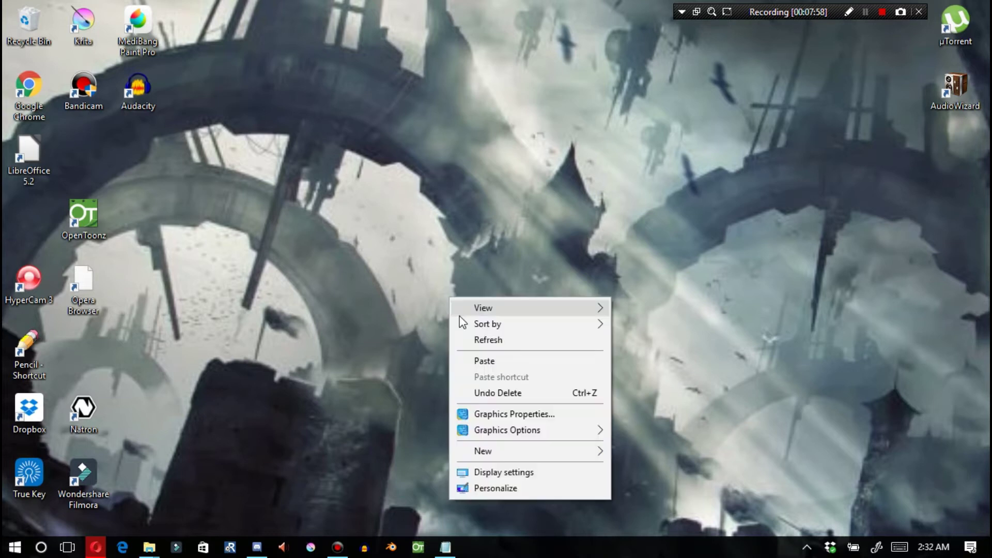
{"action": "left_click", "coordinate": [480, 362]}
{"action": "left_click_drag", "start_coordinate": [472, 288], "coordinate": [311, 179]}
- Open the OTX folder inside the zip archive on the desktop and look through its contents, including the stuff subfolder
{"action": "double_click", "coordinate": [302, 161]}
{"action": "double_click", "coordinate": [188, 111]}
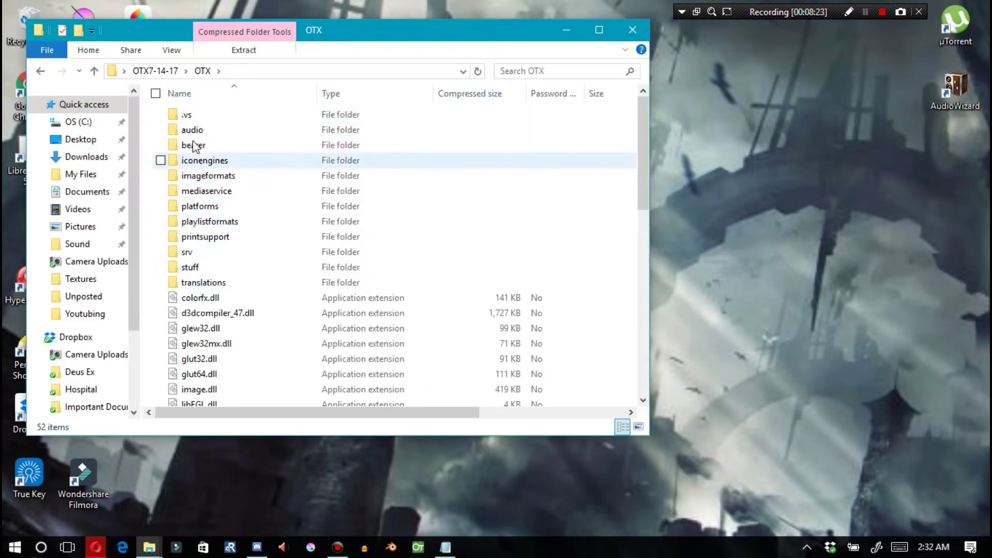
{"action": "left_click", "coordinate": [199, 270]}
{"action": "double_click", "coordinate": [198, 270]}
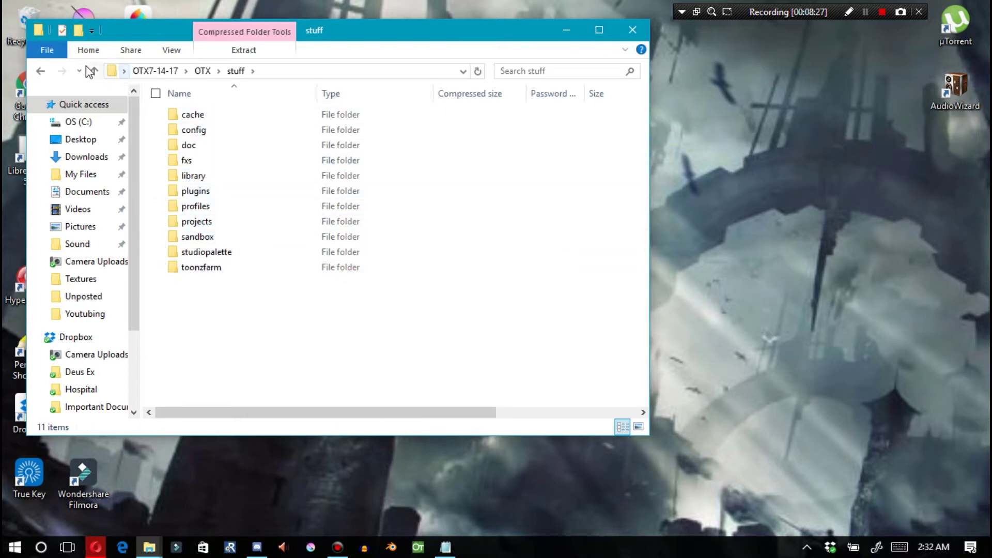
{"action": "left_click", "coordinate": [45, 72]}
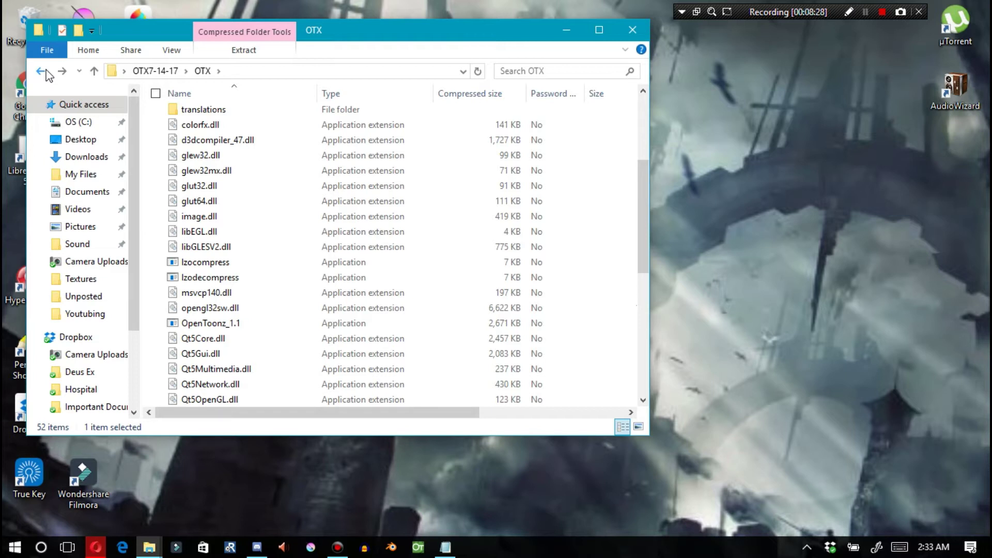
{"action": "left_click_drag", "start_coordinate": [643, 237], "coordinate": [633, 188]}
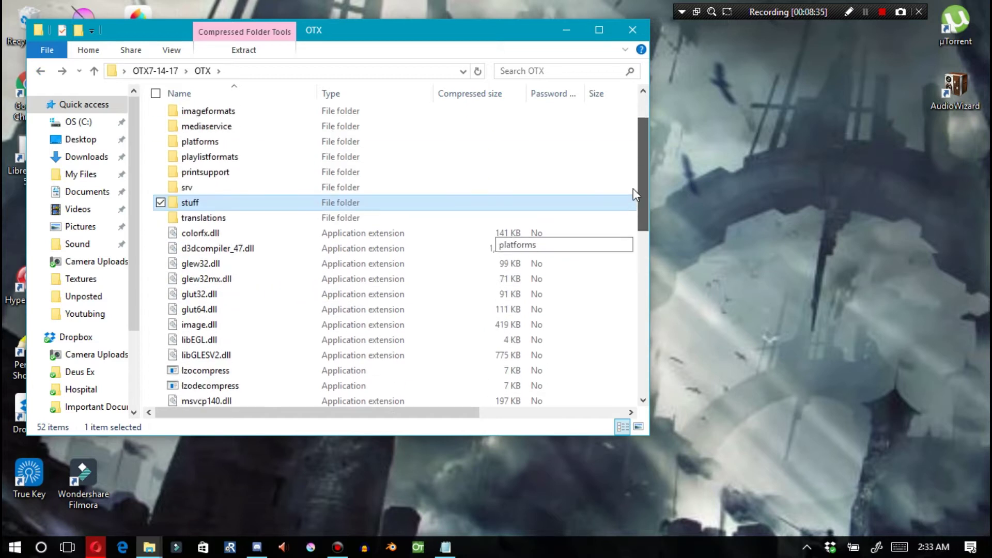
{"action": "scroll", "coordinate": [633, 188], "scroll_direction": "up", "scroll_amount": 2}
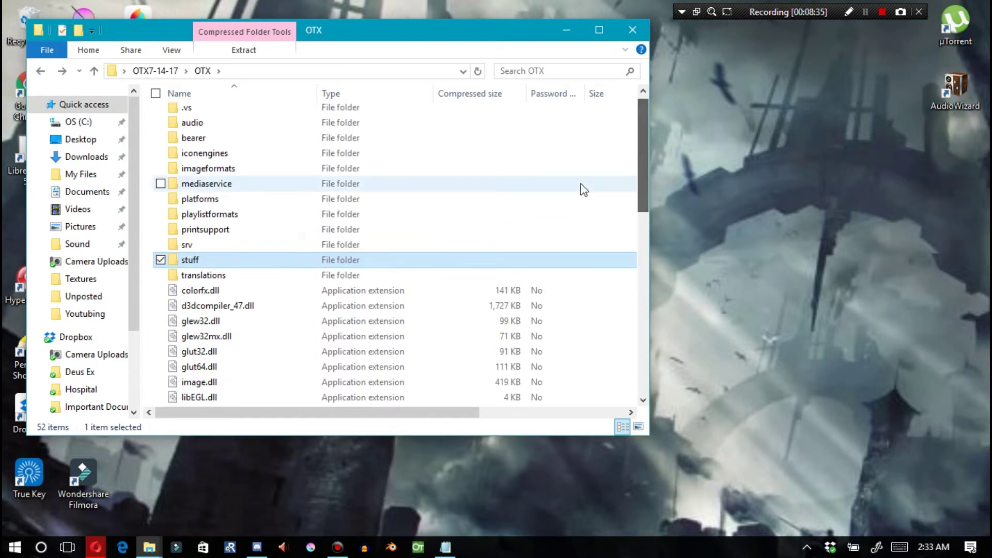
- Search the archive's OTX folder for ".exe" and select the OpenToonz_1.1 application
{"action": "left_click", "coordinate": [522, 68]}
{"action": "type", "text": ".exe"}
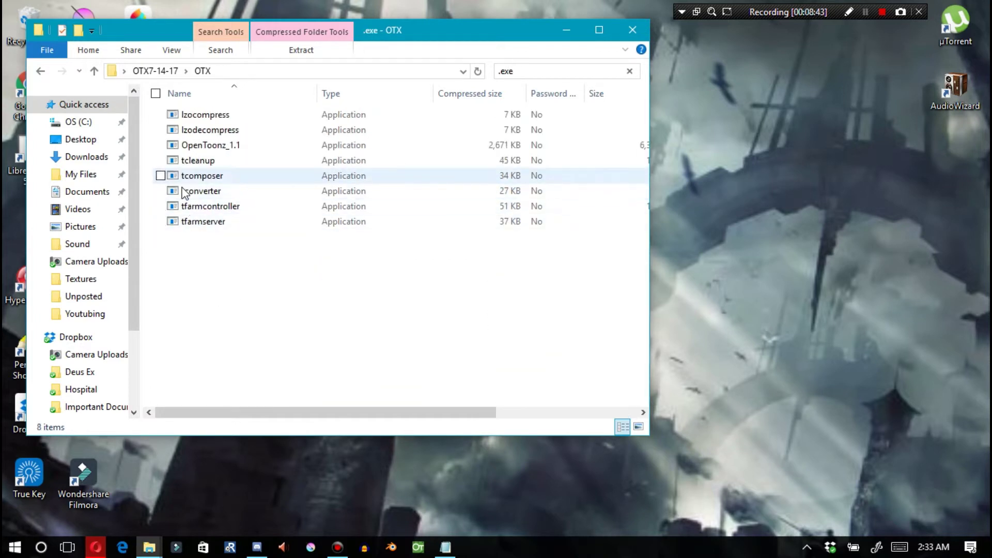
{"action": "left_click", "coordinate": [212, 146]}
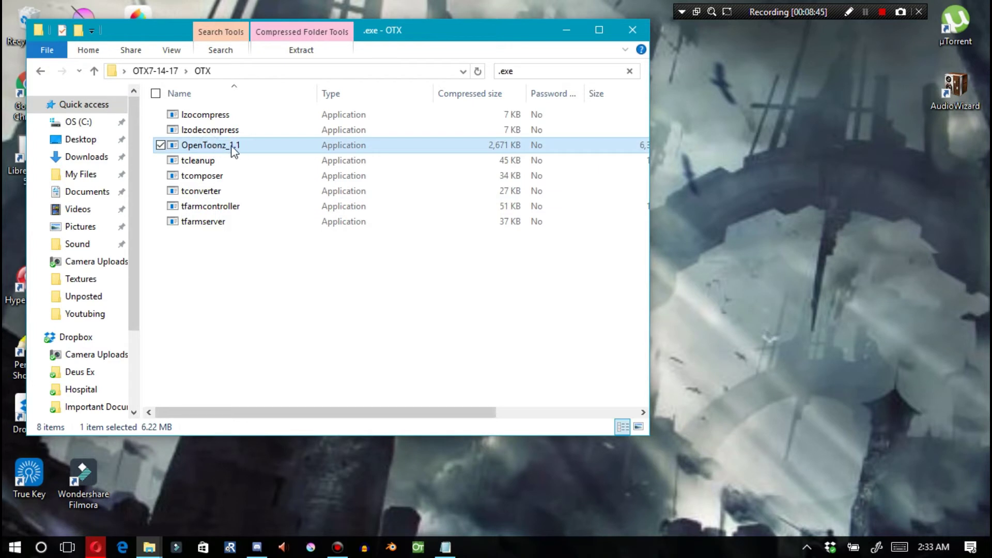
- Create a folder named OTX in Documents, using a second file window, and open it
{"action": "left_click", "coordinate": [149, 547]}
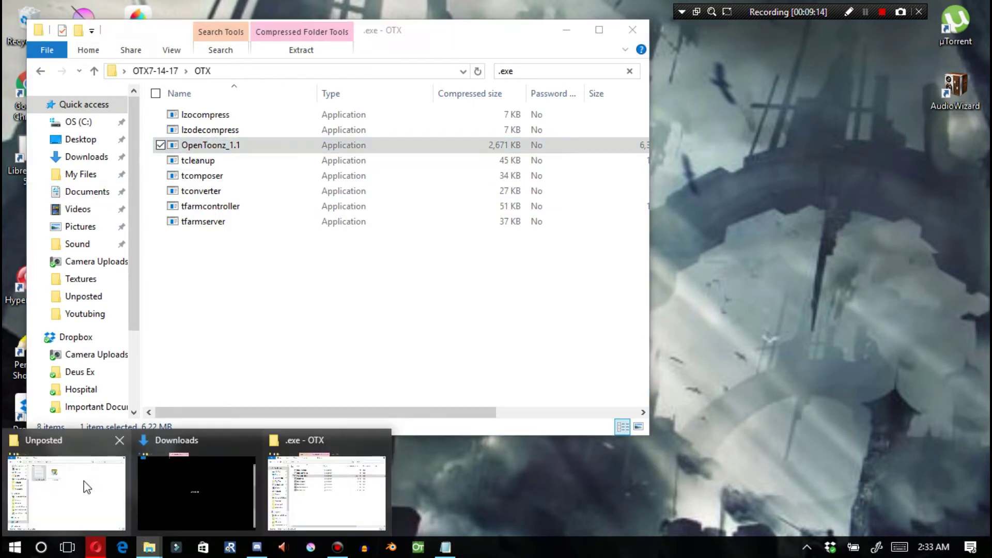
{"action": "left_click", "coordinate": [87, 484]}
{"action": "left_click", "coordinate": [424, 117]}
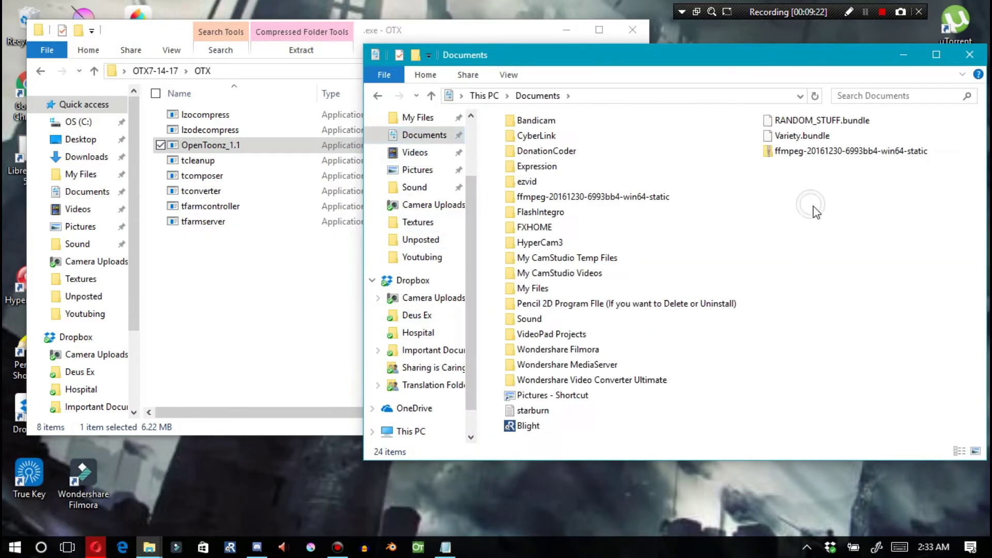
{"action": "right_click", "coordinate": [813, 207]}
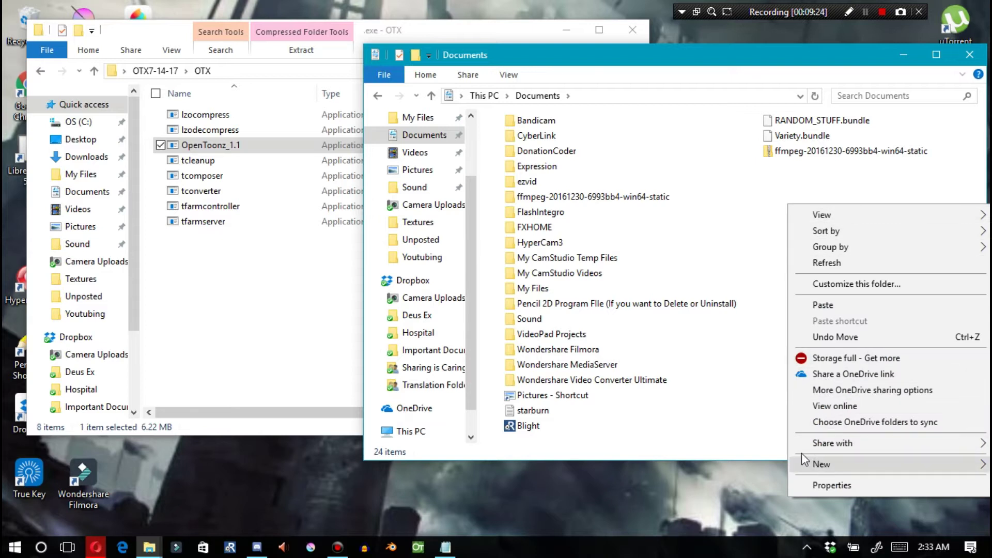
{"action": "mouse_move", "coordinate": [808, 459]}
{"action": "left_click", "coordinate": [703, 302]}
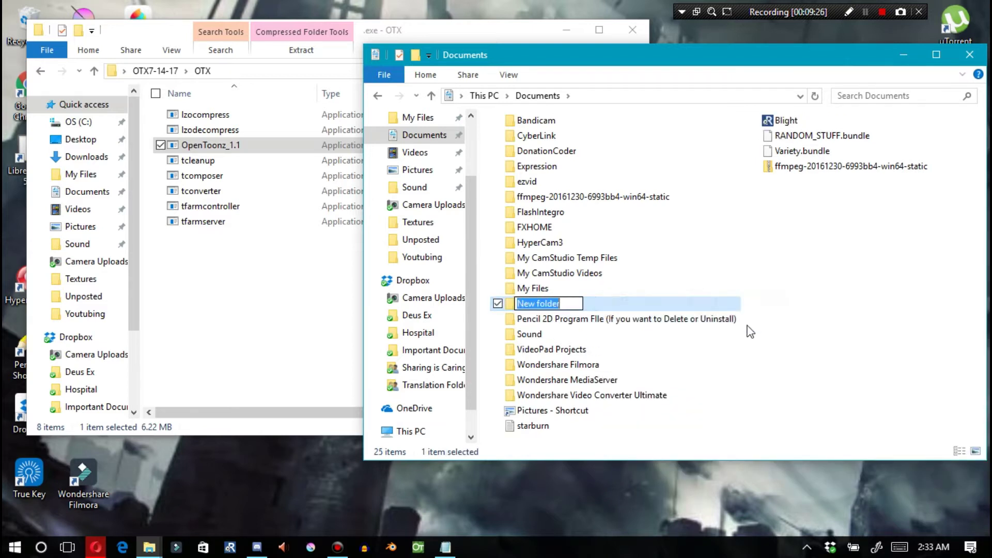
{"action": "type", "text": "OTX"}
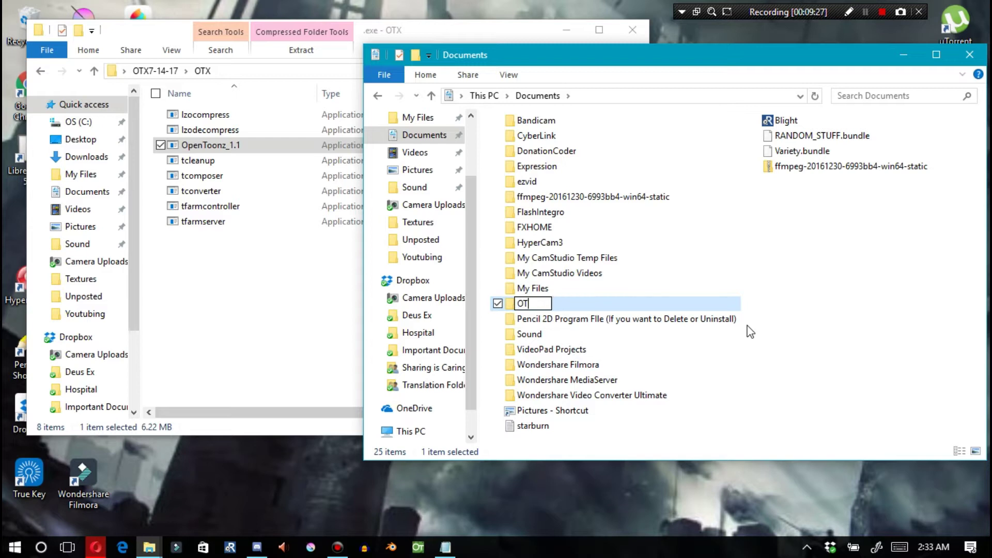
{"action": "key", "text": "Return"}
{"action": "double_click", "coordinate": [519, 309]}
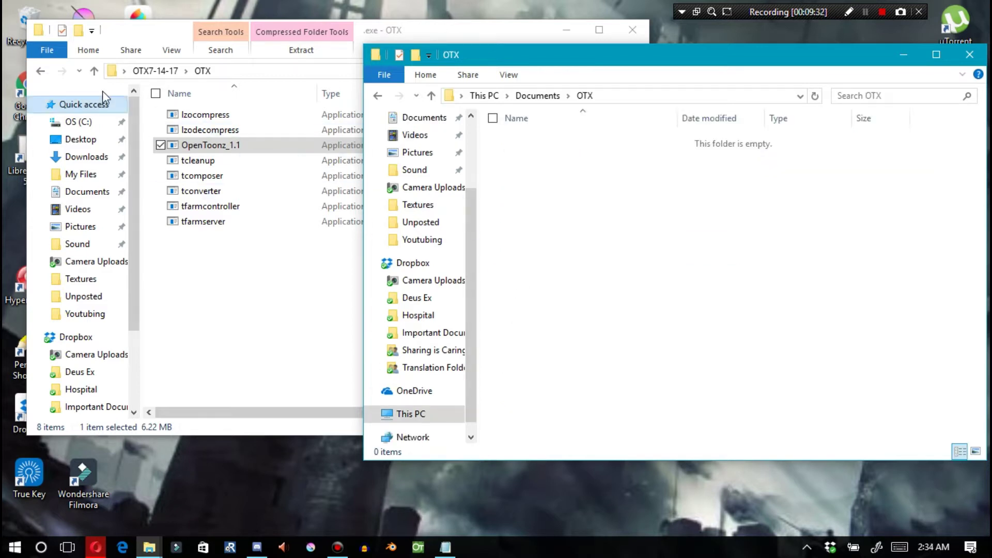
- Copy the entire contents of the archive's OTX folder into the OTX folder in Documents
{"action": "left_click", "coordinate": [503, 30]}
{"action": "left_click", "coordinate": [503, 111]}
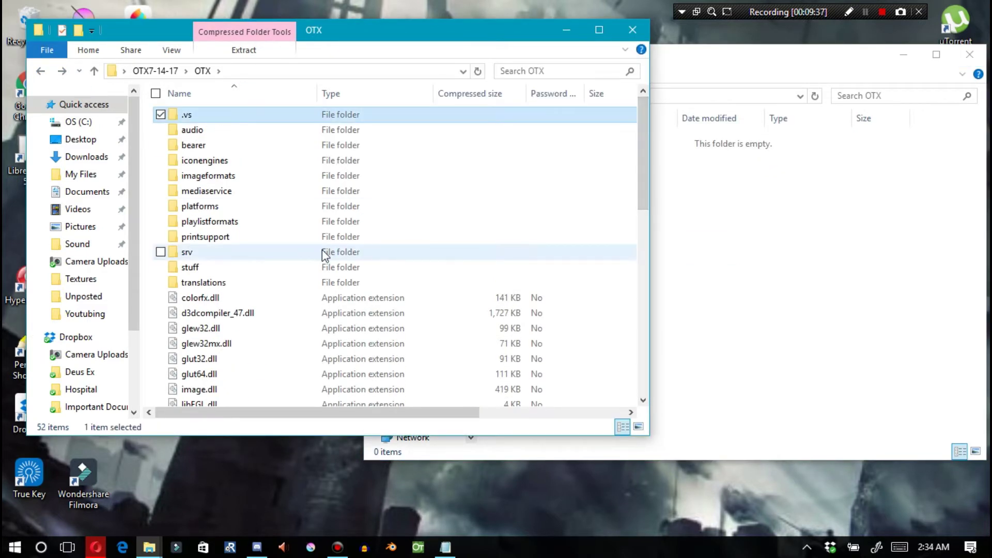
{"action": "key", "text": "ctrl+a"}
{"action": "key", "text": "alt+Tab"}
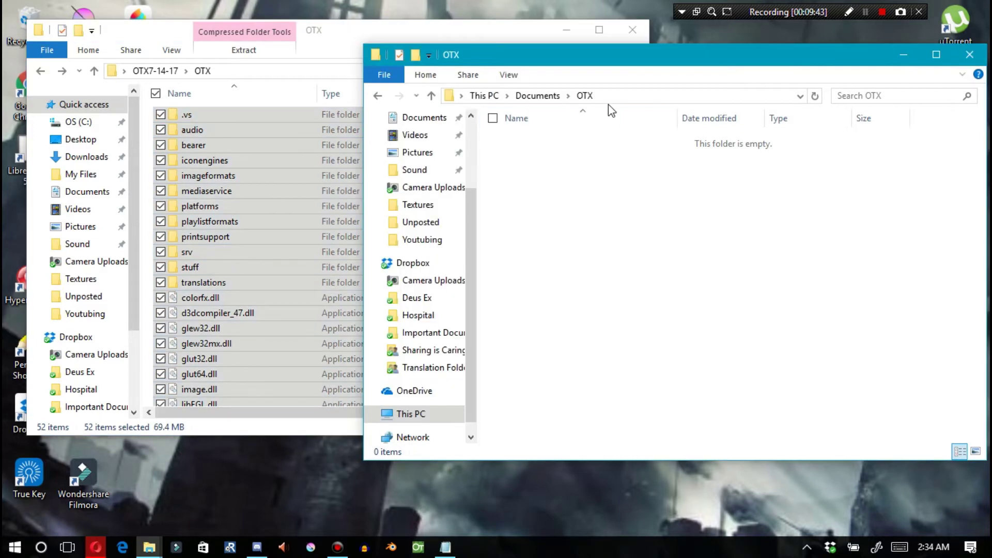
{"action": "key", "text": "ctrl+v"}
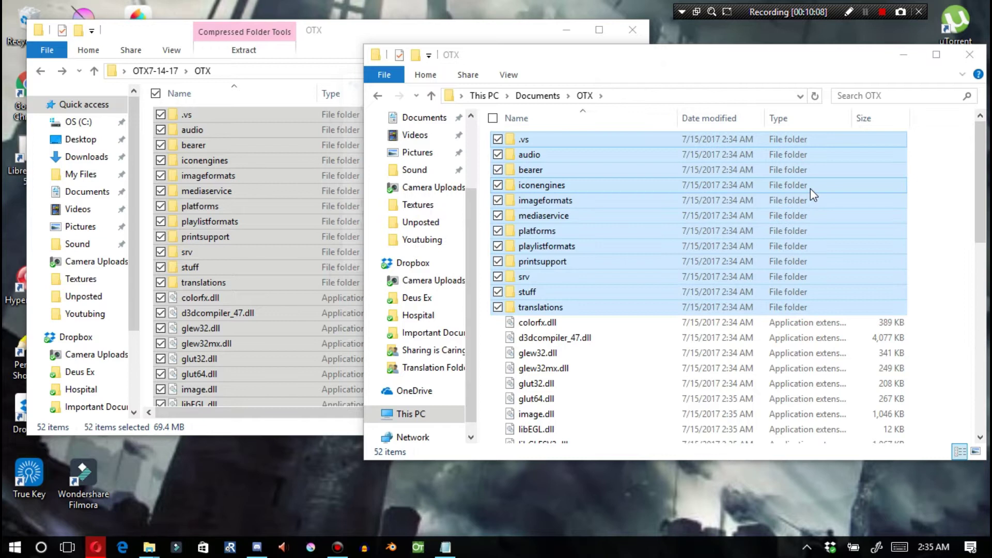
- Launch the OpenToonz_1.1 application from the OTX folder in Documents
{"action": "left_click", "coordinate": [547, 170]}
{"action": "scroll", "coordinate": [816, 227], "scroll_direction": "down", "scroll_amount": 9}
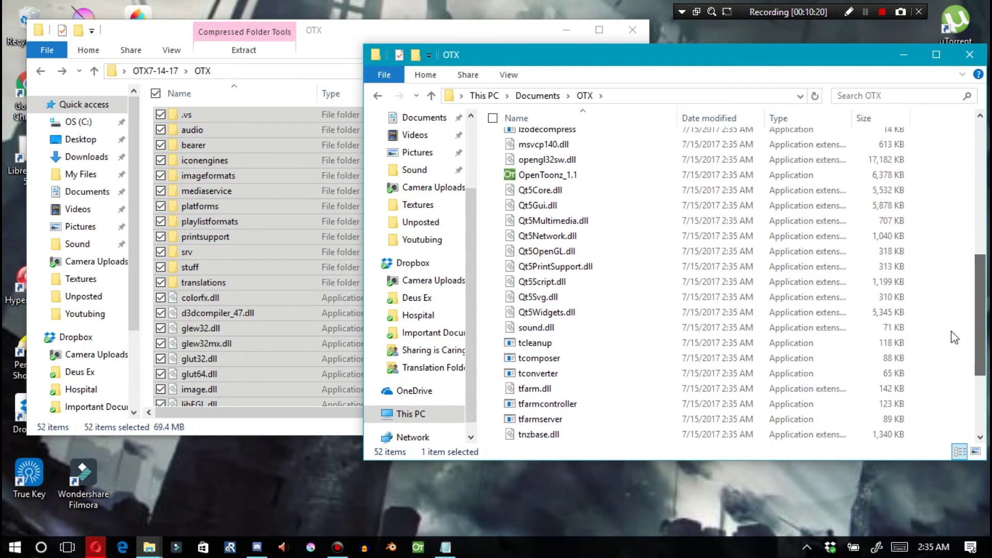
{"action": "double_click", "coordinate": [550, 178]}
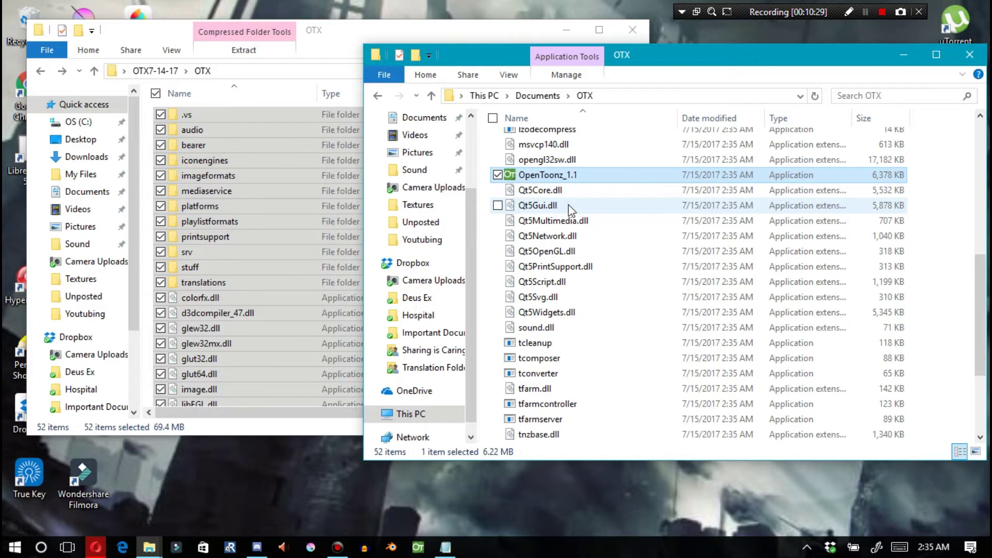
{"action": "left_click", "coordinate": [557, 181]}
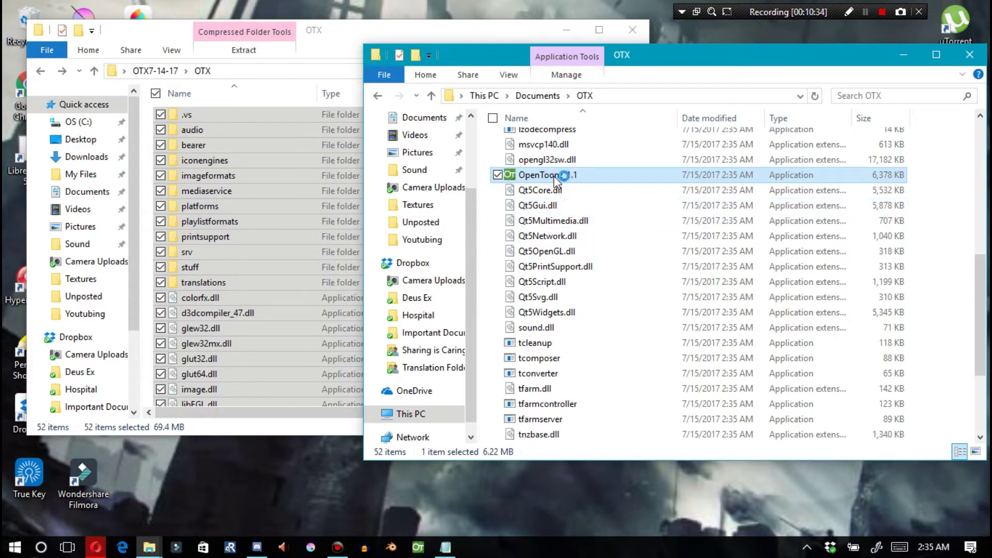
{"action": "key", "text": "Escape"}
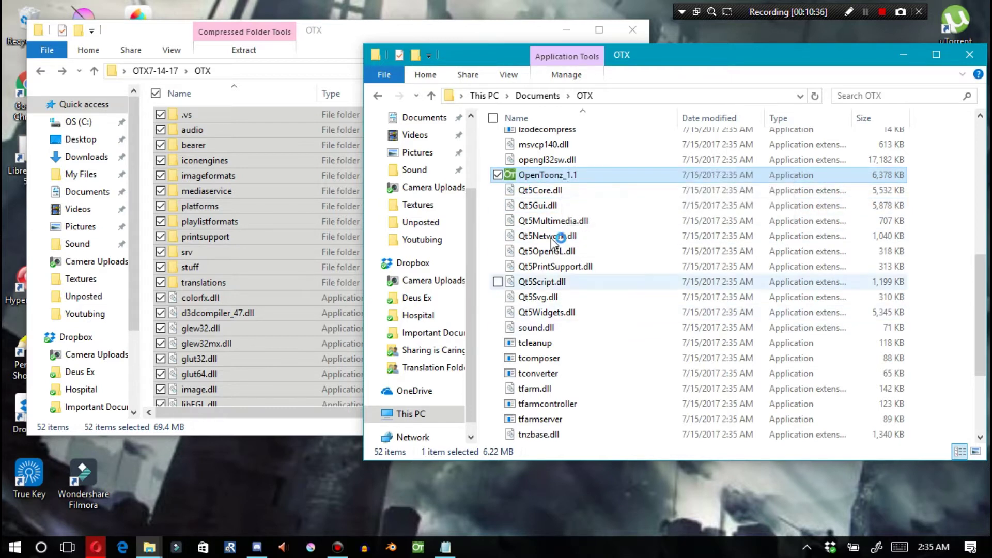
- View the general properties of the OpenToonz_1.1 application and close them without changes
{"action": "right_click", "coordinate": [573, 181]}
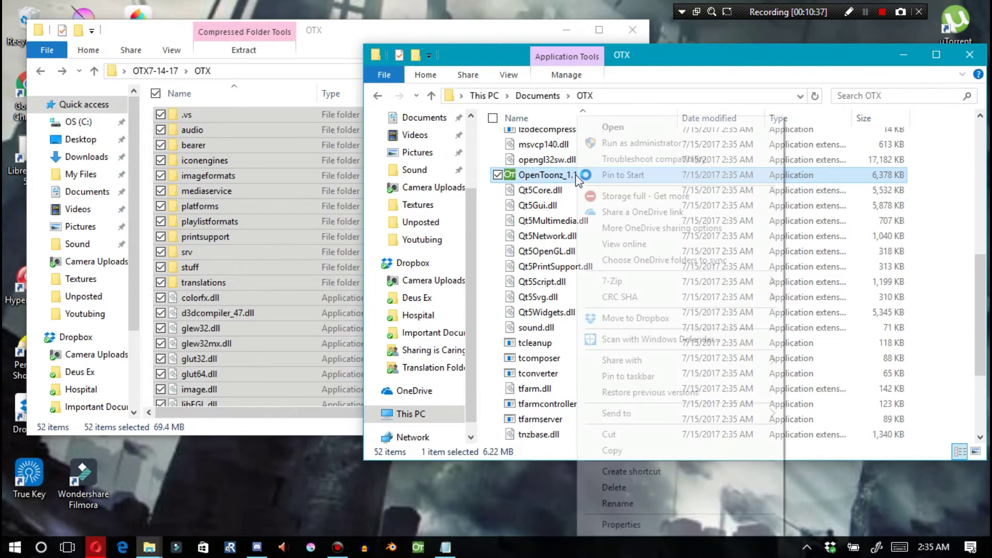
{"action": "left_click", "coordinate": [614, 524]}
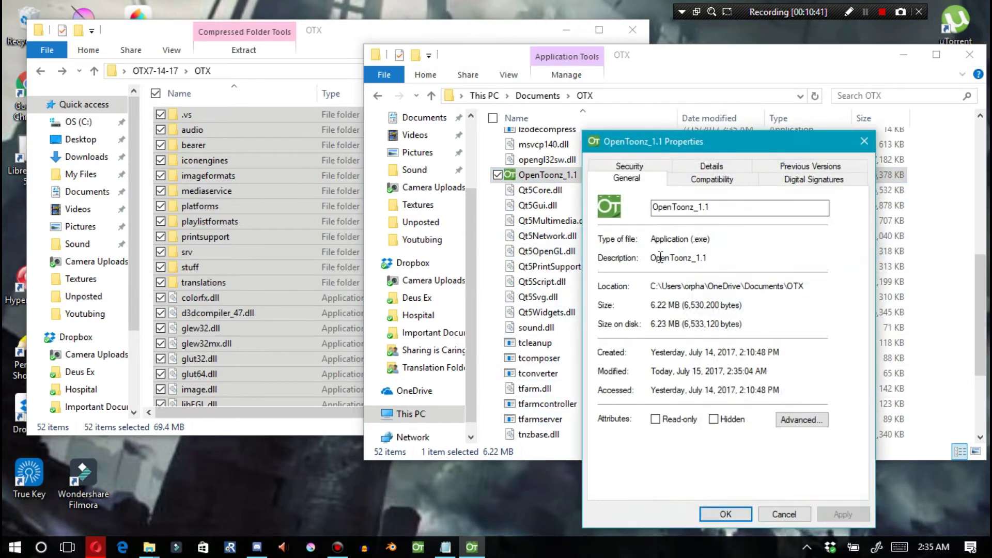
{"action": "left_click", "coordinate": [782, 514]}
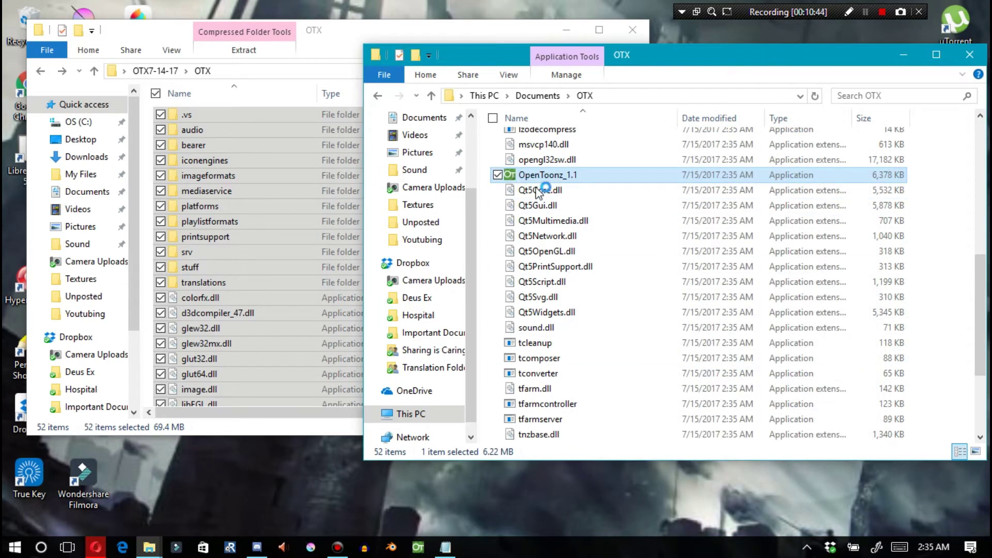
{"action": "left_click", "coordinate": [865, 12]}
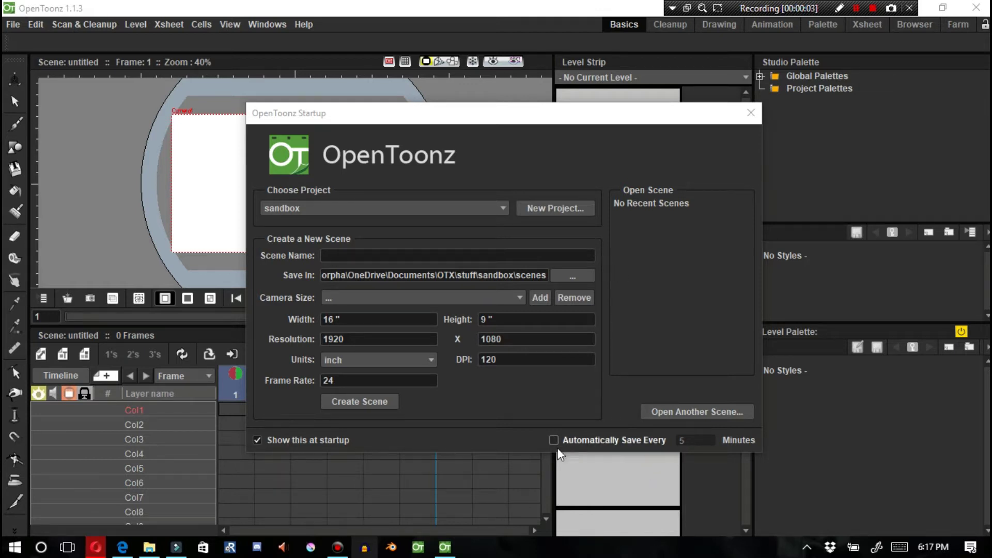
- Try the automatic save option and its minutes interval in the startup dialog, closing it without creating a scene
{"action": "left_click_drag", "start_coordinate": [454, 116], "coordinate": [373, 97]}
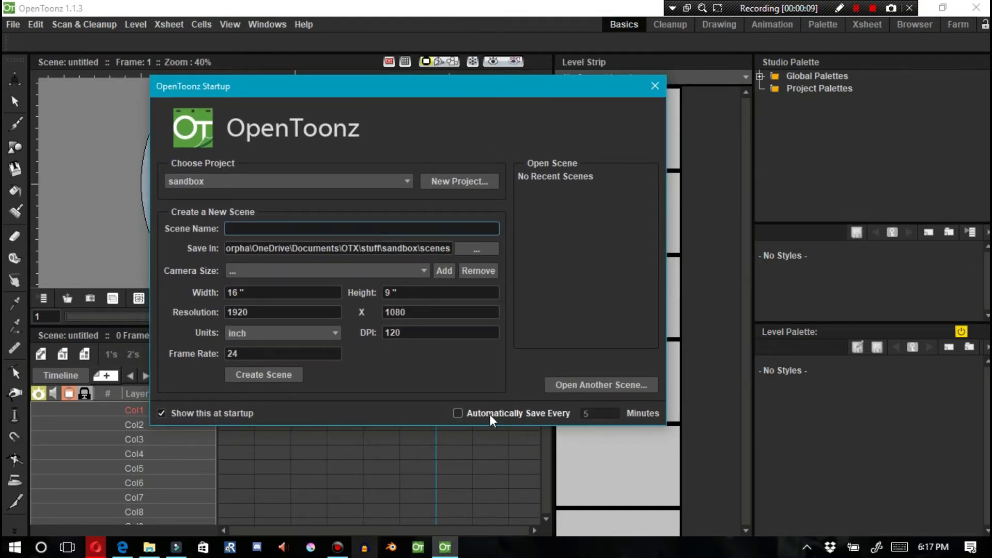
{"action": "double_click", "coordinate": [586, 413]}
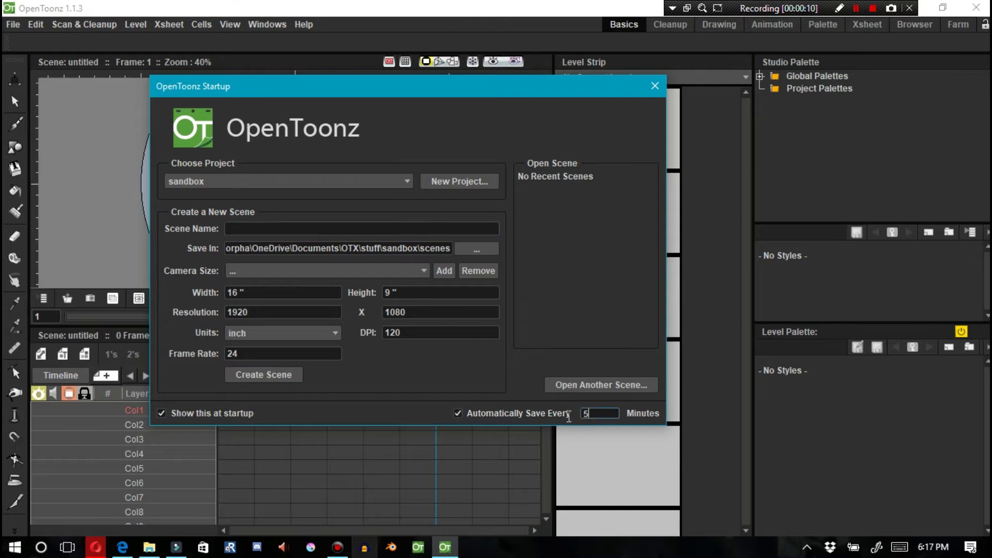
{"action": "type", "text": "1"}
{"action": "left_click", "coordinate": [458, 412]}
{"action": "left_click", "coordinate": [654, 86]}
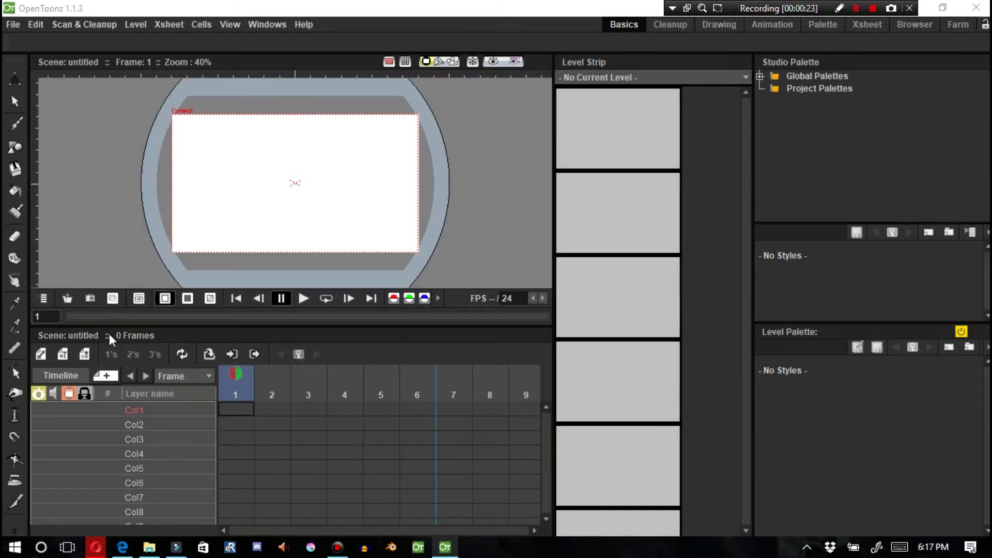
- Switch the timeline to the vertical Xsheet layout and make its area taller
{"action": "left_click", "coordinate": [64, 375]}
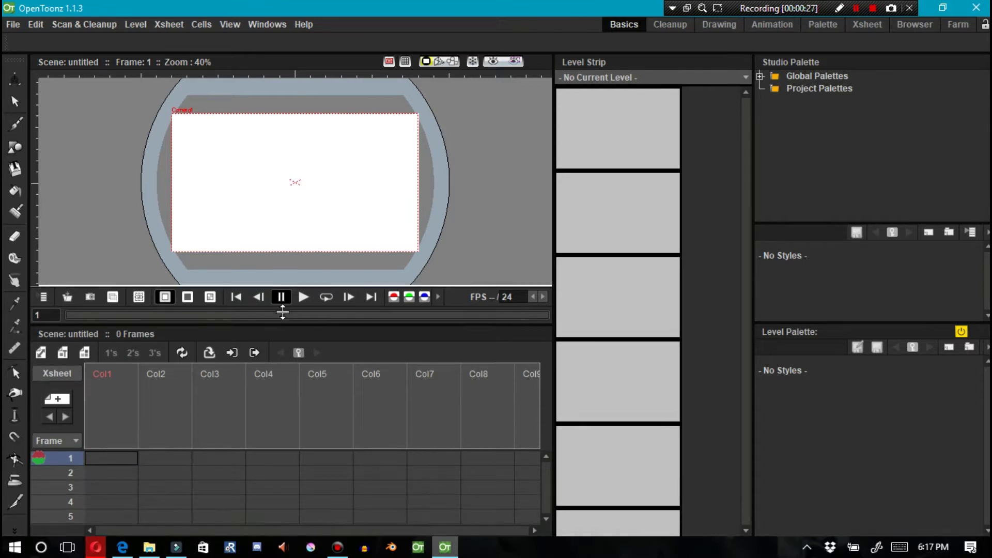
{"action": "left_click_drag", "start_coordinate": [274, 324], "coordinate": [274, 257]}
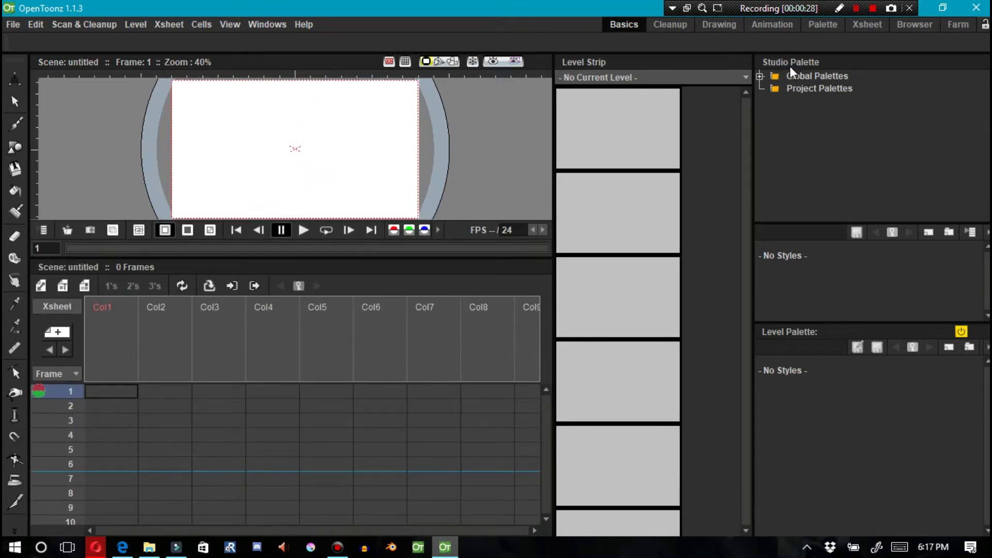
- Hide the Xsheet toolbar in the Xsheet room and show it again
{"action": "left_click", "coordinate": [865, 23]}
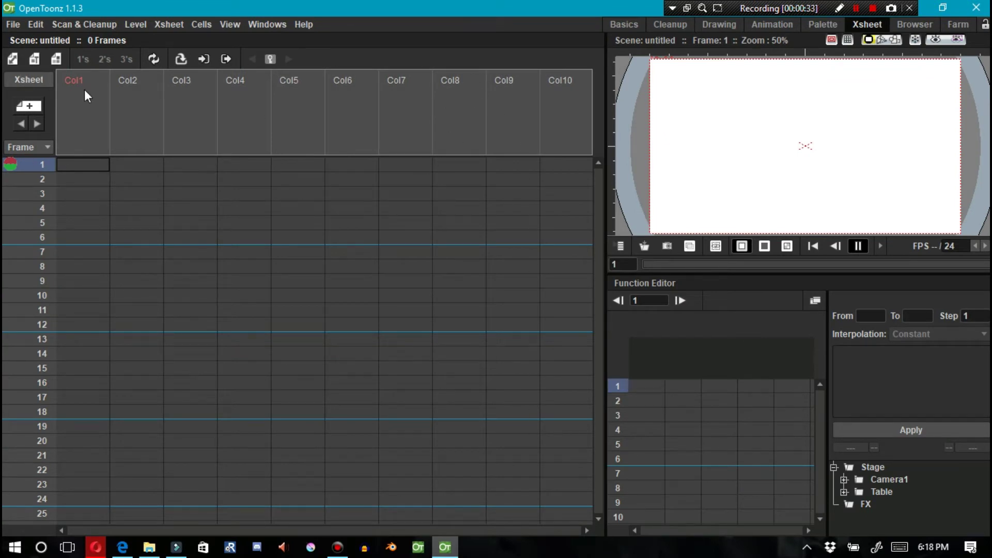
{"action": "right_click", "coordinate": [97, 145]}
{"action": "left_click", "coordinate": [162, 313]}
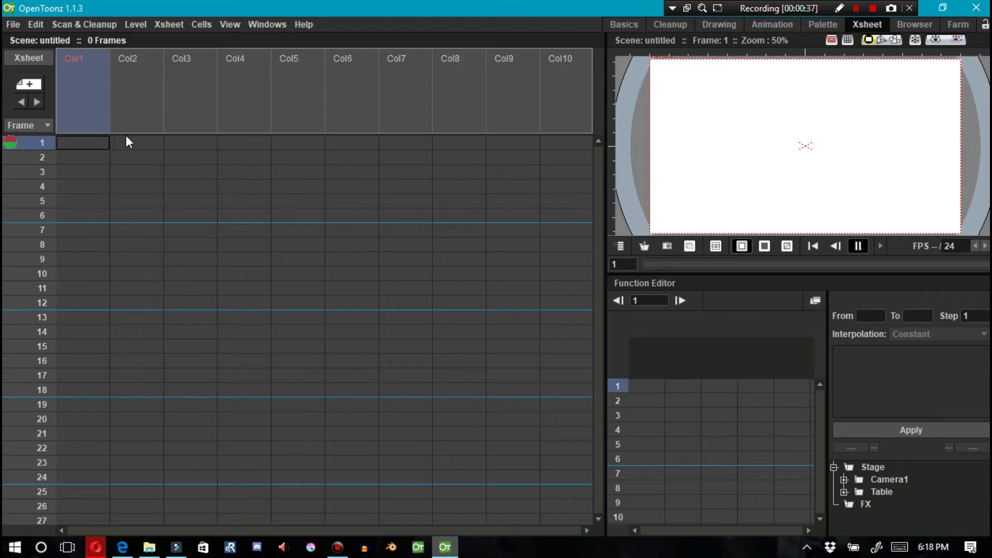
{"action": "right_click", "coordinate": [124, 106]}
{"action": "left_click", "coordinate": [174, 268]}
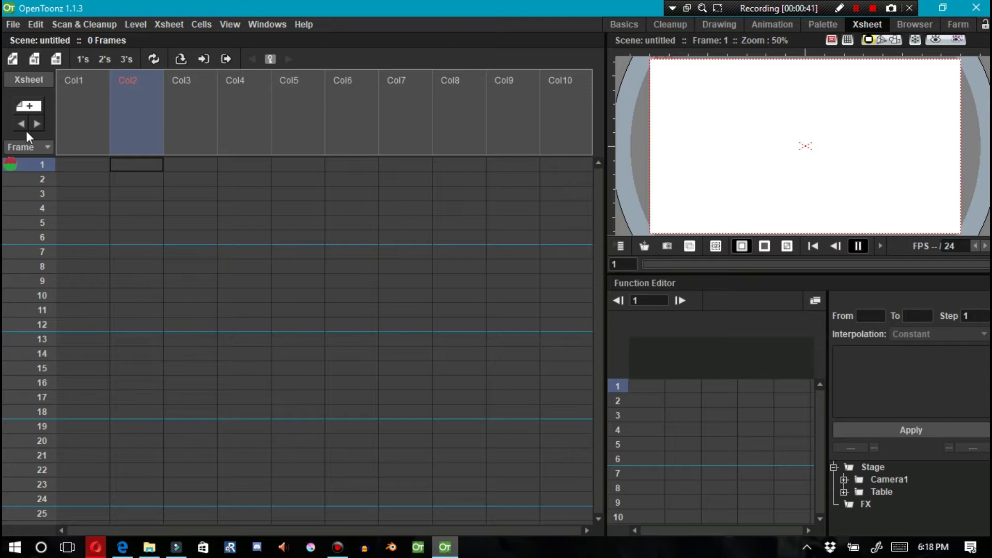
- Set both the Xsheet room and the Basics room to the horizontal timeline layout, and enlarge the Basics room's viewer
{"action": "left_click", "coordinate": [28, 81]}
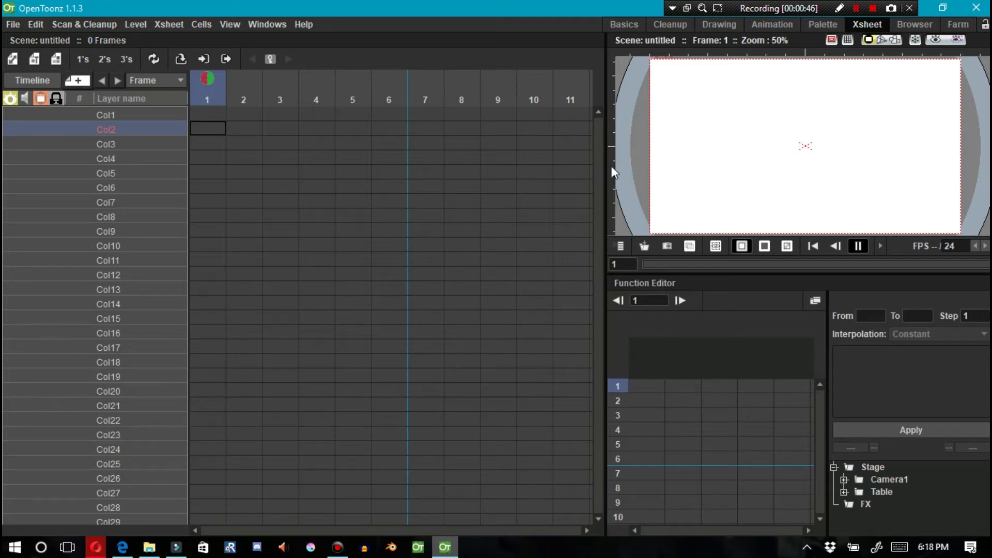
{"action": "left_click", "coordinate": [622, 23]}
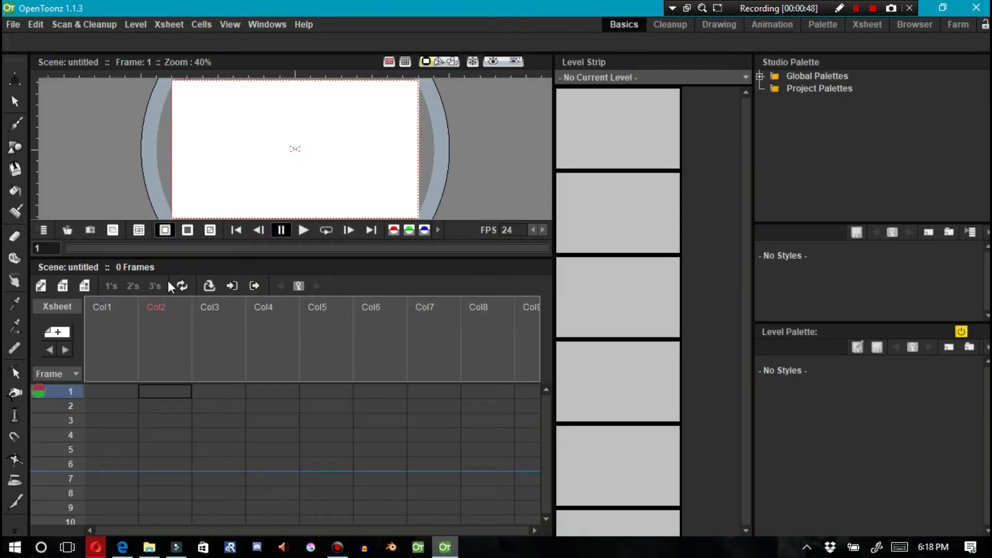
{"action": "left_click", "coordinate": [57, 302]}
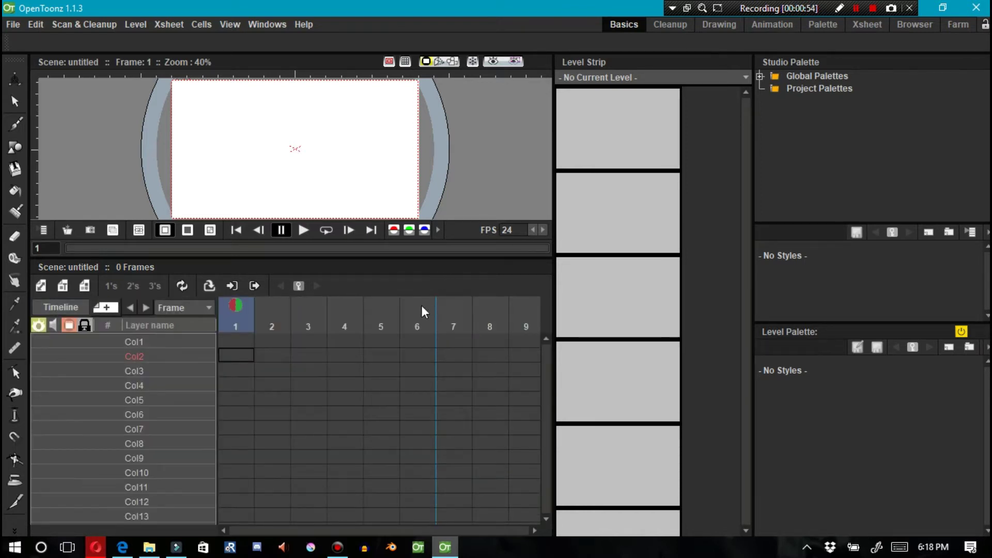
{"action": "left_click_drag", "start_coordinate": [379, 256], "coordinate": [399, 331]}
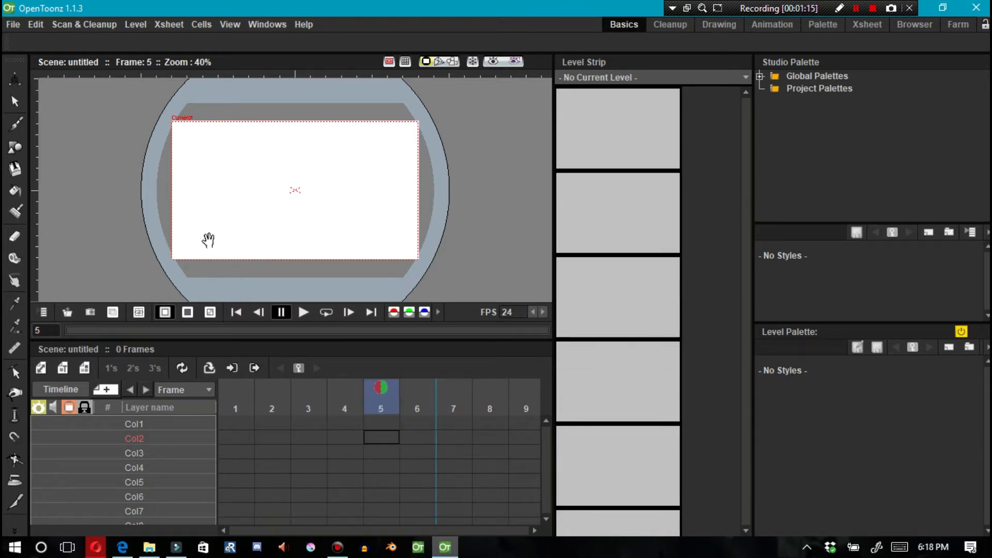
- Switch the Basics room to a taller vertical Xsheet layout and step back and forth through its columns
{"action": "left_click", "coordinate": [60, 389]}
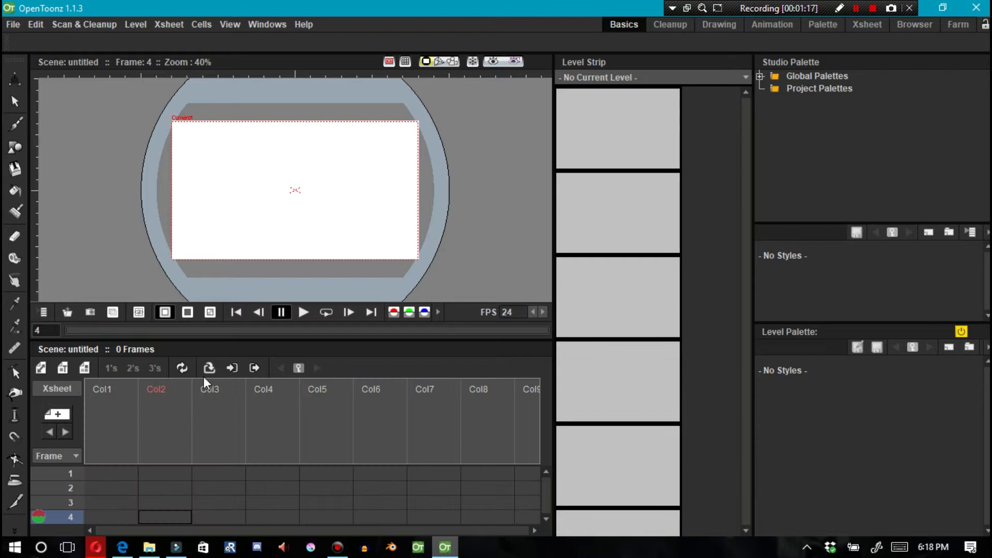
{"action": "left_click_drag", "start_coordinate": [203, 339], "coordinate": [203, 272]}
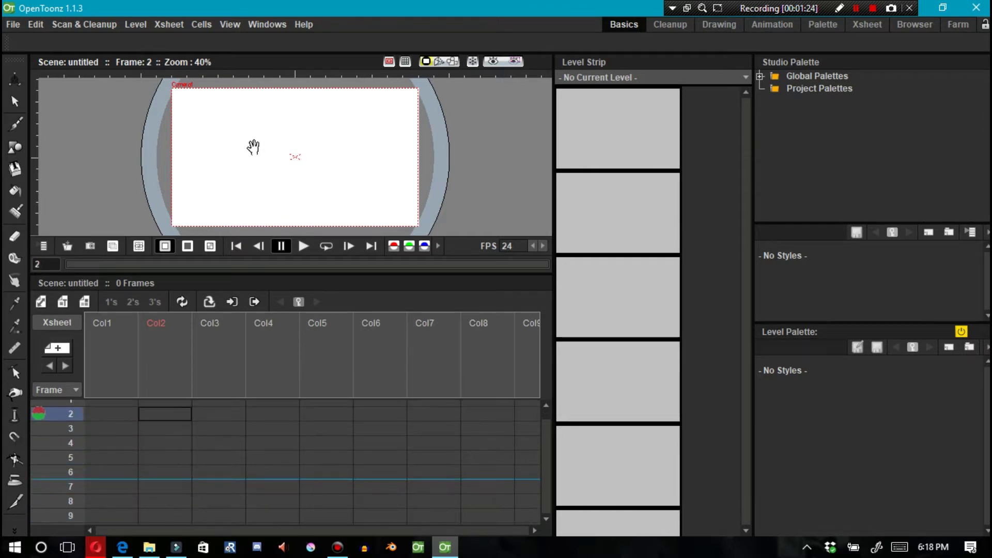
{"action": "key", "text": "Right"}
{"action": "key", "text": "Right"}
{"action": "key", "text": "Right"}
{"action": "key", "text": "Right"}
{"action": "key", "text": "Right"}
{"action": "key", "text": "Right"}
{"action": "key", "text": "Left"}
{"action": "key", "text": "Left"}
{"action": "key", "text": "Left"}
{"action": "key", "text": "Left"}
{"action": "key", "text": "Left"}
{"action": "key", "text": "Left"}
{"action": "key", "text": "Left"}
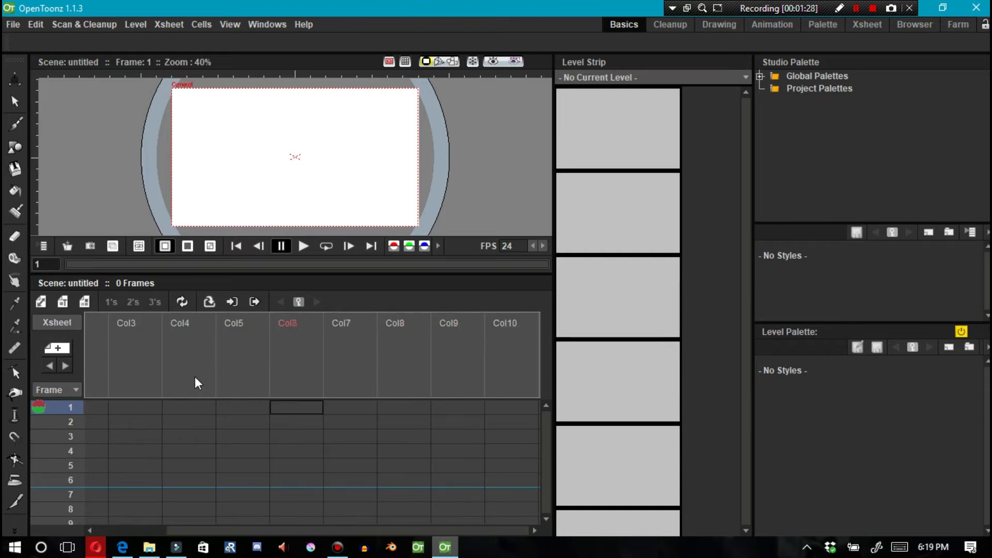
{"action": "key", "text": "Right"}
{"action": "key", "text": "Right"}
{"action": "key", "text": "Right"}
{"action": "key", "text": "Right"}
{"action": "key", "text": "Left"}
{"action": "key", "text": "Left"}
{"action": "key", "text": "Left"}
{"action": "key", "text": "Left"}
- Return to the horizontal timeline layout and step up and down through its layers, ending on Col1
{"action": "left_click", "coordinate": [51, 321]}
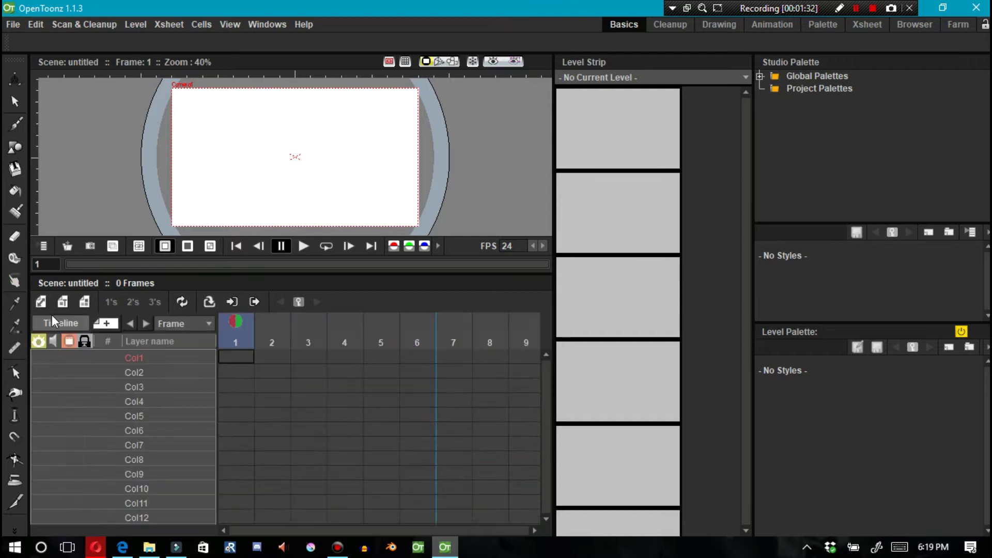
{"action": "key", "text": "Down"}
{"action": "key", "text": "Down"}
{"action": "key", "text": "Down"}
{"action": "key", "text": "Down"}
{"action": "key", "text": "Down"}
{"action": "key", "text": "Down"}
{"action": "key", "text": "Up"}
{"action": "key", "text": "Up"}
{"action": "key", "text": "Up"}
{"action": "key", "text": "Up"}
{"action": "key", "text": "Up"}
{"action": "key", "text": "Down"}
{"action": "key", "text": "Down"}
{"action": "key", "text": "Up"}
{"action": "key", "text": "Up"}
{"action": "key", "text": "Down"}
{"action": "key", "text": "Down"}
{"action": "key", "text": "Down"}
{"action": "key", "text": "Down"}
{"action": "key", "text": "Down"}
{"action": "key", "text": "Down"}
{"action": "key", "text": "Down"}
{"action": "key", "text": "Up"}
{"action": "key", "text": "Up"}
{"action": "key", "text": "Up"}
{"action": "key", "text": "Up"}
{"action": "key", "text": "Up"}
{"action": "key", "text": "Up"}
{"action": "key", "text": "Up"}
{"action": "key", "text": "Up"}
{"action": "key", "text": "Down"}
{"action": "key", "text": "Down"}
{"action": "key", "text": "Down"}
{"action": "key", "text": "Down"}
{"action": "key", "text": "Up"}
{"action": "key", "text": "Up"}
{"action": "key", "text": "Up"}
{"action": "key", "text": "Up"}
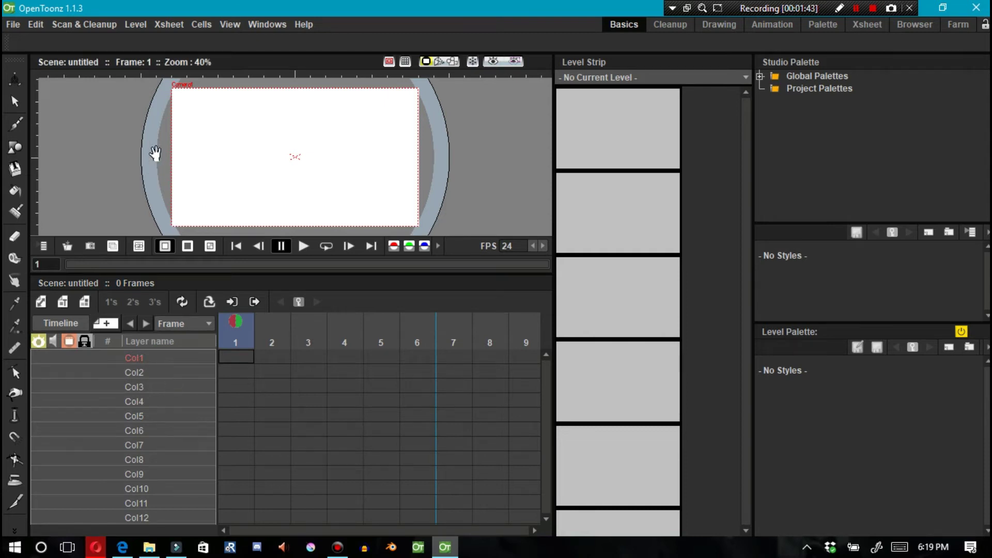
- Step back and forth through the frames of Col1 in the timeline, ending on frame 2
{"action": "key", "text": "Right"}
{"action": "key", "text": "Right"}
{"action": "key", "text": "Right"}
{"action": "key", "text": "Right"}
{"action": "key", "text": "Right"}
{"action": "key", "text": "Right"}
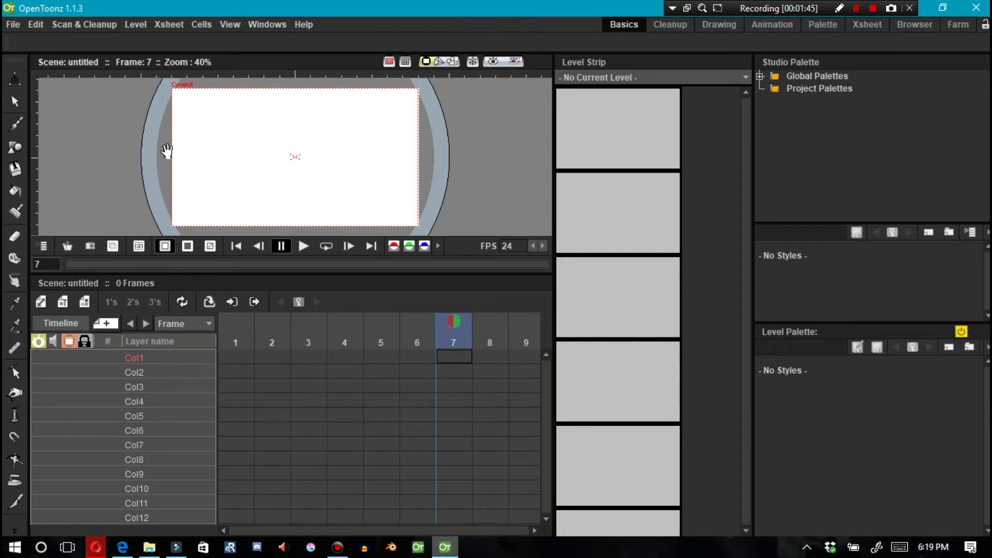
{"action": "key", "text": "Right"}
{"action": "key", "text": "Right"}
{"action": "key", "text": "Left"}
{"action": "key", "text": "Left"}
{"action": "key", "text": "Left"}
{"action": "key", "text": "Left"}
{"action": "key", "text": "Left"}
{"action": "key", "text": "Left"}
{"action": "key", "text": "Left"}
{"action": "key", "text": "Left"}
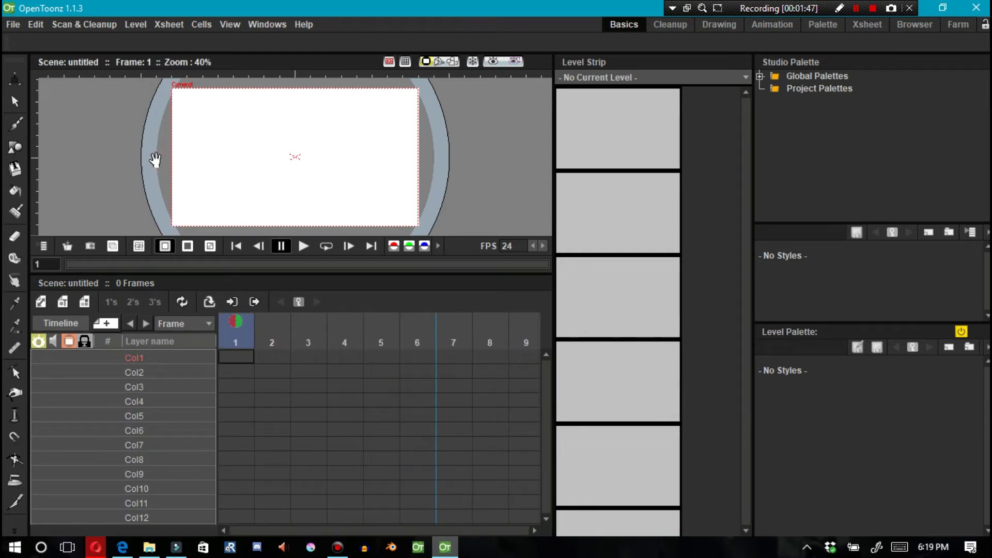
{"action": "key", "text": "Right"}
{"action": "key", "text": "Right"}
{"action": "key", "text": "Right"}
{"action": "key", "text": "Right"}
{"action": "key", "text": "Right"}
{"action": "key", "text": "Right"}
{"action": "key", "text": "Left"}
{"action": "key", "text": "Left"}
{"action": "key", "text": "Left"}
{"action": "key", "text": "Left"}
{"action": "key", "text": "Left"}
{"action": "key", "text": "Left"}
{"action": "key", "text": "Right"}
{"action": "key", "text": "Right"}
{"action": "key", "text": "Right"}
{"action": "key", "text": "Right"}
{"action": "key", "text": "Right"}
{"action": "key", "text": "Right"}
{"action": "key", "text": "Left"}
{"action": "key", "text": "Left"}
{"action": "key", "text": "Left"}
{"action": "key", "text": "Right"}
{"action": "key", "text": "Right"}
{"action": "key", "text": "Left"}
{"action": "key", "text": "Left"}
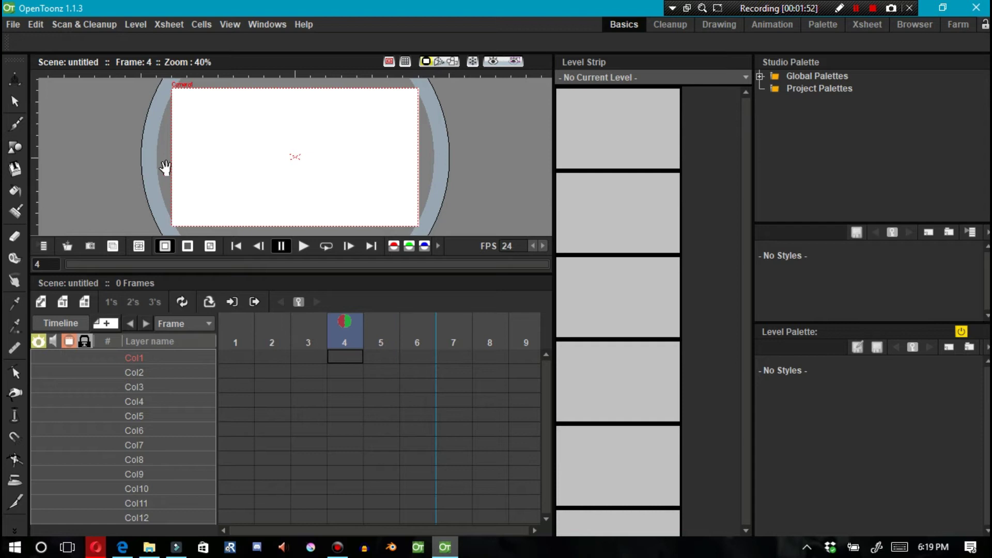
{"action": "key", "text": "Left"}
{"action": "key", "text": "Left"}
{"action": "key", "text": "Left"}
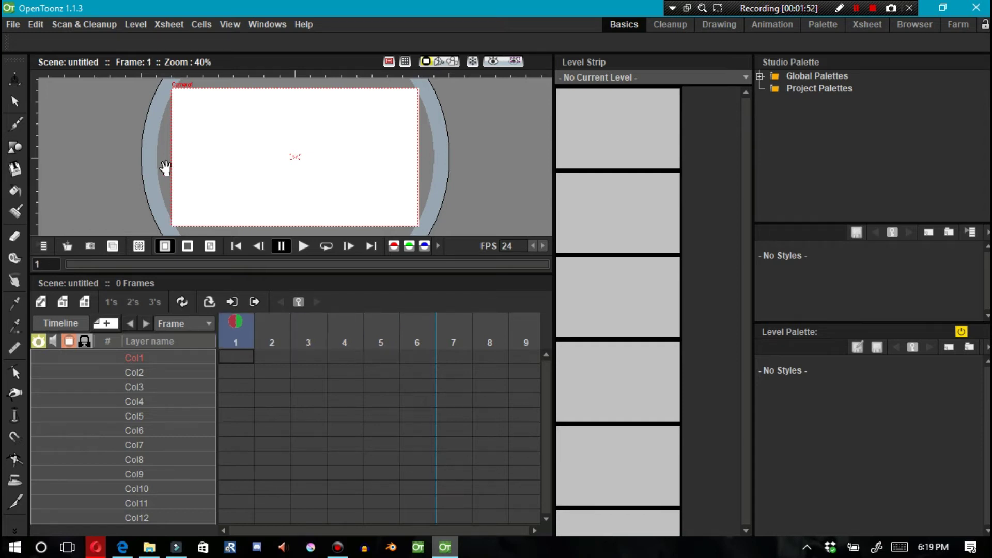
{"action": "key", "text": "Right"}
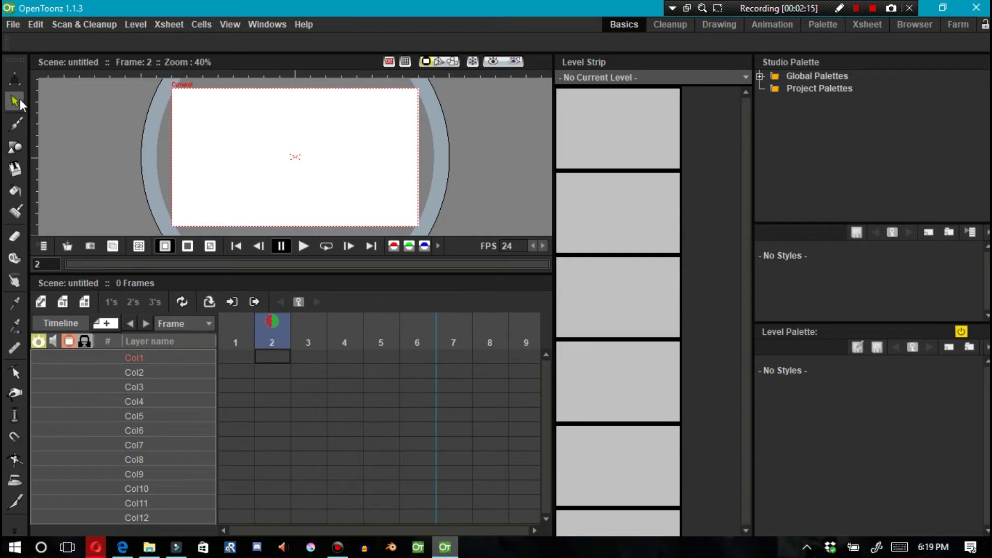
- Enlarge the scene viewer by shrinking the timeline area below it
{"action": "left_click_drag", "start_coordinate": [65, 124], "coordinate": [73, 133]}
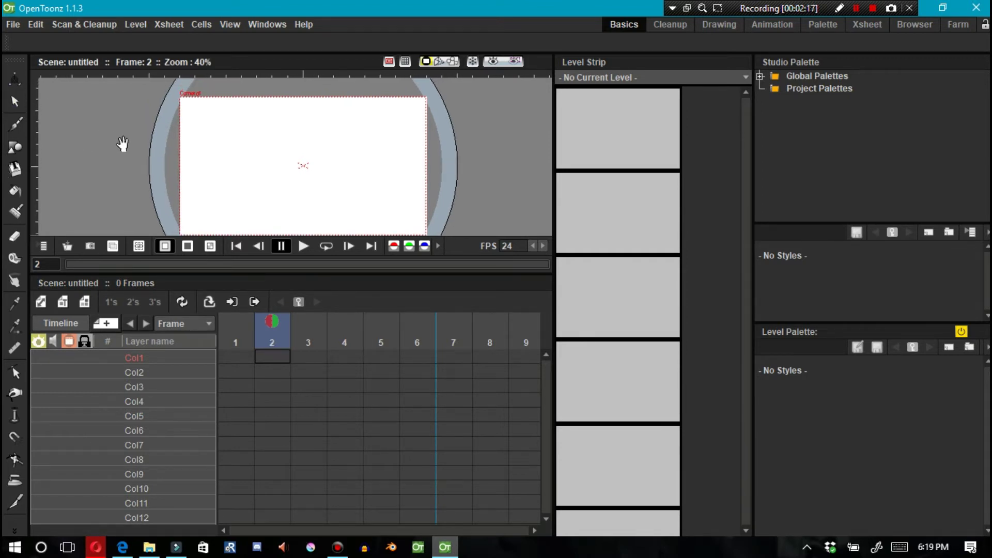
{"action": "left_click_drag", "start_coordinate": [154, 151], "coordinate": [143, 118]}
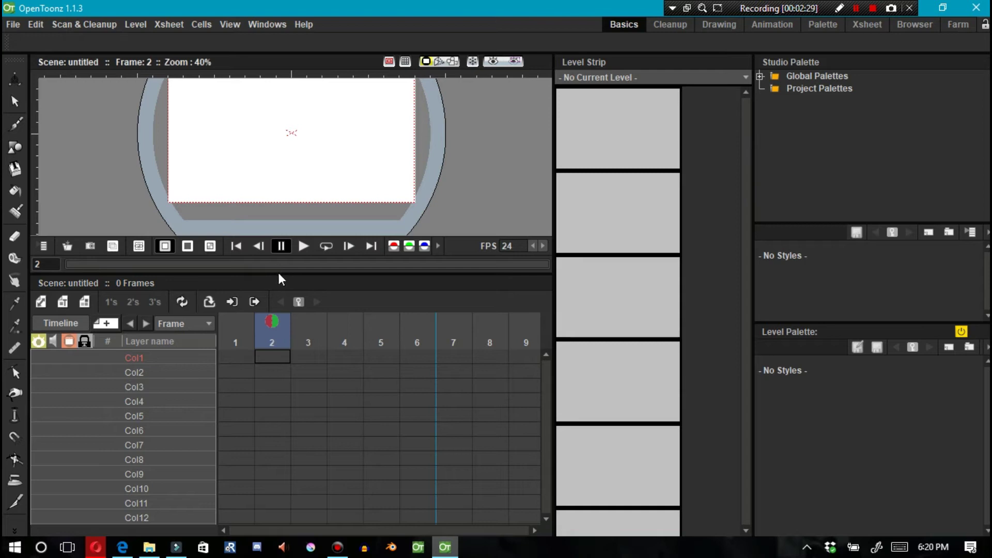
{"action": "left_click_drag", "start_coordinate": [278, 274], "coordinate": [300, 394]}
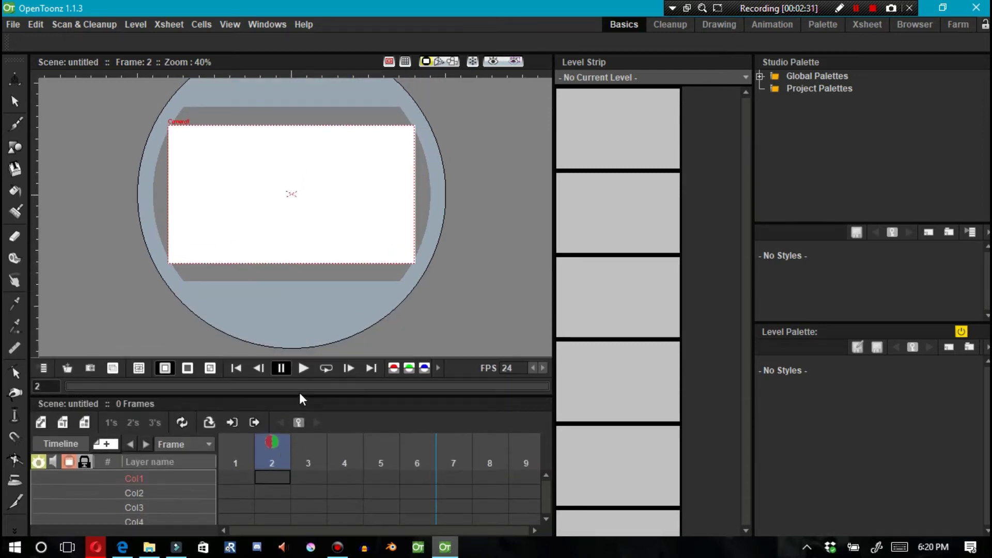
- Activate the Brush tool and set its minimum size to 5, keeping the maximum size at 10
{"action": "left_click", "coordinate": [16, 131]}
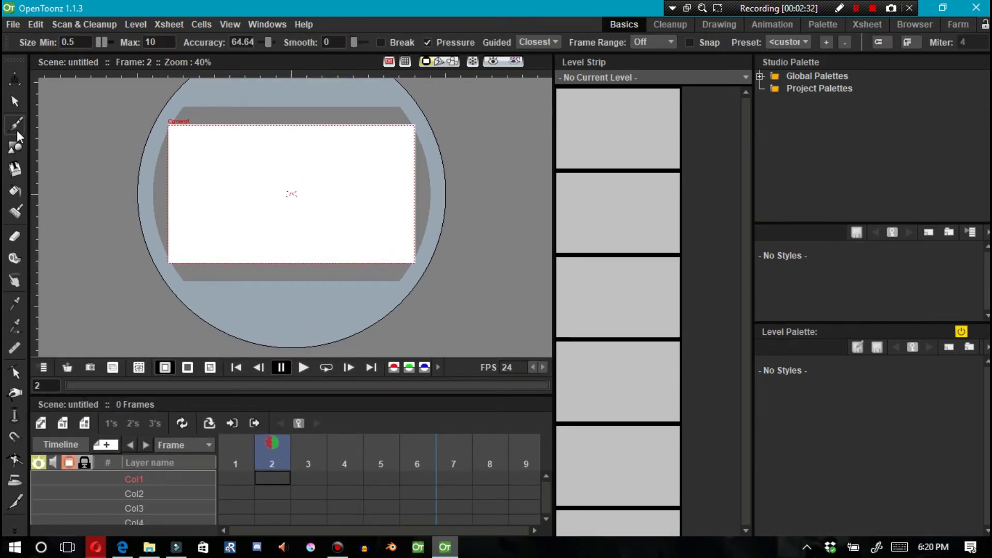
{"action": "left_click", "coordinate": [82, 41]}
{"action": "left_click_drag", "start_coordinate": [76, 39], "coordinate": [54, 41]}
{"action": "left_click", "coordinate": [69, 47]}
{"action": "left_click_drag", "start_coordinate": [78, 41], "coordinate": [61, 42]}
{"action": "left_click", "coordinate": [80, 47]}
{"action": "double_click", "coordinate": [80, 47]}
{"action": "left_click", "coordinate": [84, 57]}
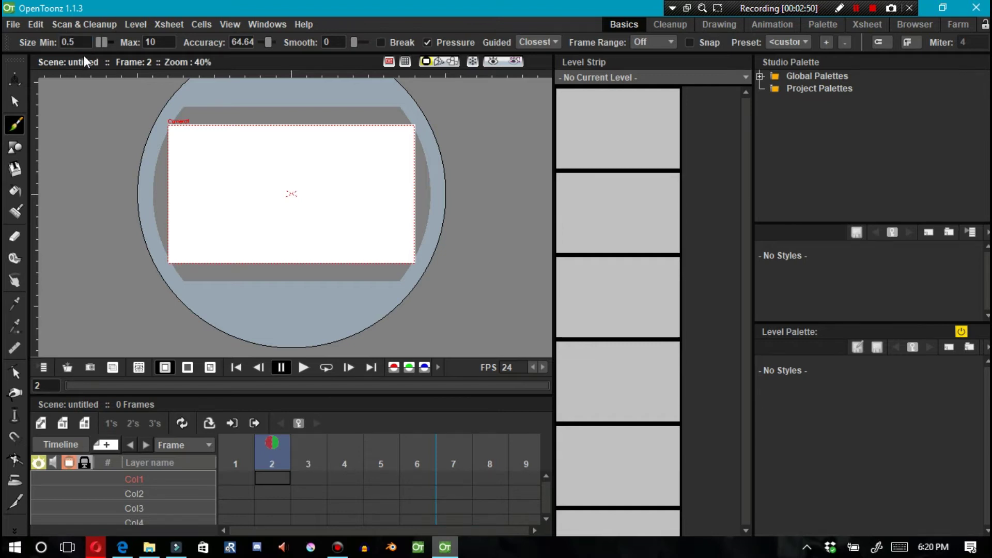
{"action": "left_click_drag", "start_coordinate": [78, 43], "coordinate": [63, 43]}
{"action": "left_click", "coordinate": [68, 55]}
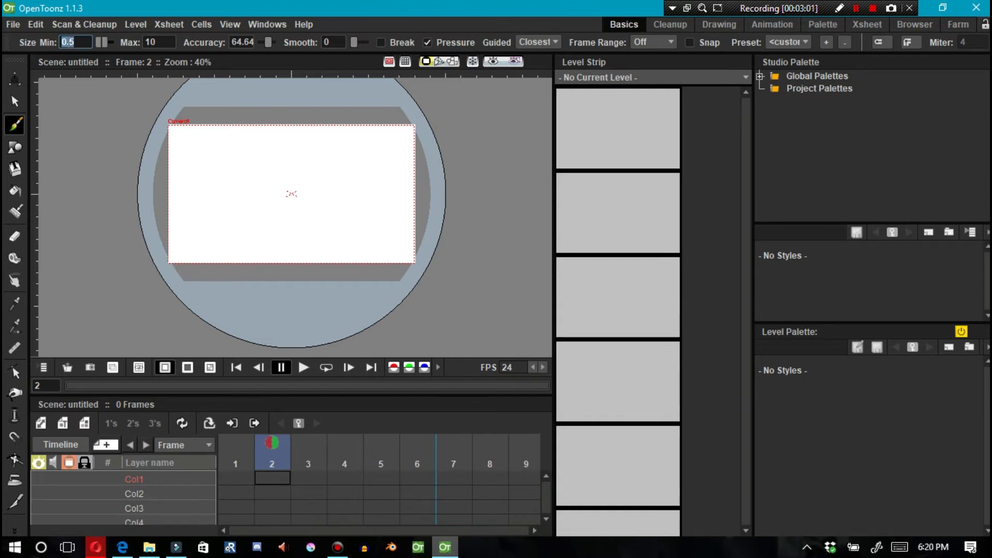
{"action": "key", "text": "Return"}
{"action": "left_click_drag", "start_coordinate": [73, 43], "coordinate": [56, 42]}
{"action": "type", "text": "5"}
{"action": "left_click_drag", "start_coordinate": [160, 41], "coordinate": [148, 45]}
{"action": "key", "text": "Return"}
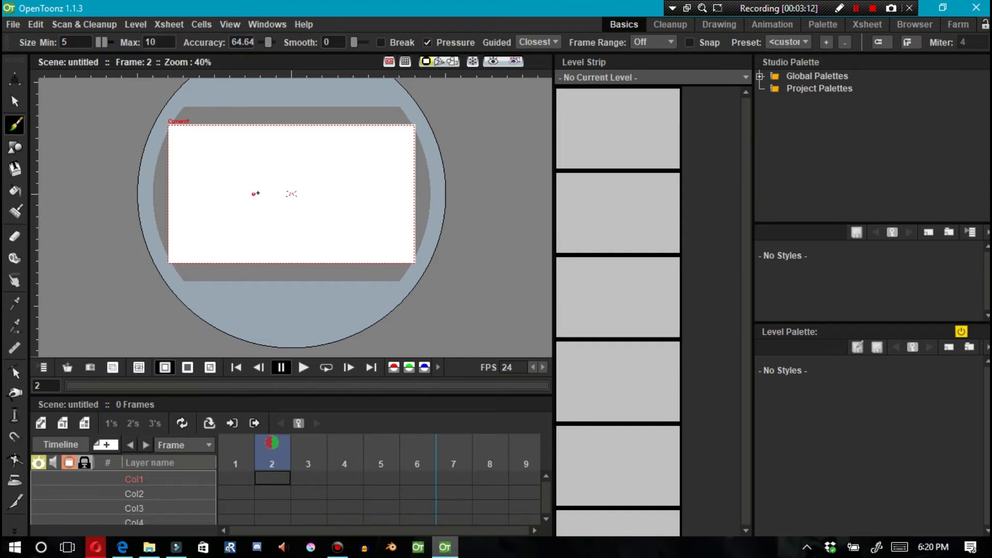
{"action": "left_click_drag", "start_coordinate": [253, 41], "coordinate": [215, 38]}
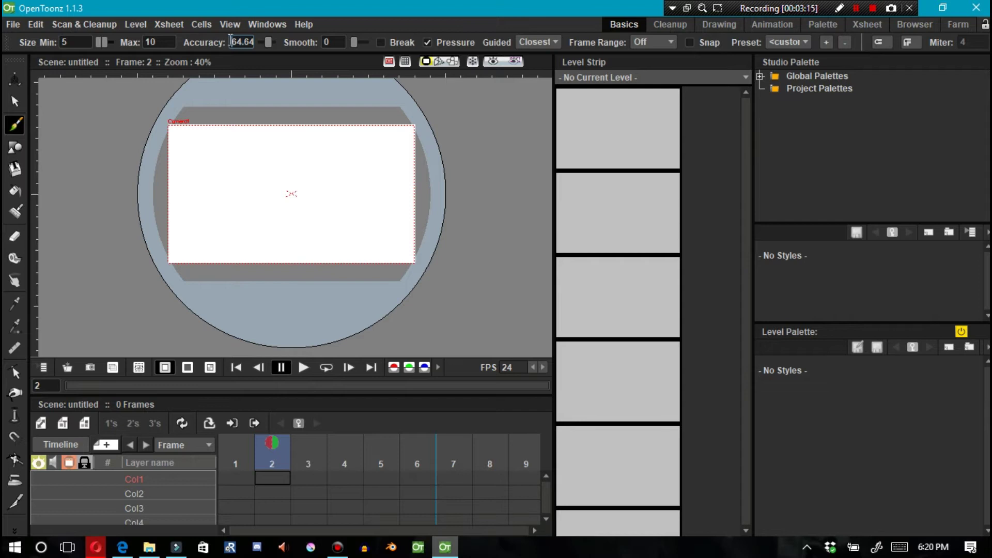
{"action": "left_click", "coordinate": [249, 41]}
{"action": "key", "text": "Return"}
{"action": "left_click", "coordinate": [238, 41]}
- Draw test zigzag brush strokes on frame 2 of Col1 and undo them
{"action": "mouse_move", "coordinate": [291, 225]}
{"action": "left_mouse_down"}
{"action": "mouse_move", "coordinate": [288, 194]}
{"action": "mouse_move", "coordinate": [326, 170]}
{"action": "mouse_move", "coordinate": [335, 183]}
{"action": "mouse_move", "coordinate": [306, 169]}
{"action": "mouse_move", "coordinate": [264, 97]}
{"action": "left_mouse_up"}
{"action": "key", "text": "ctrl+z"}
{"action": "key", "text": "ctrl+z"}
{"action": "key", "text": "shift+space"}
{"action": "key", "text": "b"}
{"action": "key", "text": "ctrl+z"}
{"action": "left_click_drag", "start_coordinate": [282, 172], "coordinate": [189, 162]}
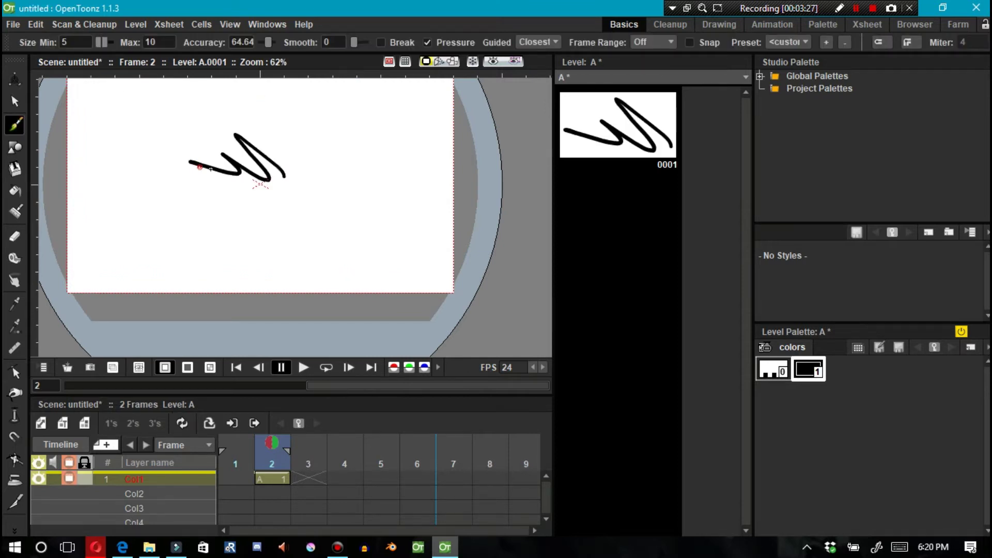
{"action": "key", "text": "ctrl+z"}
{"action": "key", "text": "ctrl+z"}
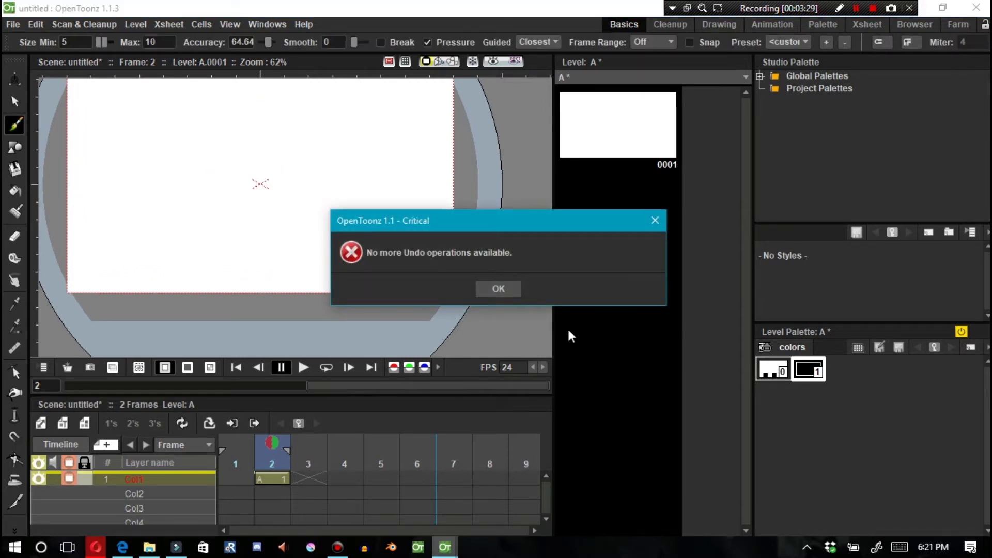
{"action": "left_click", "coordinate": [497, 290]}
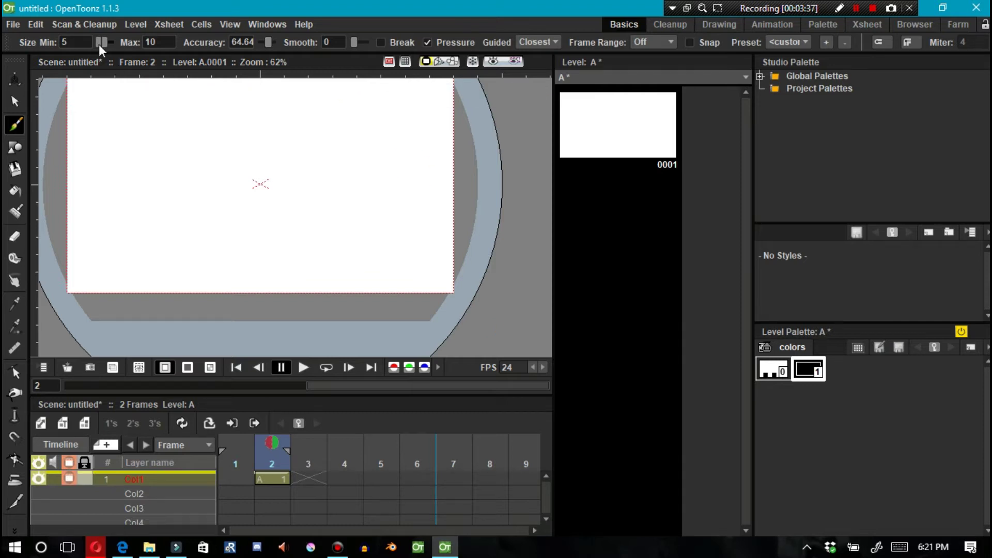
- Draw a test zigzag stroke on frame 2 of Col1, activate the Tape tool and return to the Brush tool
{"action": "mouse_move", "coordinate": [369, 162]}
{"action": "left_mouse_down"}
{"action": "mouse_move", "coordinate": [303, 136]}
{"action": "mouse_move", "coordinate": [288, 202]}
{"action": "mouse_move", "coordinate": [258, 203]}
{"action": "left_mouse_up"}
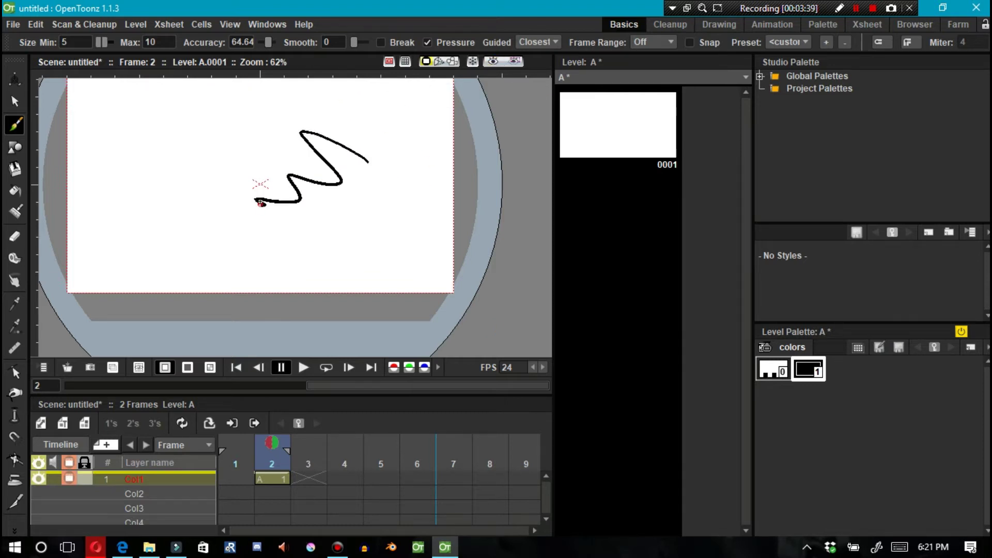
{"action": "left_click", "coordinate": [14, 191]}
{"action": "left_click", "coordinate": [15, 256]}
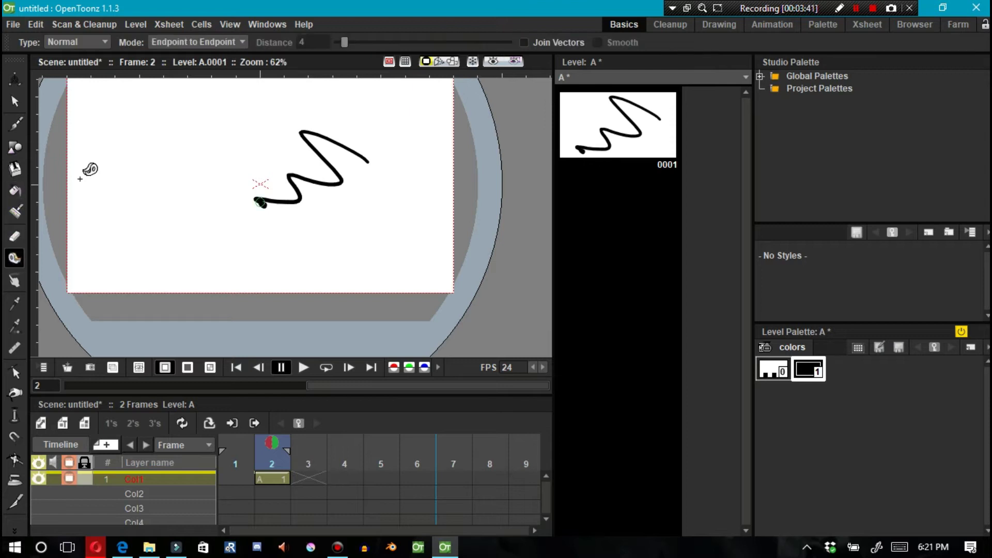
{"action": "left_click", "coordinate": [17, 129]}
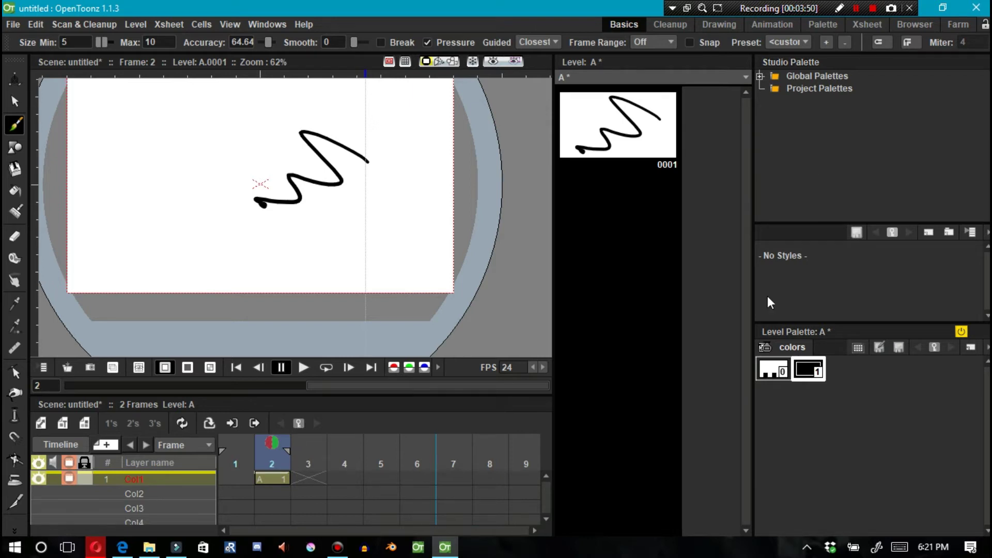
- View the Cleanup workspace, return to Basics and undo the zigzag stroke on frame 2
{"action": "left_click", "coordinate": [674, 25]}
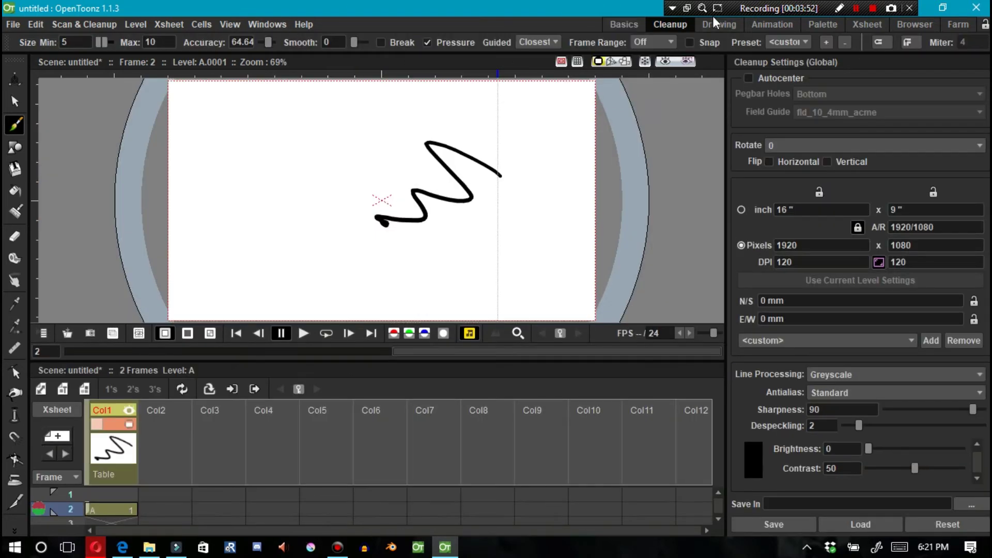
{"action": "left_click", "coordinate": [620, 24]}
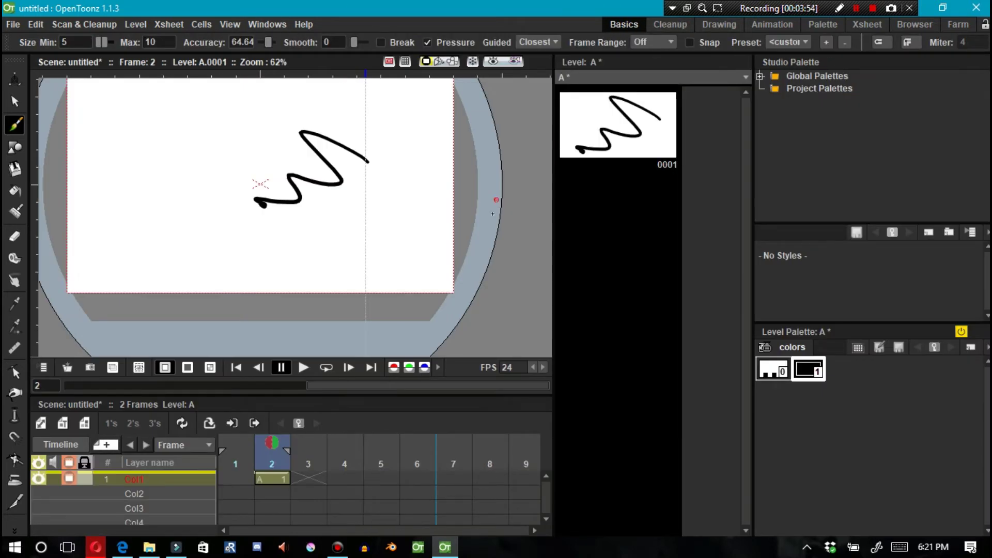
{"action": "key", "text": "ctrl+z"}
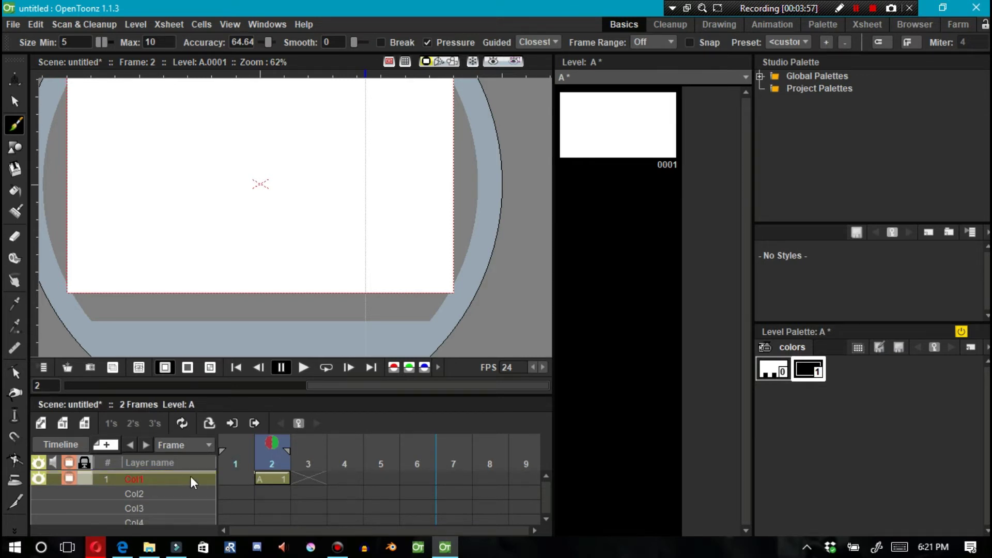
{"action": "left_click", "coordinate": [130, 551]}
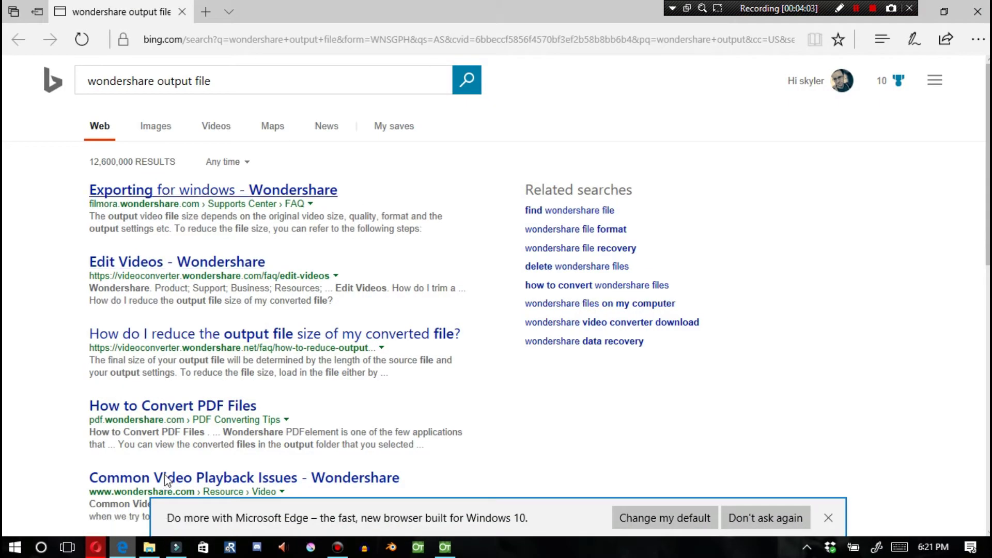
{"action": "key", "text": "alt+Tab"}
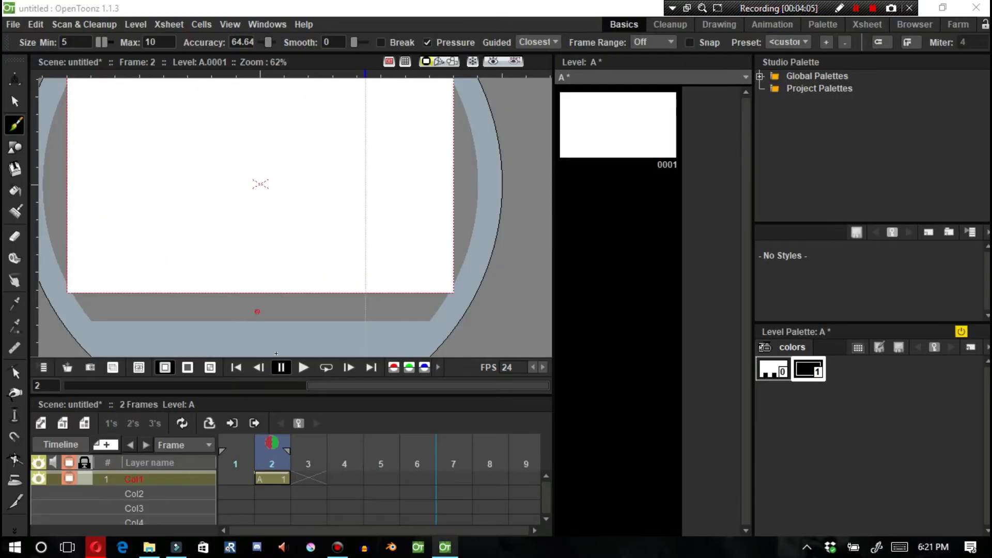
{"action": "right_click", "coordinate": [204, 493]}
{"action": "key", "text": "ctrl+v"}
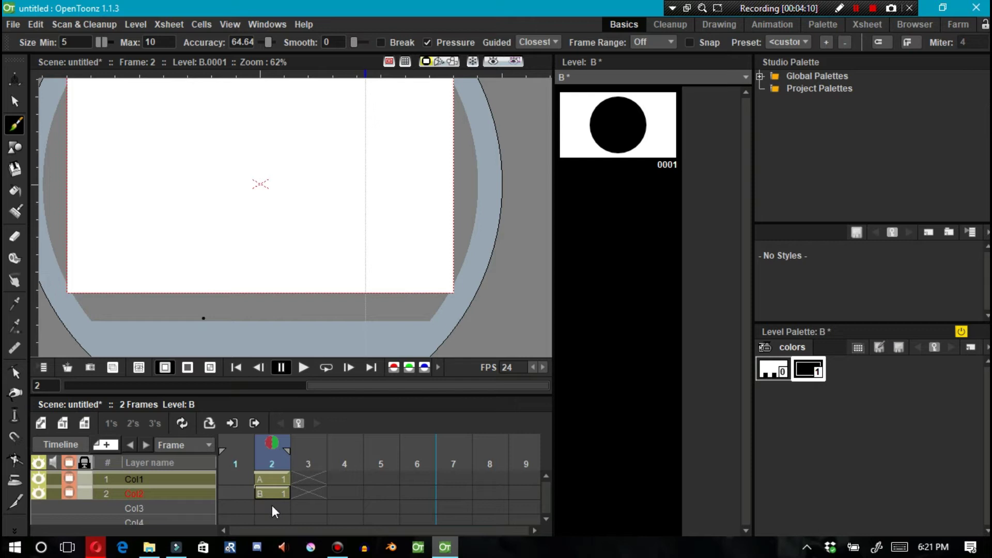
{"action": "key", "text": "ctrl+z"}
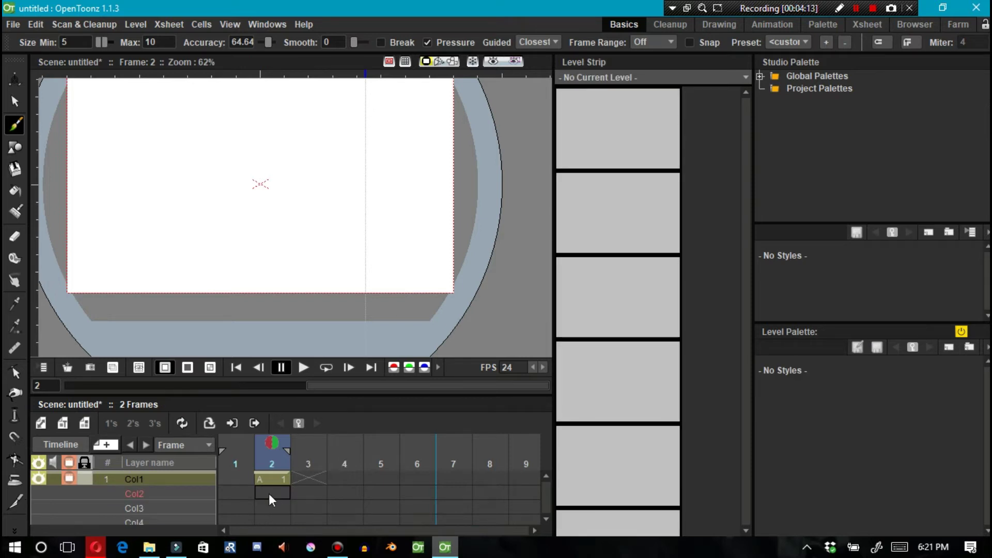
- Add a new note level in Col2 and enlarge the timeline area by shrinking the scene viewer
{"action": "right_click", "coordinate": [274, 496]}
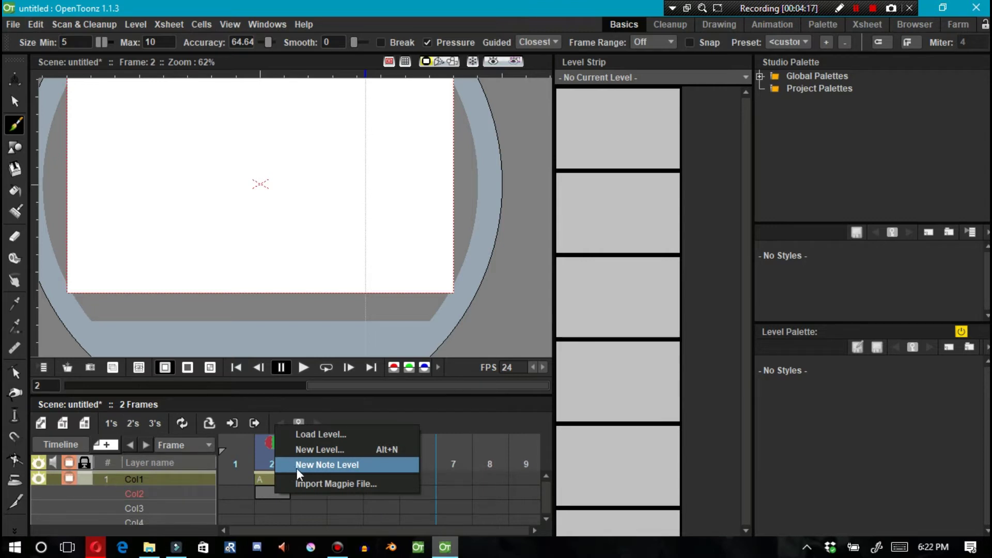
{"action": "left_click", "coordinate": [318, 465]}
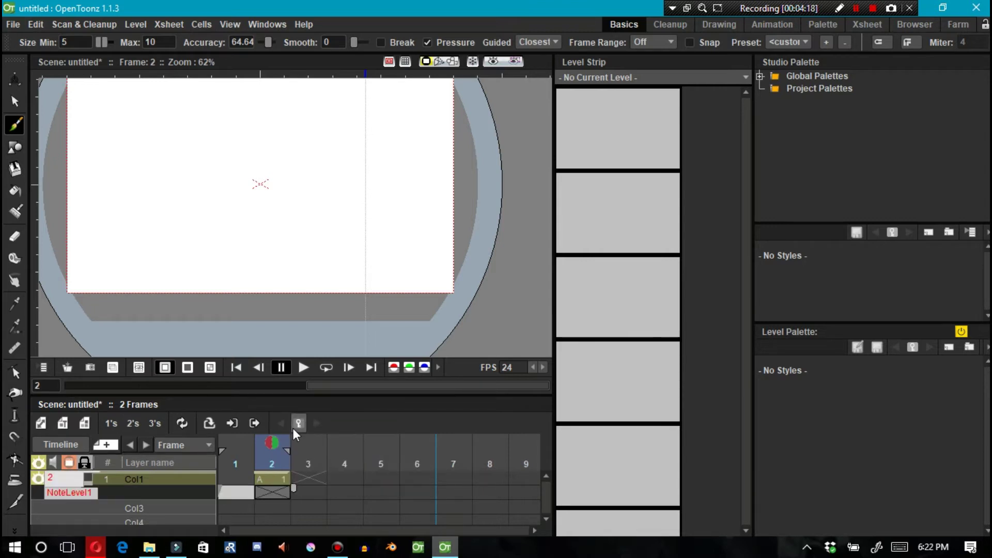
{"action": "left_click_drag", "start_coordinate": [320, 393], "coordinate": [310, 253]}
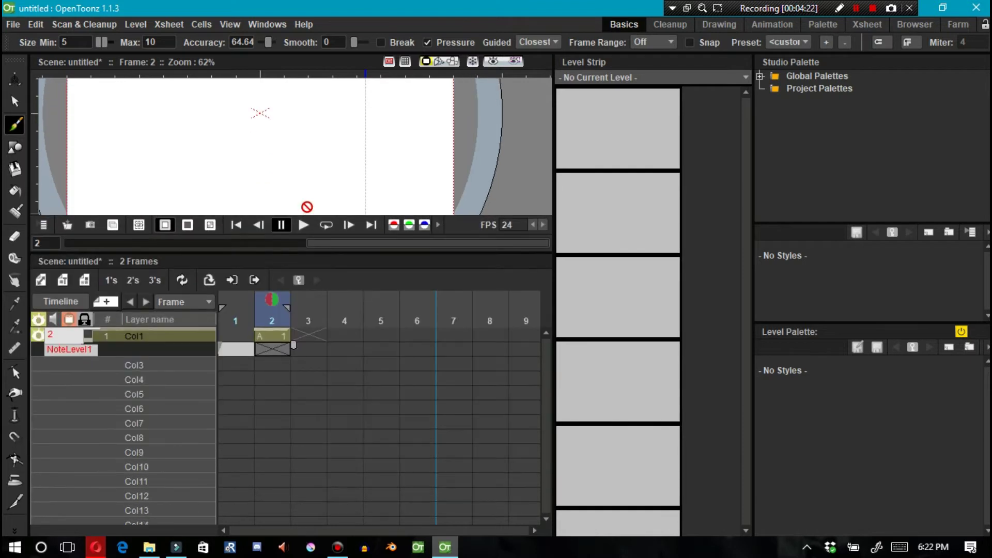
- Extend the note level's first cell so that it fills frames 1 through 6
{"action": "left_click", "coordinate": [235, 350]}
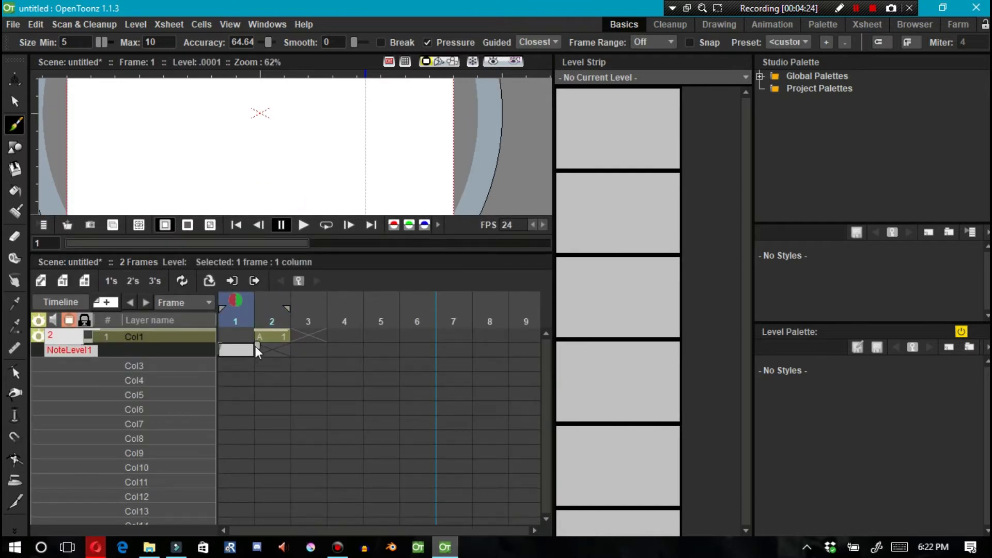
{"action": "left_click_drag", "start_coordinate": [256, 346], "coordinate": [435, 346]}
{"action": "left_click", "coordinate": [308, 392]}
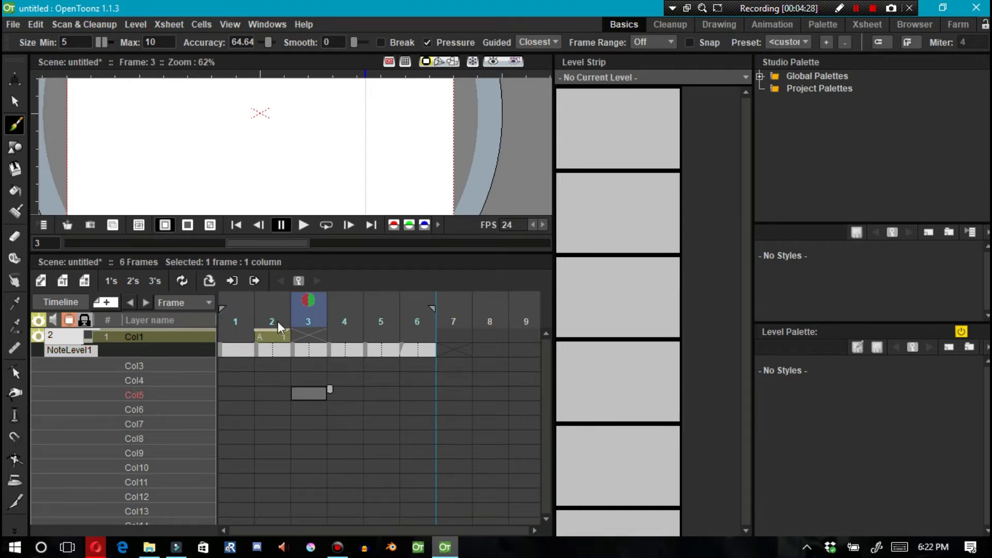
- Move Col1's drawing cell along the timeline out to frame 8 and back to frame 1
{"action": "left_click_drag", "start_coordinate": [262, 330], "coordinate": [476, 334]}
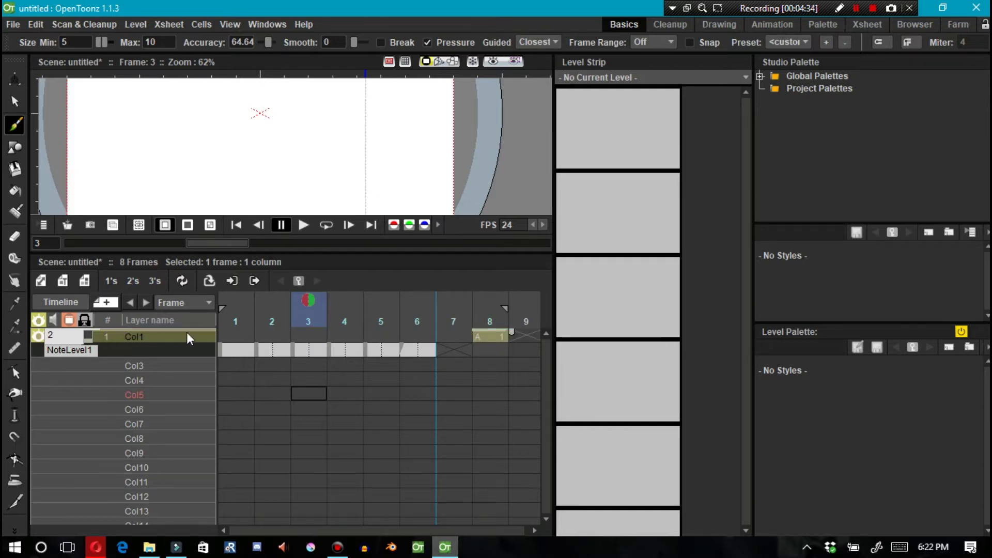
{"action": "left_click_drag", "start_coordinate": [488, 330], "coordinate": [404, 358]}
{"action": "left_click", "coordinate": [417, 393]}
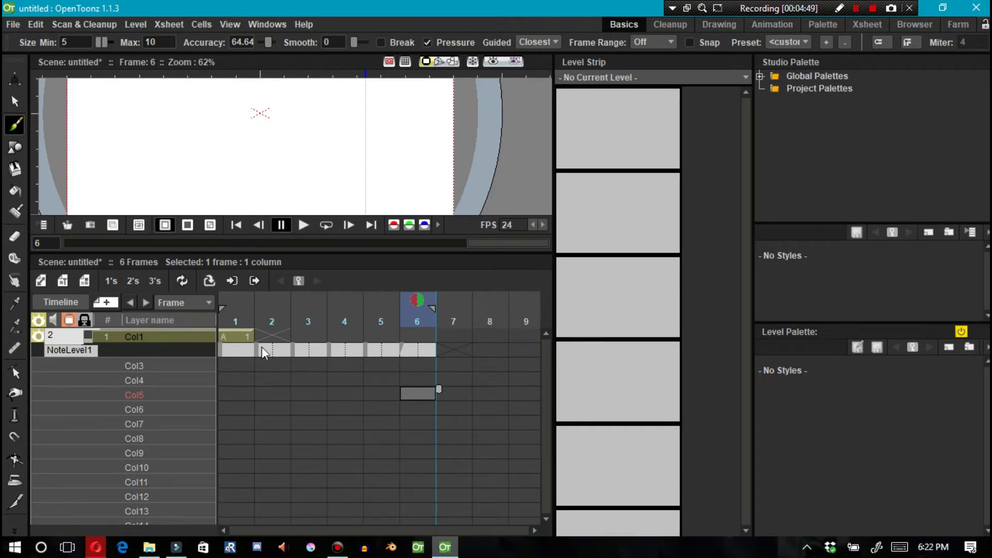
- Select the note level's cells across frames 2 to 6 to inspect them, ending with frames 5 and 6
{"action": "left_click_drag", "start_coordinate": [284, 345], "coordinate": [297, 369]}
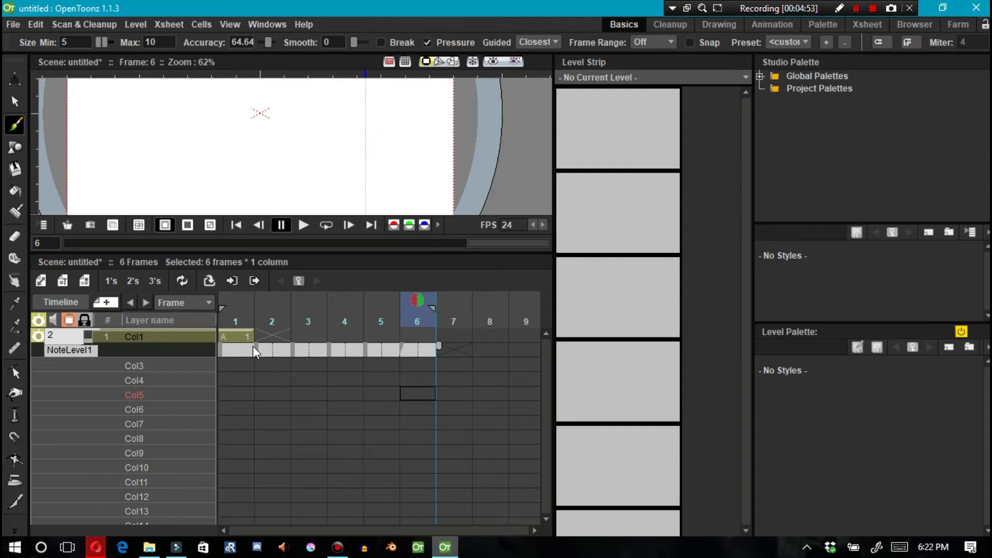
{"action": "left_click_drag", "start_coordinate": [275, 345], "coordinate": [299, 357]}
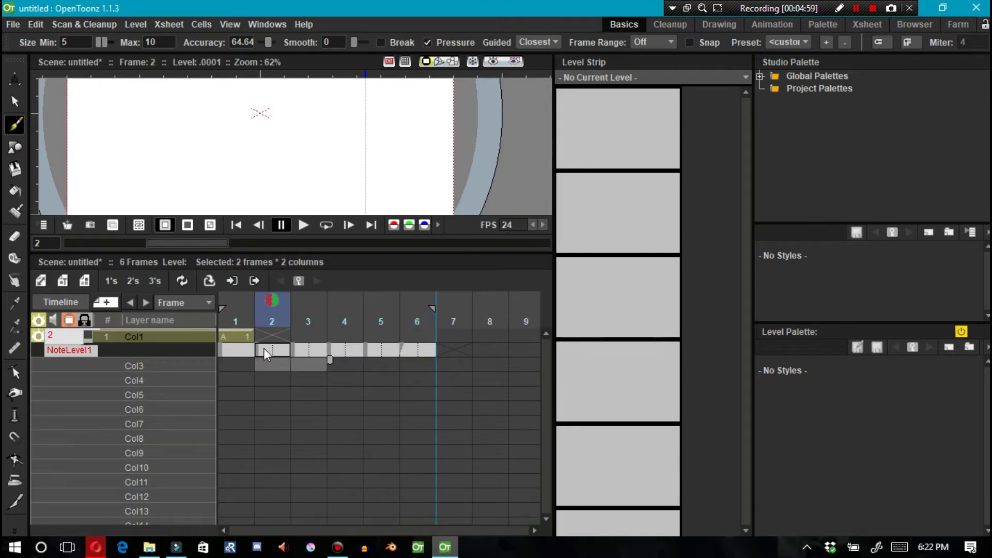
{"action": "left_click", "coordinate": [300, 351]}
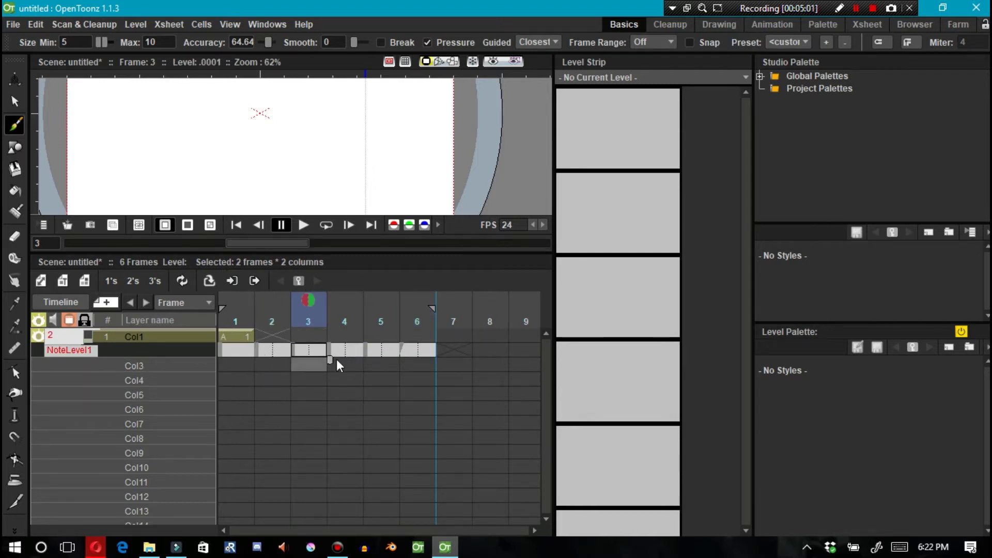
{"action": "left_click", "coordinate": [336, 352]}
{"action": "left_click", "coordinate": [380, 355]}
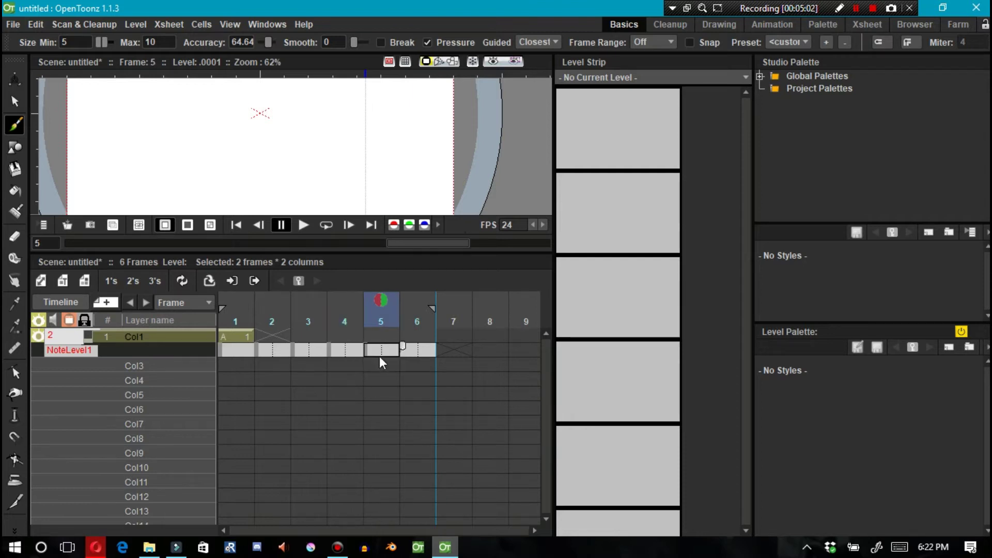
{"action": "left_click", "coordinate": [413, 352]}
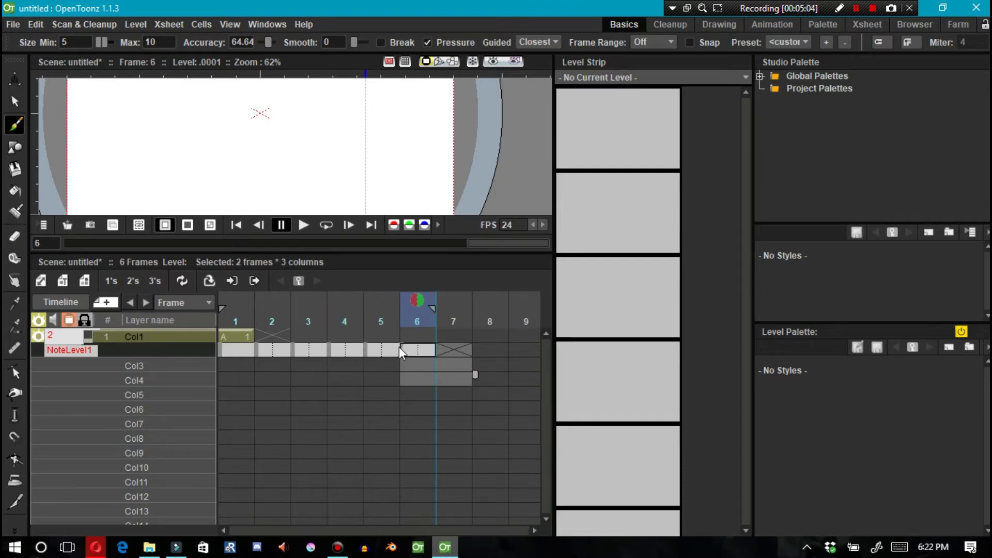
{"action": "left_click_drag", "start_coordinate": [399, 348], "coordinate": [425, 348]}
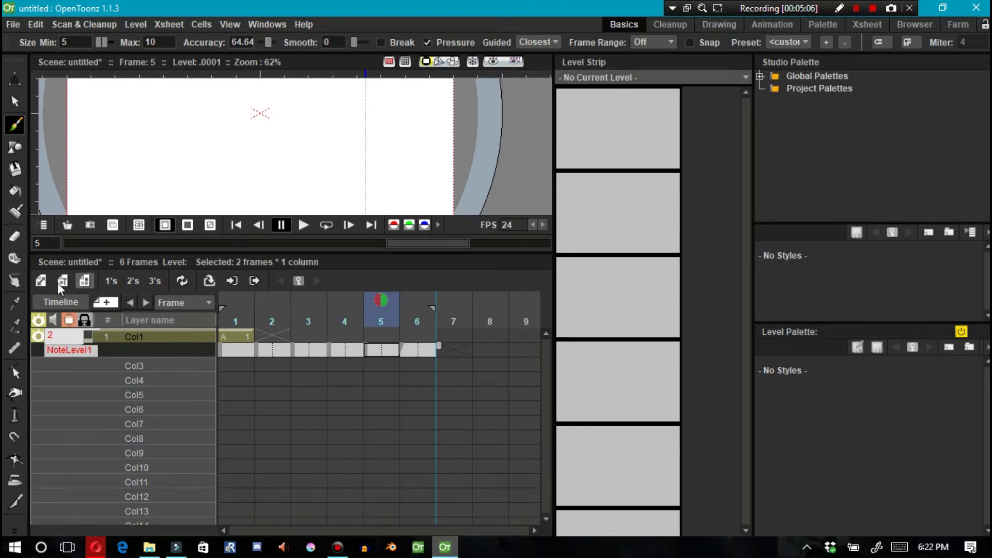
- Examine the note level's cells in frames 1 to 6 in the Xsheet layout and return to the timeline layout
{"action": "left_click", "coordinate": [56, 299]}
{"action": "mouse_move", "coordinate": [140, 388]}
{"action": "left_mouse_down"}
{"action": "mouse_move", "coordinate": [314, 426]}
{"action": "mouse_move", "coordinate": [249, 451]}
{"action": "mouse_move", "coordinate": [297, 453]}
{"action": "mouse_move", "coordinate": [304, 414]}
{"action": "mouse_move", "coordinate": [170, 404]}
{"action": "mouse_move", "coordinate": [140, 390]}
{"action": "left_mouse_up"}
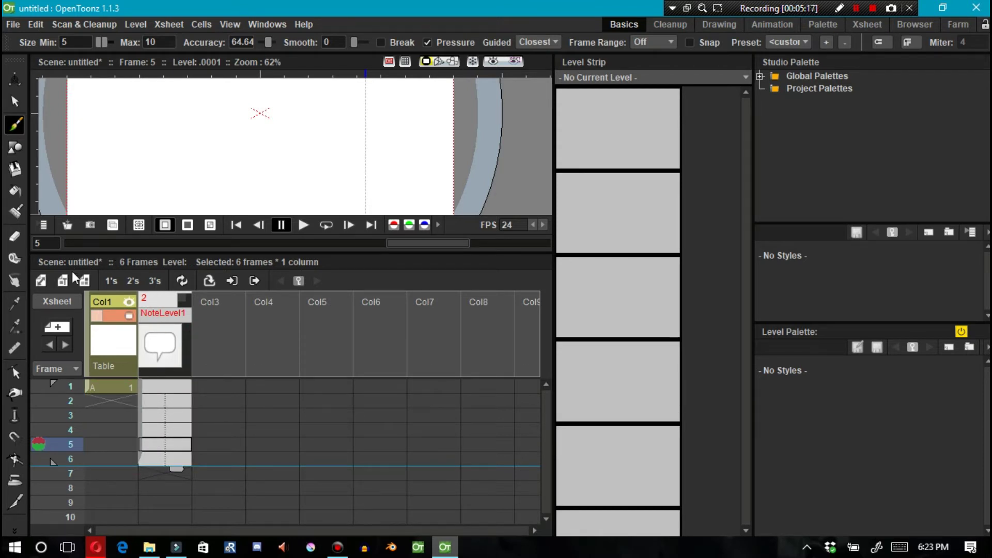
{"action": "left_click", "coordinate": [57, 302]}
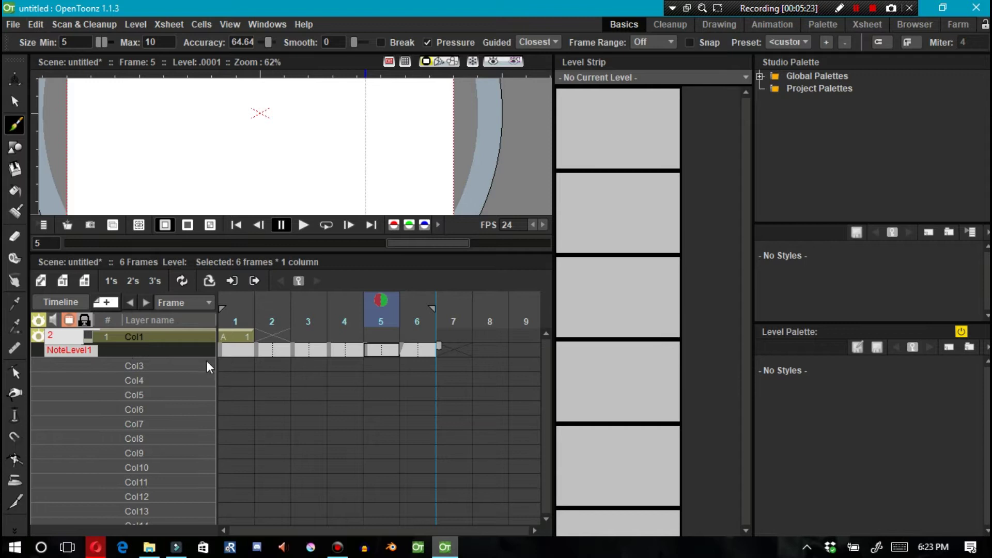
- Rename the note level as "frank and beans" in the Xsheet layout and return to the timeline layout
{"action": "left_click", "coordinate": [59, 302]}
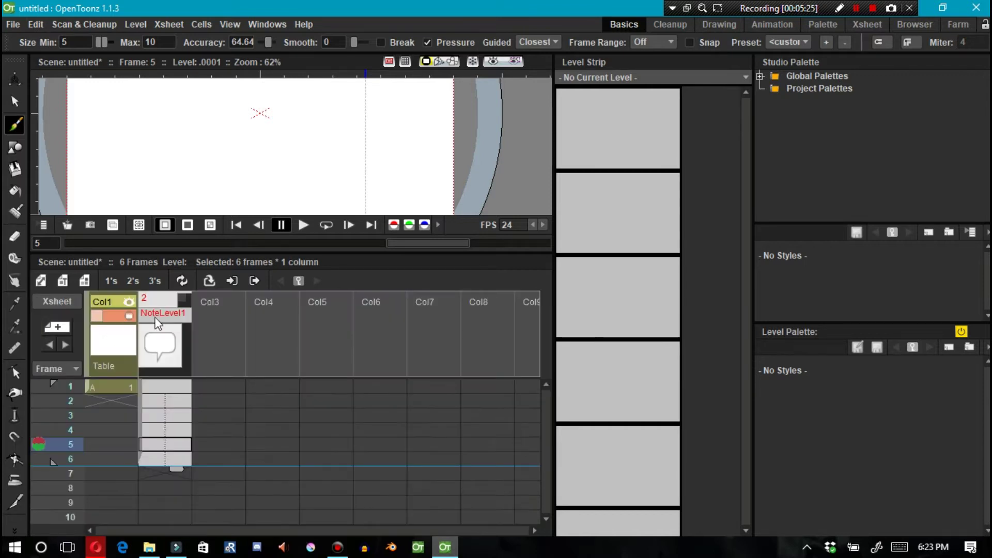
{"action": "double_click", "coordinate": [160, 302]}
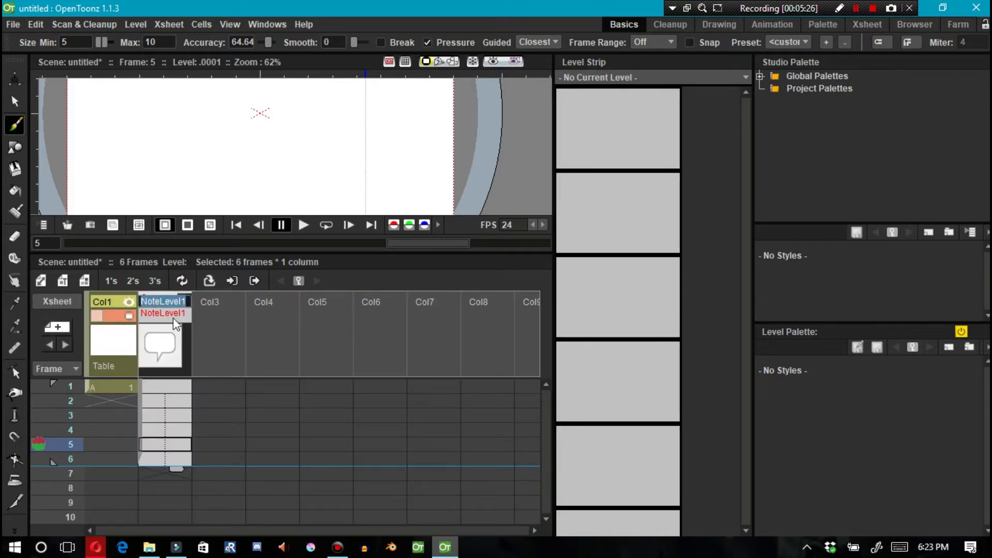
{"action": "type", "text": "frank"}
{"action": "type", "text": " and beans"}
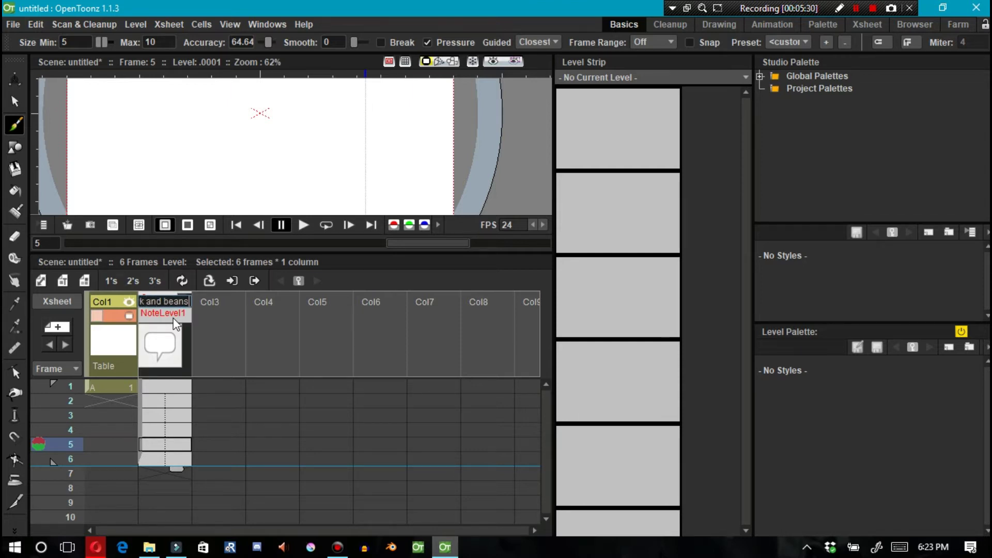
{"action": "key", "text": "Return"}
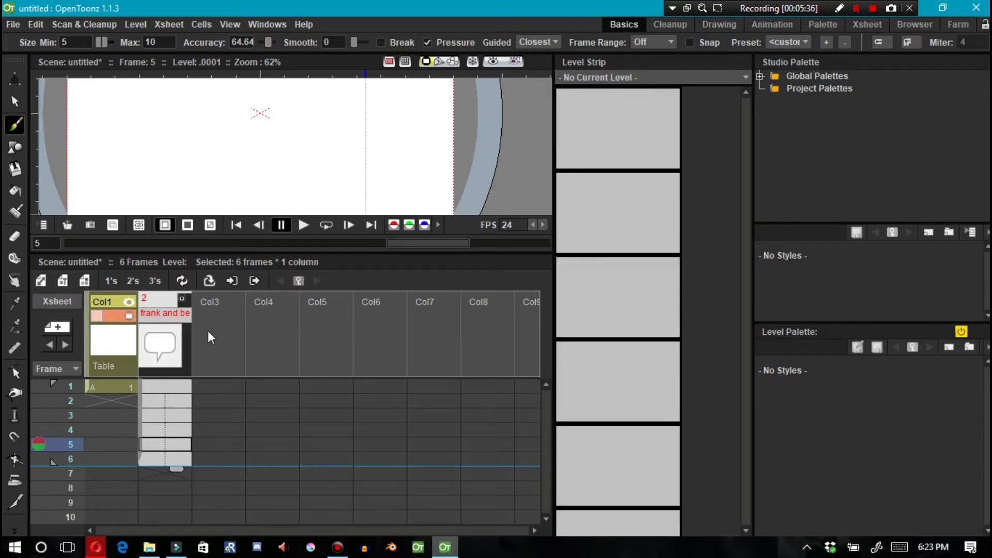
{"action": "left_click", "coordinate": [67, 302]}
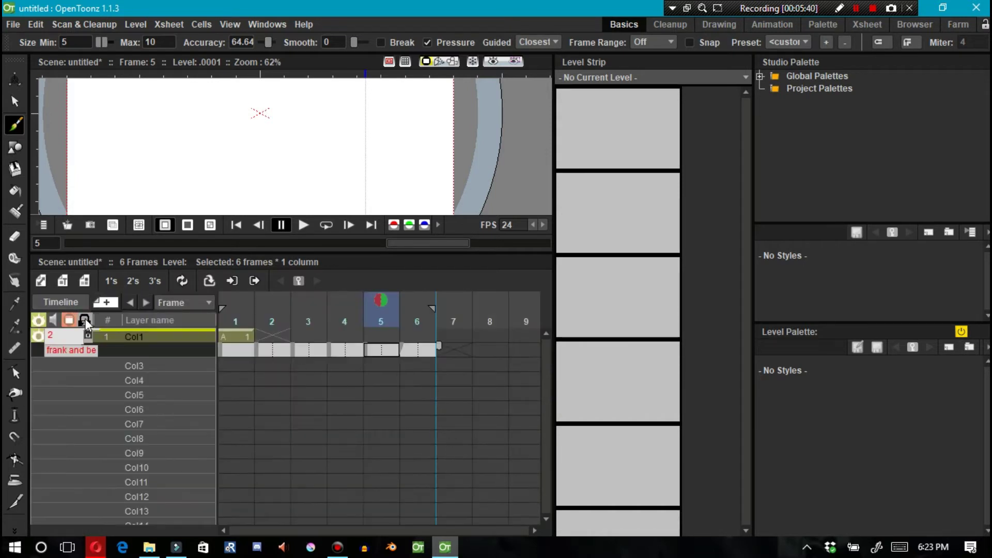
- Try to clear the note level's name in the timeline's layer list
{"action": "left_click", "coordinate": [108, 405]}
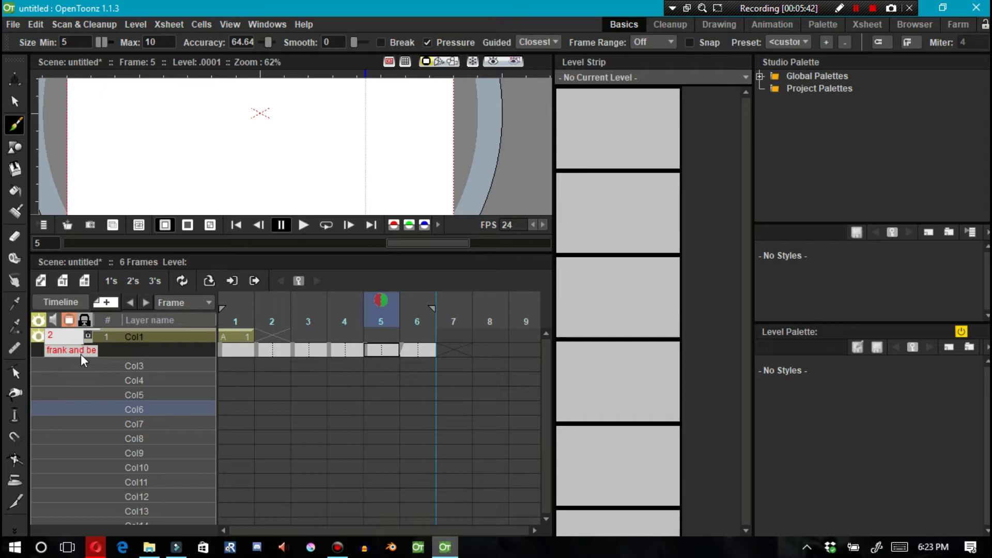
{"action": "double_click", "coordinate": [191, 350]}
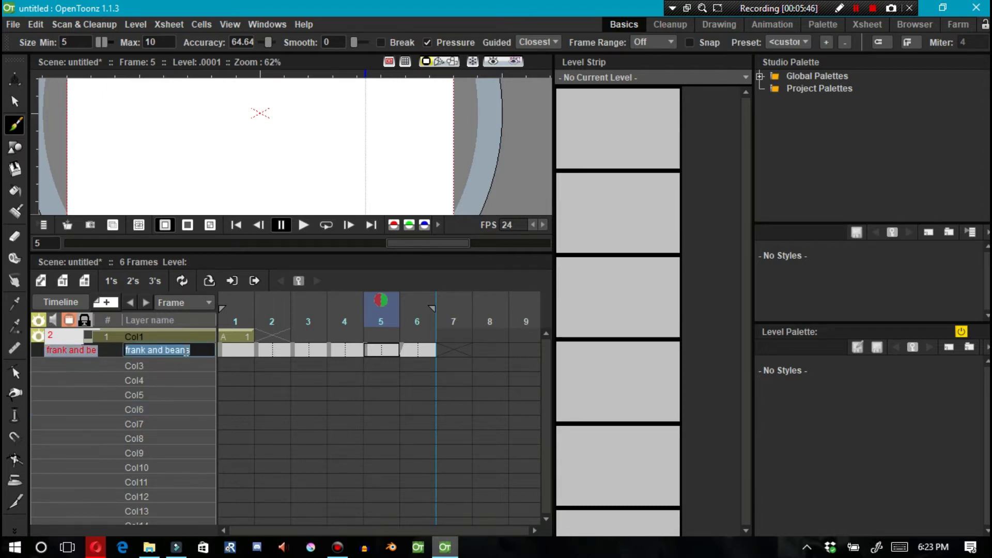
{"action": "key", "text": "Delete"}
{"action": "key", "text": "Return"}
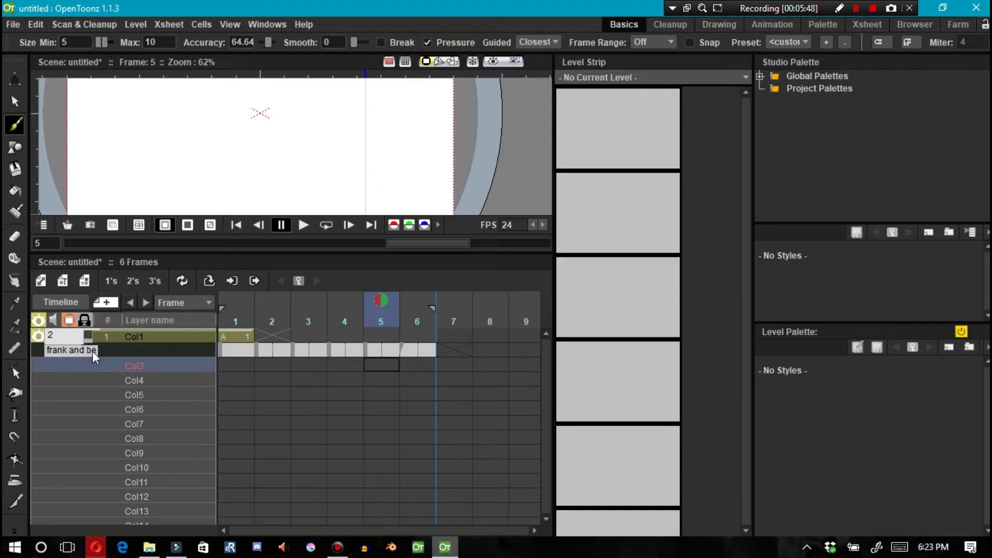
- Rename the note level as "monkwya" in the timeline's layer list and go to its frame 2
{"action": "double_click", "coordinate": [162, 350]}
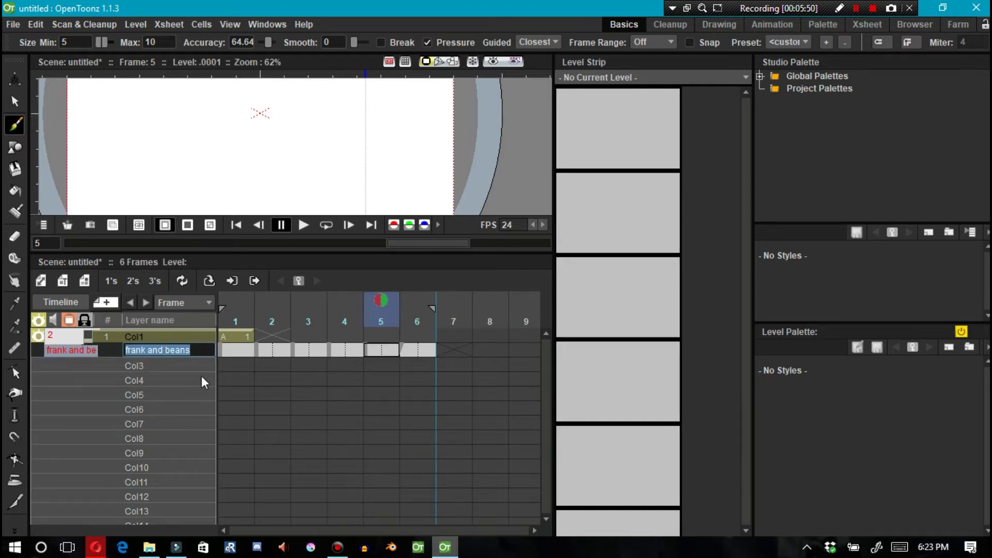
{"action": "type", "text": "monkwya"}
{"action": "key", "text": "Return"}
{"action": "left_click", "coordinate": [261, 339]}
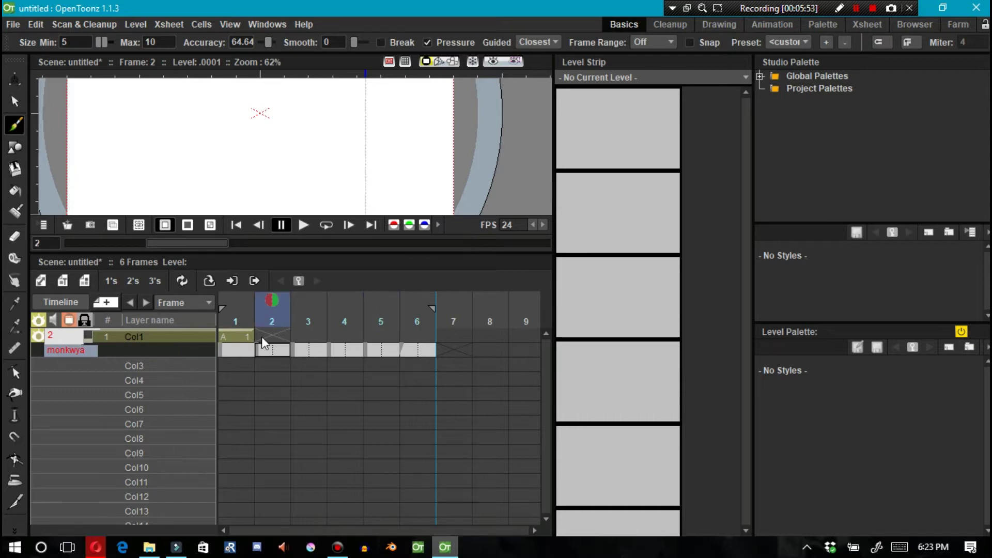
- Rename the note level as "monkeys" in the timeline's layer list
{"action": "double_click", "coordinate": [176, 351]}
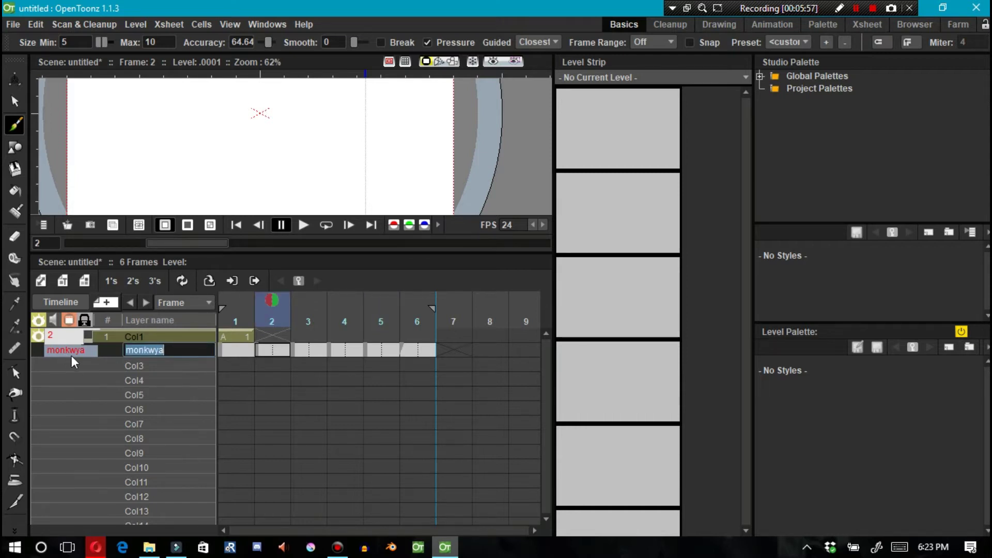
{"action": "type", "text": "monkeys"}
{"action": "key", "text": "Return"}
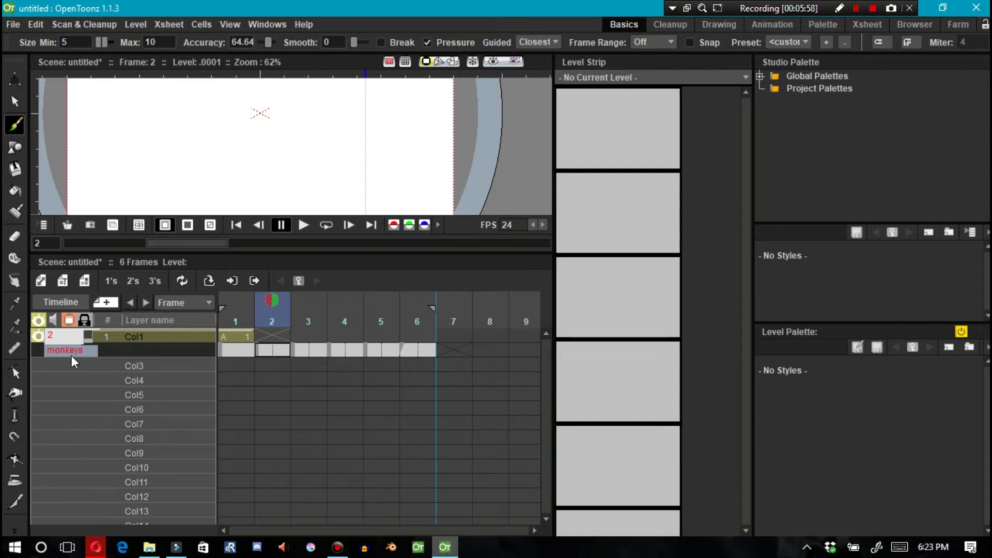
{"action": "left_click", "coordinate": [235, 294]}
- Enter the note "k" in frame 4 and the note "t" in frame 5 of the note level
{"action": "left_click", "coordinate": [346, 349]}
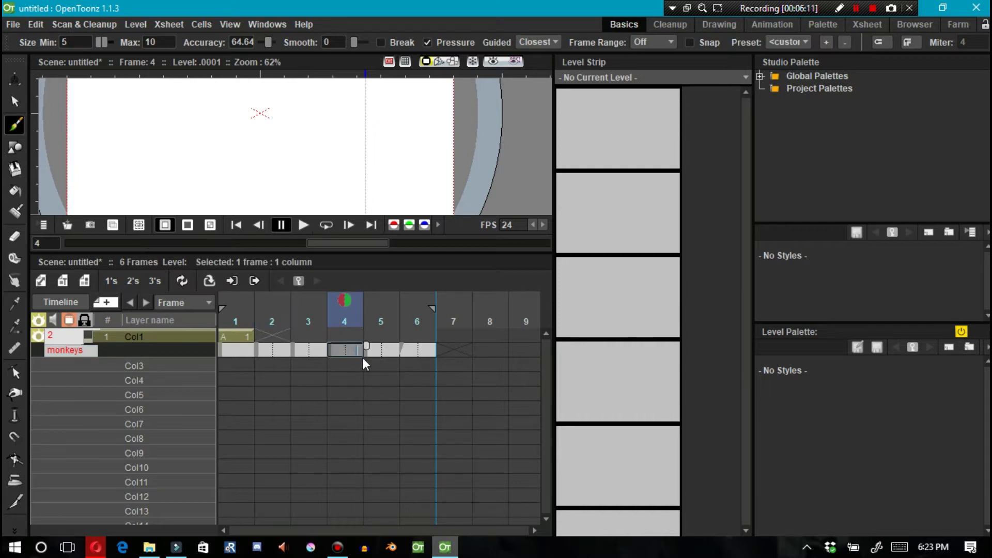
{"action": "type", "text": "k"}
{"action": "key", "text": "BackSpace"}
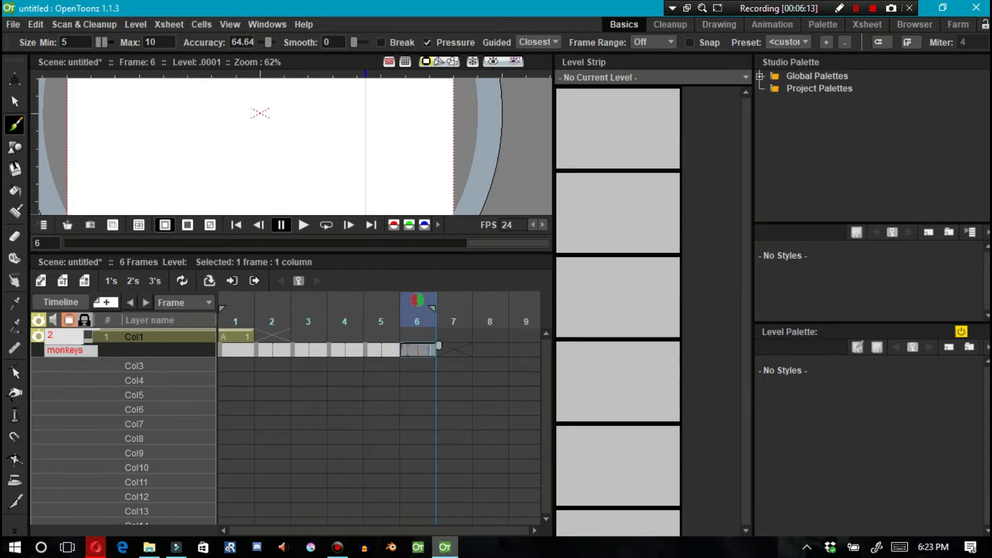
{"action": "type", "text": "k"}
{"action": "key", "text": "Return"}
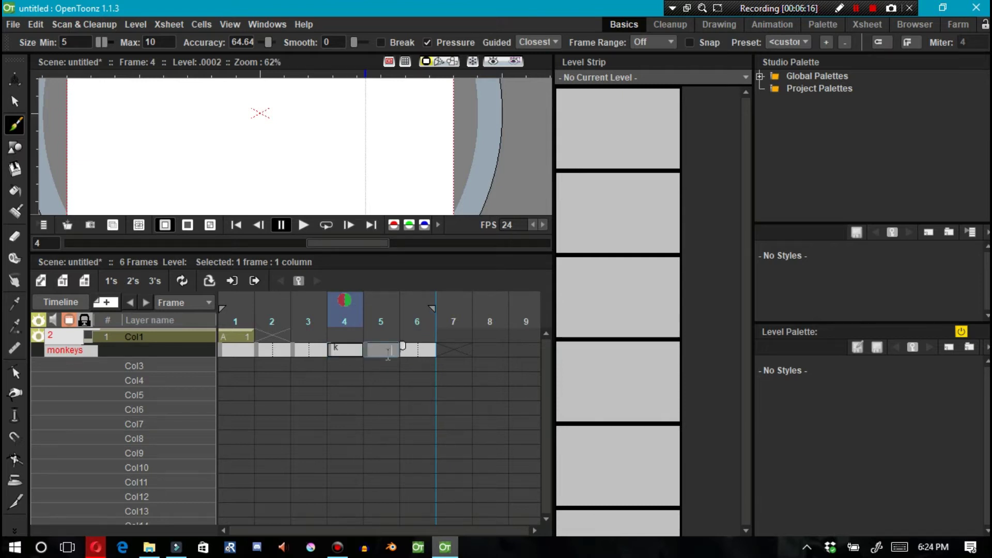
{"action": "type", "text": "t"}
{"action": "key", "text": "Return"}
{"action": "type", "text": "t"}
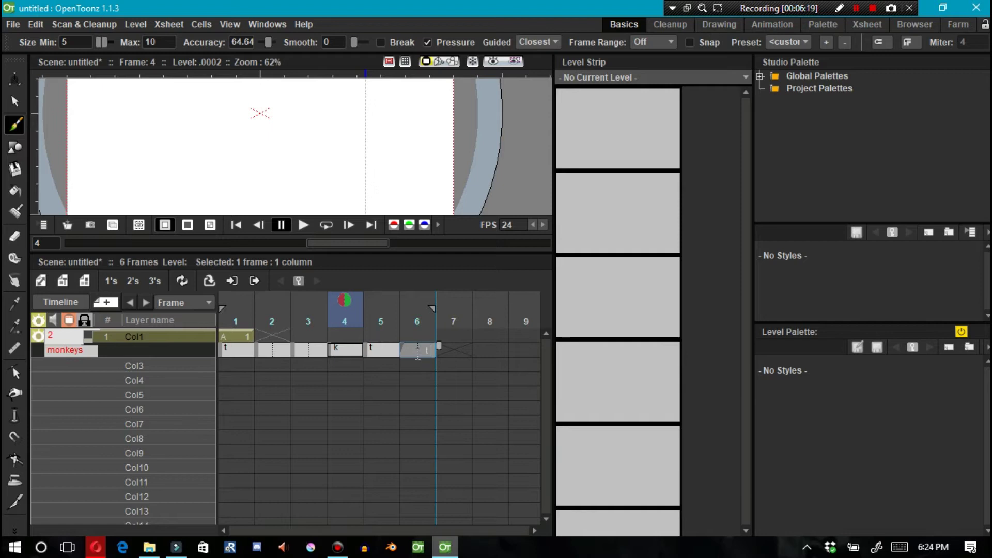
{"action": "left_click", "coordinate": [383, 378]}
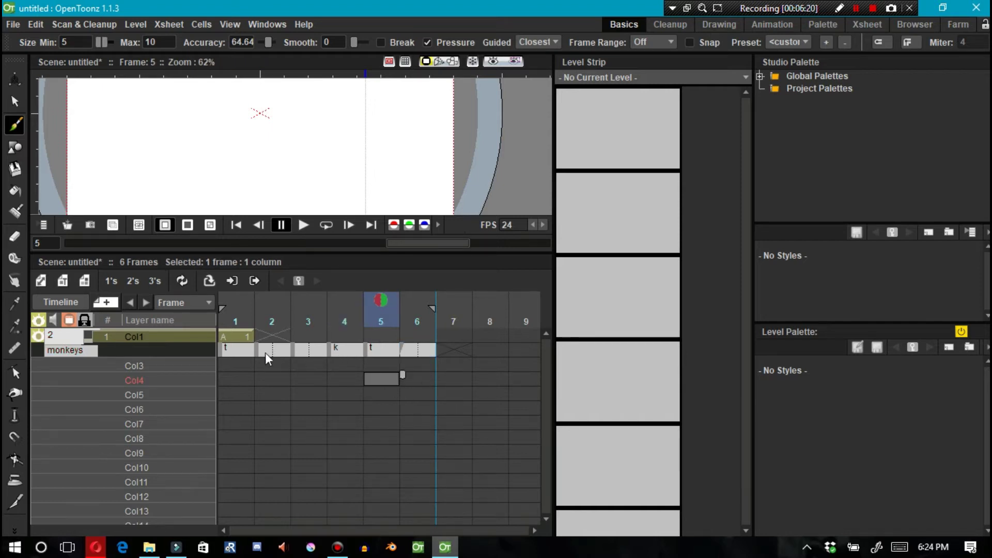
- Try deleting the note level's cells in frames 1 and 2, and undo both deletions
{"action": "left_click", "coordinate": [229, 349]}
{"action": "double_click", "coordinate": [228, 350]}
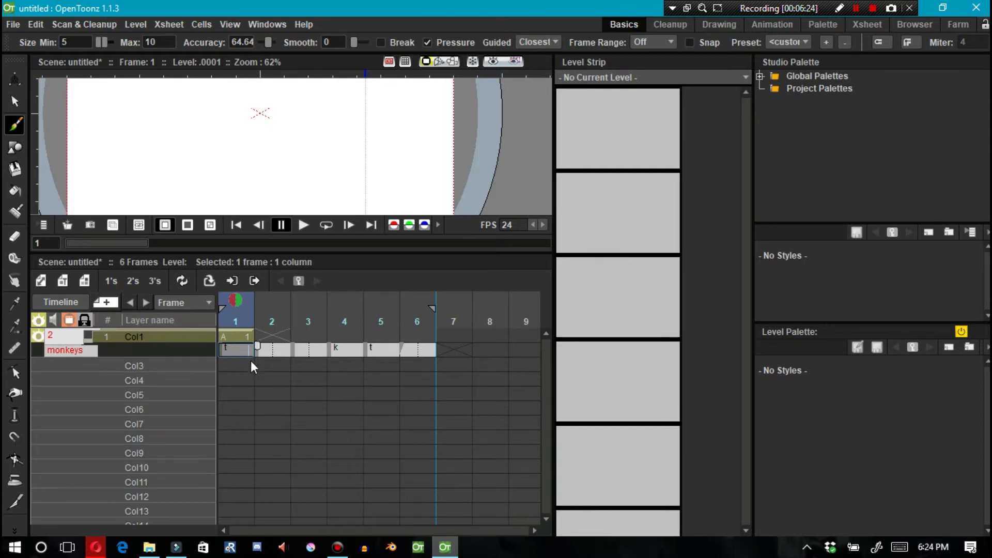
{"action": "key", "text": "Return"}
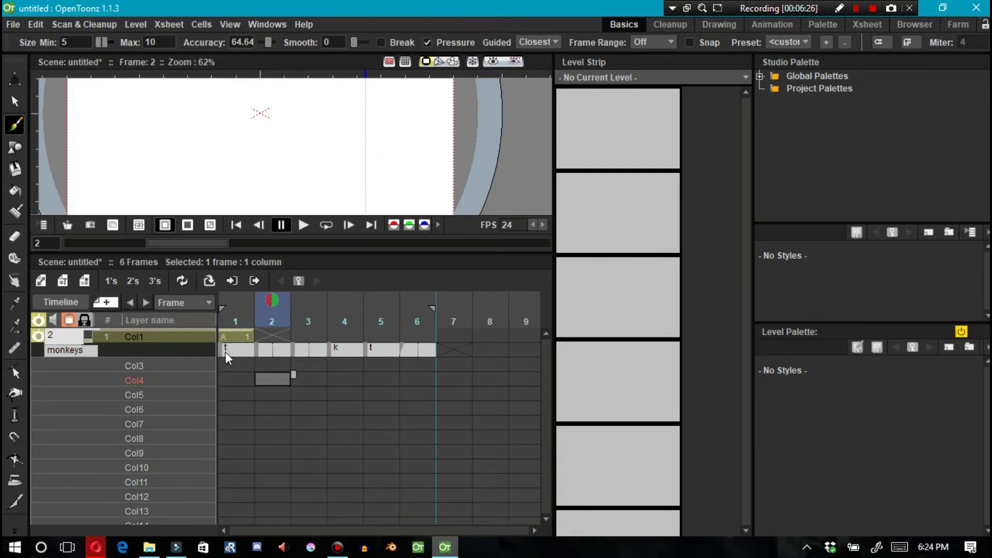
{"action": "left_click", "coordinate": [225, 351]}
{"action": "key", "text": "Delete"}
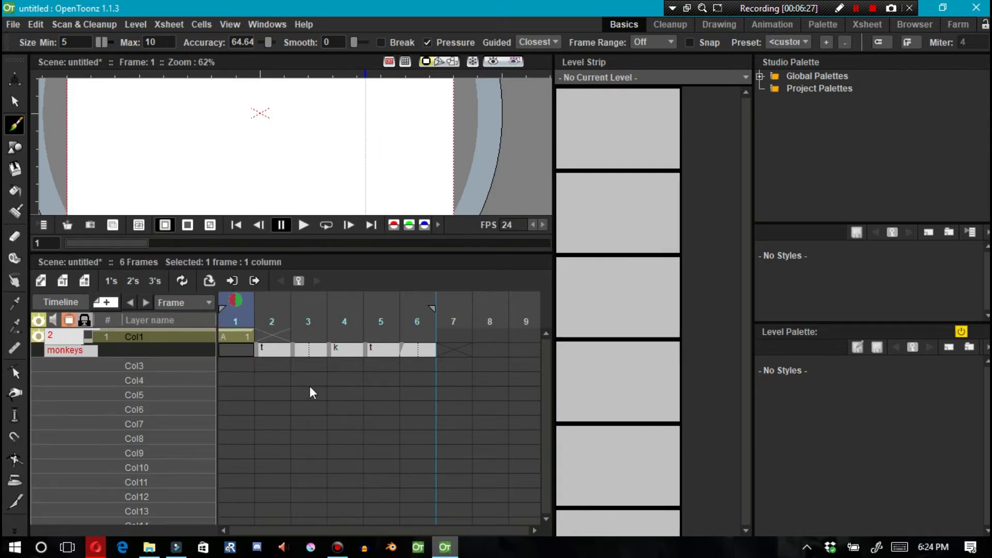
{"action": "left_click", "coordinate": [267, 353]}
{"action": "key", "text": "Delete"}
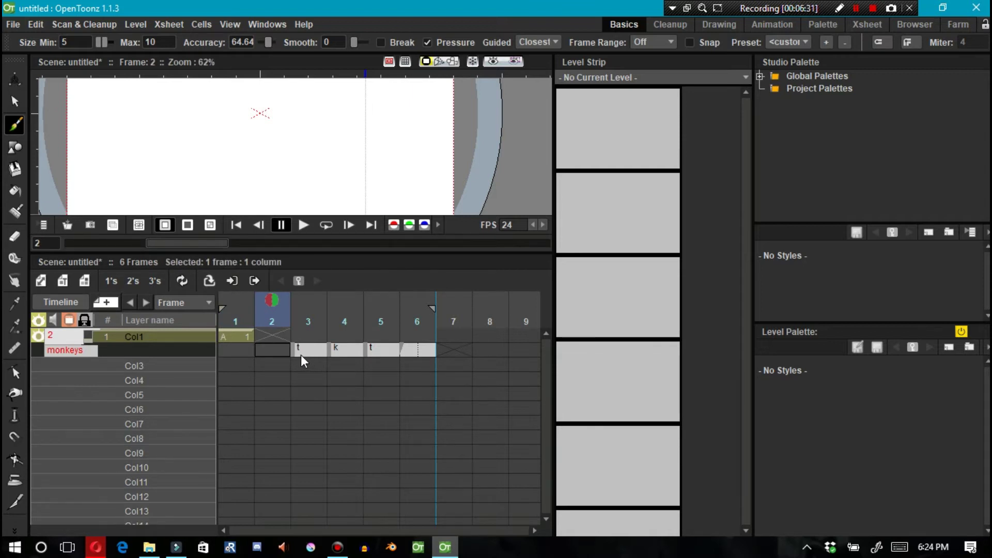
{"action": "key", "text": "ctrl+z"}
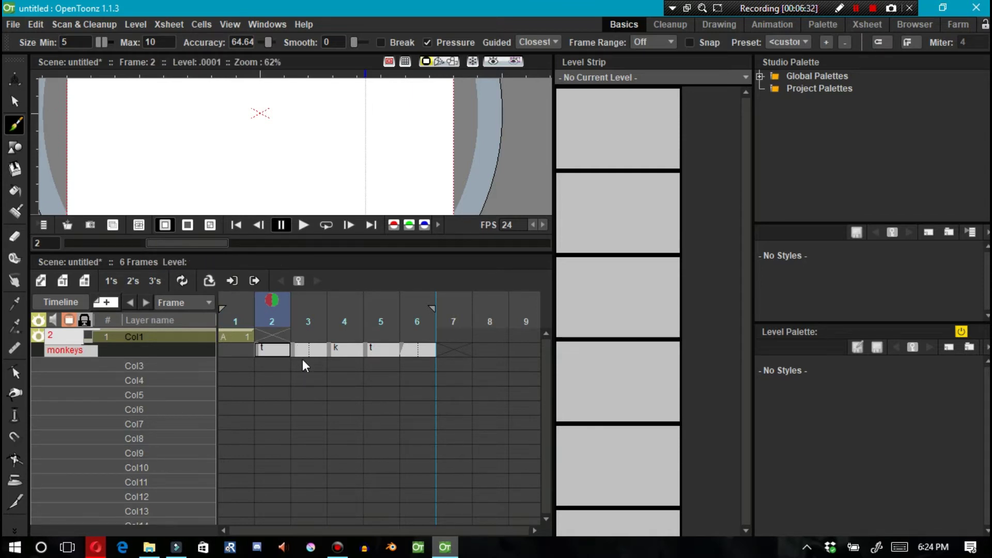
{"action": "key", "text": "ctrl+z"}
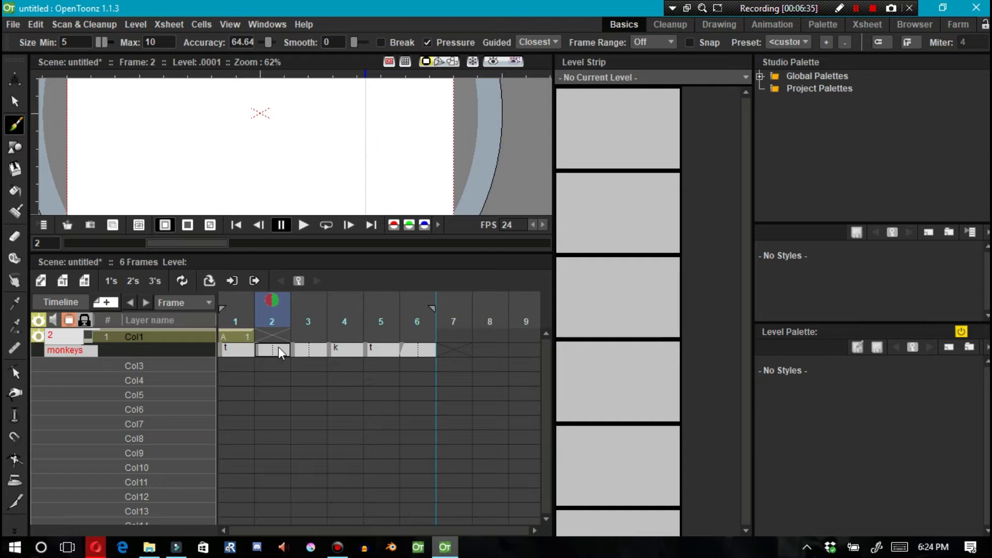
- Delete the note level's cells in frames 1 to 3 and shorten the level so it ends at frame 5
{"action": "left_click", "coordinate": [237, 349]}
{"action": "key", "text": "Delete"}
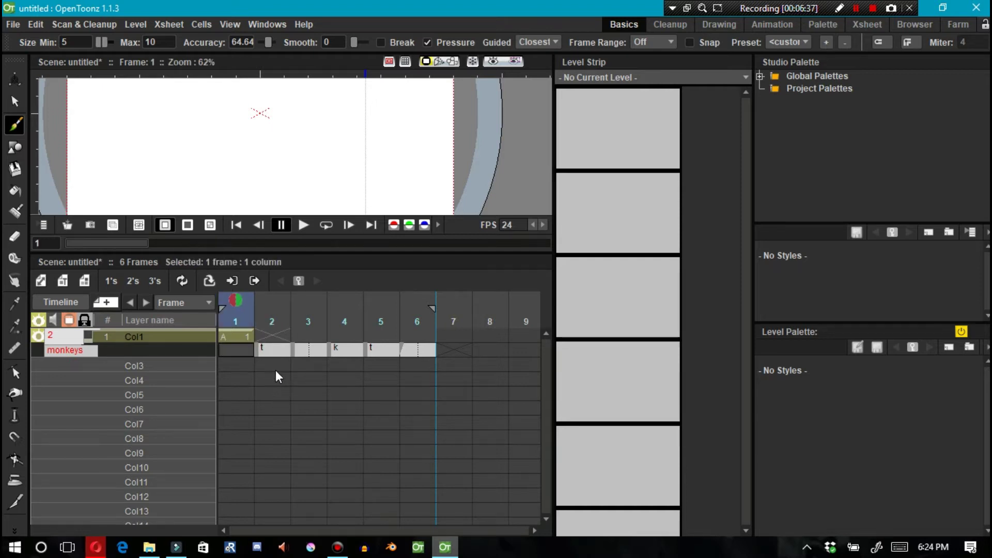
{"action": "left_click", "coordinate": [273, 349]}
{"action": "key", "text": "Delete"}
{"action": "left_click", "coordinate": [308, 350]}
{"action": "key", "text": "Delete"}
{"action": "left_click", "coordinate": [414, 343]}
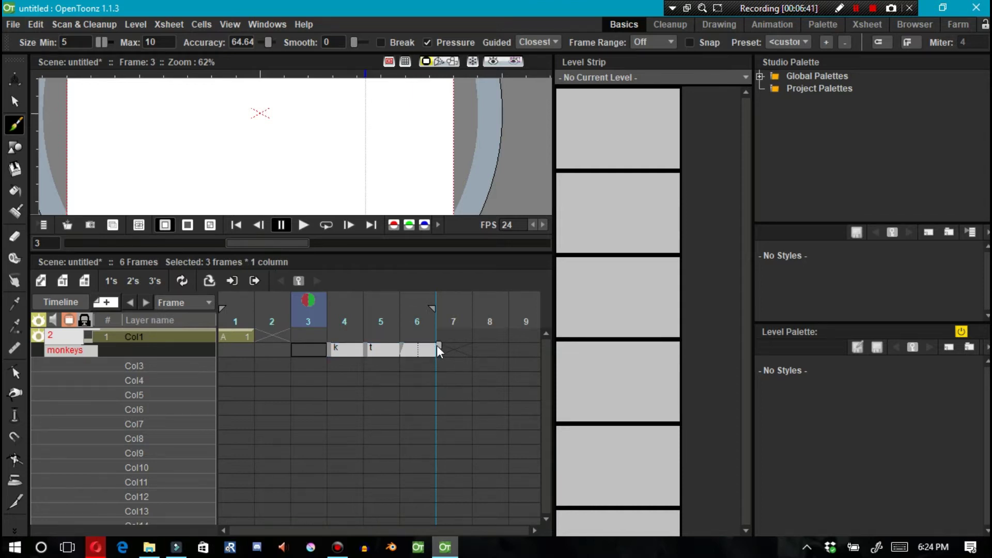
{"action": "mouse_move", "coordinate": [438, 345]}
{"action": "left_mouse_down"}
{"action": "mouse_move", "coordinate": [522, 357]}
{"action": "mouse_move", "coordinate": [408, 344]}
{"action": "left_mouse_up"}
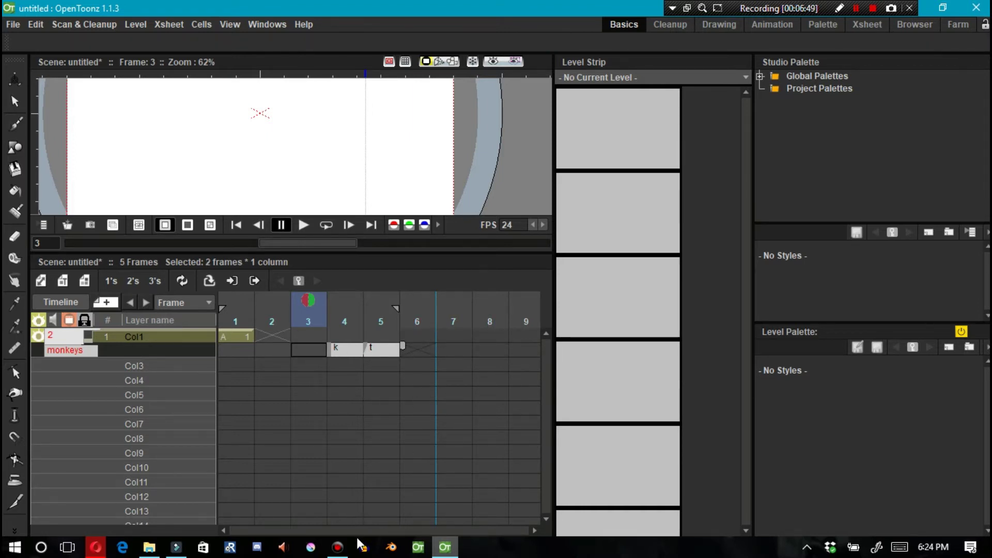
- Add the note "j" in frame 2 and the note "q" in frame 7 of the note level
{"action": "double_click", "coordinate": [274, 354]}
{"action": "type", "text": "j"}
{"action": "key", "text": "Return"}
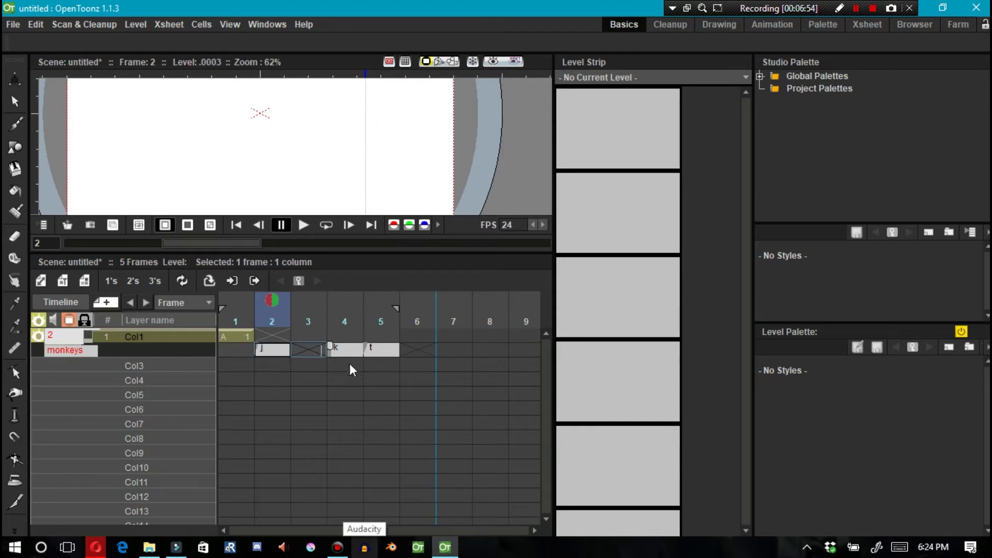
{"action": "left_click", "coordinate": [455, 350]}
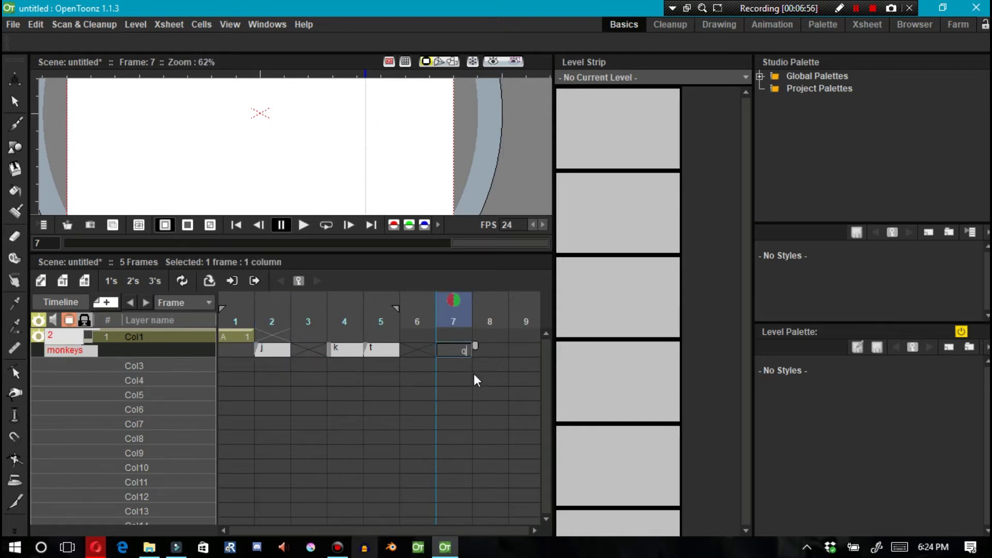
{"action": "type", "text": "q"}
{"action": "key", "text": "Return"}
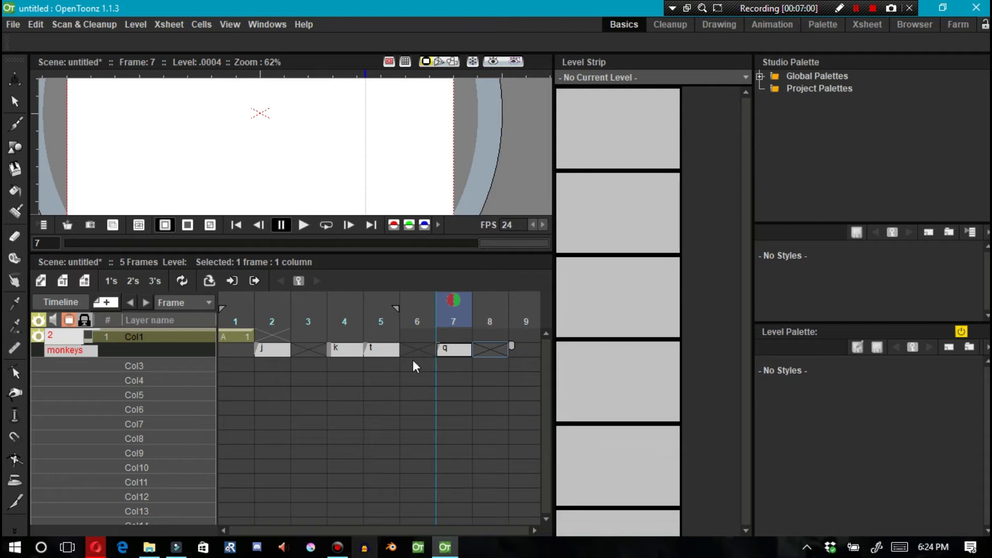
- Move the "t" note to frame 7 and the "q" note to frame 8
{"action": "left_click", "coordinate": [369, 351]}
{"action": "left_click_drag", "start_coordinate": [372, 345], "coordinate": [414, 348]}
{"action": "left_click", "coordinate": [457, 347]}
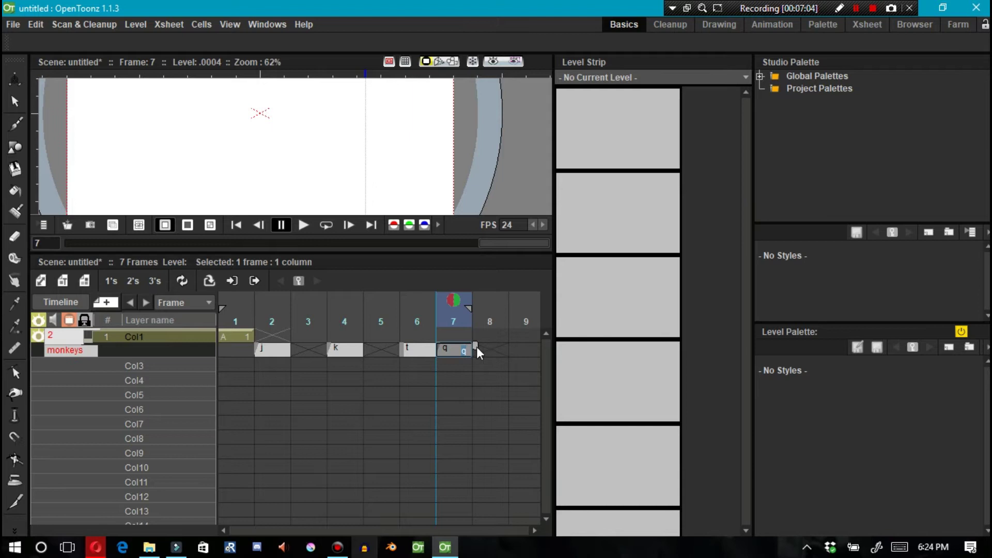
{"action": "left_click", "coordinate": [447, 338]}
{"action": "left_click", "coordinate": [482, 350]}
{"action": "mouse_move", "coordinate": [482, 349]}
{"action": "left_mouse_down"}
{"action": "mouse_move", "coordinate": [515, 343]}
{"action": "mouse_move", "coordinate": [486, 349]}
{"action": "left_mouse_up"}
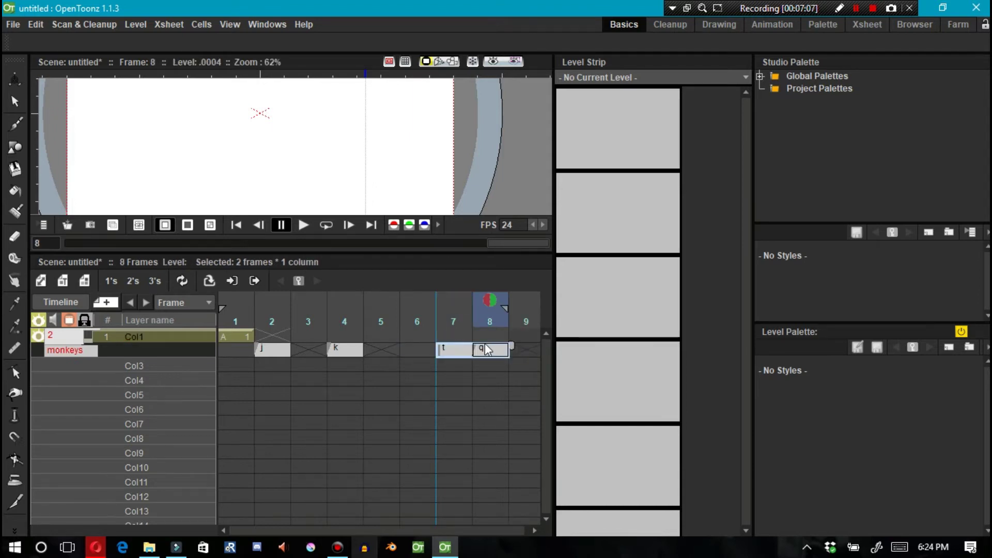
- Post a new yellow memo filled with repeated copies of "mn;lkhkhljhvvnb," in the Xsheet layout
{"action": "left_click", "coordinate": [107, 304]}
{"action": "left_click", "coordinate": [733, 174]}
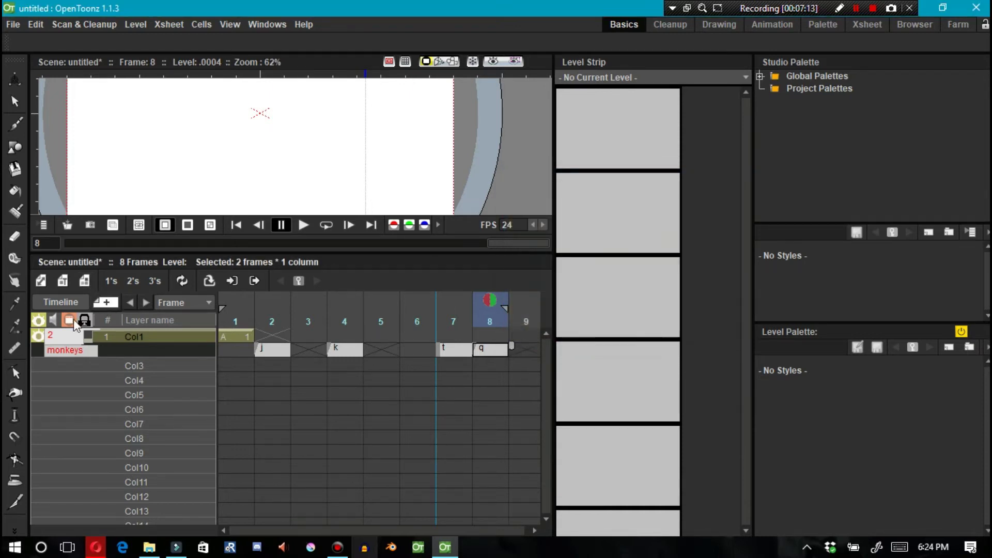
{"action": "left_click", "coordinate": [70, 299]}
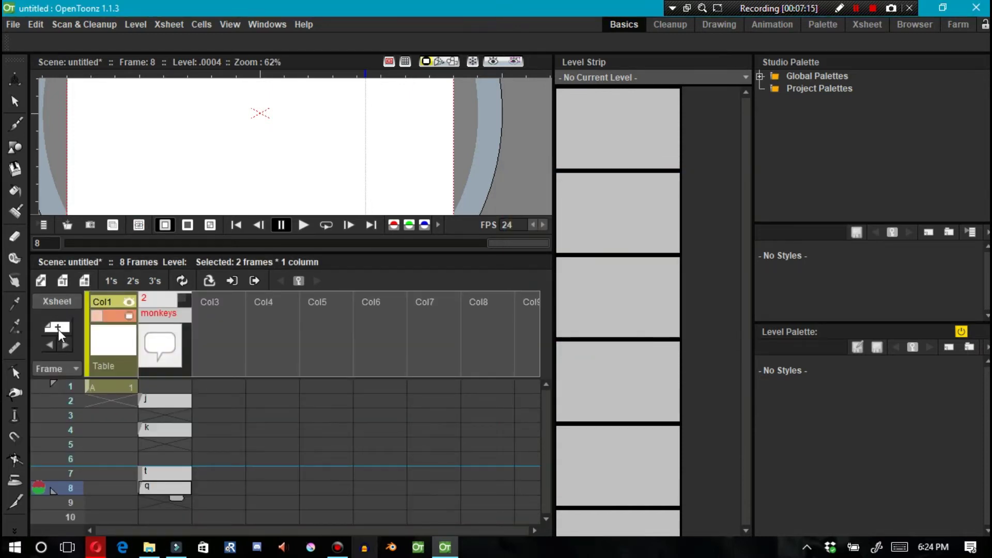
{"action": "left_click", "coordinate": [58, 327]}
{"action": "left_click_drag", "start_coordinate": [558, 170], "coordinate": [528, 145]}
{"action": "type", "text": "mn;lkhkhljhwnb,"}
{"action": "key", "text": "ctrl+a"}
{"action": "key", "text": "BackSpace"}
{"action": "key", "text": "ctrl+v"}
{"action": "key", "text": "ctrl+v"}
{"action": "key", "text": "ctrl+v"}
{"action": "key", "text": "ctrl+v"}
{"action": "key", "text": "ctrl+v"}
{"action": "key", "text": "ctrl+v"}
{"action": "key", "text": "ctrl+v"}
{"action": "key", "text": "ctrl+v"}
{"action": "key", "text": "ctrl+v"}
{"action": "key", "text": "ctrl+v"}
{"action": "key", "text": "ctrl+v"}
{"action": "key", "text": "ctrl+v"}
{"action": "key", "text": "ctrl+v"}
{"action": "key", "text": "ctrl+v"}
{"action": "key", "text": "ctrl+v"}
{"action": "key", "text": "ctrl+v"}
{"action": "key", "text": "ctrl+v"}
{"action": "key", "text": "ctrl+v"}
{"action": "key", "text": "ctrl+v"}
{"action": "key", "text": "ctrl+v"}
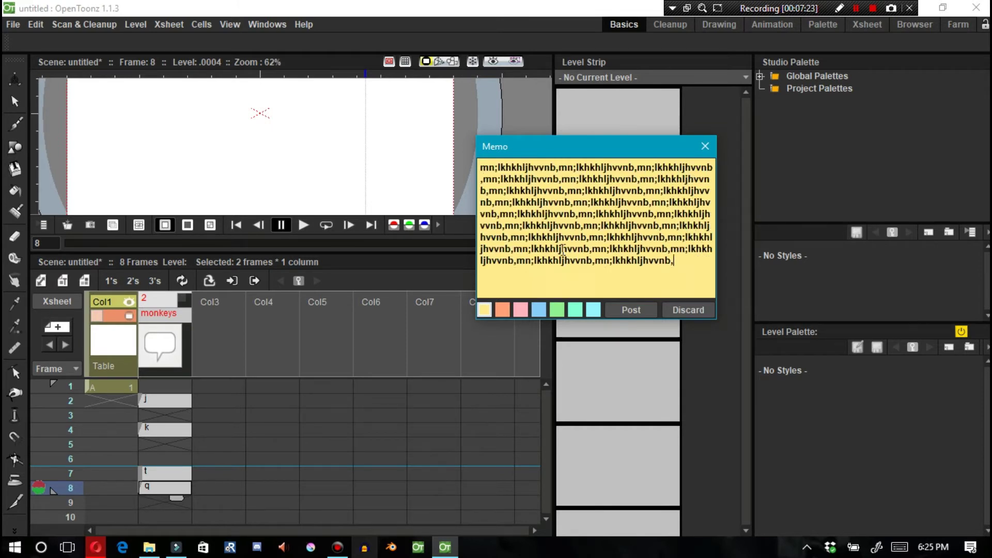
{"action": "key", "text": "ctrl+v"}
{"action": "key", "text": "ctrl+v"}
{"action": "key", "text": "ctrl+v"}
{"action": "key", "text": "ctrl+v"}
{"action": "key", "text": "ctrl+v"}
{"action": "key", "text": "ctrl+v"}
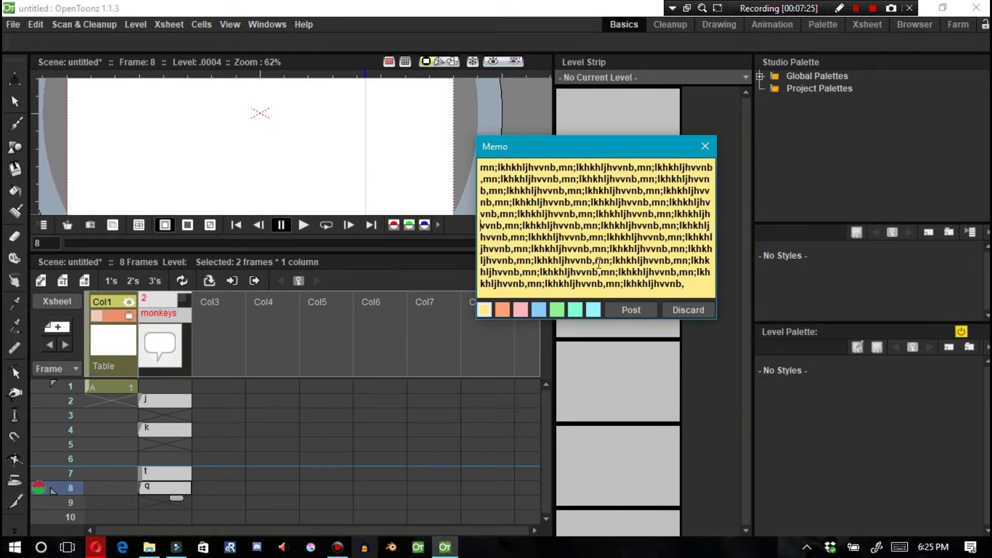
{"action": "left_click", "coordinate": [628, 310]}
- Move the posted memo to frame 3 in the Xsheet layout and to frame 7 in the timeline layout
{"action": "left_click_drag", "start_coordinate": [166, 491], "coordinate": [154, 412]}
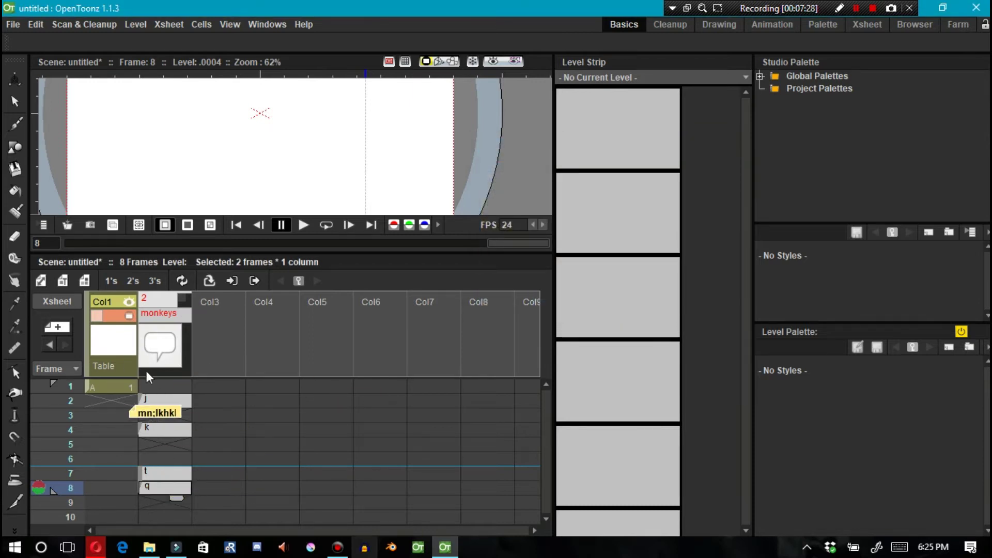
{"action": "left_click", "coordinate": [61, 302]}
{"action": "left_click_drag", "start_coordinate": [340, 348], "coordinate": [408, 351]}
{"action": "left_click", "coordinate": [413, 419]}
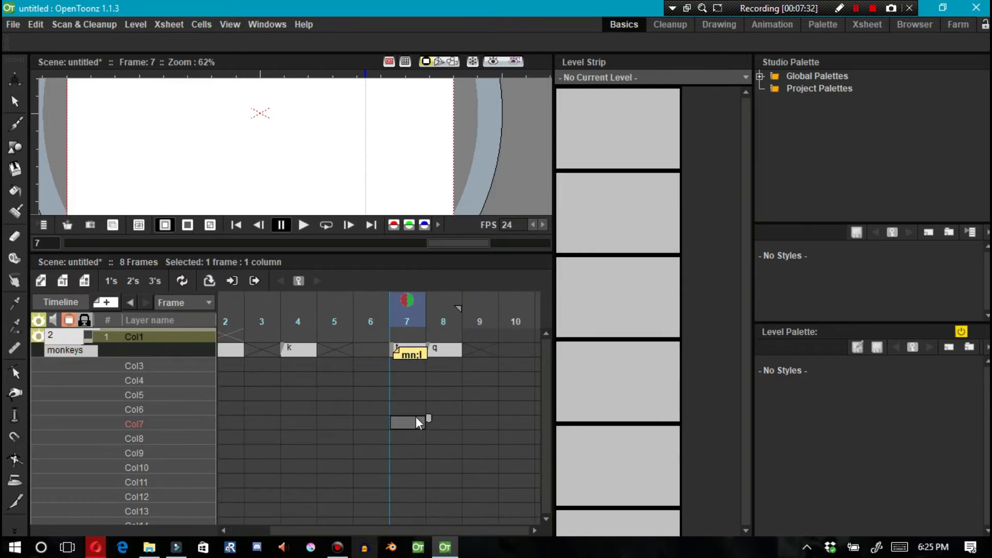
- Open the posted memo at frame 7 and discard it
{"action": "double_click", "coordinate": [411, 354]}
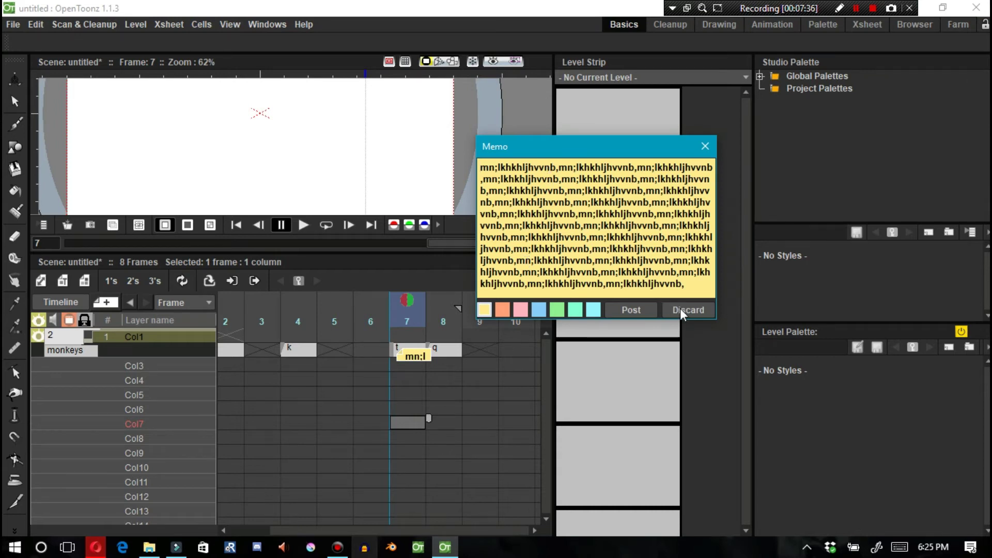
{"action": "left_click", "coordinate": [680, 310]}
{"action": "left_click_drag", "start_coordinate": [522, 383], "coordinate": [519, 393]}
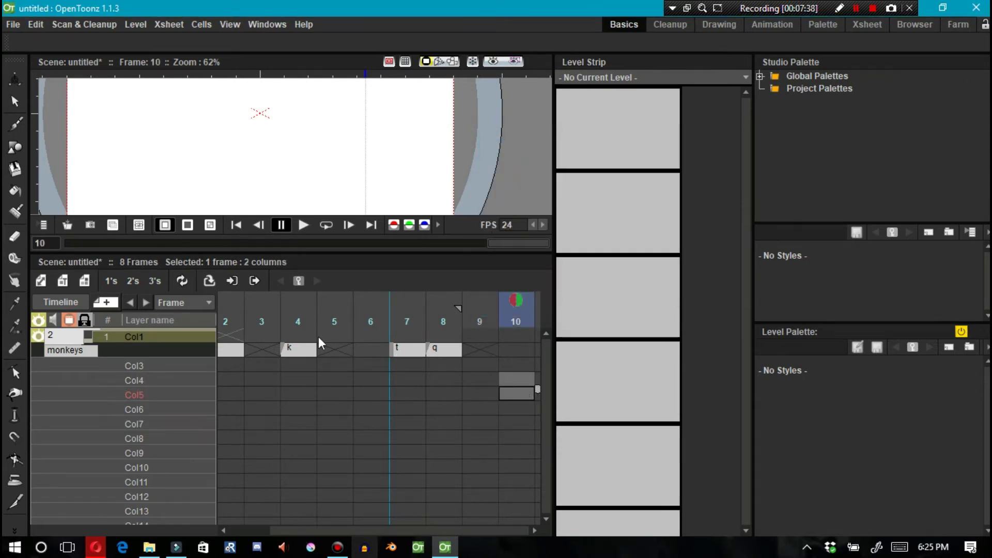
{"action": "left_click", "coordinate": [449, 377]}
- Enter a long string of random letters as the note in frame 9 and open its text for editing
{"action": "left_click", "coordinate": [441, 347]}
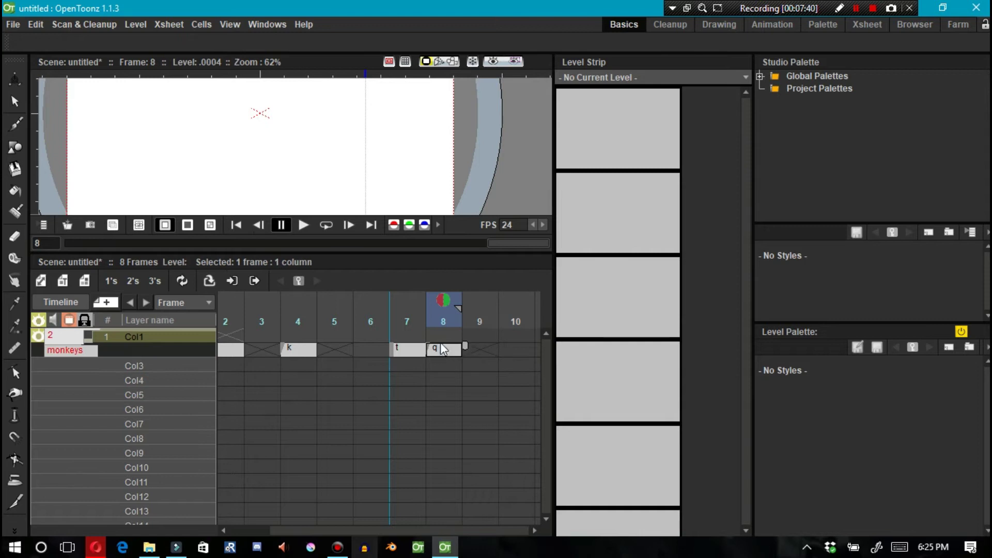
{"action": "left_click", "coordinate": [409, 349]}
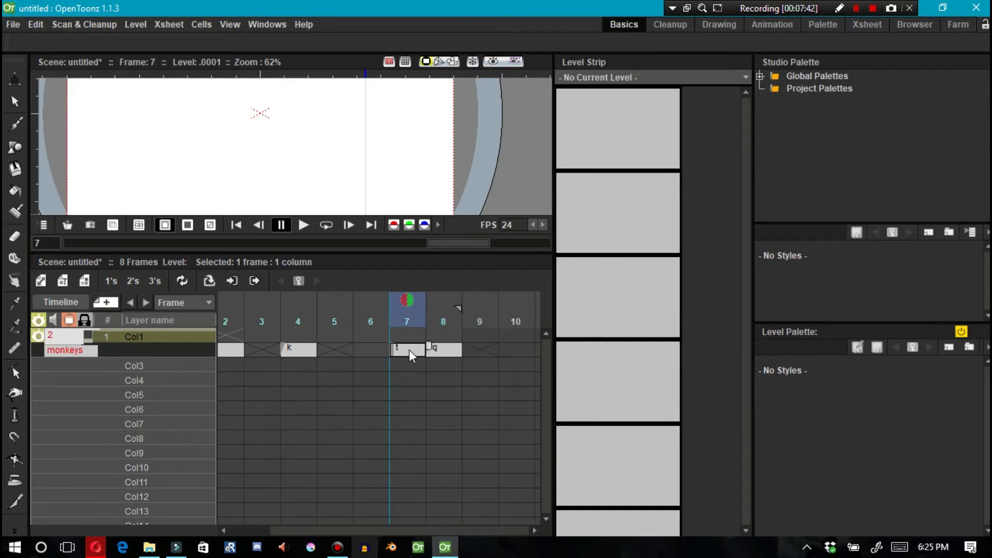
{"action": "left_click", "coordinate": [479, 351]}
{"action": "type", "text": "hsdhv"}
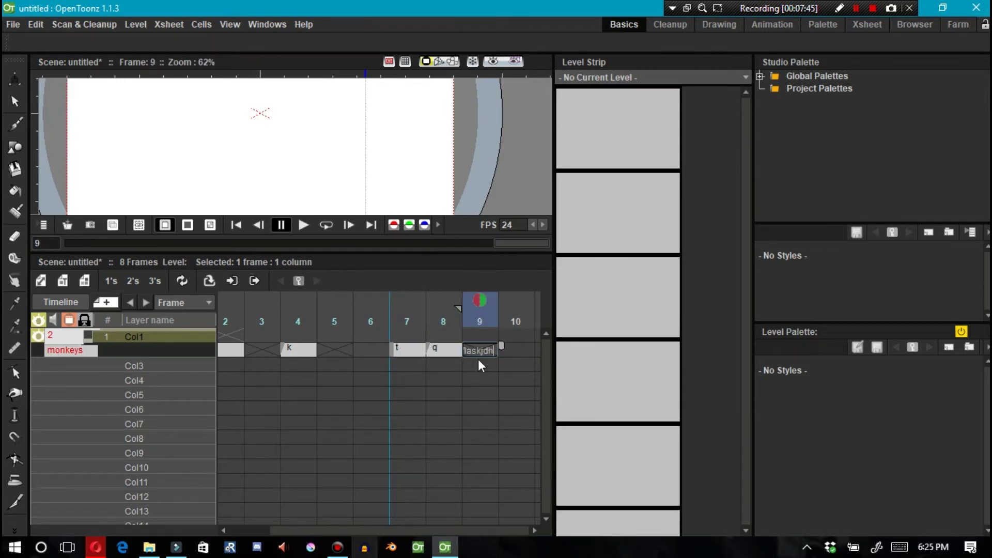
{"action": "key", "text": "Return"}
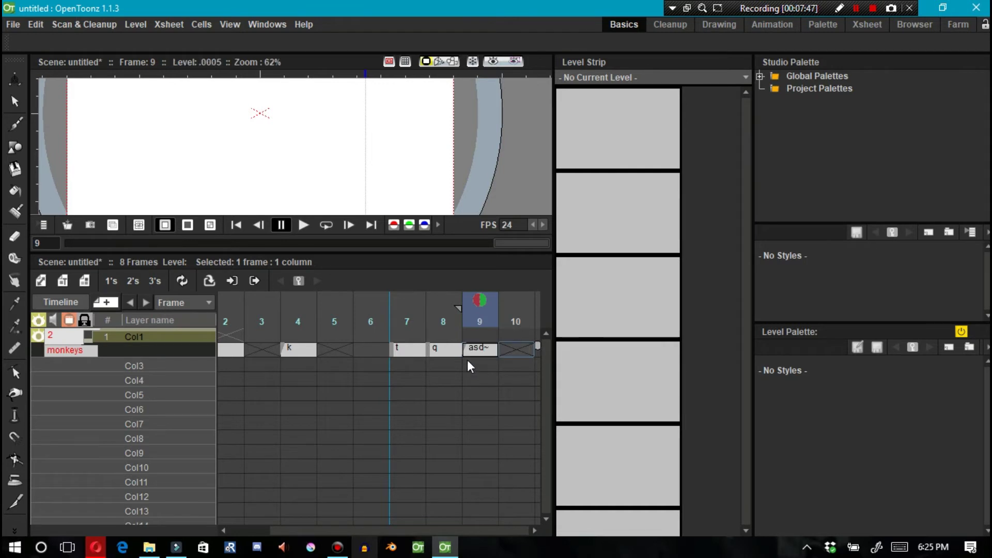
{"action": "double_click", "coordinate": [480, 351]}
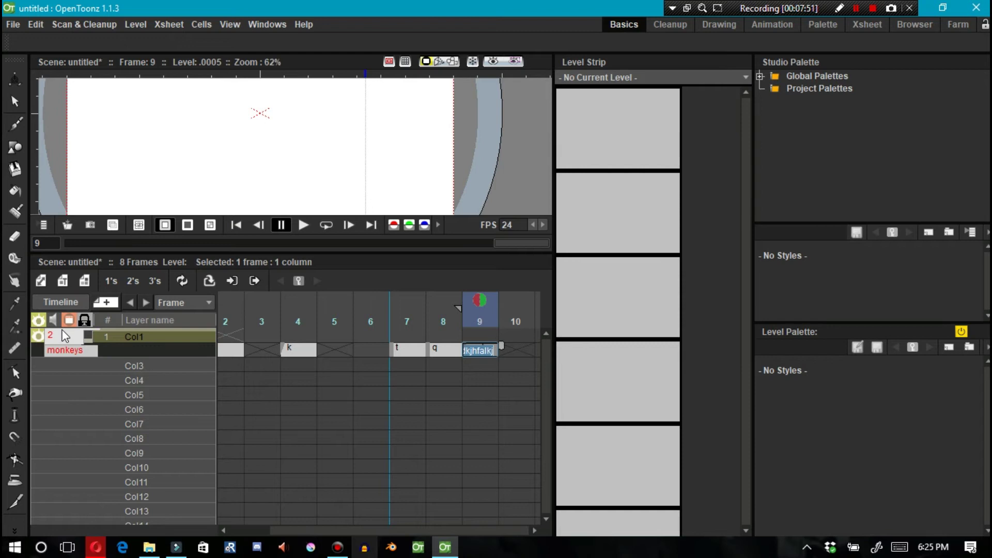
- Dismiss a new blank memo and delete all the note level's cells from frames 1 to 10
{"action": "left_click", "coordinate": [111, 304]}
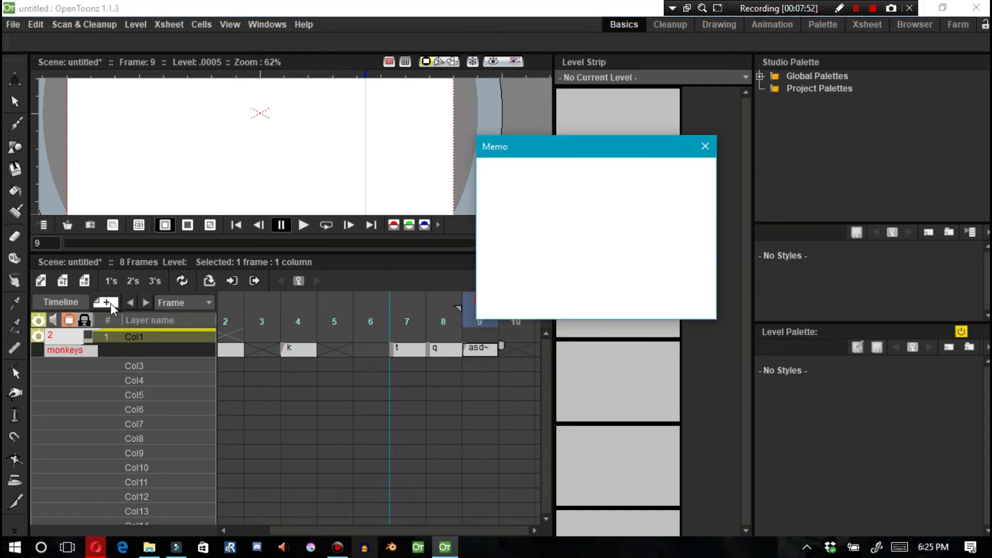
{"action": "left_click", "coordinate": [697, 139]}
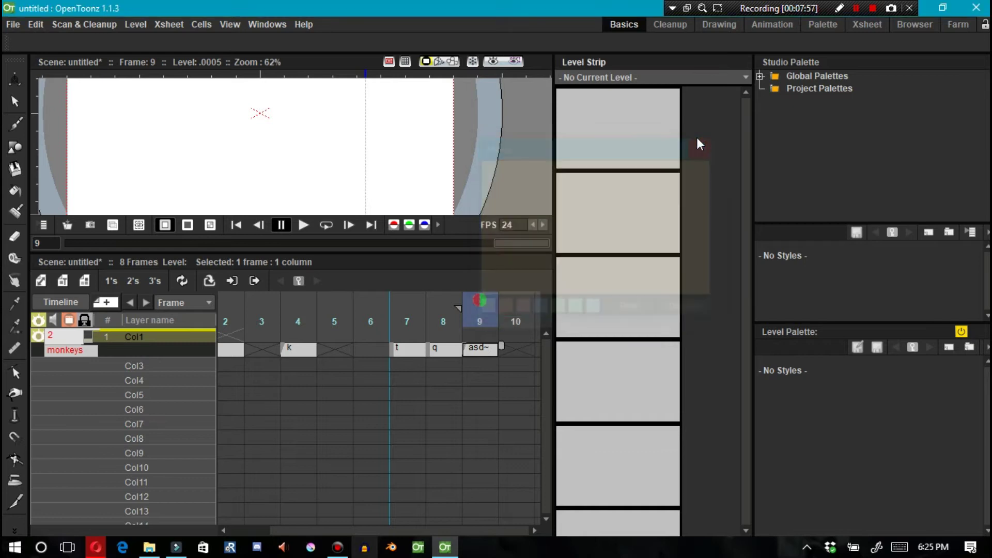
{"action": "left_click", "coordinate": [386, 380]}
{"action": "left_click", "coordinate": [538, 344]}
{"action": "left_click", "coordinate": [241, 347], "text": "shift"}
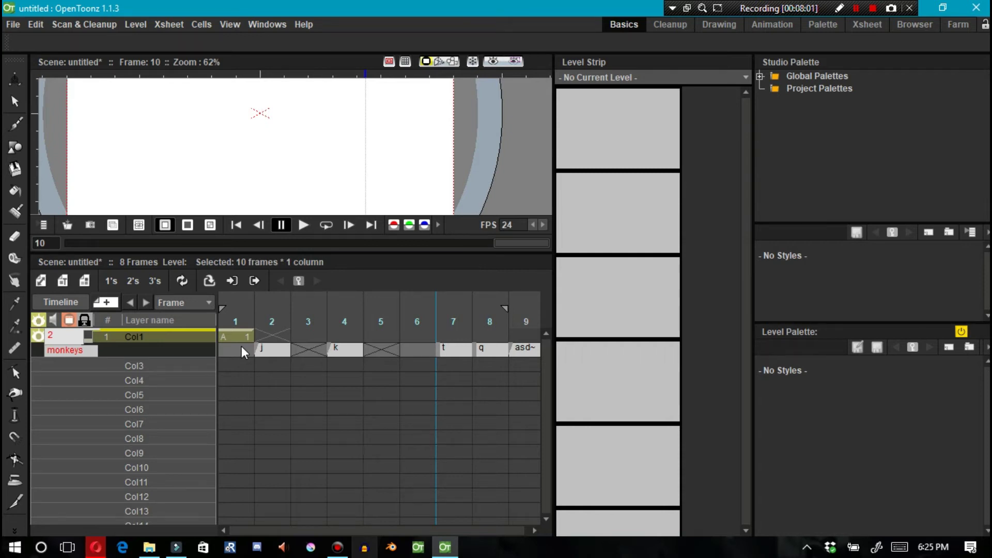
{"action": "key", "text": "Delete"}
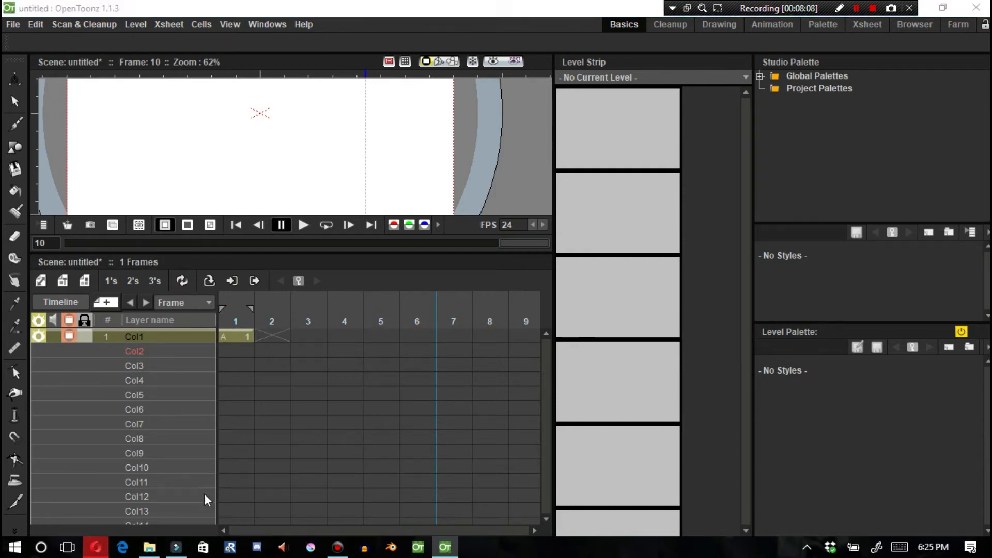
- Switch to the Opera browser and highlight Soundtrack Export and Down Arrow for New Frame in Level Strip in the feature list
{"action": "left_click", "coordinate": [96, 547]}
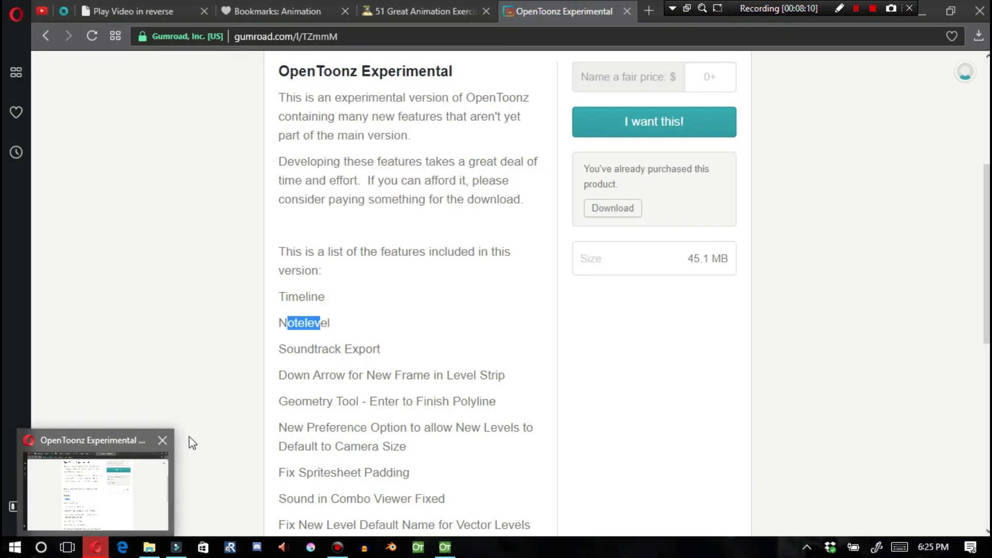
{"action": "left_click_drag", "start_coordinate": [293, 348], "coordinate": [358, 349]}
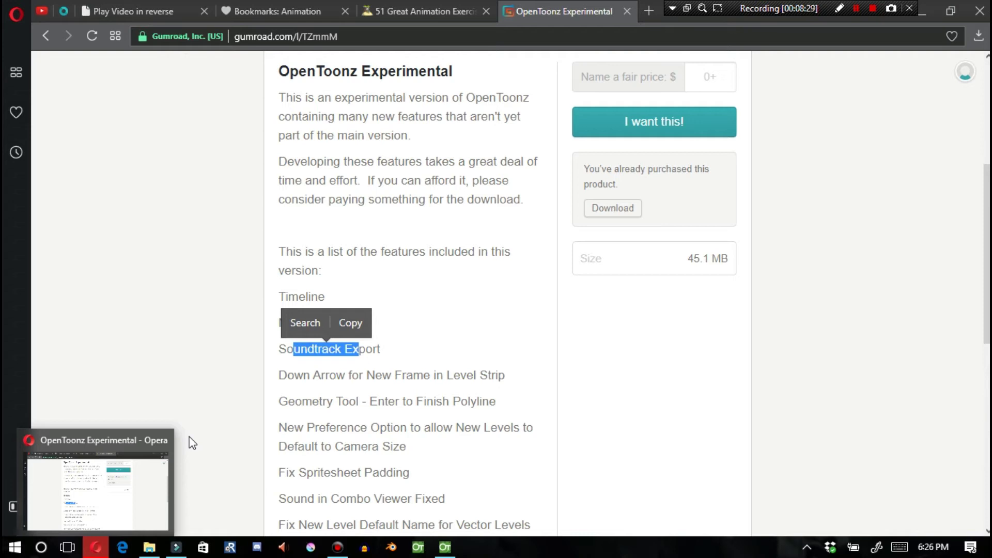
{"action": "left_click", "coordinate": [308, 385]}
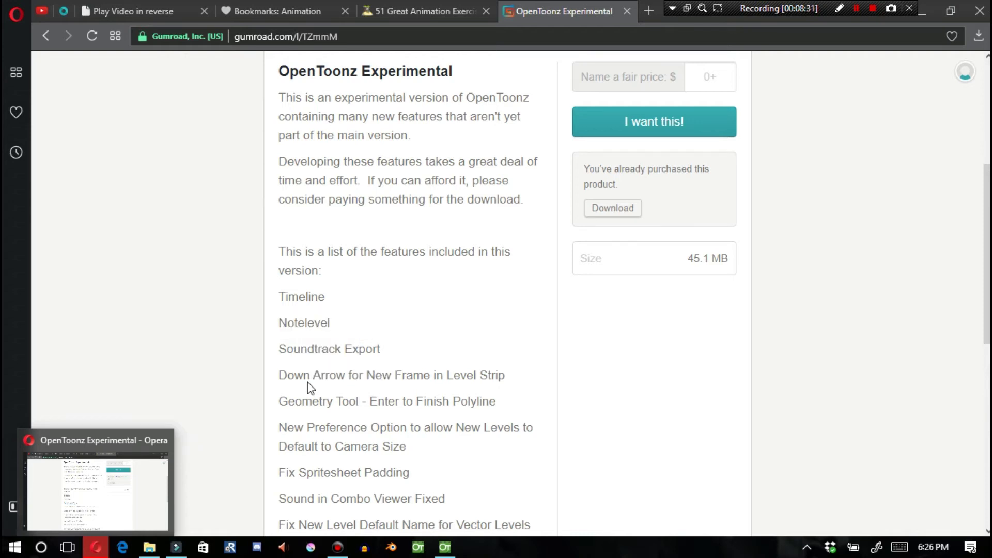
{"action": "left_click_drag", "start_coordinate": [345, 375], "coordinate": [443, 375]}
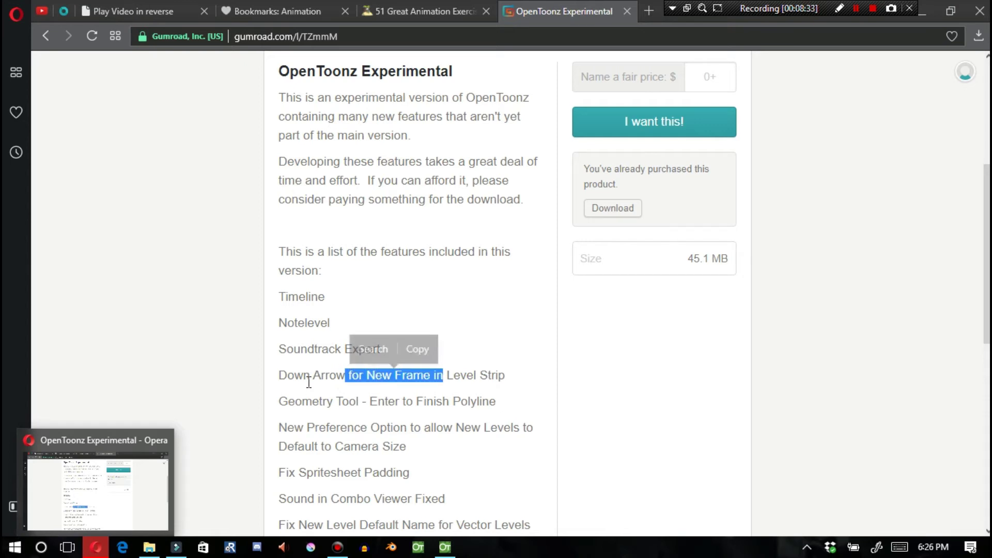
- Return to OpenToonz and enlarge the viewer by shrinking the timeline and the level strip
{"action": "left_click", "coordinate": [444, 547]}
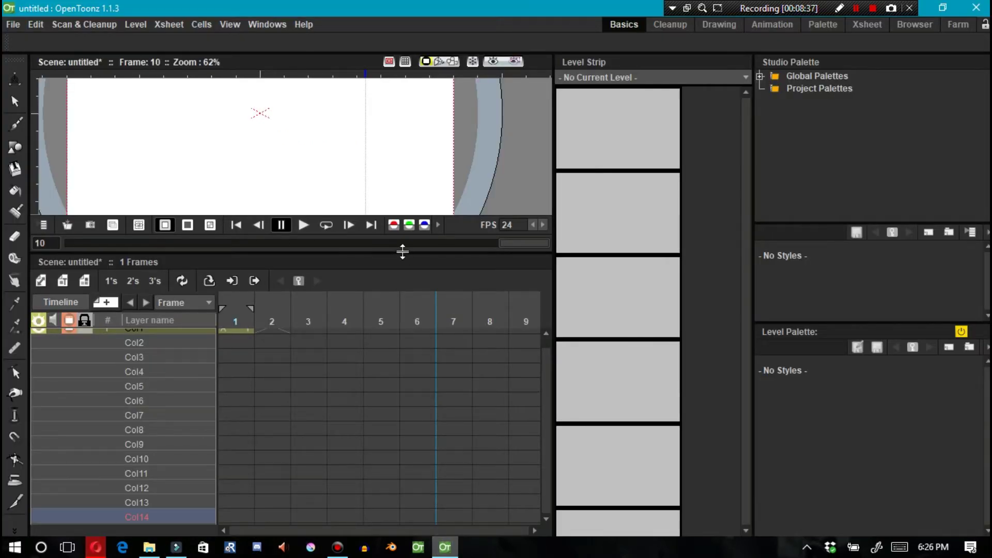
{"action": "left_click_drag", "start_coordinate": [402, 251], "coordinate": [424, 481]}
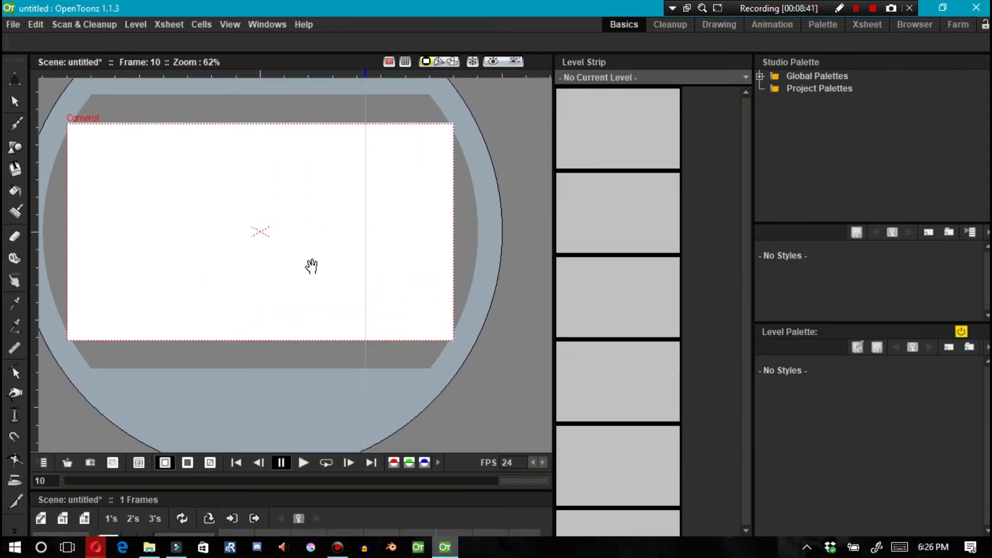
{"action": "left_click_drag", "start_coordinate": [439, 489], "coordinate": [439, 394]}
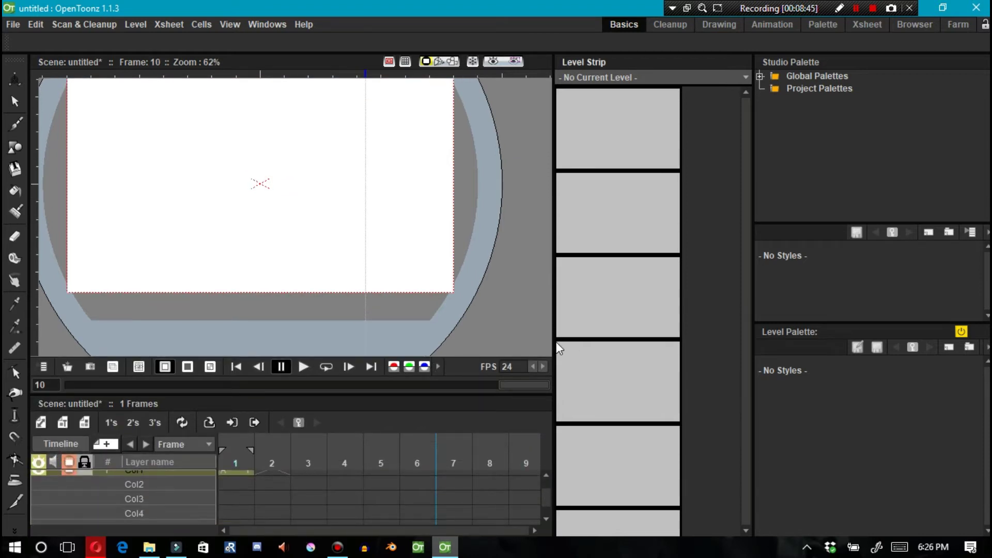
{"action": "left_click_drag", "start_coordinate": [554, 344], "coordinate": [726, 341]}
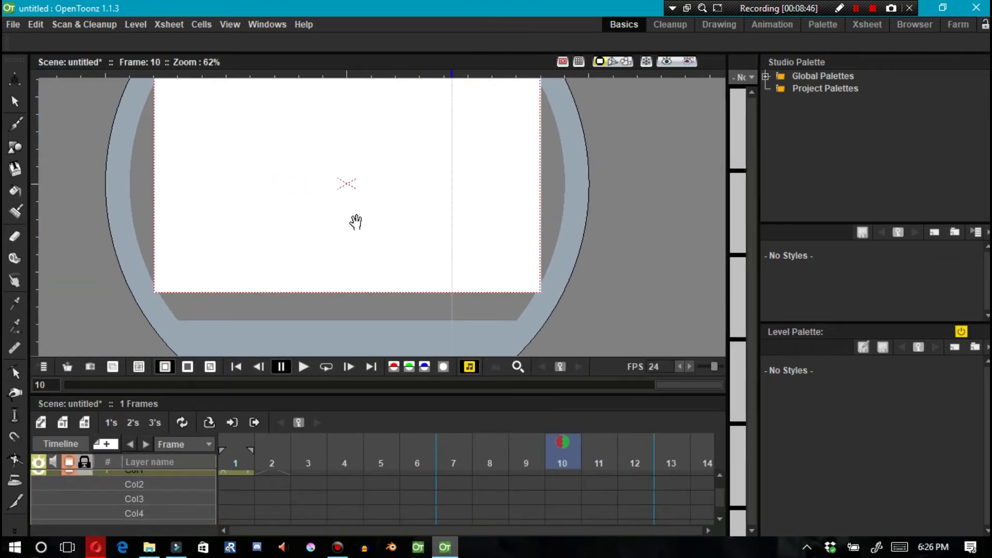
- Draw a black zigzag in the middle of the camera frame at frame 10 with the Brush tool
{"action": "key", "text": "b"}
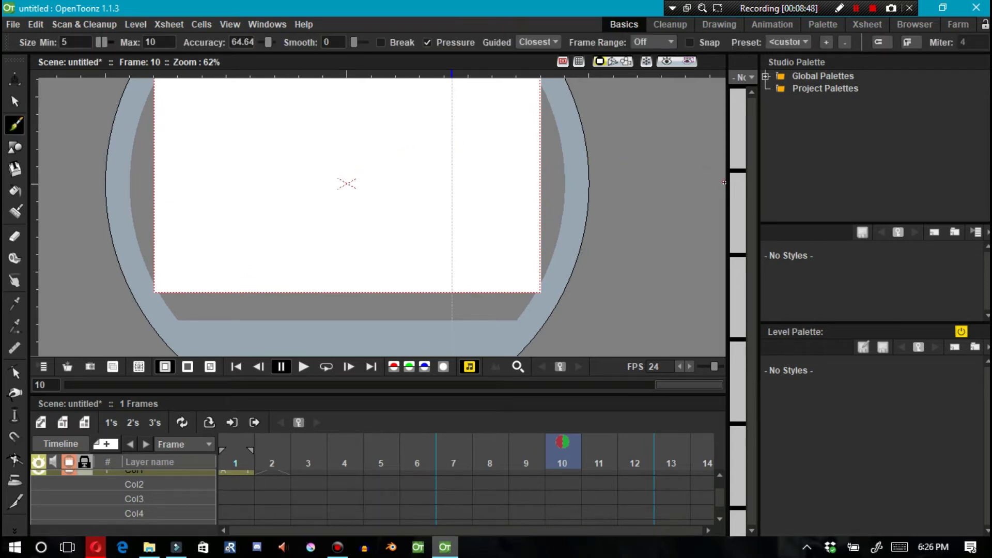
{"action": "left_click_drag", "start_coordinate": [255, 135], "coordinate": [357, 150]}
{"action": "left_click_drag", "start_coordinate": [291, 164], "coordinate": [261, 230]}
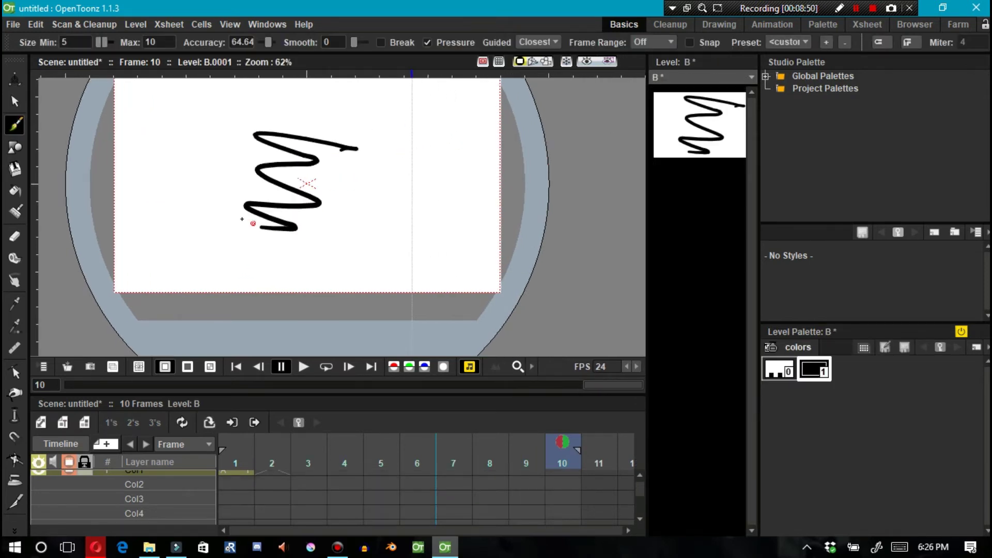
- View drawing 1 and the empty drawing 2 of level B in the level strip, and return to drawing 1
{"action": "left_click", "coordinate": [660, 132]}
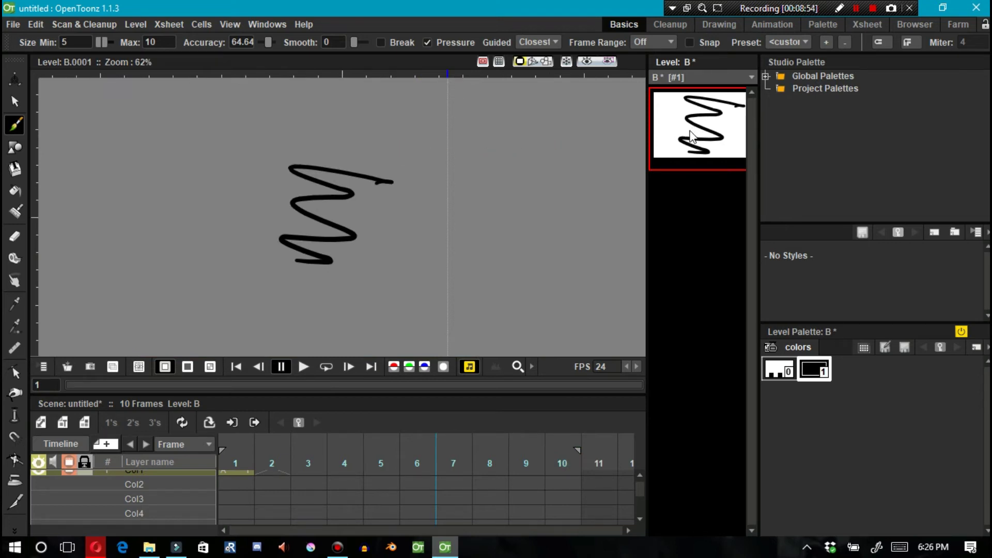
{"action": "left_click", "coordinate": [658, 161]}
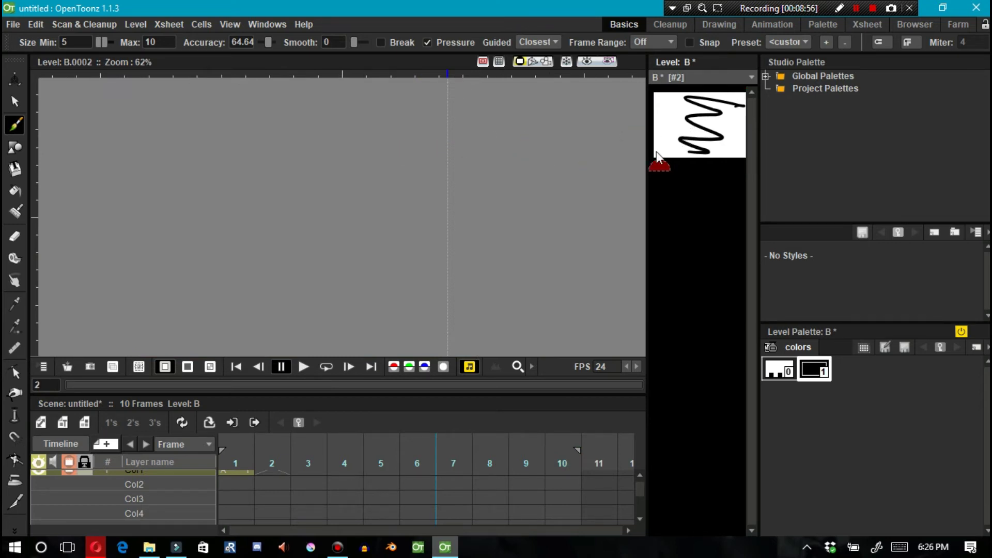
{"action": "left_click", "coordinate": [662, 138]}
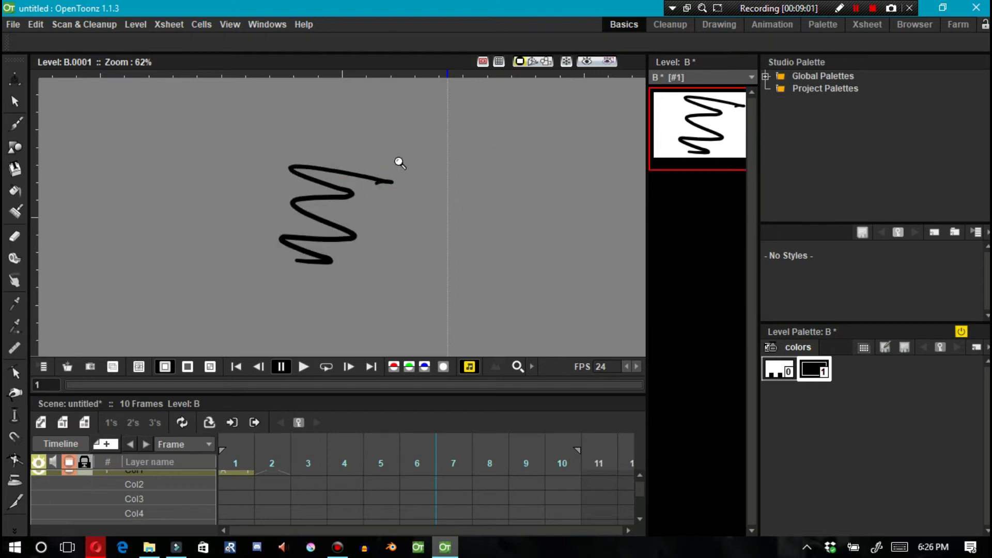
- Try an extra brush stroke over the zigzag's upper line in drawing 1 and undo it
{"action": "left_click", "coordinate": [396, 182]}
{"action": "mouse_move", "coordinate": [384, 184]}
{"action": "left_mouse_down"}
{"action": "mouse_move", "coordinate": [293, 168]}
{"action": "mouse_move", "coordinate": [313, 179]}
{"action": "left_mouse_up"}
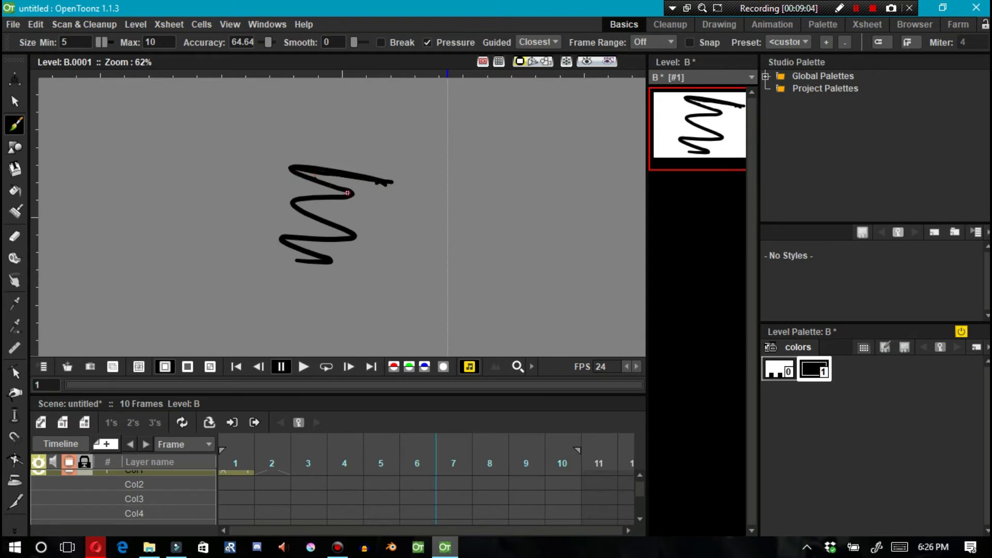
{"action": "key", "text": "ctrl+z"}
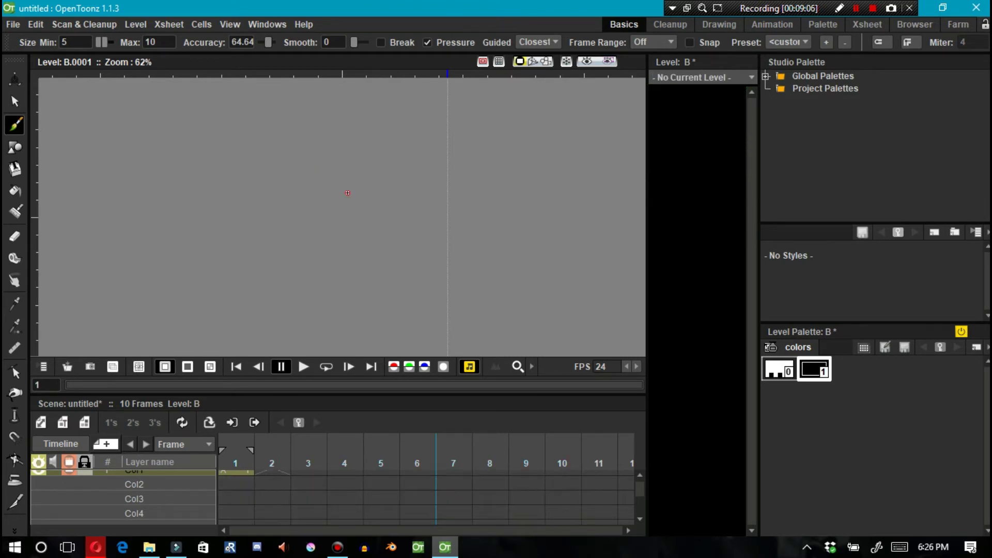
{"action": "key", "text": "ctrl+y"}
- Add drawings 2 to 6 to level B, brushing a zigzag in each whose lower tail extends progressively further outward
{"action": "key", "text": "period"}
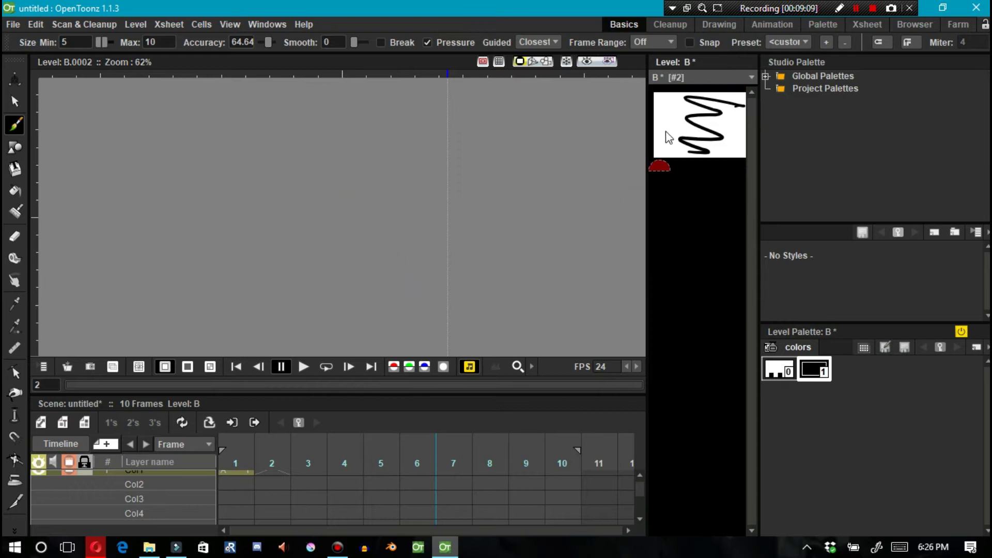
{"action": "mouse_move", "coordinate": [375, 182]}
{"action": "left_mouse_down"}
{"action": "mouse_move", "coordinate": [291, 168]}
{"action": "mouse_move", "coordinate": [347, 192]}
{"action": "mouse_move", "coordinate": [298, 209]}
{"action": "mouse_move", "coordinate": [349, 241]}
{"action": "mouse_move", "coordinate": [288, 241]}
{"action": "mouse_move", "coordinate": [319, 257]}
{"action": "mouse_move", "coordinate": [287, 262]}
{"action": "left_mouse_up"}
{"action": "key", "text": "period"}
{"action": "mouse_move", "coordinate": [365, 177]}
{"action": "left_mouse_down"}
{"action": "mouse_move", "coordinate": [292, 174]}
{"action": "mouse_move", "coordinate": [342, 193]}
{"action": "mouse_move", "coordinate": [302, 210]}
{"action": "mouse_move", "coordinate": [348, 238]}
{"action": "mouse_move", "coordinate": [293, 242]}
{"action": "mouse_move", "coordinate": [320, 259]}
{"action": "mouse_move", "coordinate": [254, 264]}
{"action": "left_mouse_up"}
{"action": "key", "text": "period"}
{"action": "mouse_move", "coordinate": [350, 175]}
{"action": "left_mouse_down"}
{"action": "mouse_move", "coordinate": [300, 172]}
{"action": "mouse_move", "coordinate": [343, 197]}
{"action": "mouse_move", "coordinate": [310, 213]}
{"action": "mouse_move", "coordinate": [347, 239]}
{"action": "mouse_move", "coordinate": [292, 248]}
{"action": "mouse_move", "coordinate": [312, 259]}
{"action": "mouse_move", "coordinate": [232, 264]}
{"action": "left_mouse_up"}
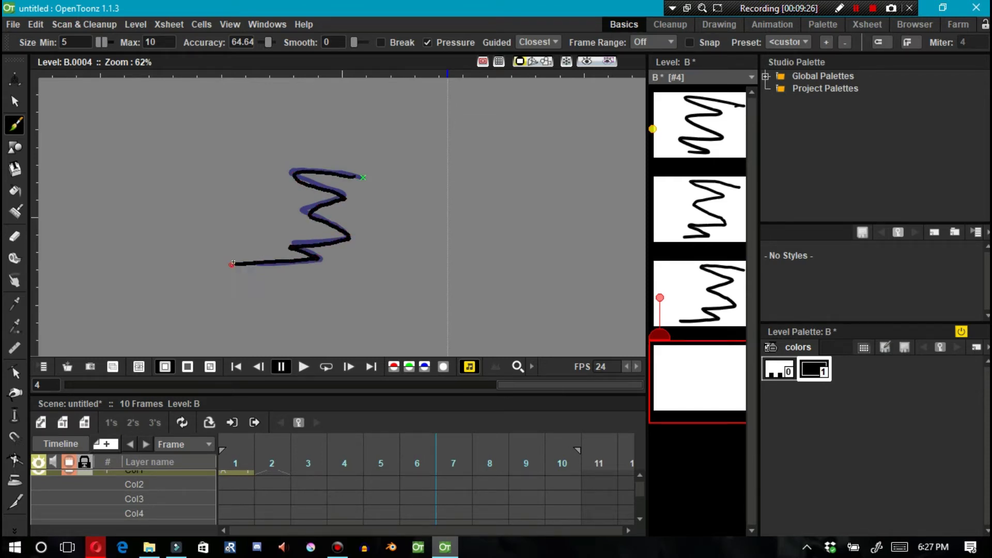
{"action": "key", "text": "period"}
{"action": "mouse_move", "coordinate": [342, 174]}
{"action": "left_mouse_down"}
{"action": "mouse_move", "coordinate": [311, 172]}
{"action": "mouse_move", "coordinate": [305, 185]}
{"action": "mouse_move", "coordinate": [330, 200]}
{"action": "mouse_move", "coordinate": [313, 219]}
{"action": "mouse_move", "coordinate": [347, 236]}
{"action": "mouse_move", "coordinate": [295, 244]}
{"action": "mouse_move", "coordinate": [313, 257]}
{"action": "mouse_move", "coordinate": [258, 262]}
{"action": "mouse_move", "coordinate": [199, 246]}
{"action": "left_mouse_up"}
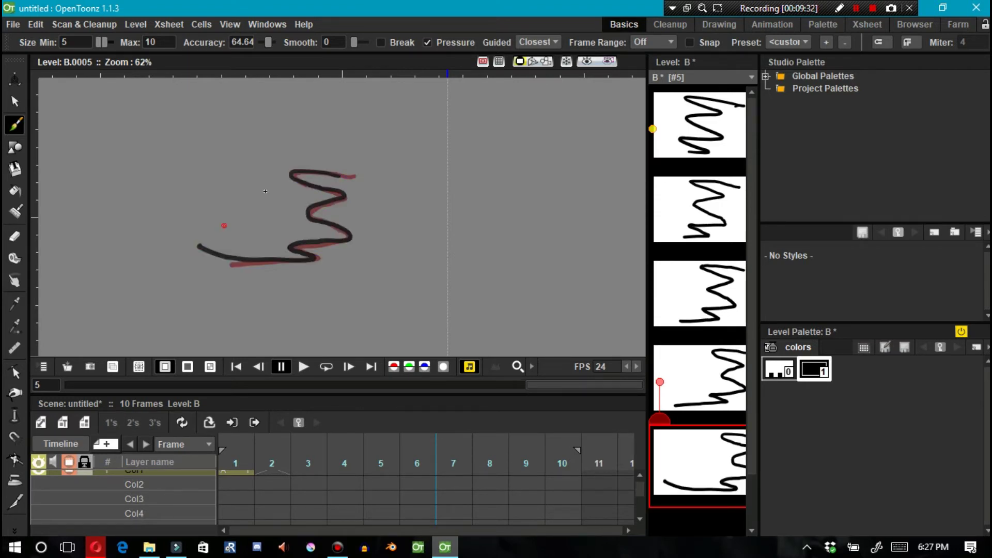
{"action": "key", "text": "period"}
{"action": "mouse_move", "coordinate": [337, 175]}
{"action": "left_mouse_down"}
{"action": "mouse_move", "coordinate": [293, 171]}
{"action": "mouse_move", "coordinate": [337, 192]}
{"action": "mouse_move", "coordinate": [312, 217]}
{"action": "mouse_move", "coordinate": [343, 235]}
{"action": "mouse_move", "coordinate": [292, 245]}
{"action": "mouse_move", "coordinate": [308, 258]}
{"action": "mouse_move", "coordinate": [146, 189]}
{"action": "left_mouse_up"}
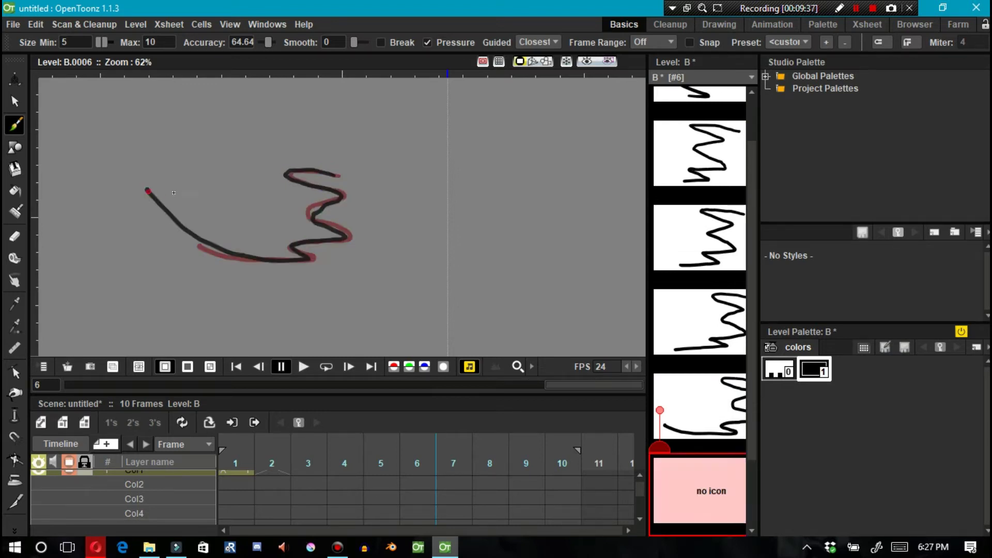
- Select drawings 1 to 6 of level B in the level strip and place them in Col1 from frame 2
{"action": "scroll", "coordinate": [746, 359], "scroll_direction": "up", "scroll_amount": 2}
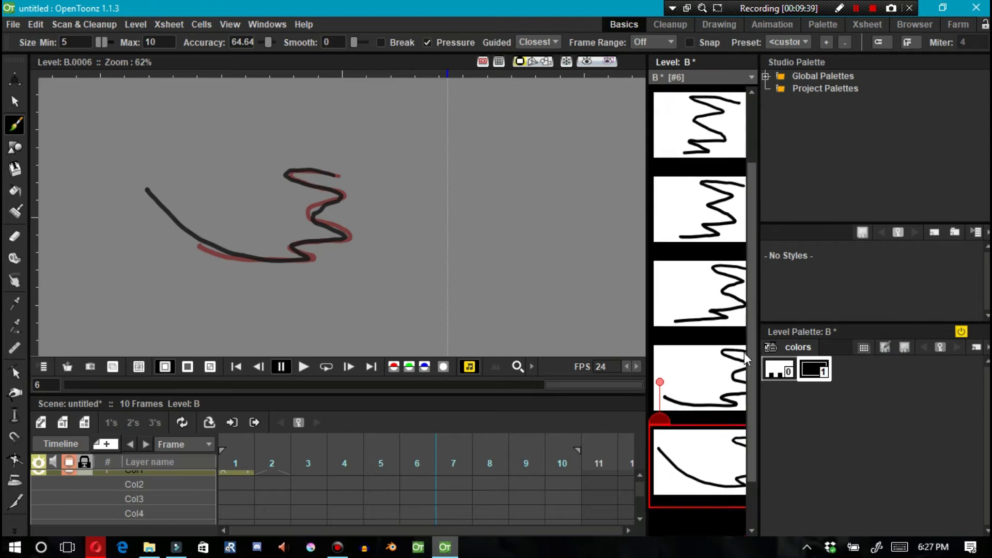
{"action": "left_click", "coordinate": [677, 122]}
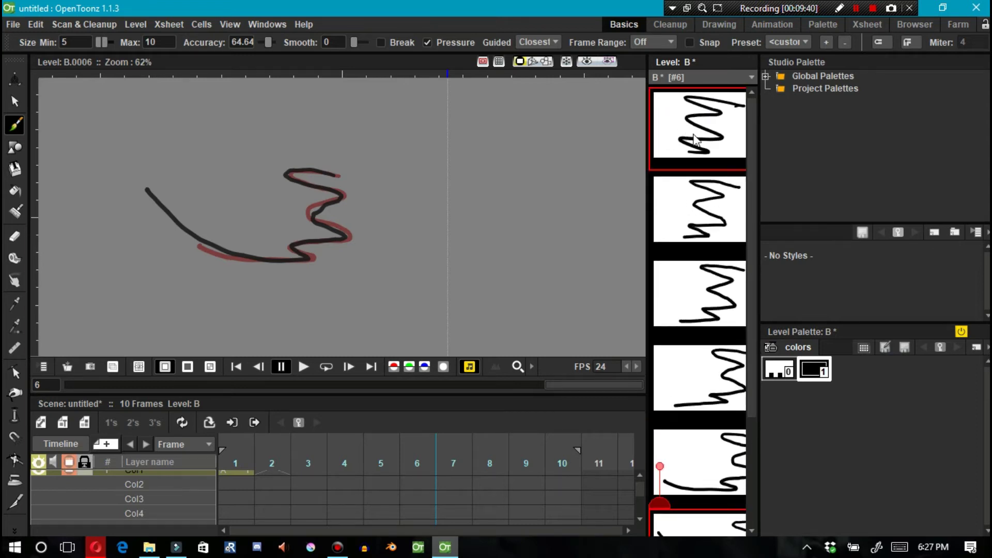
{"action": "left_click", "coordinate": [730, 210]}
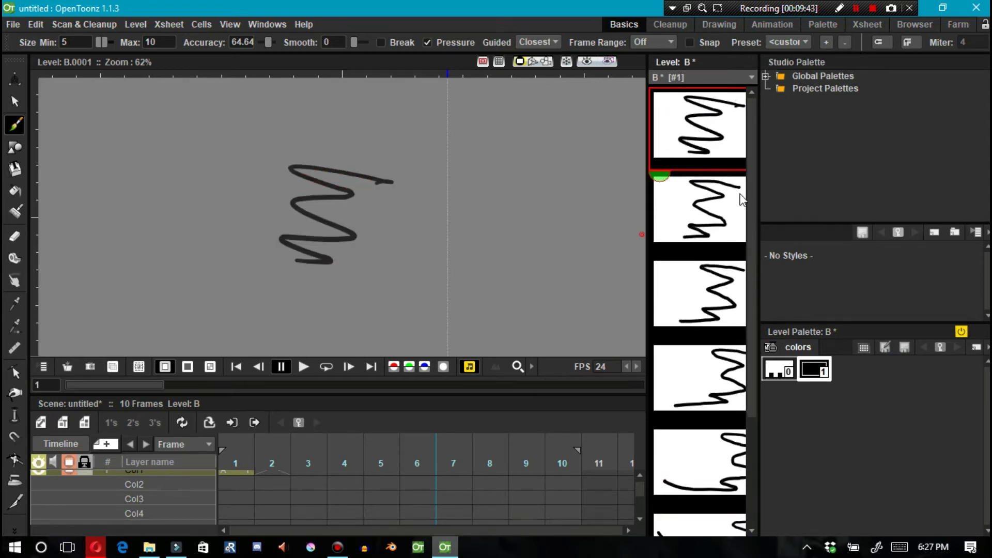
{"action": "scroll", "coordinate": [753, 242], "scroll_direction": "down", "scroll_amount": 1}
{"action": "scroll", "coordinate": [719, 398], "scroll_direction": "down", "scroll_amount": 1}
{"action": "key", "text": "ctrl+a"}
{"action": "left_click", "coordinate": [697, 416]}
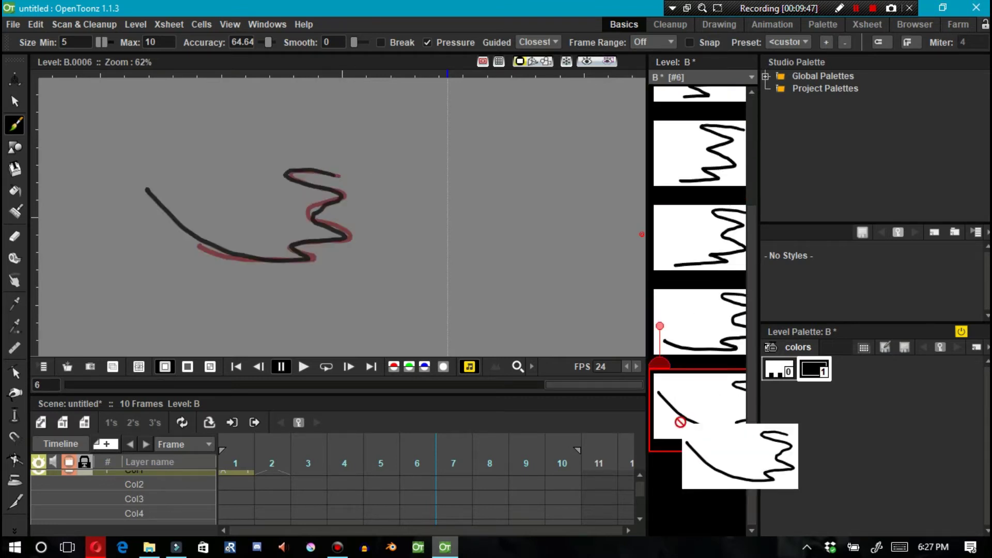
{"action": "left_click_drag", "start_coordinate": [749, 393], "coordinate": [745, 343]}
{"action": "scroll", "coordinate": [745, 343], "scroll_direction": "up", "scroll_amount": 1}
{"action": "left_click", "coordinate": [692, 139], "text": "shift"}
{"action": "left_click_drag", "start_coordinate": [692, 138], "coordinate": [269, 472]}
{"action": "left_click", "coordinate": [639, 476]}
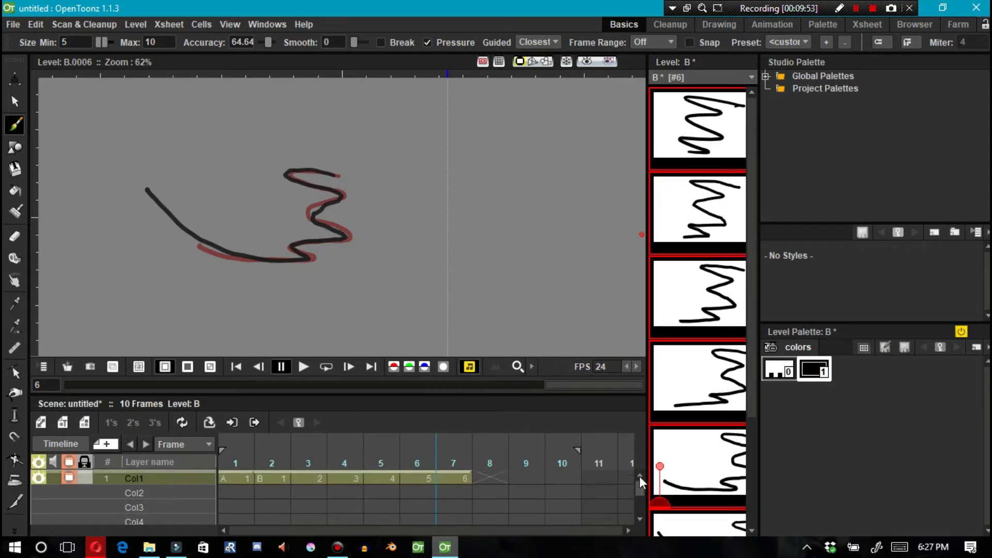
- Select frames 1 to 7 across Col1 and Col2 and delete their cells
{"action": "mouse_move", "coordinate": [234, 463]}
{"action": "left_mouse_down"}
{"action": "mouse_move", "coordinate": [452, 475]}
{"action": "mouse_move", "coordinate": [215, 481]}
{"action": "left_mouse_up"}
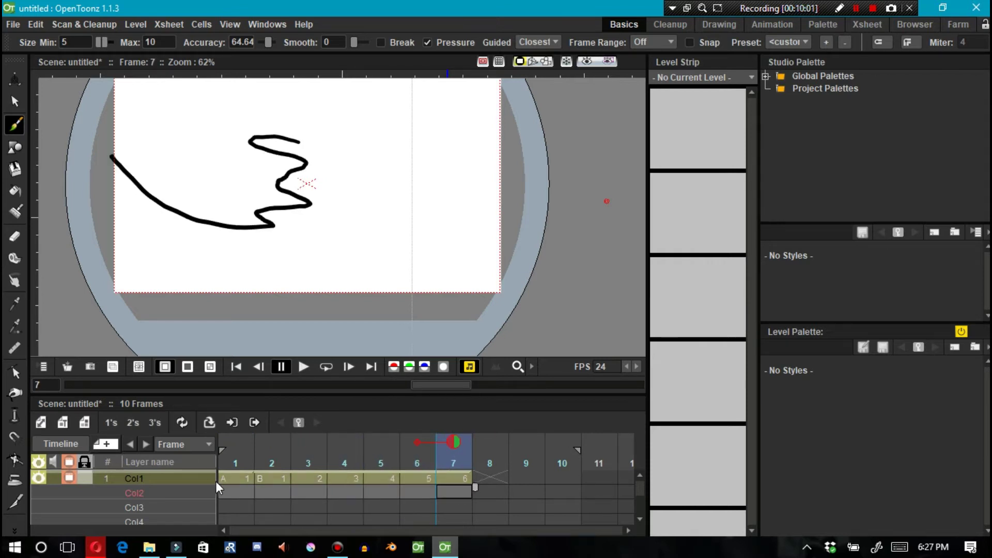
{"action": "key", "text": "Delete"}
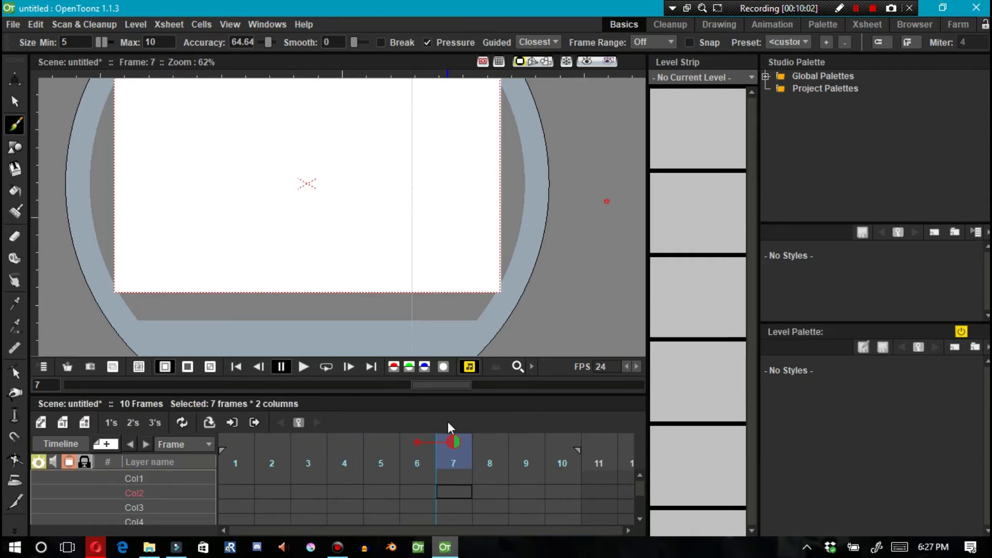
- Switch to the Opera browser and highlight the Geometry Tool - Enter to Finish Polyline entry in the feature list
{"action": "left_click", "coordinate": [103, 545]}
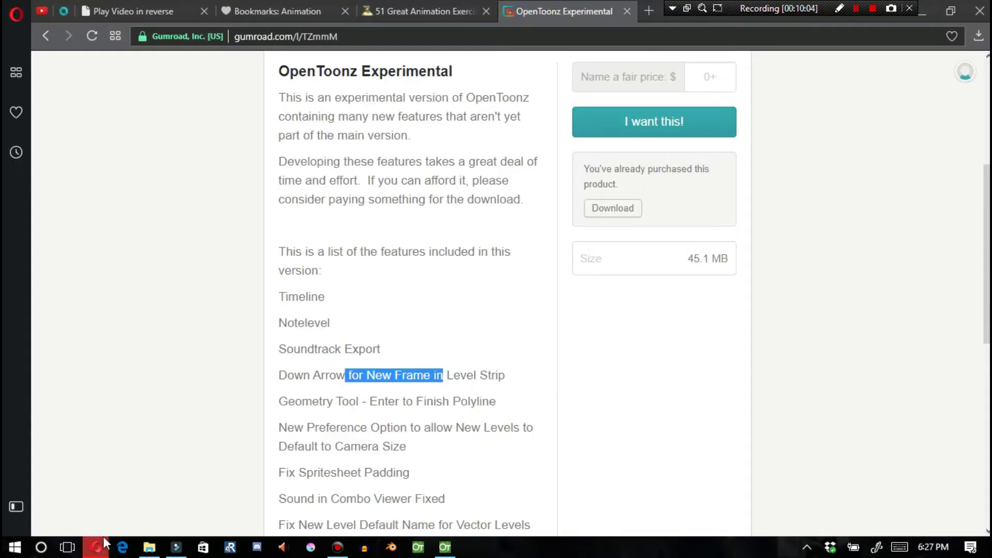
{"action": "left_click_drag", "start_coordinate": [302, 401], "coordinate": [468, 401]}
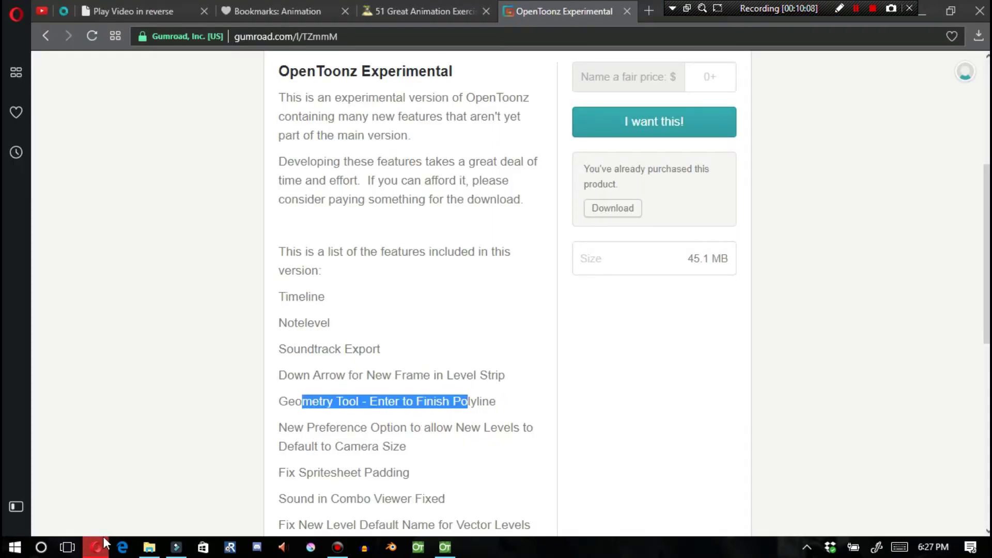
- Switch back to OpenToonz and activate the Geometry tool with the Polyline shape at frame 1 of Col2
{"action": "left_click", "coordinate": [444, 546]}
{"action": "left_click_drag", "start_coordinate": [444, 281], "coordinate": [577, 351]}
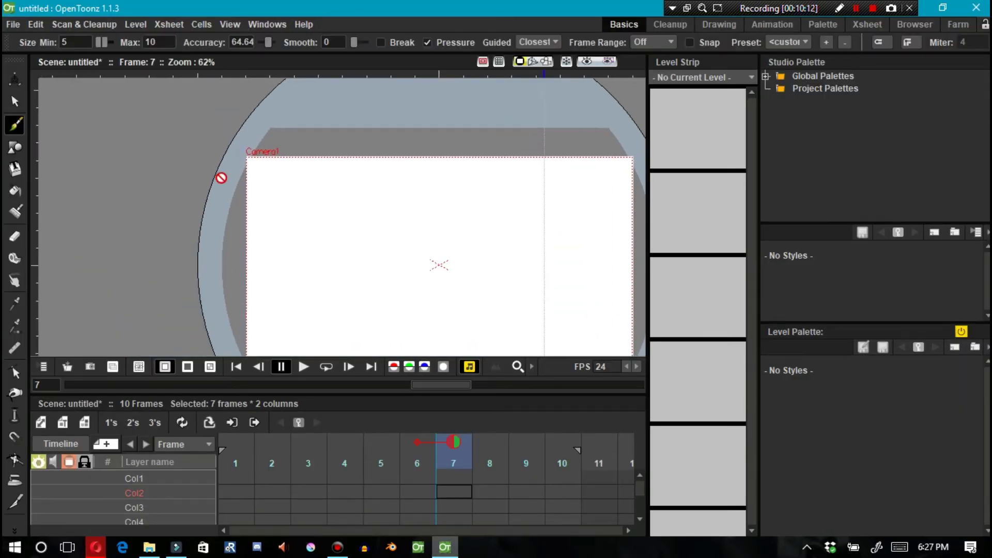
{"action": "left_click", "coordinate": [15, 147]}
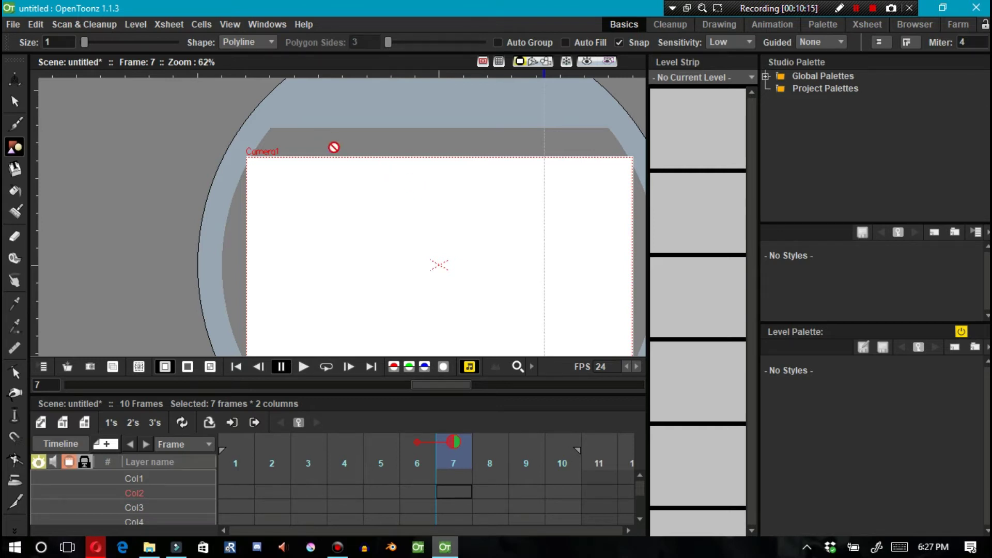
{"action": "left_click", "coordinate": [236, 491]}
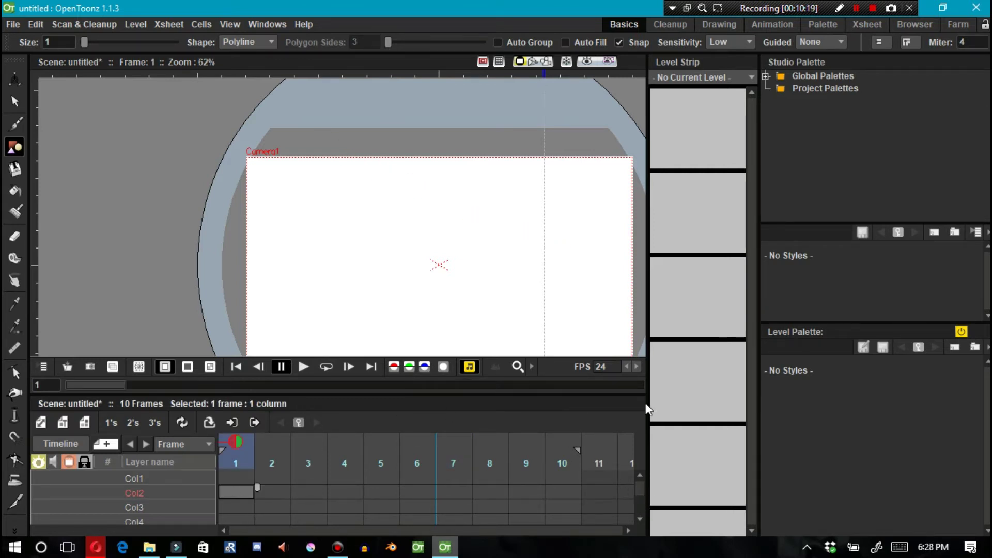
- Enlarge the viewer by narrowing the palette area beside it and lowering the divider above the timeline
{"action": "left_click_drag", "start_coordinate": [647, 319], "coordinate": [829, 338]}
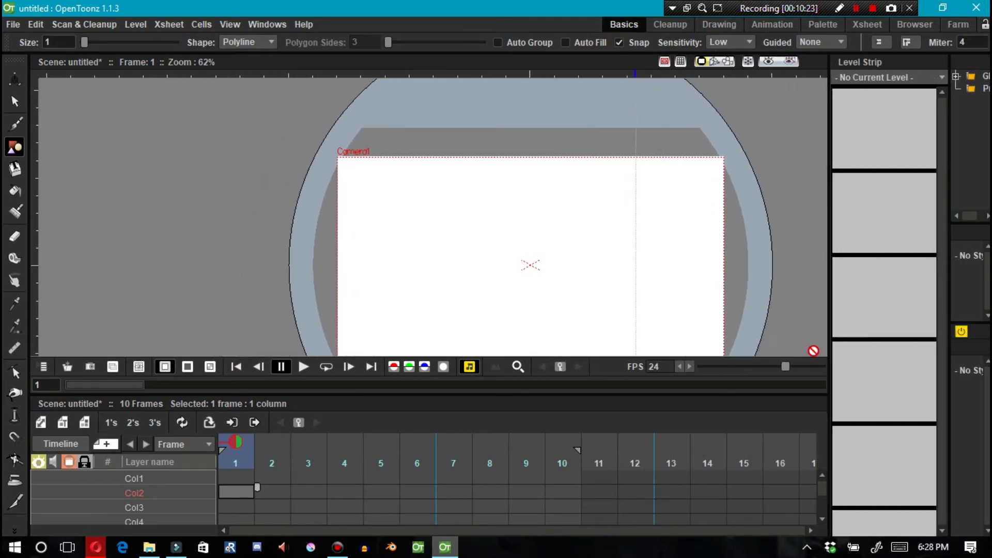
{"action": "left_click_drag", "start_coordinate": [585, 395], "coordinate": [585, 537]}
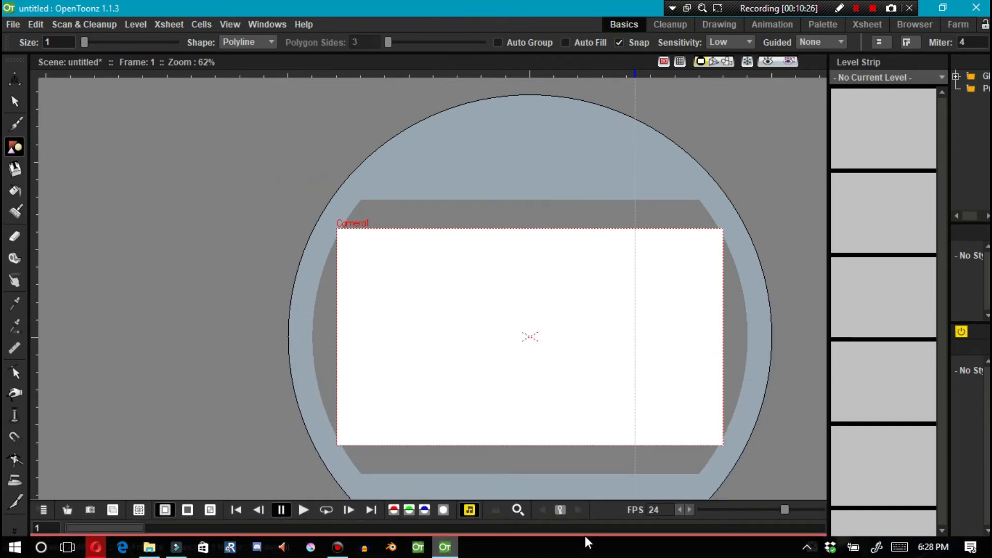
{"action": "left_click", "coordinate": [857, 10]}
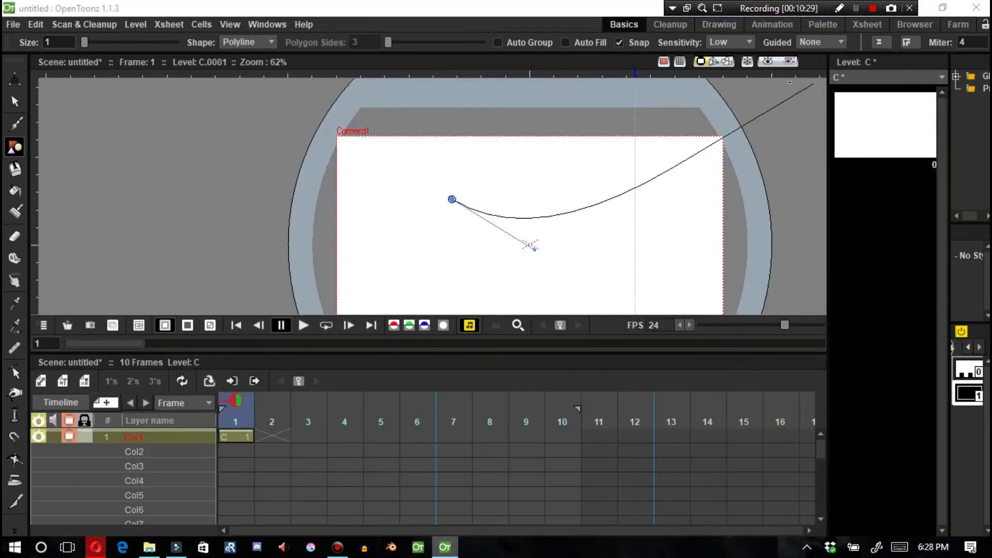
- Draw a long winding curved polyline across the camera frame in level C, closed at its start point, and undo it
{"action": "left_click", "coordinate": [517, 228]}
{"action": "left_click", "coordinate": [425, 136]}
{"action": "left_click", "coordinate": [387, 190]}
{"action": "left_click_drag", "start_coordinate": [376, 282], "coordinate": [359, 280]}
{"action": "left_click_drag", "start_coordinate": [300, 177], "coordinate": [290, 186]}
{"action": "left_click_drag", "start_coordinate": [273, 267], "coordinate": [256, 265]}
{"action": "left_click_drag", "start_coordinate": [213, 198], "coordinate": [246, 134]}
{"action": "left_click", "coordinate": [431, 88]}
{"action": "left_click", "coordinate": [579, 207]}
{"action": "left_click", "coordinate": [517, 312]}
{"action": "left_click", "coordinate": [640, 249]}
{"action": "left_click", "coordinate": [722, 154]}
{"action": "left_click", "coordinate": [703, 246]}
{"action": "left_click", "coordinate": [635, 192]}
{"action": "left_click", "coordinate": [593, 150]}
{"action": "left_click", "coordinate": [579, 154]}
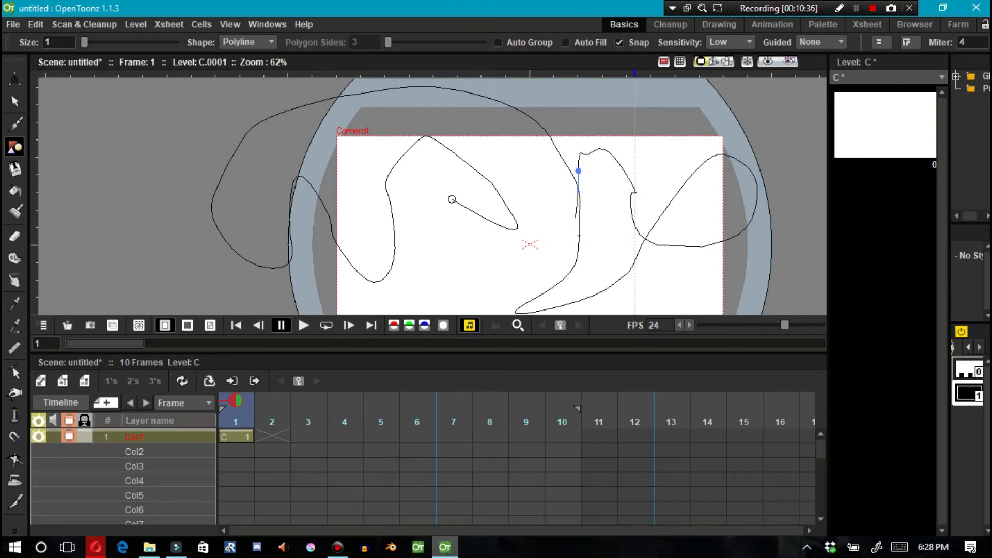
{"action": "left_click_drag", "start_coordinate": [515, 286], "coordinate": [445, 262]}
{"action": "left_click", "coordinate": [416, 240]}
{"action": "left_click_drag", "start_coordinate": [447, 297], "coordinate": [374, 261]}
{"action": "left_click_drag", "start_coordinate": [355, 223], "coordinate": [350, 186]}
{"action": "left_click", "coordinate": [342, 175]}
{"action": "left_click_drag", "start_coordinate": [372, 148], "coordinate": [385, 146]}
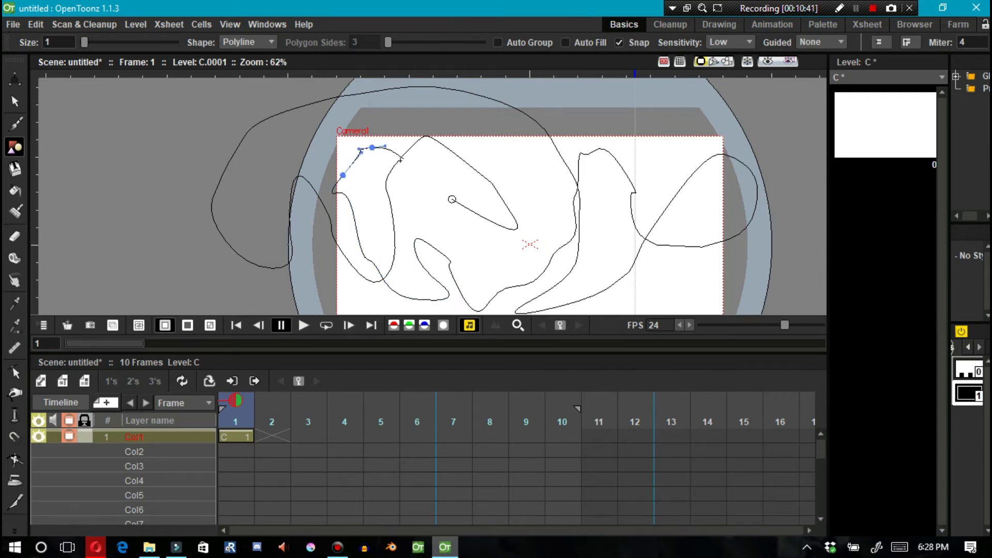
{"action": "left_click", "coordinate": [451, 200]}
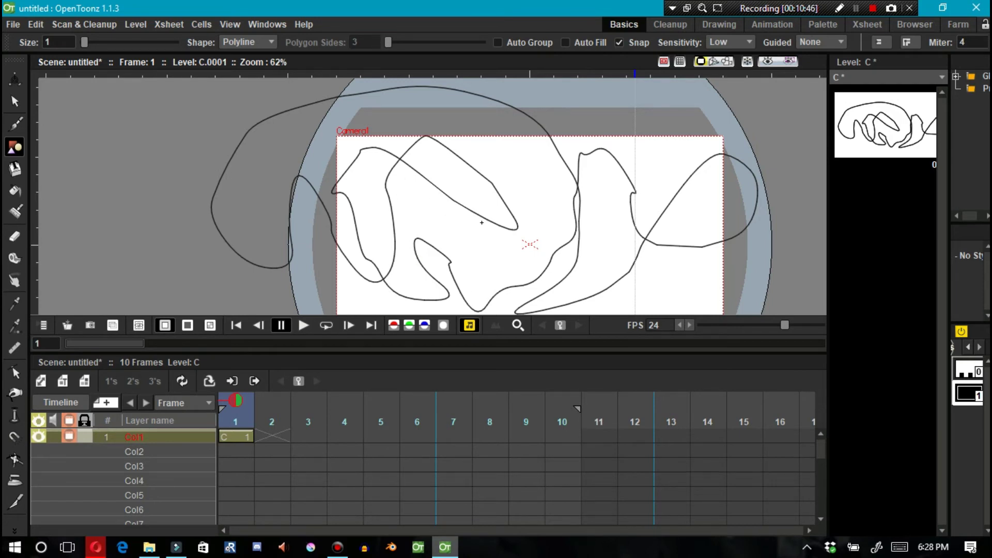
{"action": "key", "text": "ctrl+z"}
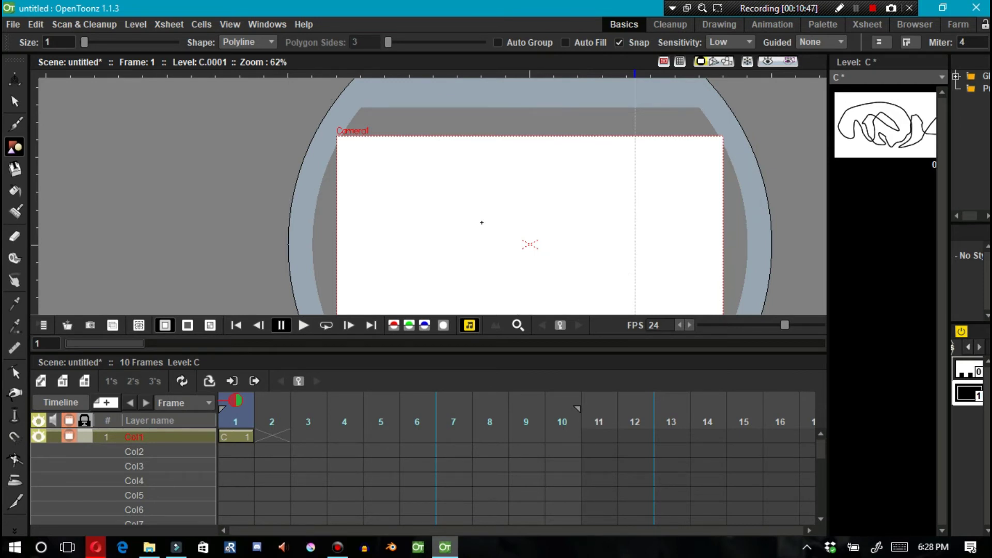
- Draw an open wavy polyline across the camera frame in level C, ending past its right edge, and undo it
{"action": "left_click", "coordinate": [248, 225]}
{"action": "left_click_drag", "start_coordinate": [372, 177], "coordinate": [392, 172]}
{"action": "left_click_drag", "start_coordinate": [538, 243], "coordinate": [572, 244]}
{"action": "left_click_drag", "start_coordinate": [651, 116], "coordinate": [683, 122]}
{"action": "left_click_drag", "start_coordinate": [713, 190], "coordinate": [693, 236]}
{"action": "left_click_drag", "start_coordinate": [656, 278], "coordinate": [687, 271]}
{"action": "left_click", "coordinate": [707, 222]}
{"action": "double_click", "coordinate": [762, 247]}
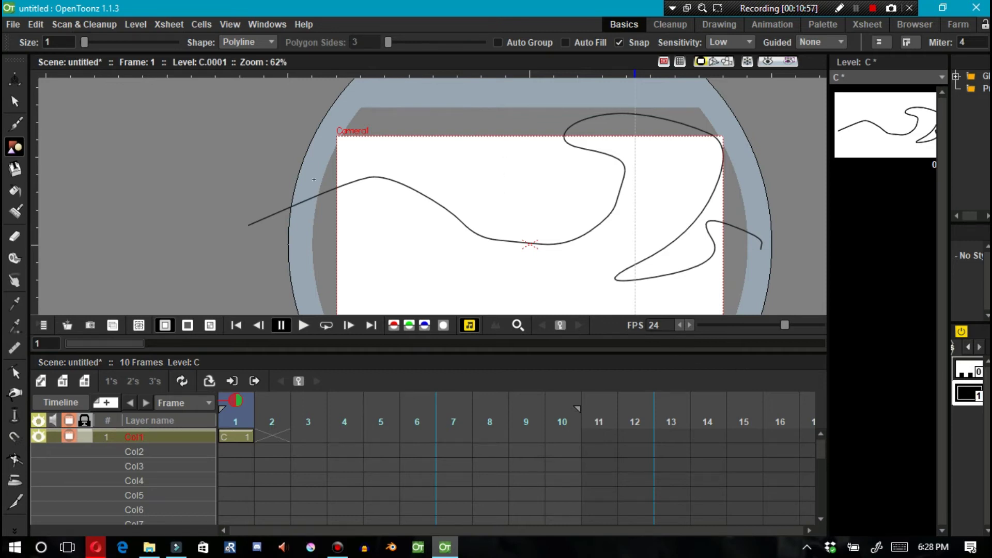
{"action": "key", "text": "ctrl+z"}
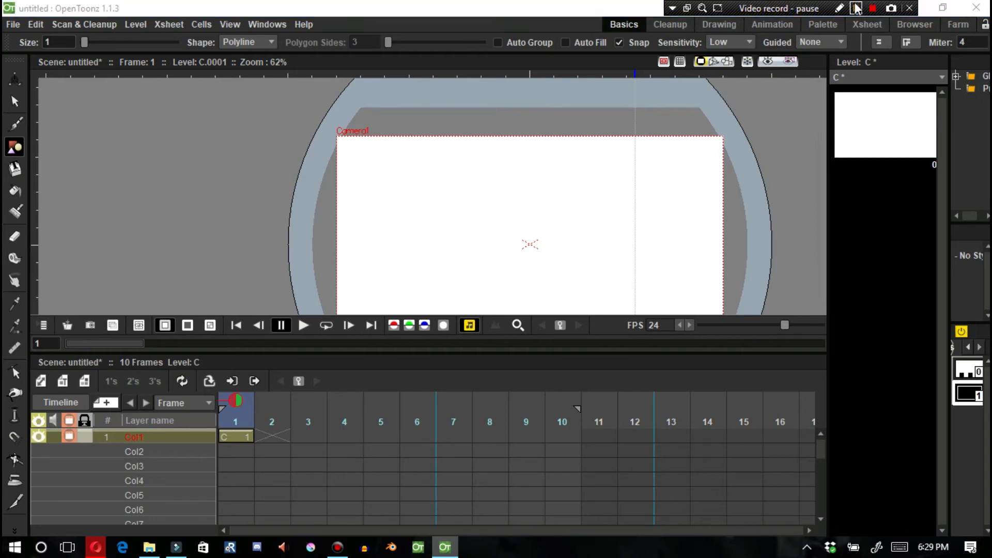
- Review the Opera feature list's entries on Combo Viewer sound, the vector level default name and autosave options in the startup popup
{"action": "left_click", "coordinate": [855, 8]}
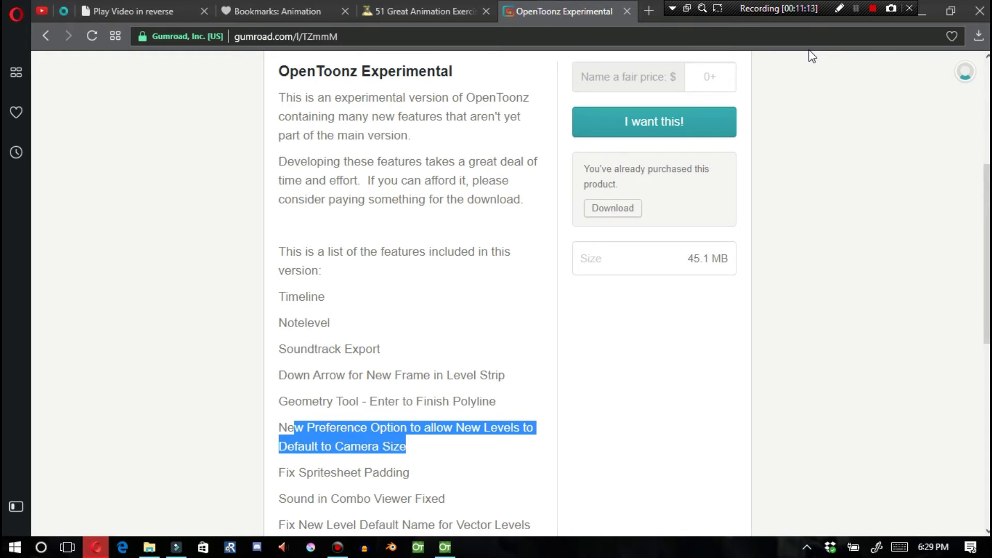
{"action": "left_click", "coordinate": [811, 56]}
{"action": "scroll", "coordinate": [811, 56], "scroll_direction": "down", "scroll_amount": 5}
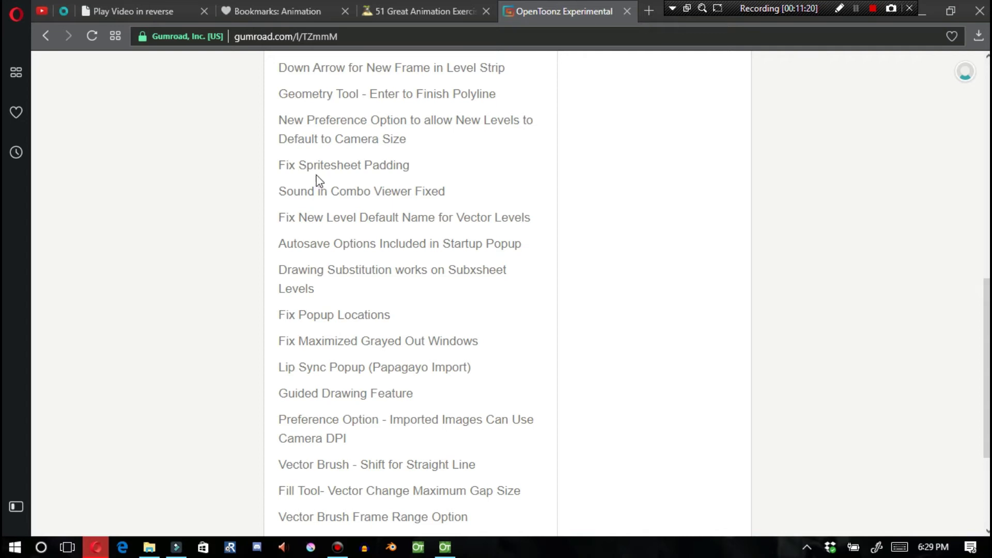
{"action": "left_click_drag", "start_coordinate": [286, 191], "coordinate": [408, 191]}
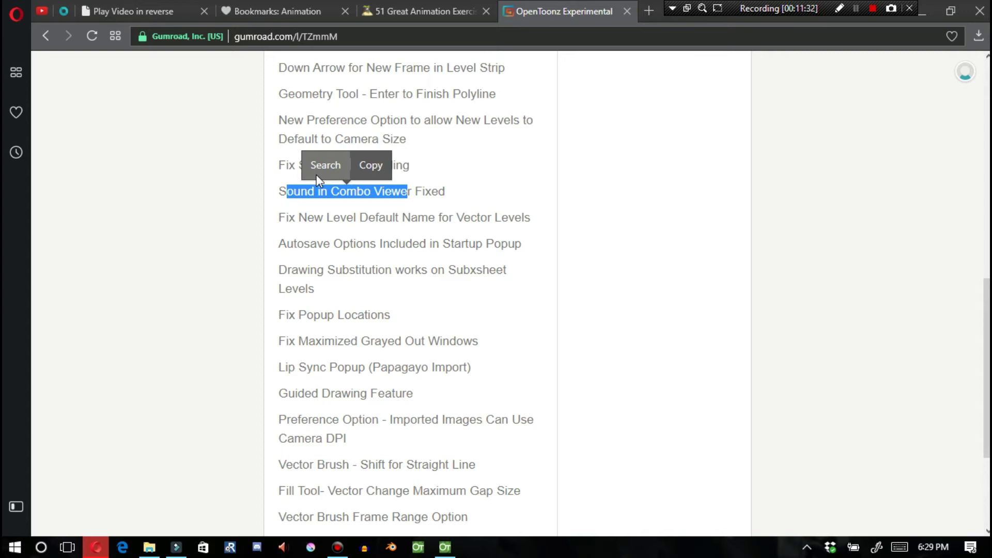
{"action": "left_click", "coordinate": [354, 186]}
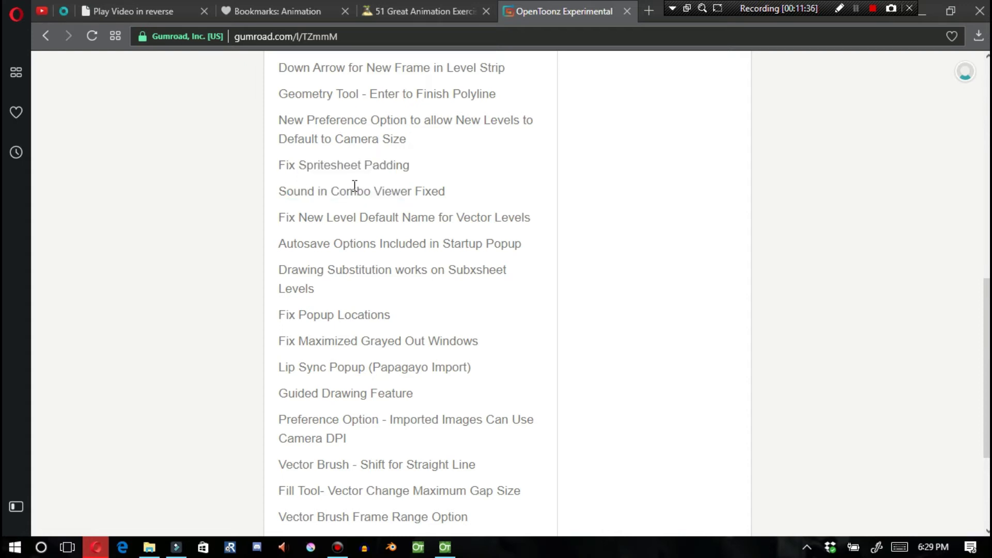
{"action": "left_click_drag", "start_coordinate": [279, 217], "coordinate": [521, 217]}
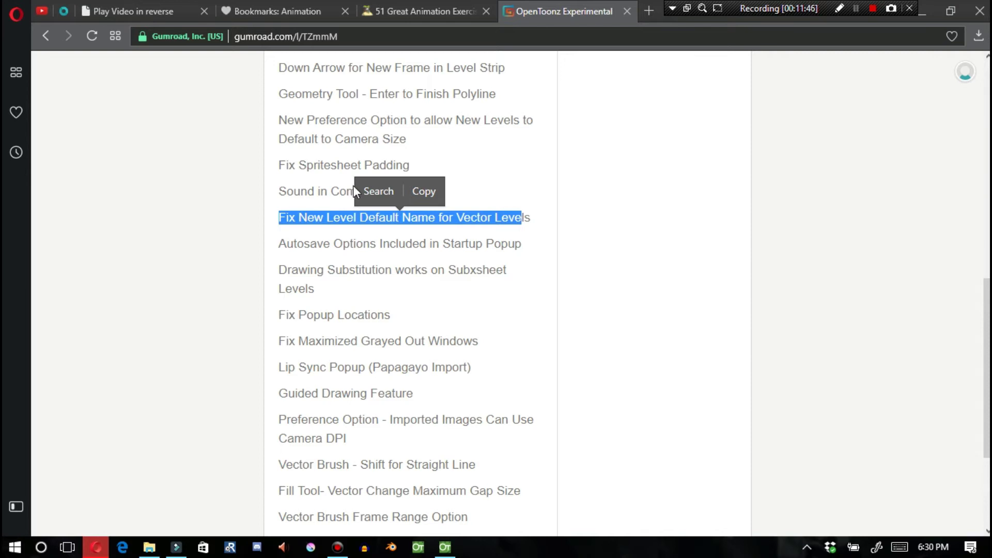
{"action": "left_click", "coordinate": [354, 187]}
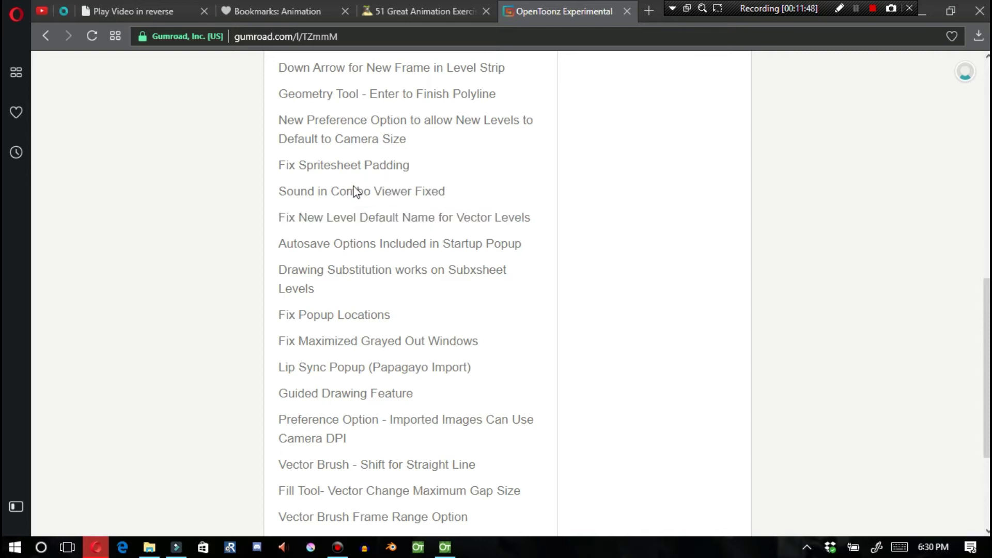
{"action": "left_click_drag", "start_coordinate": [350, 243], "coordinate": [494, 243]}
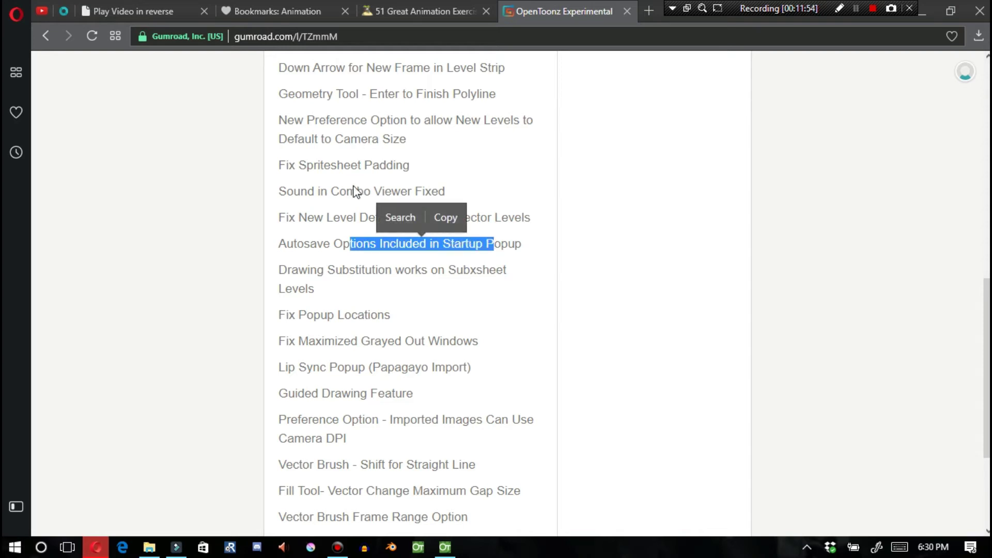
{"action": "left_click", "coordinate": [355, 186]}
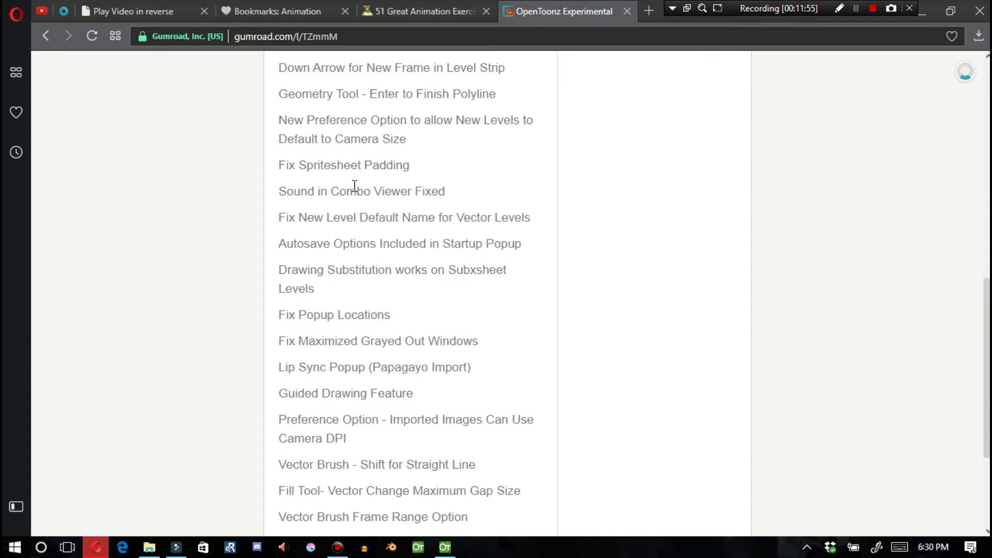
- Review the feature list entries from Drawing Substitution works on Subxsheet Levels through Guided Drawing Feature
{"action": "mouse_move", "coordinate": [307, 270]}
{"action": "left_mouse_down"}
{"action": "mouse_move", "coordinate": [471, 269]}
{"action": "mouse_move", "coordinate": [314, 288]}
{"action": "left_mouse_up"}
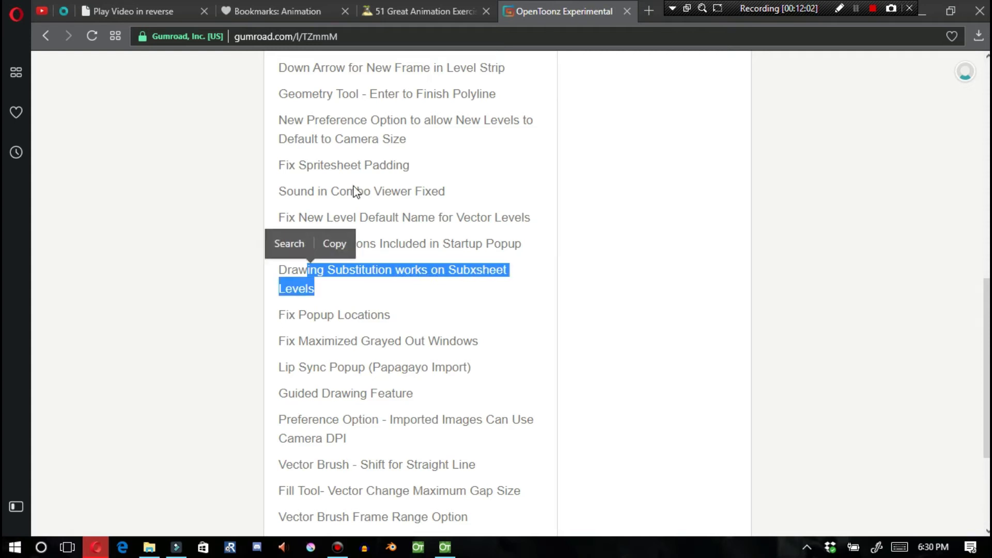
{"action": "left_click", "coordinate": [354, 185]}
{"action": "left_click_drag", "start_coordinate": [298, 315], "coordinate": [388, 341]}
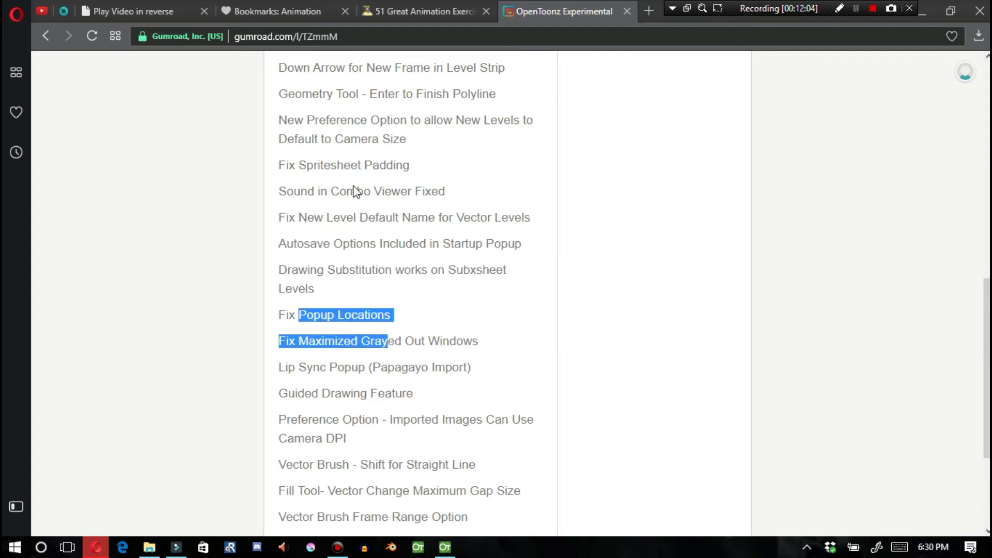
{"action": "scroll", "coordinate": [354, 191], "scroll_direction": "down", "scroll_amount": 3}
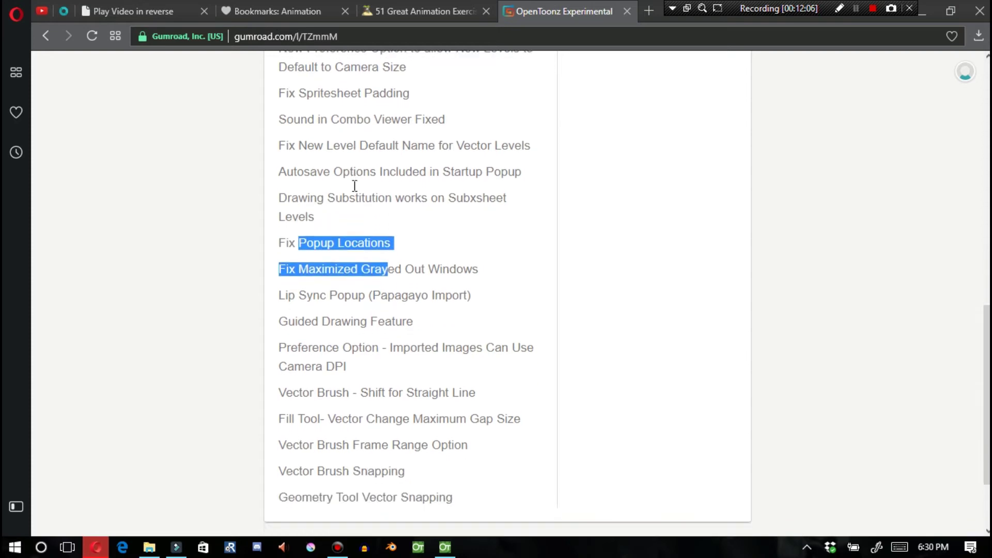
{"action": "left_click", "coordinate": [354, 191]}
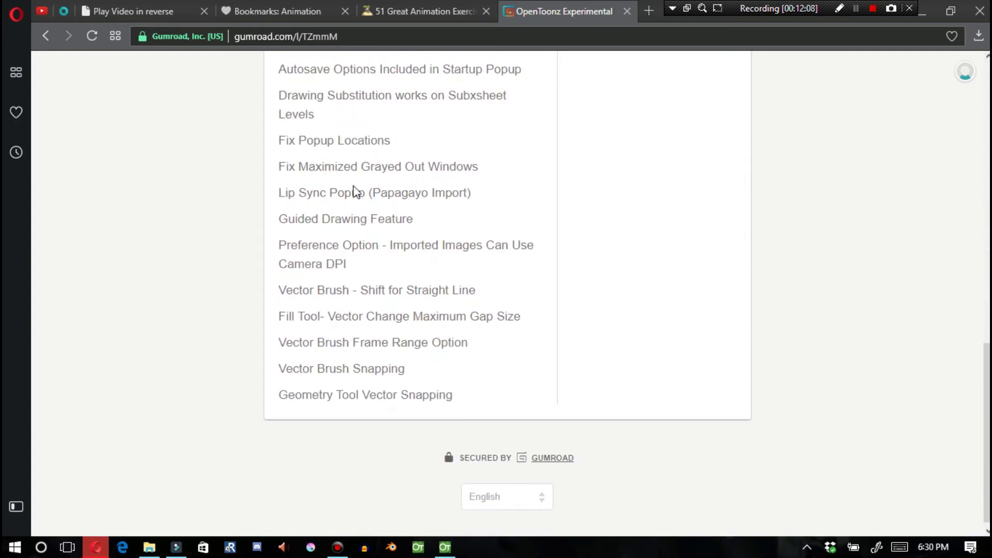
{"action": "left_click_drag", "start_coordinate": [285, 166], "coordinate": [450, 166]}
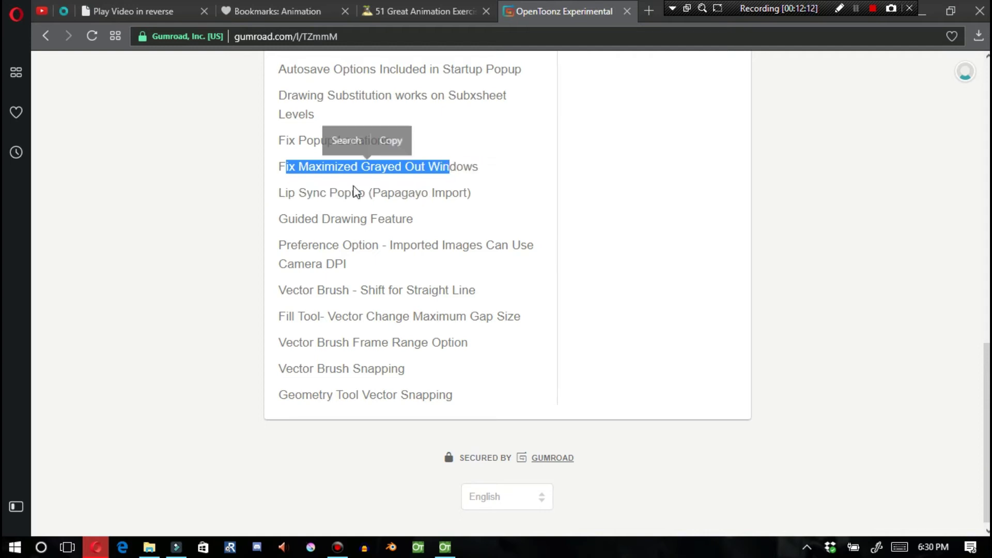
{"action": "left_click", "coordinate": [354, 185]}
{"action": "mouse_move", "coordinate": [279, 193]}
{"action": "left_mouse_down"}
{"action": "mouse_move", "coordinate": [470, 192]}
{"action": "mouse_move", "coordinate": [414, 218]}
{"action": "mouse_move", "coordinate": [464, 192]}
{"action": "left_mouse_up"}
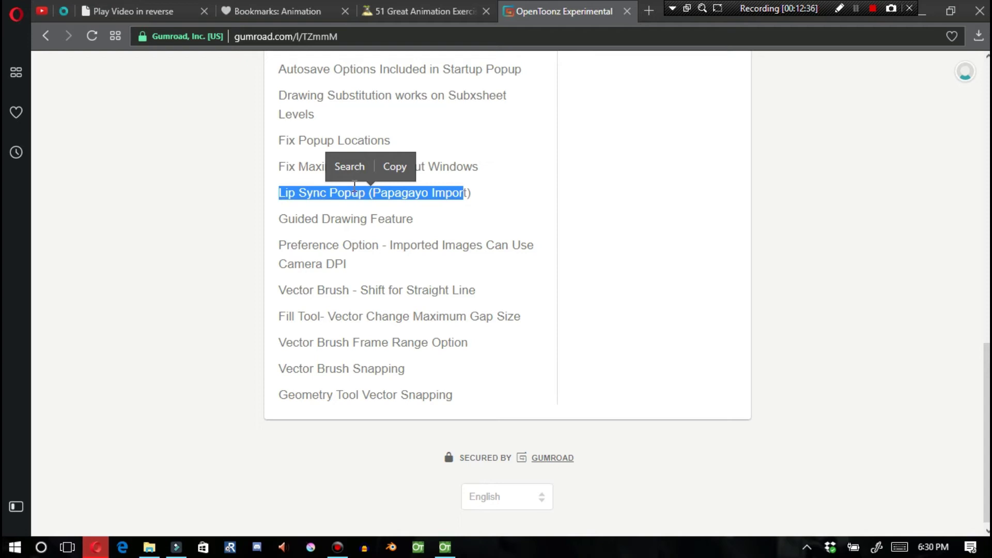
{"action": "left_click", "coordinate": [353, 185]}
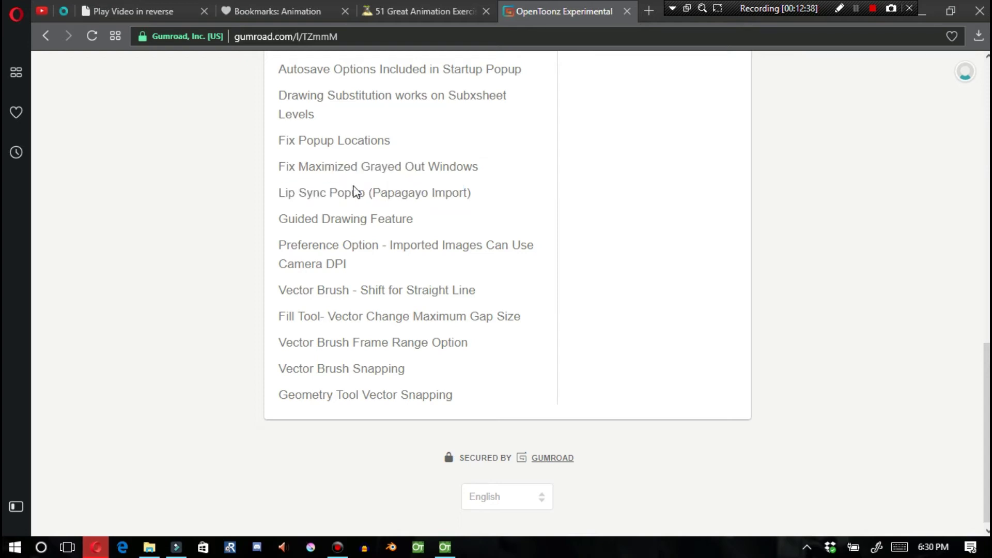
{"action": "left_click_drag", "start_coordinate": [279, 219], "coordinate": [402, 218]}
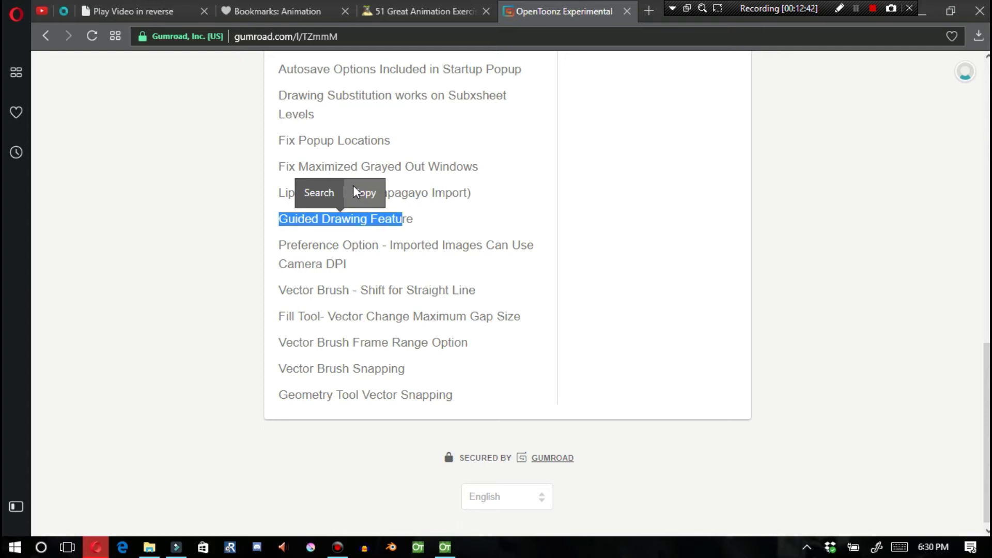
{"action": "left_click", "coordinate": [352, 185]}
- Switch back to the OpenToonz Experimental window and activate the Brush tool for drawing in level C
{"action": "left_click", "coordinate": [432, 524]}
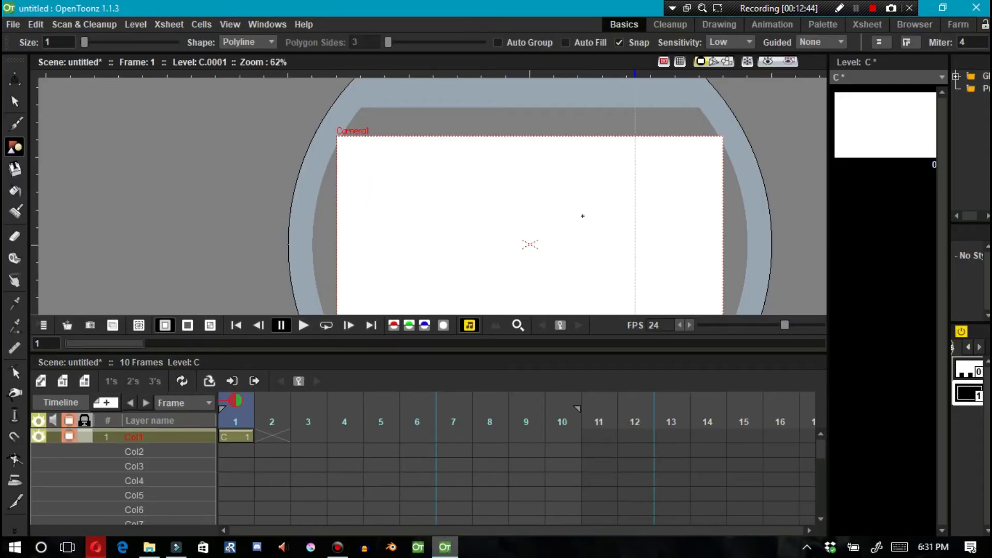
{"action": "key", "text": "b"}
{"action": "key", "text": "h"}
{"action": "left_click_drag", "start_coordinate": [472, 171], "coordinate": [434, 162]}
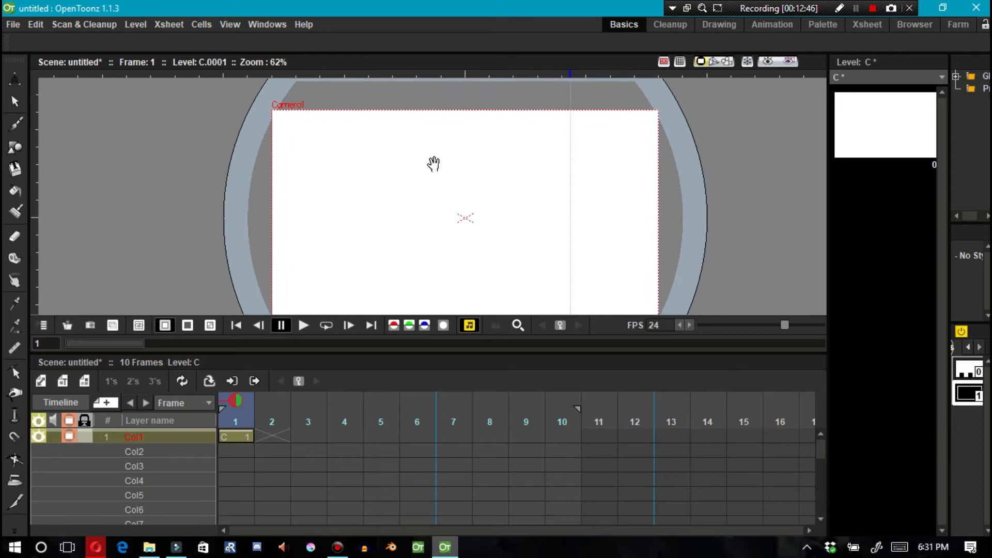
{"action": "key", "text": "b"}
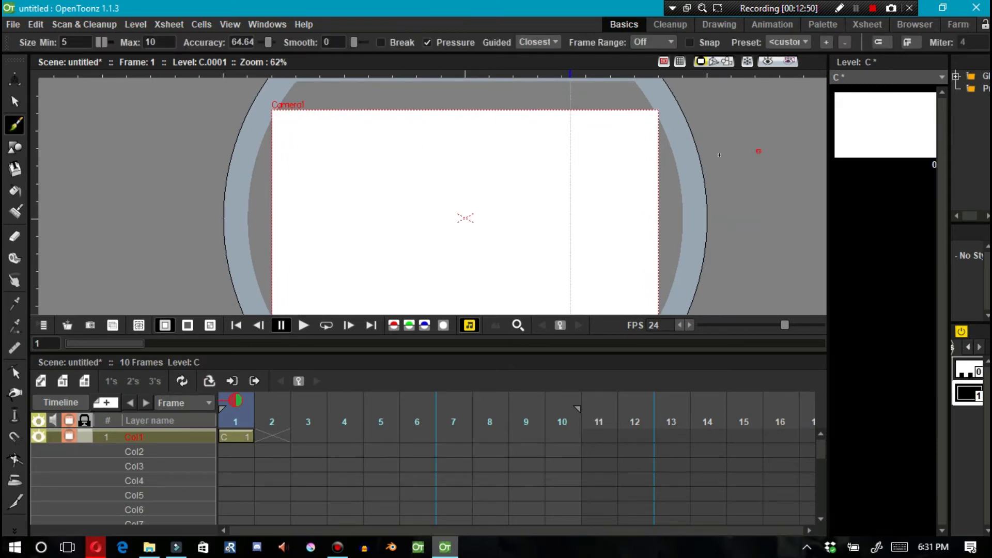
- In the regular OpenToonz window, dismiss the startup dialog and activate the Brush tool to compare its options with the Experimental build's
{"action": "left_click", "coordinate": [420, 549]}
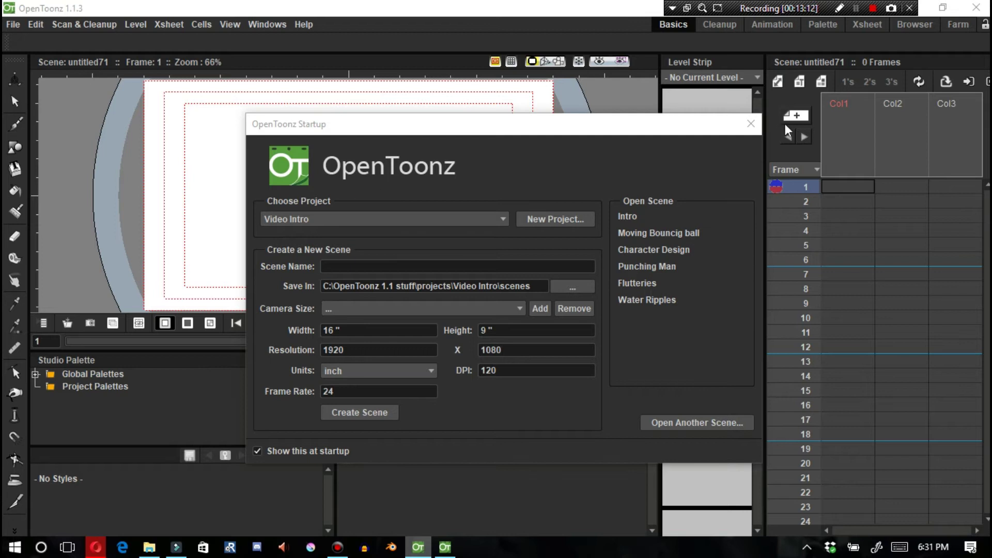
{"action": "left_click", "coordinate": [751, 124]}
{"action": "left_click", "coordinate": [15, 124]}
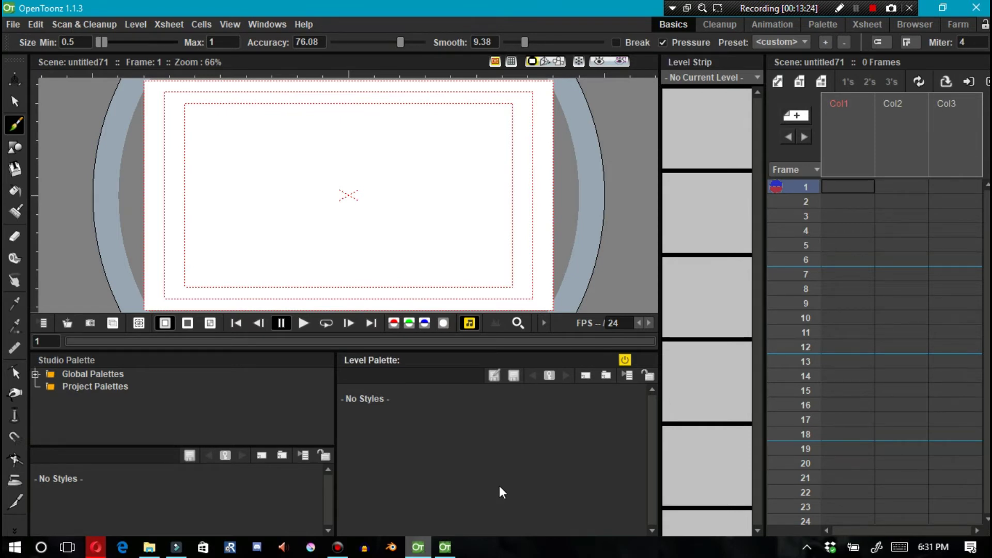
{"action": "left_click", "coordinate": [444, 546]}
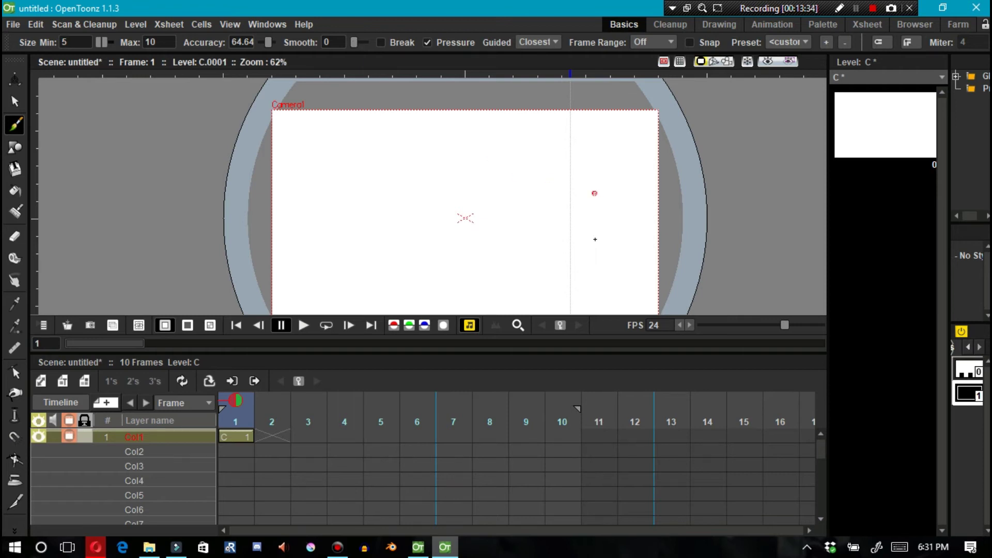
{"action": "left_click", "coordinate": [419, 549]}
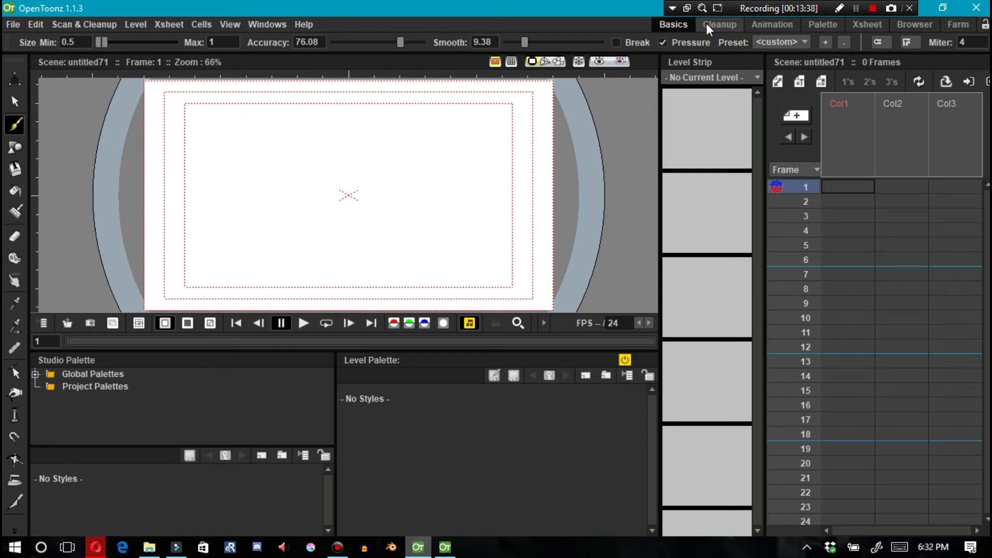
- Inspect the Brush options and the additional tools in regular OpenToonz, and undo the stray brush mark on the canvas
{"action": "left_click", "coordinate": [663, 43]}
{"action": "left_click", "coordinate": [959, 47]}
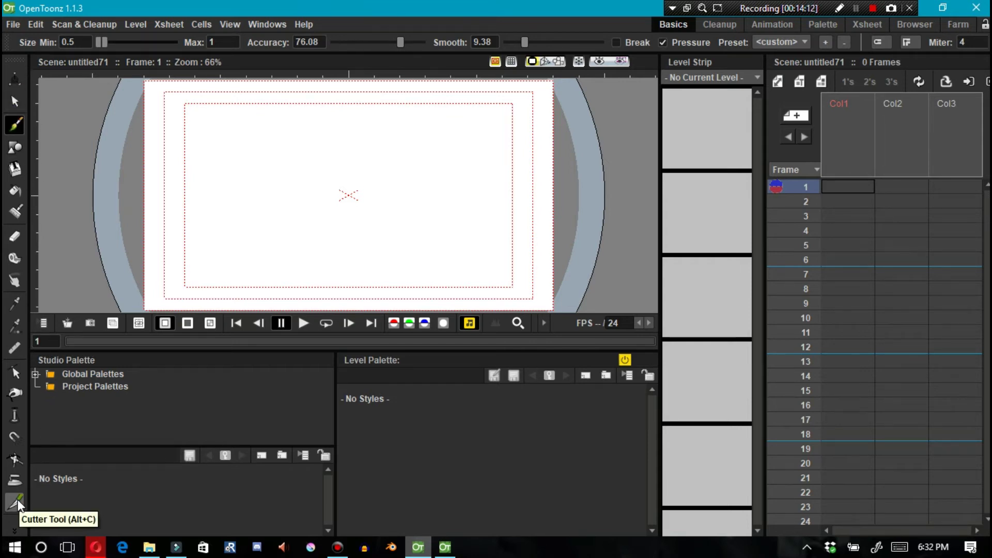
{"action": "left_click", "coordinate": [14, 530]}
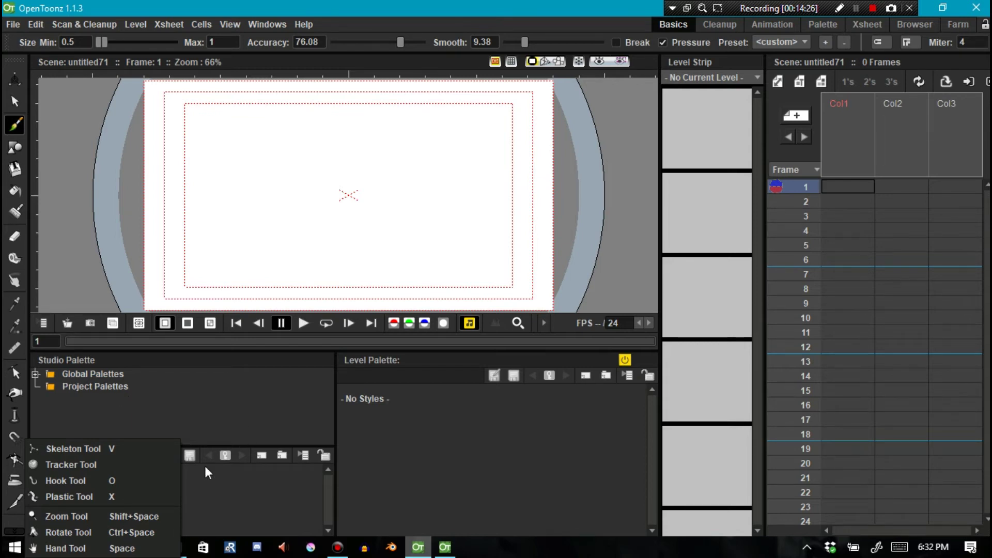
{"action": "left_click", "coordinate": [92, 411]}
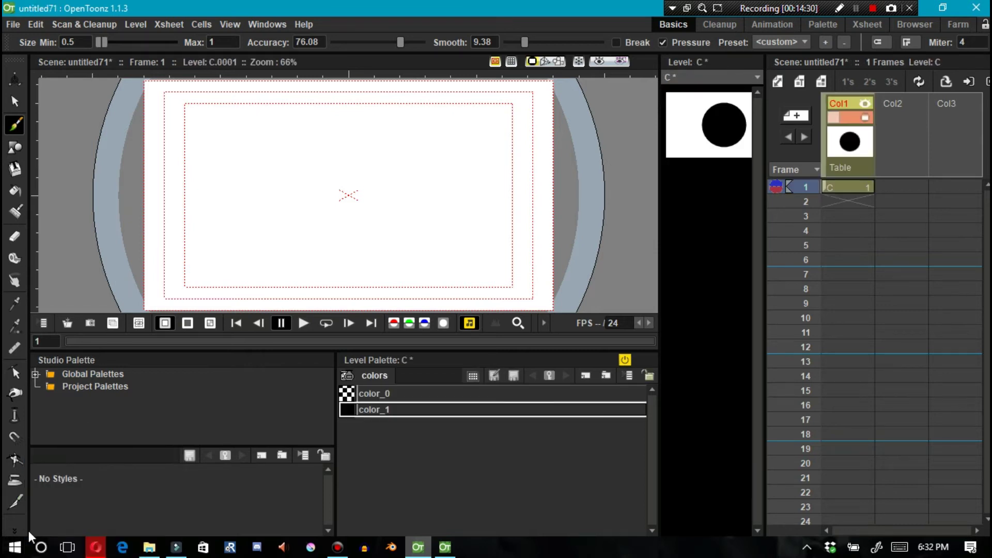
{"action": "key", "text": "ctrl+z"}
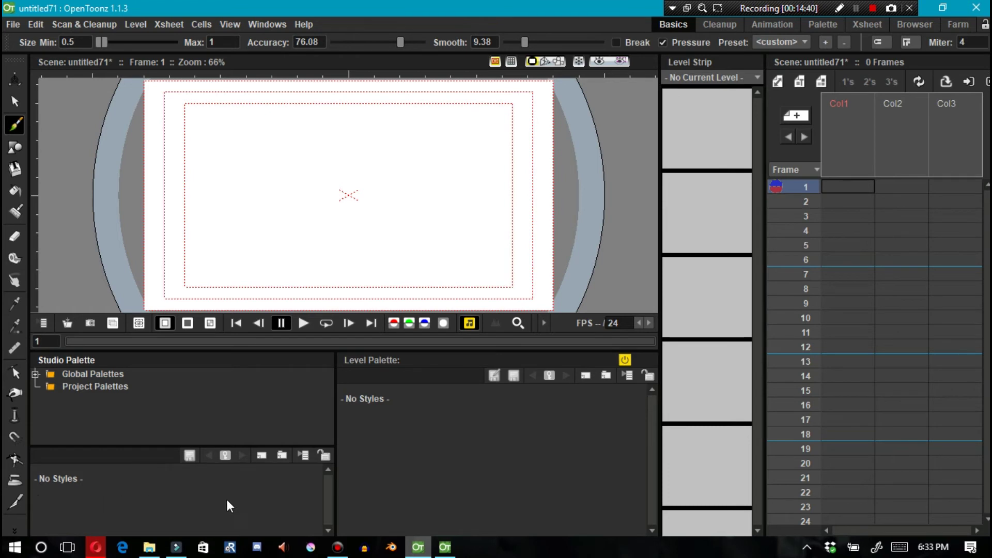
- Switch to the OpenToonz Experimental window and inspect its Brush options and additional tools list for comparison
{"action": "left_click", "coordinate": [438, 545]}
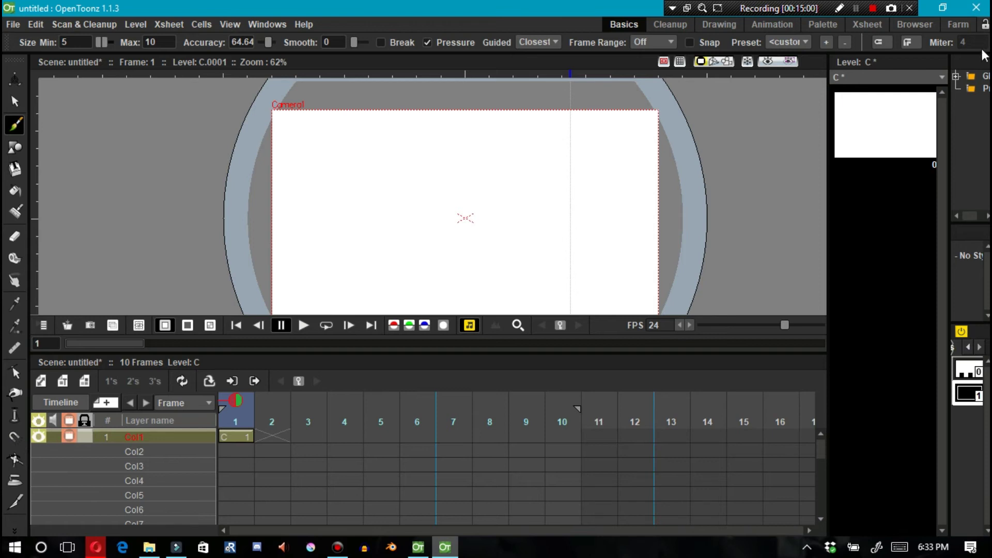
{"action": "left_click", "coordinate": [14, 529]}
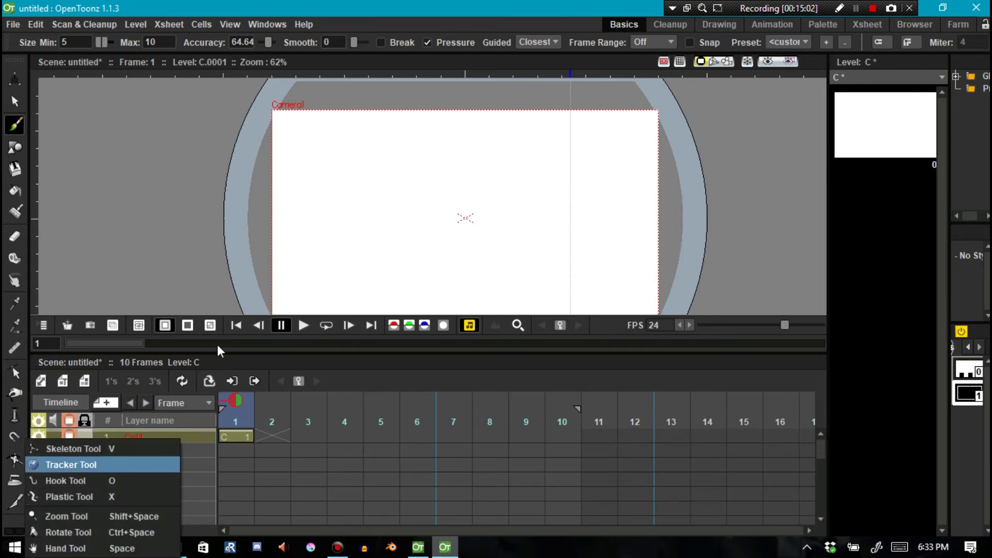
{"action": "left_click", "coordinate": [483, 7]}
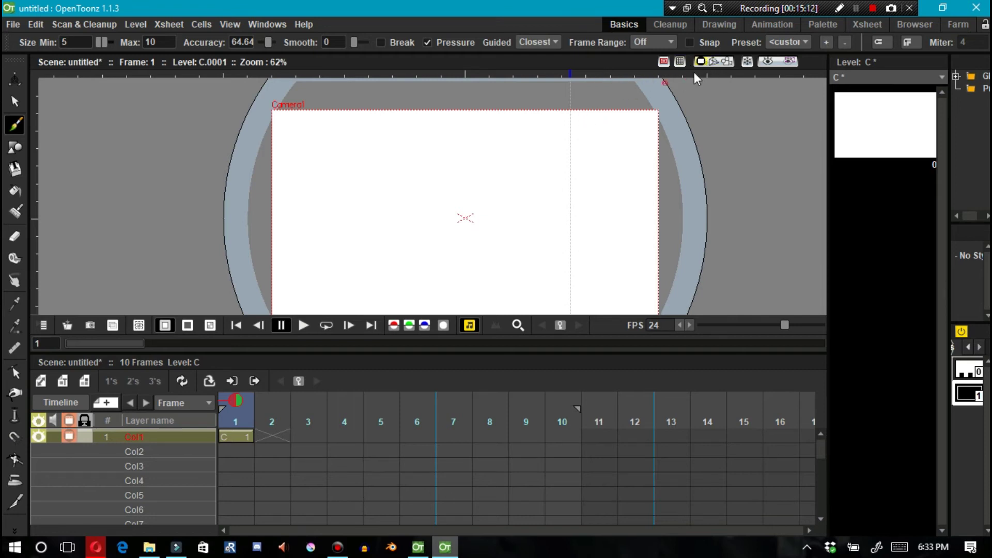
- Alternate the viewer between the 3D view and the camera stand view, ending in the 3D view
{"action": "left_click", "coordinate": [713, 63]}
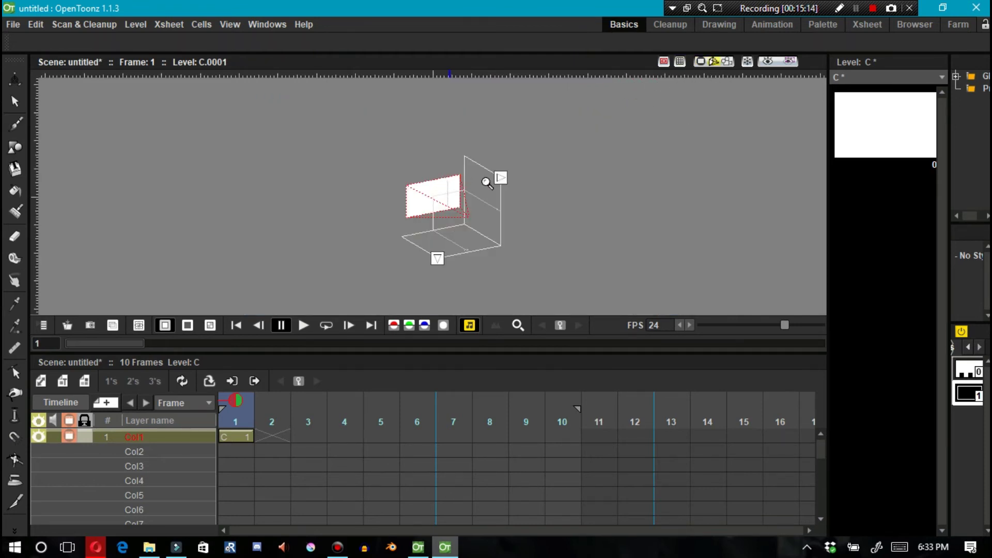
{"action": "left_click", "coordinate": [702, 61]}
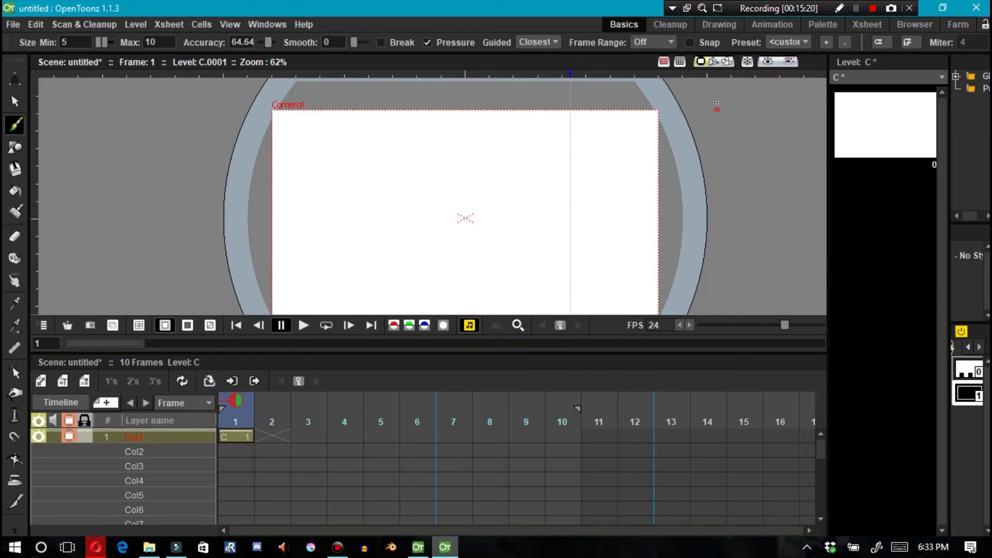
{"action": "left_click", "coordinate": [712, 64]}
{"action": "left_click", "coordinate": [703, 64]}
{"action": "left_click", "coordinate": [714, 64]}
{"action": "left_click", "coordinate": [702, 64]}
{"action": "left_click", "coordinate": [711, 64]}
- Keep the Brush's Guided option at Closest and draw an S-shaped stroke near the canvas's lower-right corner in 3D view
{"action": "left_click_drag", "start_coordinate": [410, 253], "coordinate": [425, 108]}
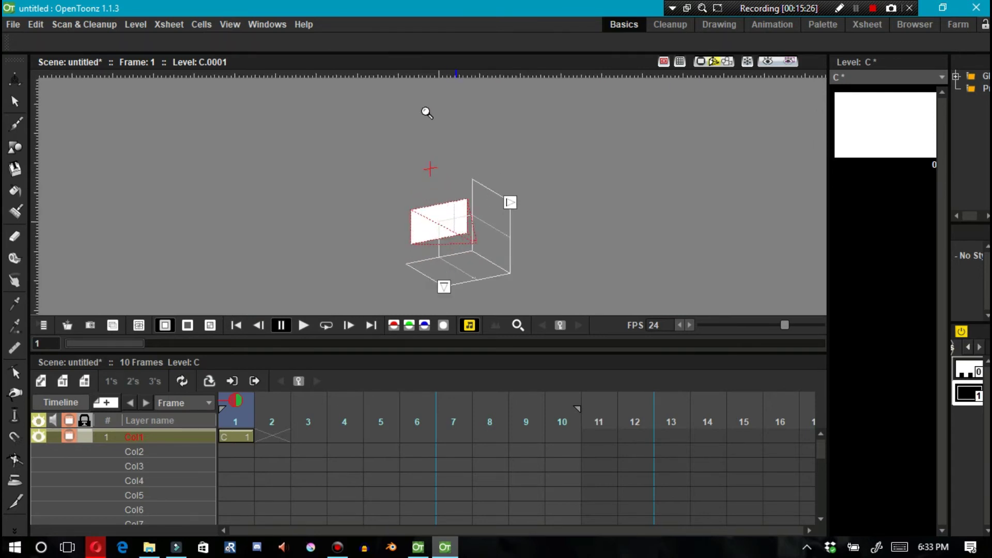
{"action": "scroll", "coordinate": [449, 166], "scroll_direction": "up", "scroll_amount": 5}
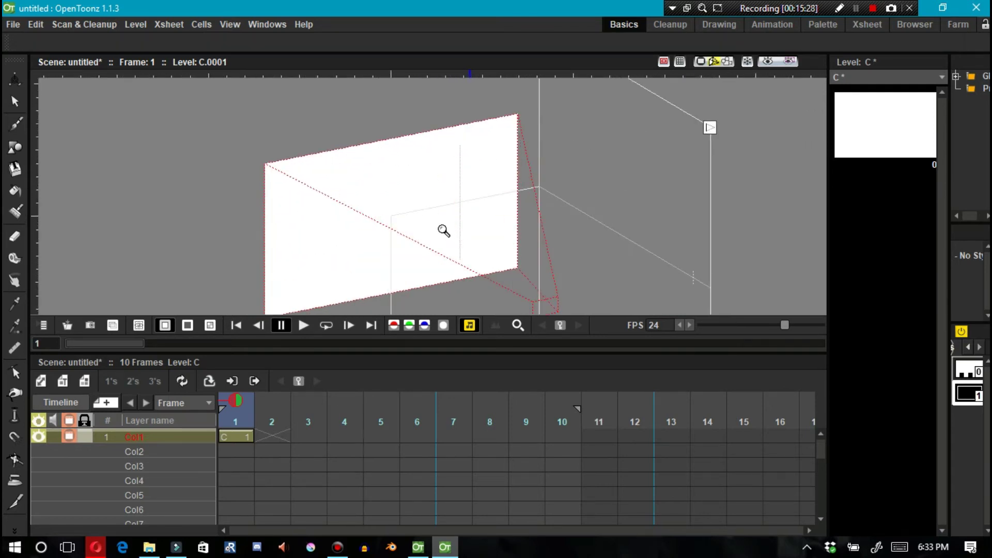
{"action": "scroll", "coordinate": [442, 230], "scroll_direction": "up", "scroll_amount": 2}
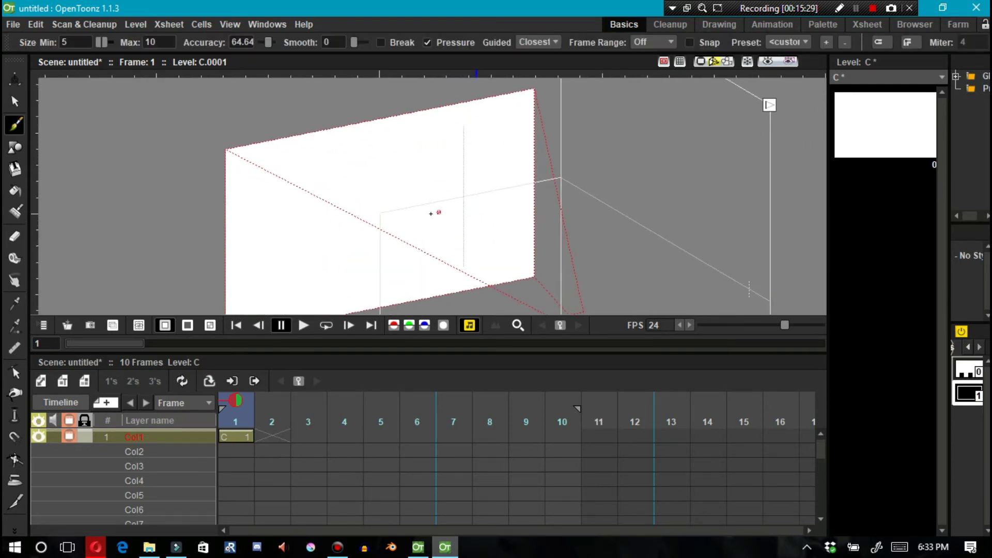
{"action": "left_click_drag", "start_coordinate": [472, 177], "coordinate": [544, 41]}
{"action": "left_click", "coordinate": [542, 43]}
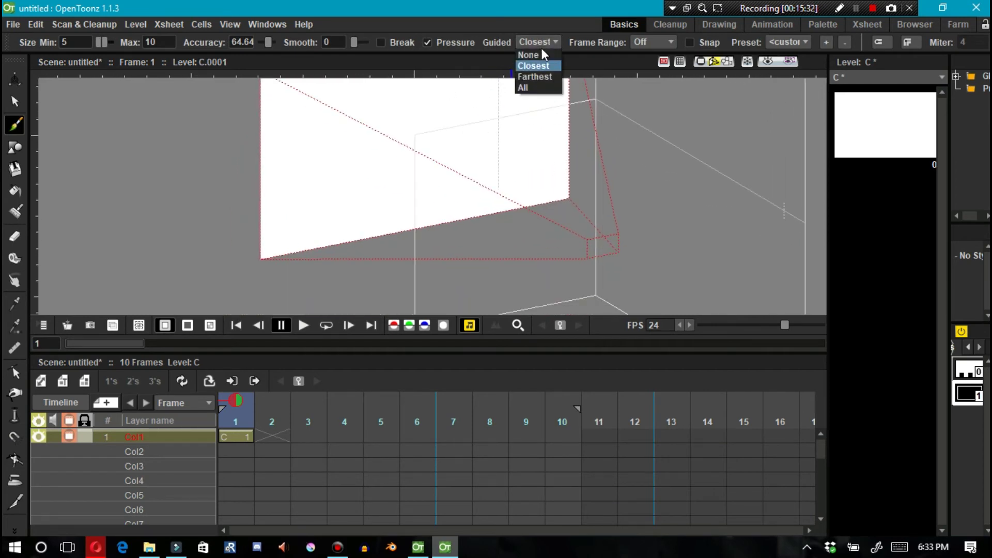
{"action": "left_click", "coordinate": [538, 66]}
{"action": "mouse_move", "coordinate": [566, 138]}
{"action": "left_mouse_down"}
{"action": "mouse_move", "coordinate": [523, 138]}
{"action": "mouse_move", "coordinate": [507, 209]}
{"action": "mouse_move", "coordinate": [575, 153]}
{"action": "left_mouse_up"}
- Set the Brush's Guided option to Farthest and draw a wider S-shaped stroke in the canvas's upper middle
{"action": "left_click", "coordinate": [555, 44]}
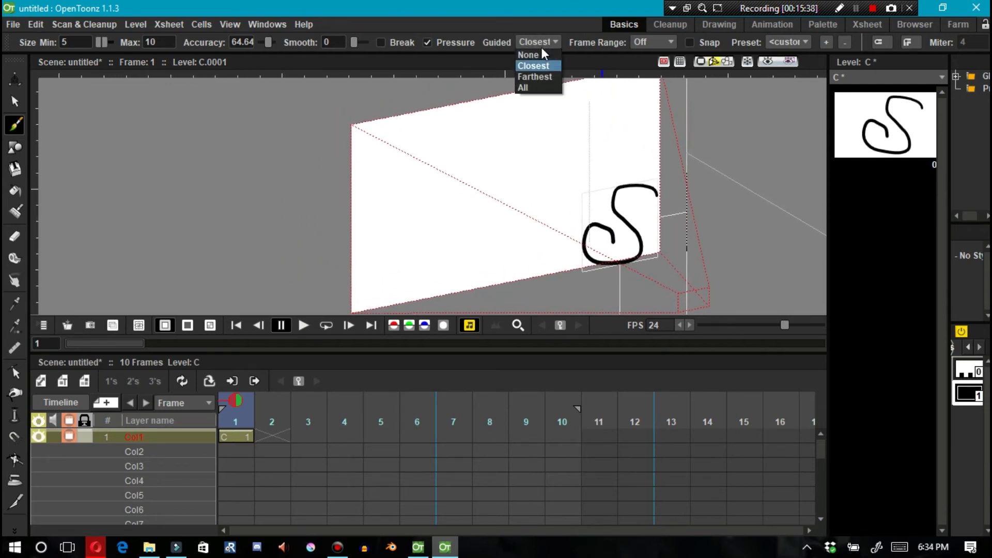
{"action": "left_click", "coordinate": [537, 77]}
{"action": "mouse_move", "coordinate": [547, 123]}
{"action": "left_mouse_down"}
{"action": "mouse_move", "coordinate": [520, 122]}
{"action": "mouse_move", "coordinate": [544, 180]}
{"action": "mouse_move", "coordinate": [444, 192]}
{"action": "mouse_move", "coordinate": [425, 169]}
{"action": "left_mouse_up"}
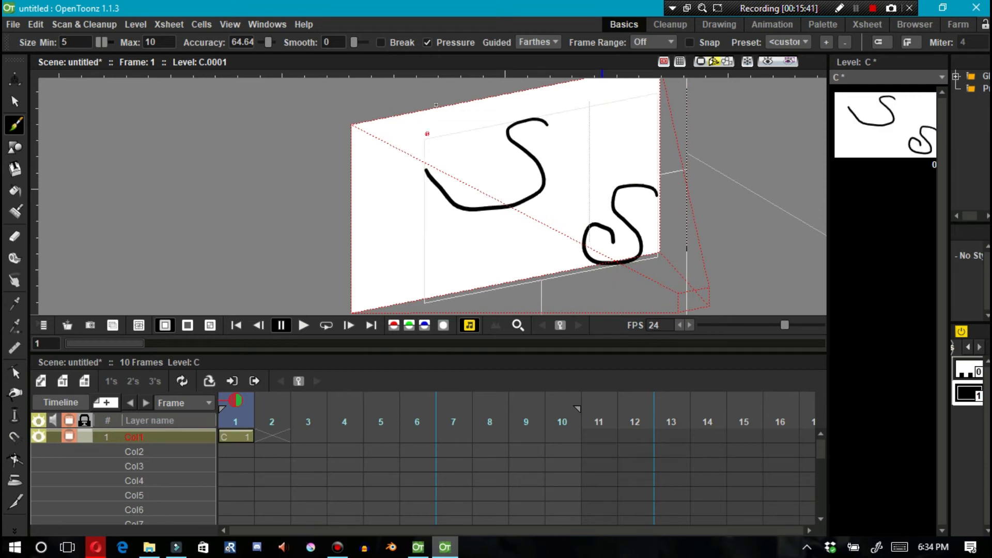
- Set the Brush's Guided option to All and draw a third S-shaped stroke between the other two
{"action": "left_click", "coordinate": [534, 41]}
{"action": "left_click", "coordinate": [522, 87]}
{"action": "mouse_move", "coordinate": [584, 159]}
{"action": "left_mouse_down"}
{"action": "mouse_move", "coordinate": [598, 230]}
{"action": "mouse_move", "coordinate": [539, 243]}
{"action": "left_mouse_up"}
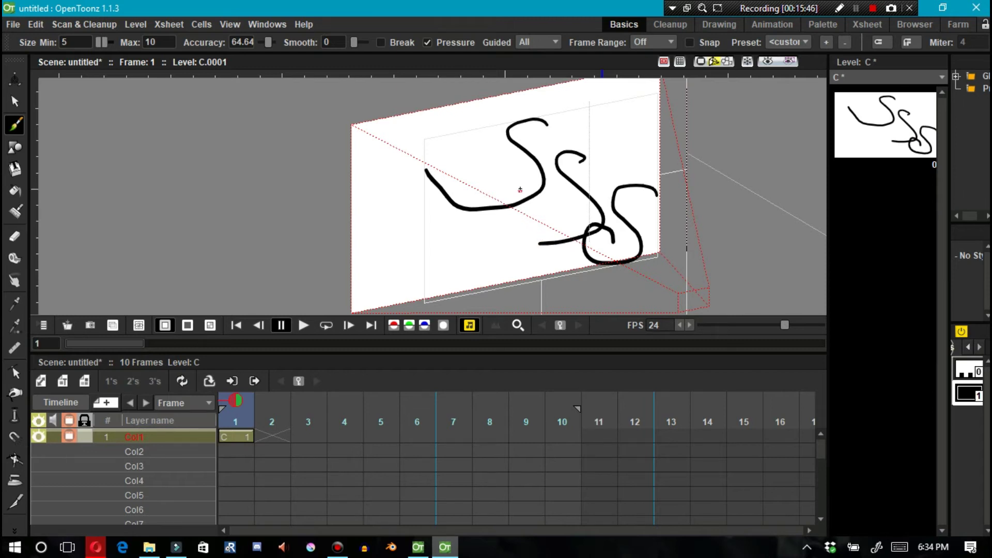
- Activate the Selection tool, select the three S-shaped strokes together in 3D view, and clear the selection
{"action": "left_click", "coordinate": [14, 102]}
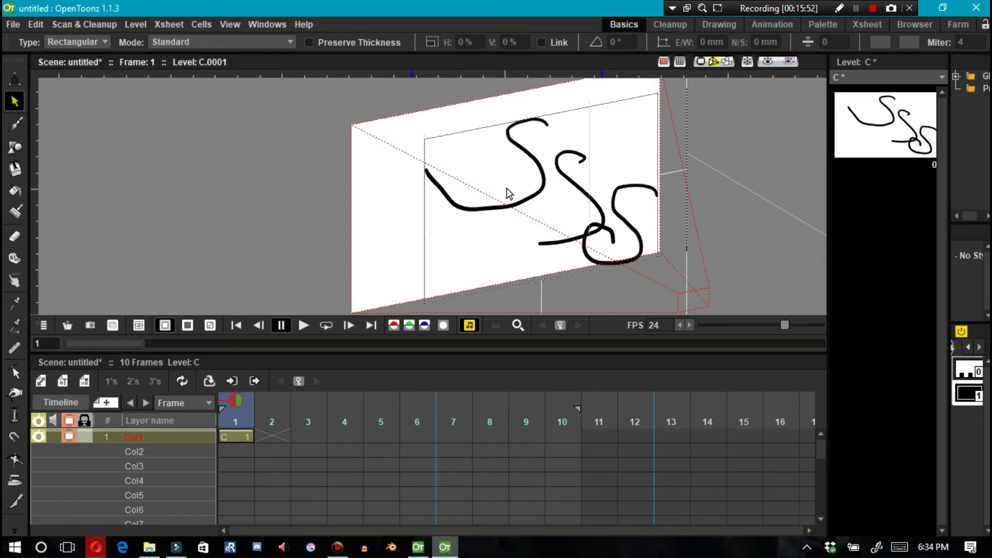
{"action": "left_click", "coordinate": [519, 204]}
{"action": "left_click", "coordinate": [598, 199]}
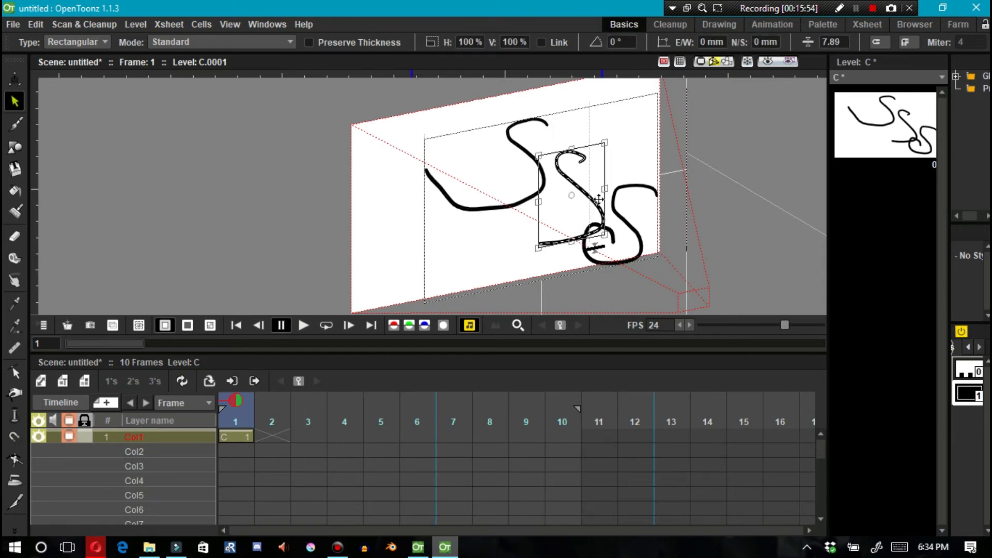
{"action": "left_click", "coordinate": [616, 200], "text": "shift"}
{"action": "left_click", "coordinate": [519, 146], "text": "shift"}
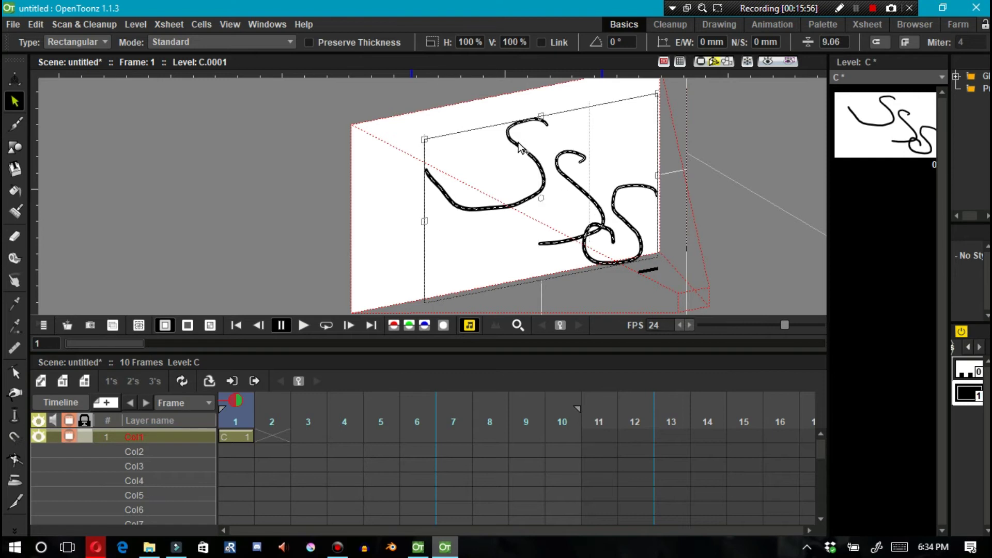
{"action": "left_click", "coordinate": [427, 122]}
- Select the three S-shaped strokes one at a time to compare the strokes drawn with Closest, Farthest and All
{"action": "left_click", "coordinate": [611, 206]}
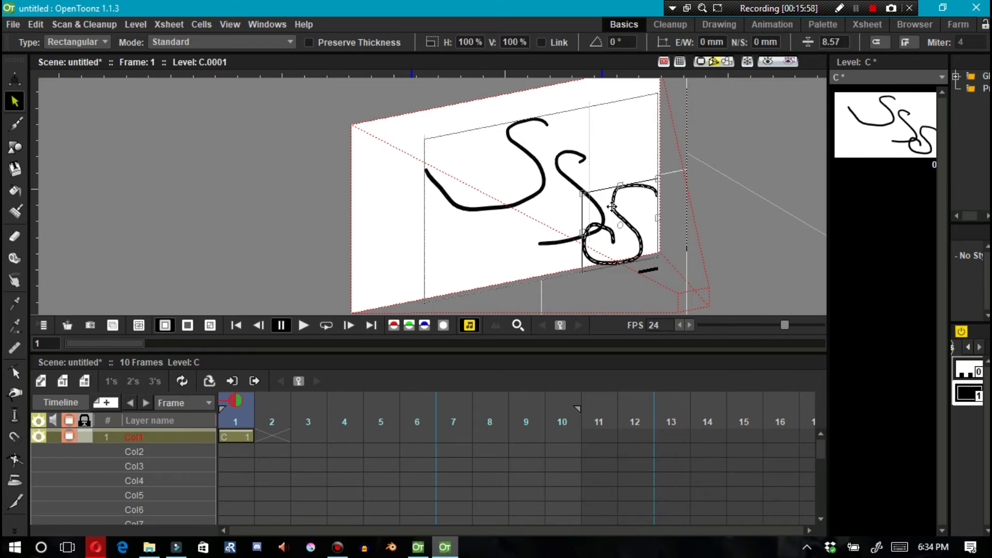
{"action": "left_click", "coordinate": [567, 178]}
{"action": "left_click", "coordinate": [510, 135]}
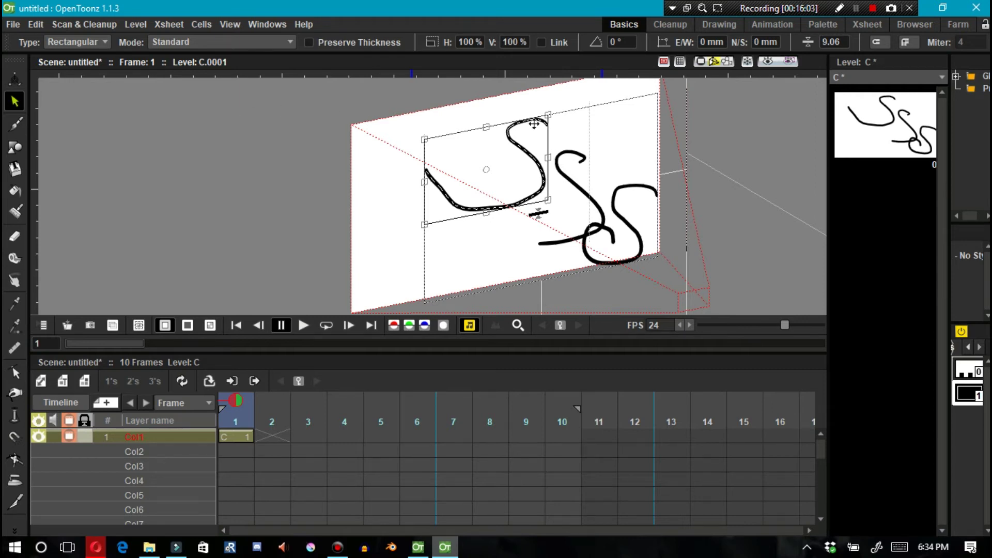
{"action": "left_click", "coordinate": [516, 122]}
{"action": "left_click", "coordinate": [514, 132]}
{"action": "left_click", "coordinate": [562, 159]}
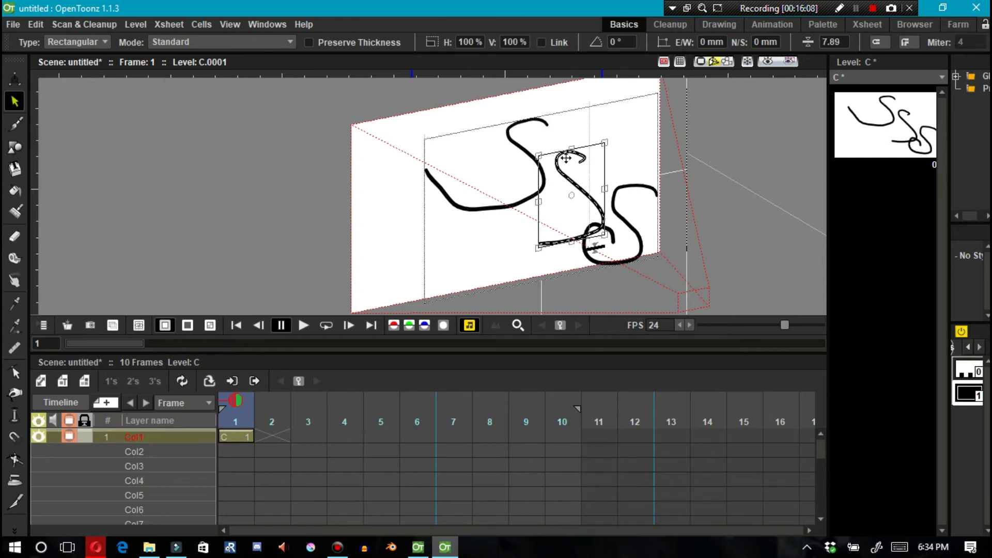
{"action": "left_click", "coordinate": [617, 196]}
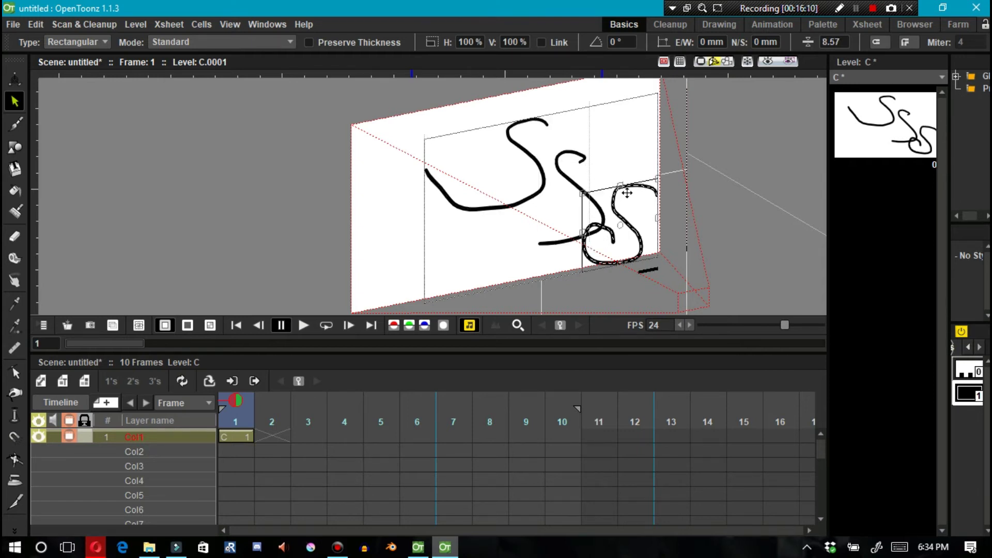
{"action": "left_click", "coordinate": [782, 222]}
{"action": "left_click", "coordinate": [624, 199]}
{"action": "left_click", "coordinate": [568, 168]}
{"action": "left_click", "coordinate": [511, 136]}
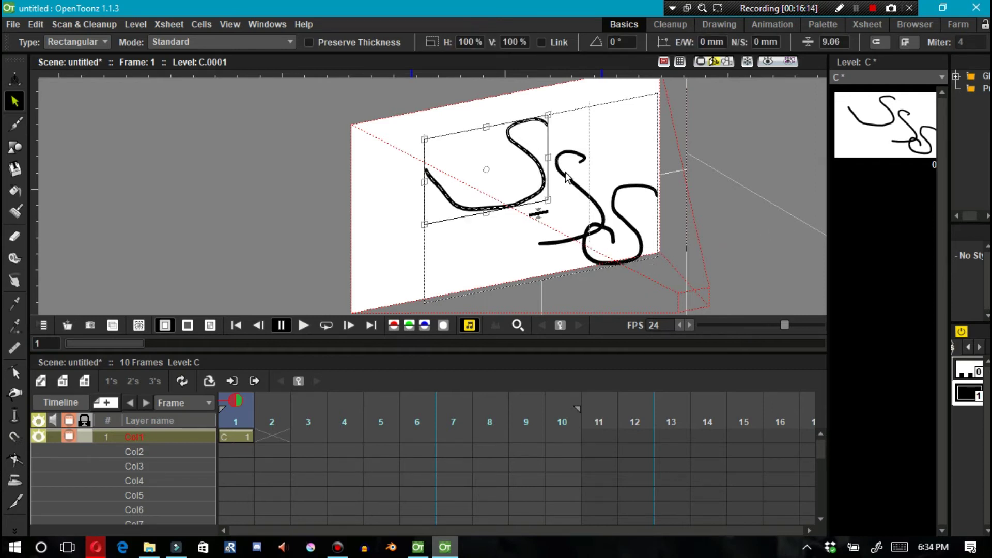
{"action": "left_click", "coordinate": [612, 199]}
{"action": "left_click", "coordinate": [562, 167]}
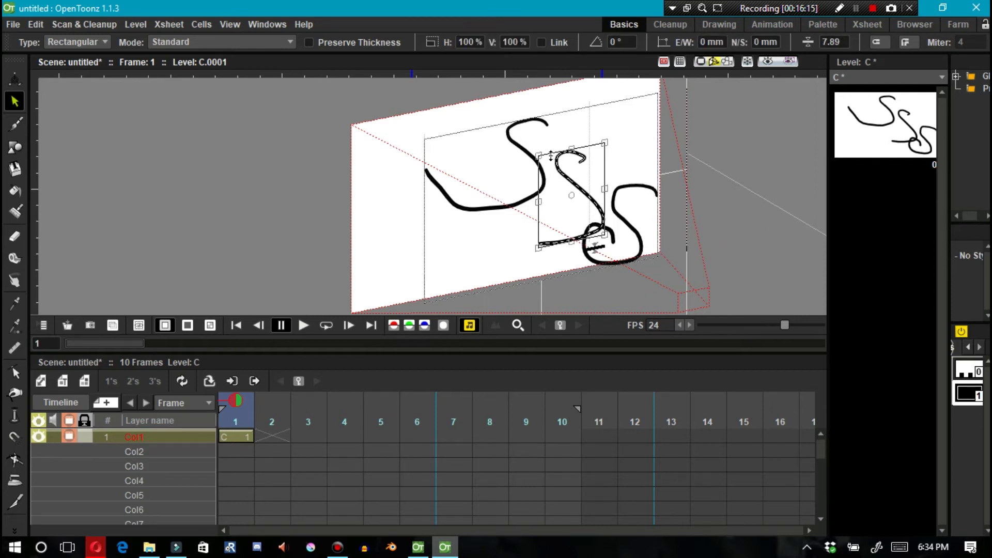
{"action": "left_click", "coordinate": [525, 147]}
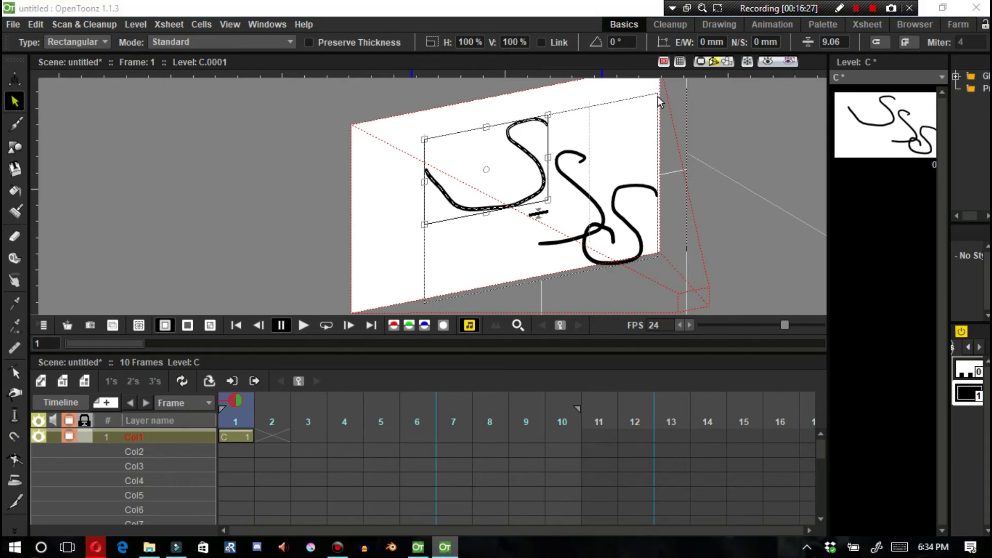
{"action": "left_click", "coordinate": [557, 155]}
- Return the viewer to the camera stand view with the three strokes in sight
{"action": "left_click", "coordinate": [701, 61]}
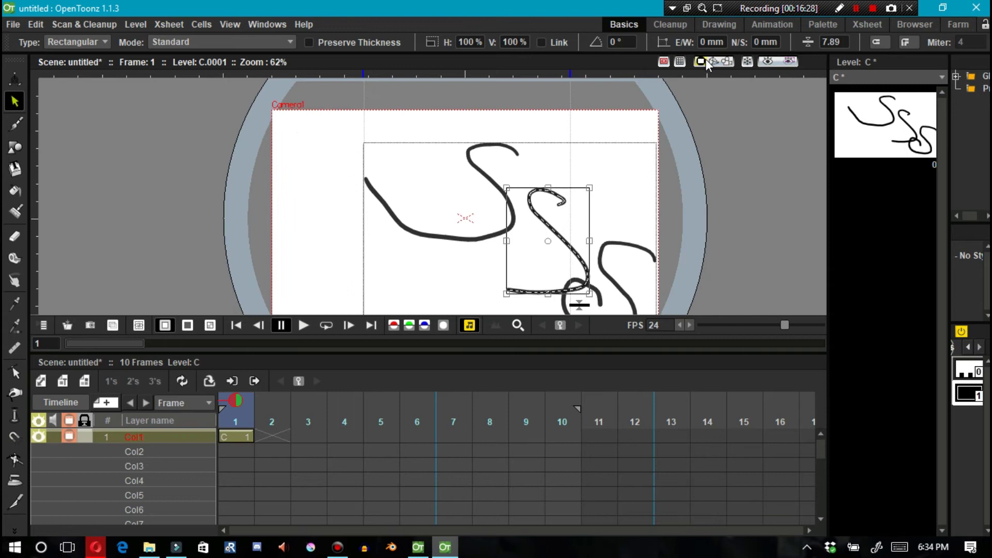
{"action": "key", "text": "space"}
{"action": "left_click_drag", "start_coordinate": [450, 215], "coordinate": [413, 202]}
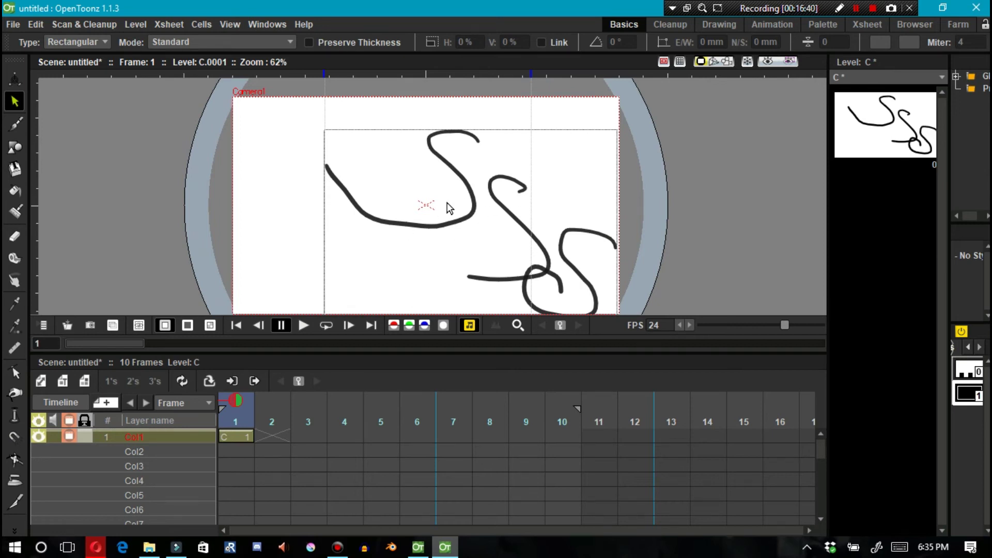
{"action": "left_click", "coordinate": [854, 14]}
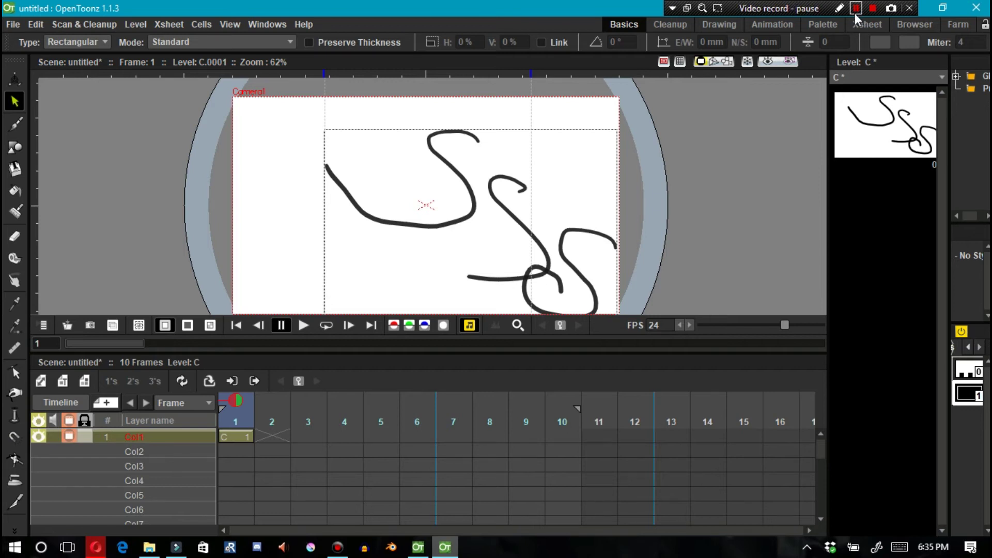
{"action": "left_click", "coordinate": [857, 9]}
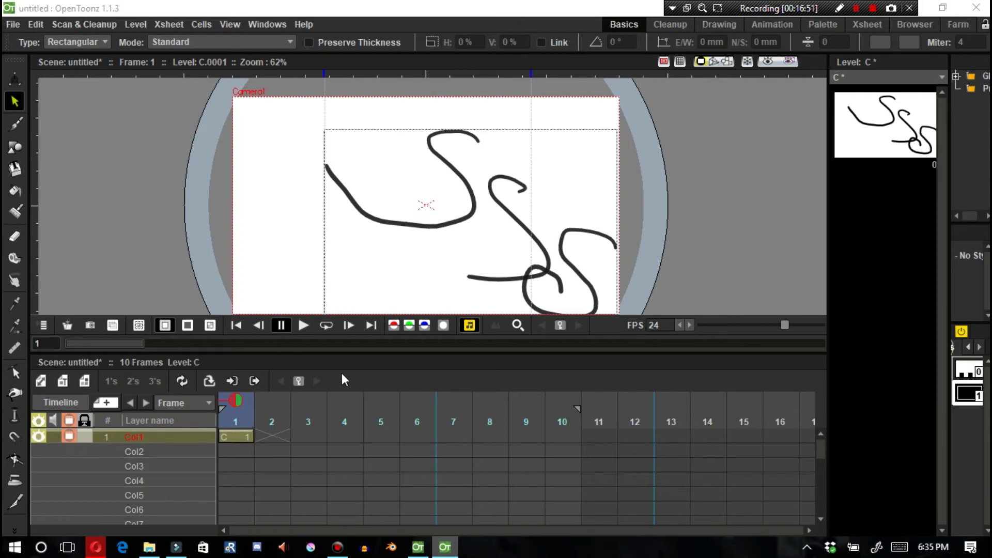
- Switch the timeline to the Xsheet layout to compare the two, and return to the Timeline layout
{"action": "left_click", "coordinate": [75, 402]}
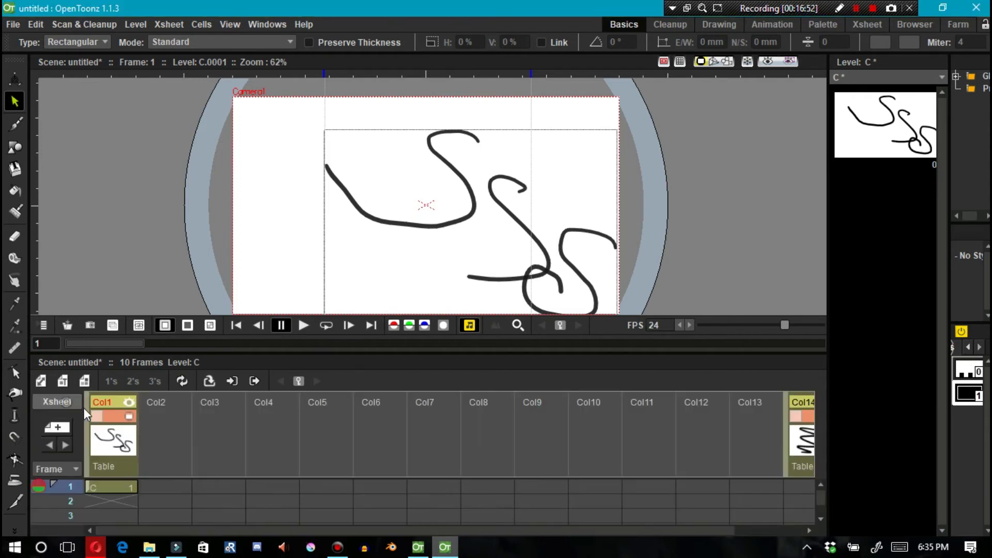
{"action": "left_click", "coordinate": [49, 400]}
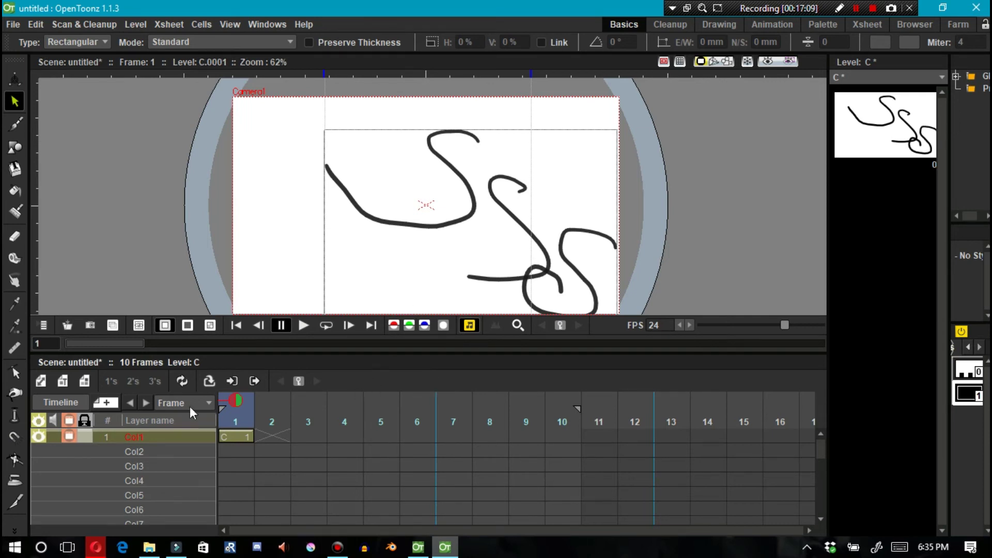
- Hide the XSheet toolbar above the timeline through the options of layer Col1
{"action": "right_click", "coordinate": [144, 432]}
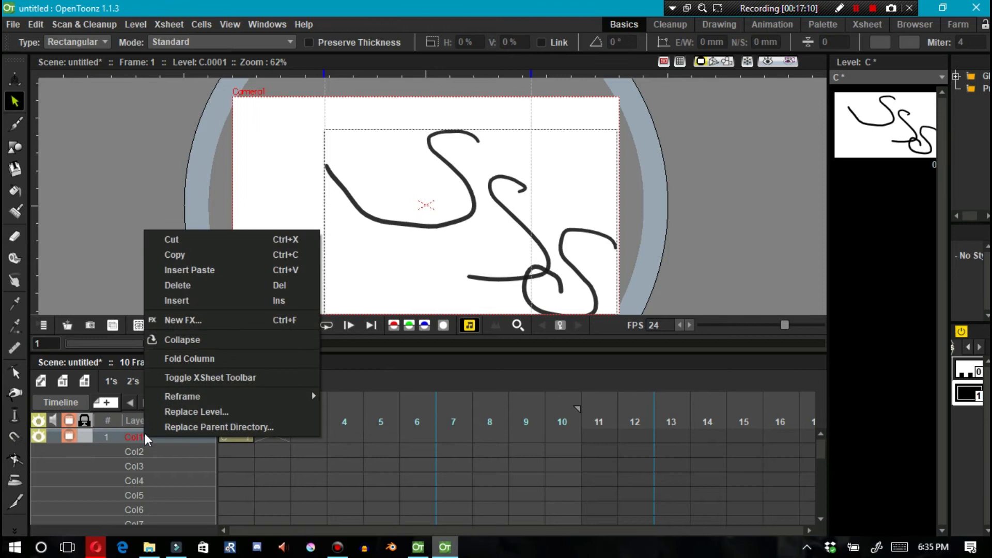
{"action": "left_click", "coordinate": [178, 379]}
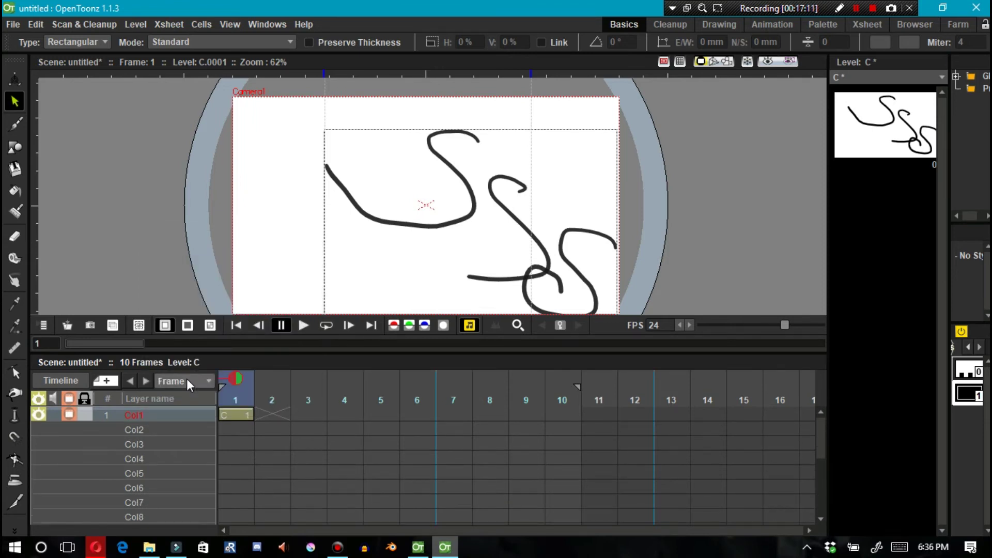
- Show the XSheet toolbar above the timeline through the options of layer Col1
{"action": "right_click", "coordinate": [184, 408]}
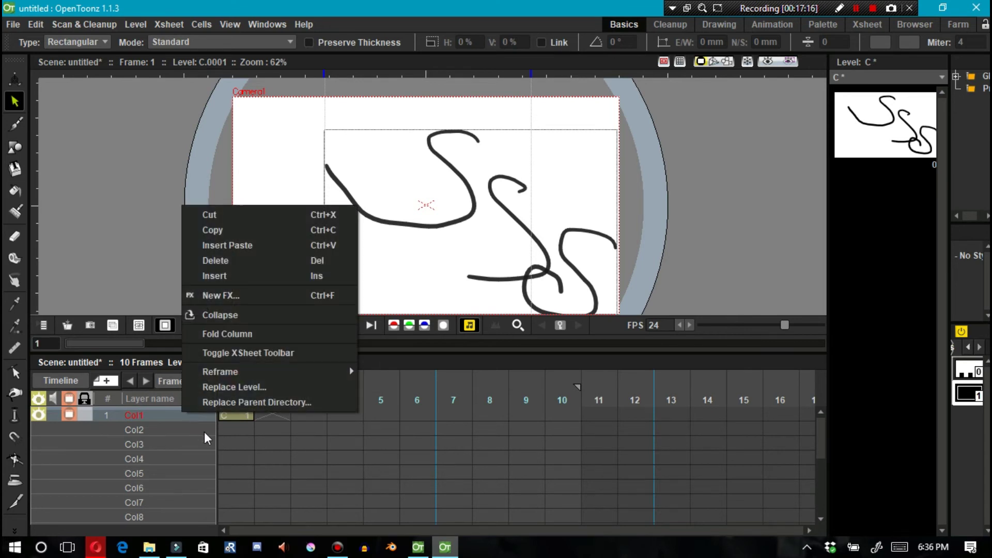
{"action": "left_click", "coordinate": [211, 351]}
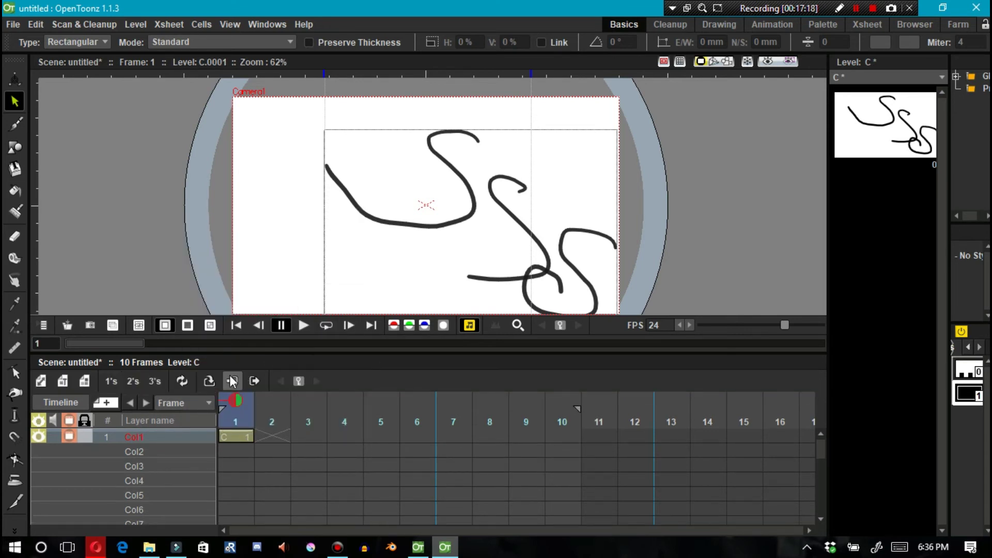
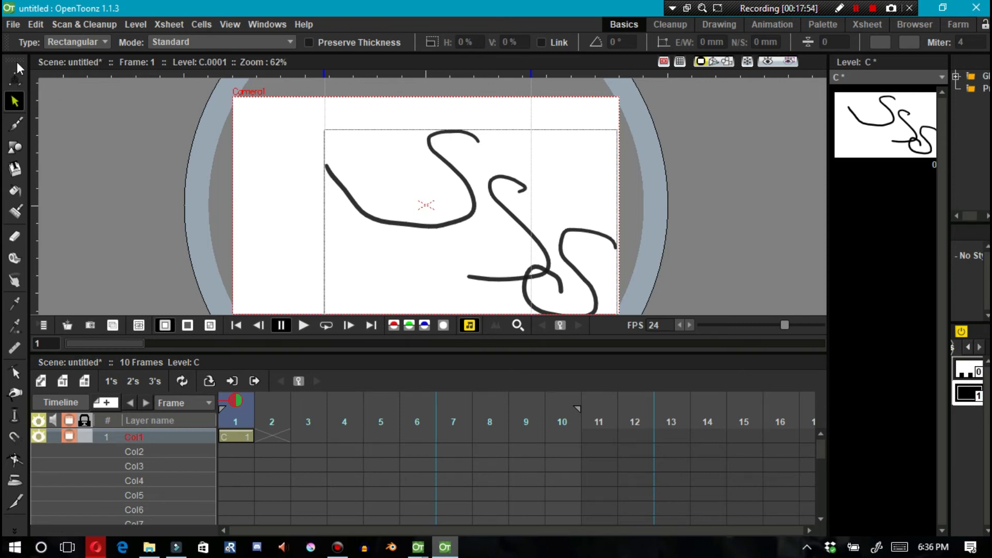
- Rearrange the toolbox, tool options bar and timeline around the viewer, maximizing the timeline once and restoring it
{"action": "left_click_drag", "start_coordinate": [15, 60], "coordinate": [45, 92]}
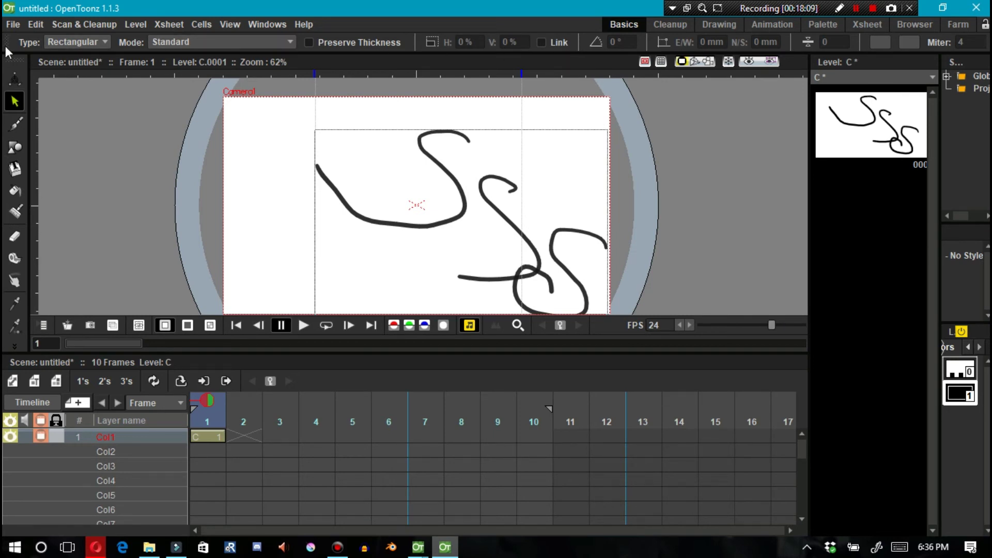
{"action": "mouse_move", "coordinate": [7, 43]}
{"action": "left_mouse_down"}
{"action": "mouse_move", "coordinate": [76, 100]}
{"action": "mouse_move", "coordinate": [5, 40]}
{"action": "left_mouse_up"}
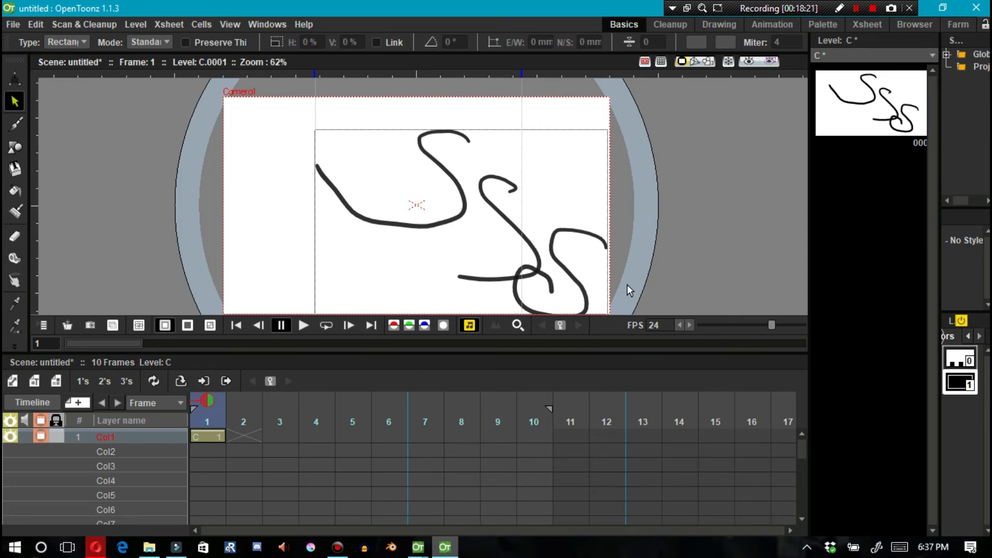
{"action": "key", "text": "grave"}
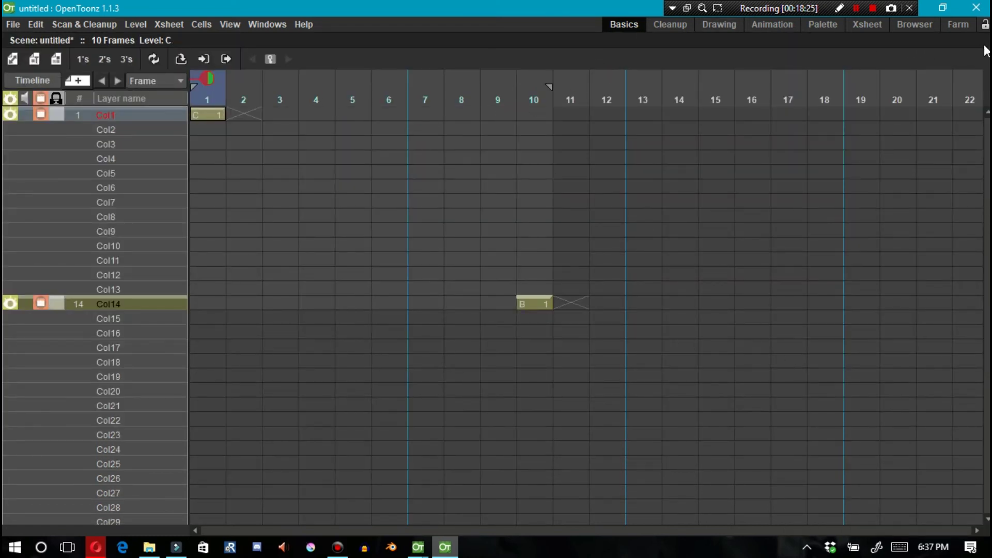
{"action": "key", "text": "grave"}
{"action": "left_click_drag", "start_coordinate": [675, 308], "coordinate": [847, 532]}
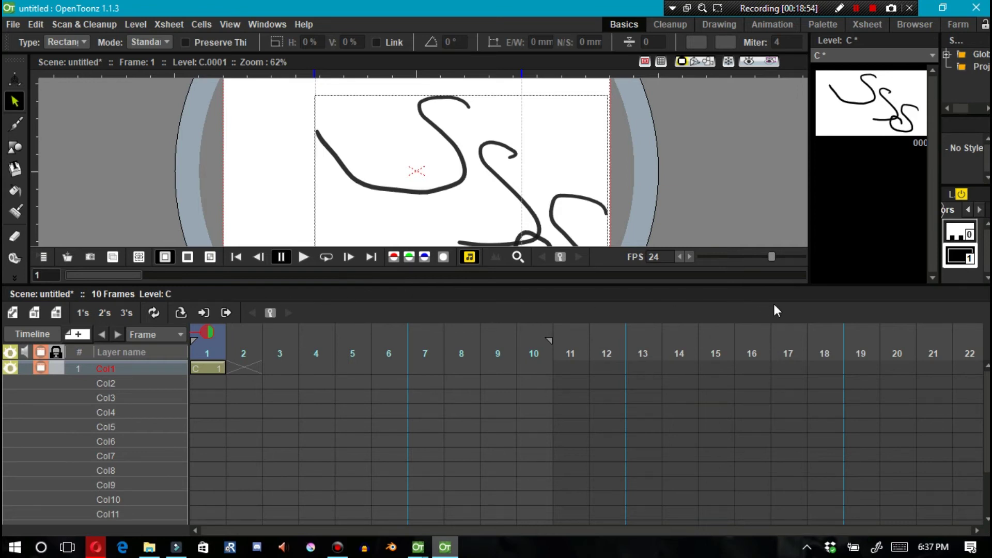
- Import the image INTRO PNG from the Opentoonz Assets folder in Pictures into the untitled scene
{"action": "left_click", "coordinate": [855, 9]}
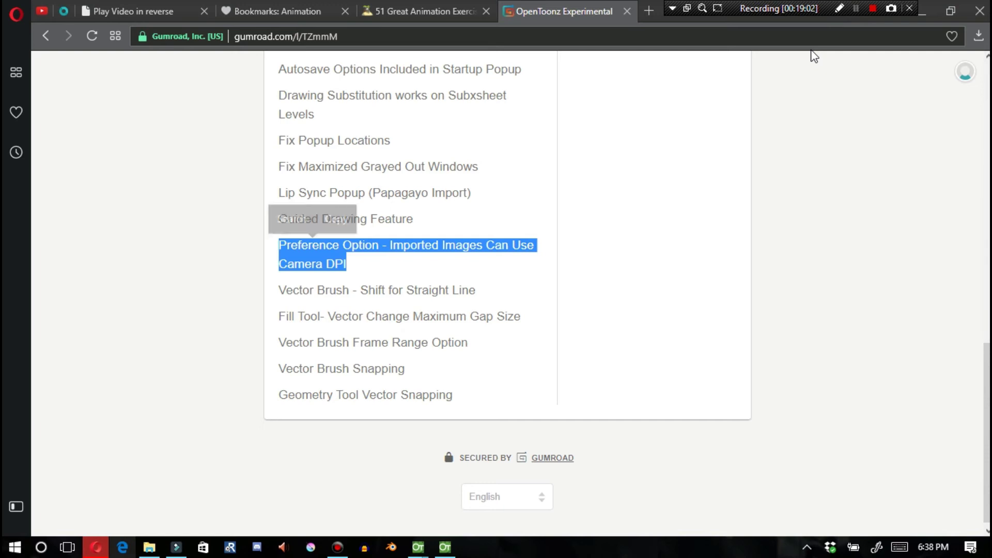
{"action": "left_click", "coordinate": [444, 547]}
{"action": "left_click", "coordinate": [149, 547]}
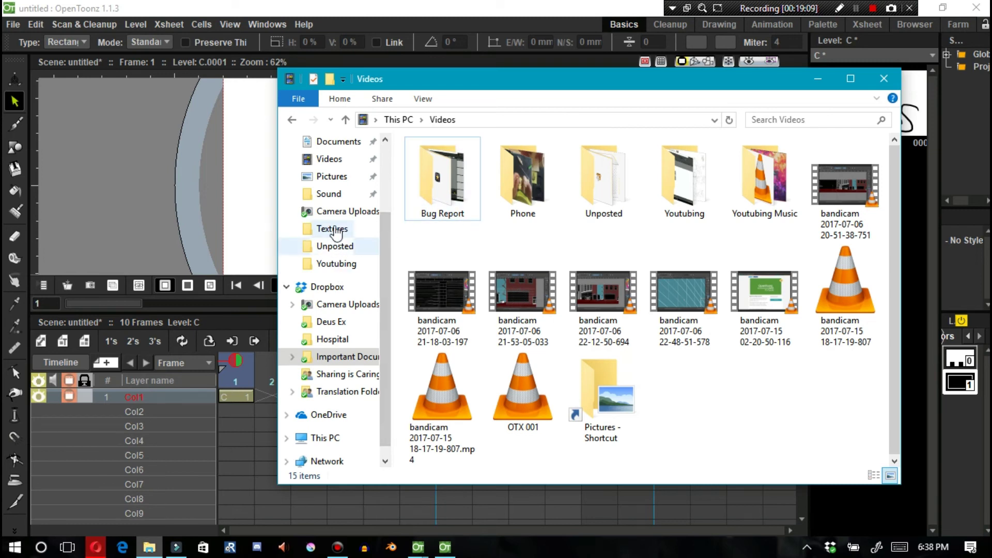
{"action": "left_click", "coordinate": [328, 177]}
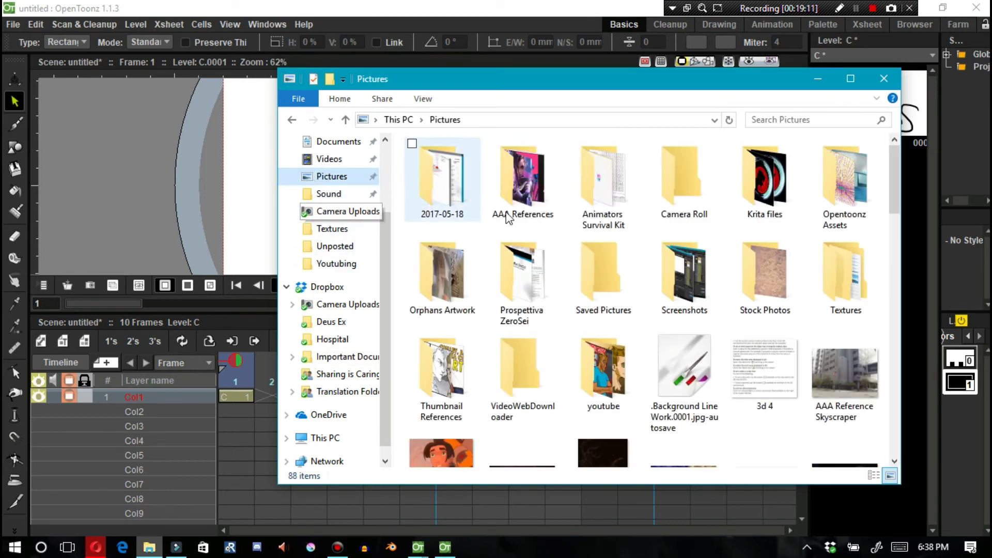
{"action": "double_click", "coordinate": [842, 186]}
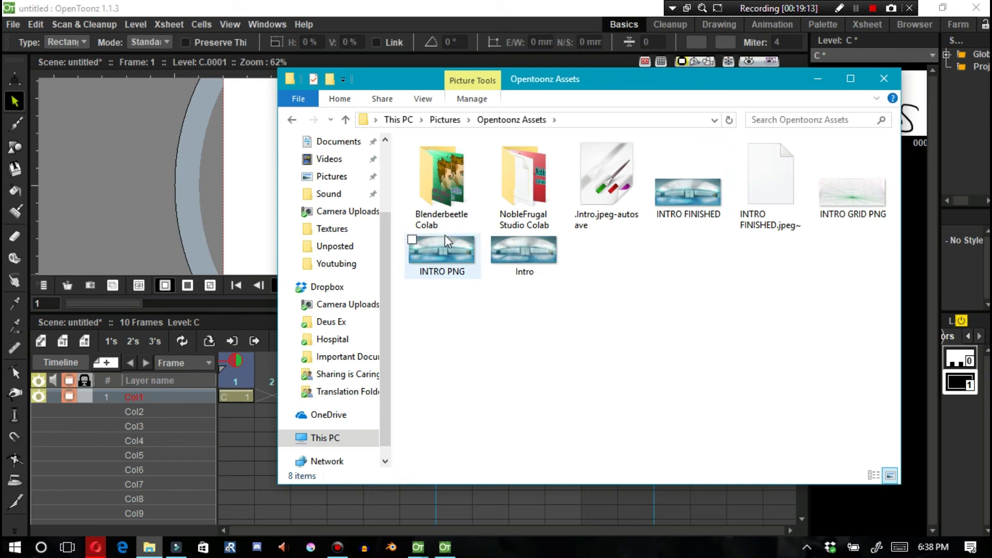
{"action": "left_click_drag", "start_coordinate": [638, 87], "coordinate": [807, 97]}
{"action": "left_click_drag", "start_coordinate": [594, 249], "coordinate": [356, 191]}
{"action": "left_click", "coordinate": [434, 296]}
{"action": "left_click", "coordinate": [463, 332]}
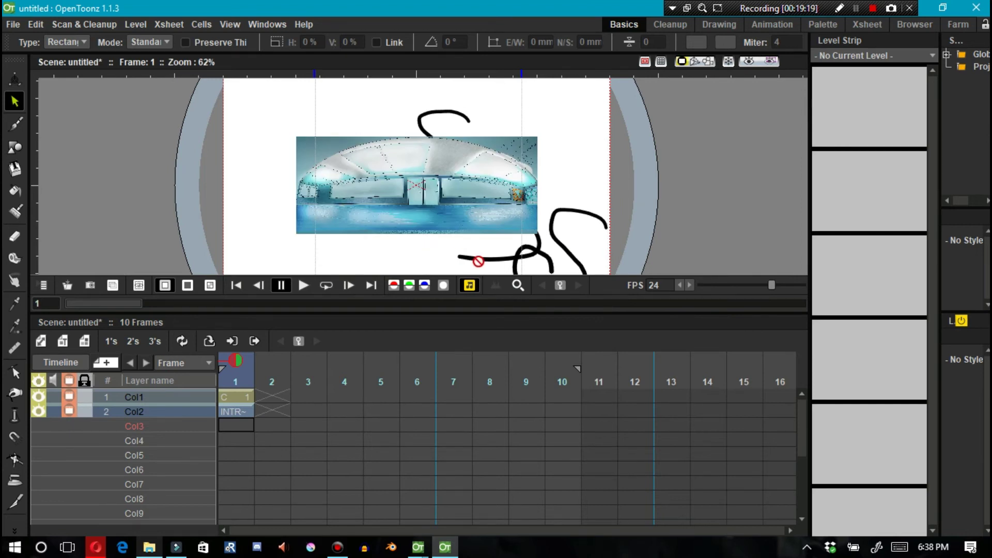
- Switch to the regular OpenToonz window and examine how large INTRO PNG is against the camera frame in the Intro scene
{"action": "mouse_move", "coordinate": [418, 546]}
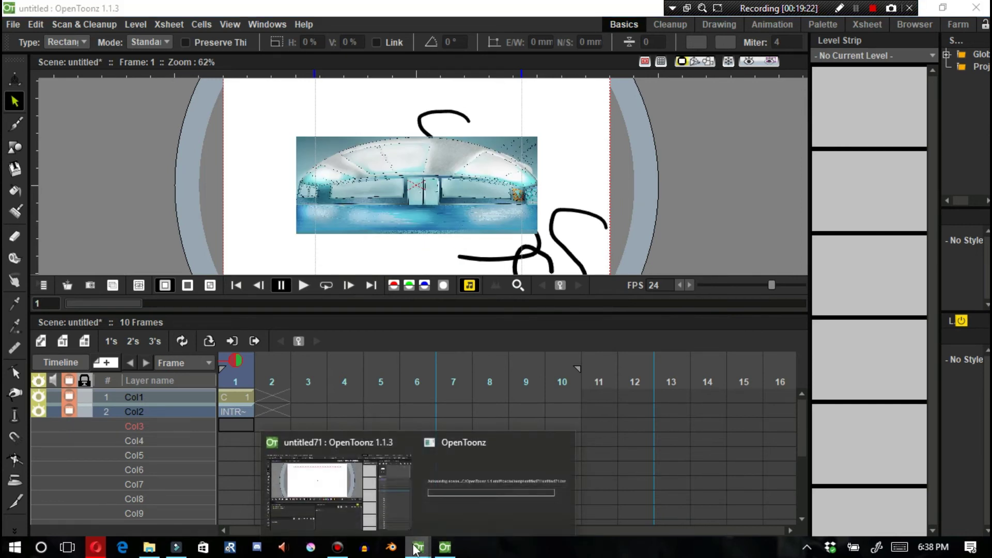
{"action": "left_click", "coordinate": [359, 502]}
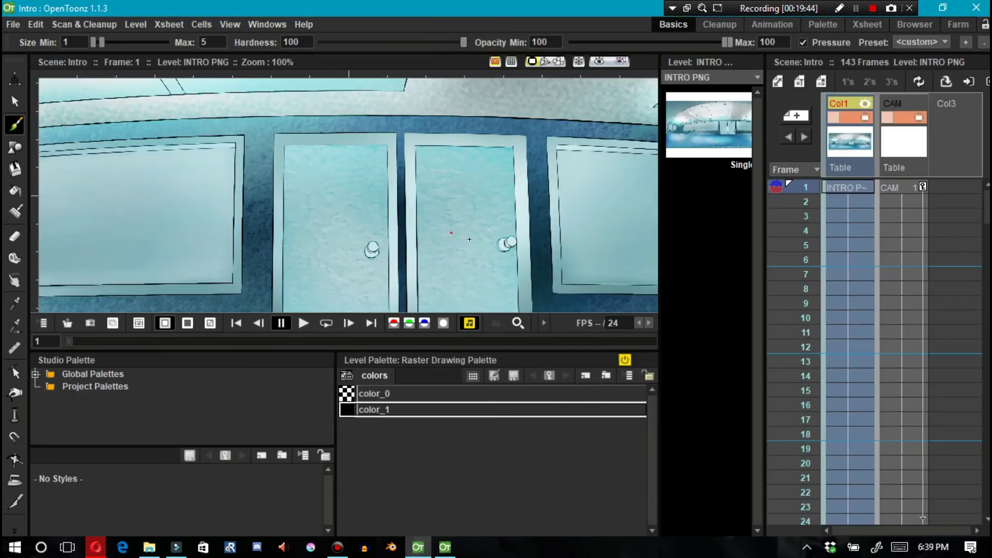
{"action": "scroll", "coordinate": [469, 239], "scroll_direction": "up", "scroll_amount": 1}
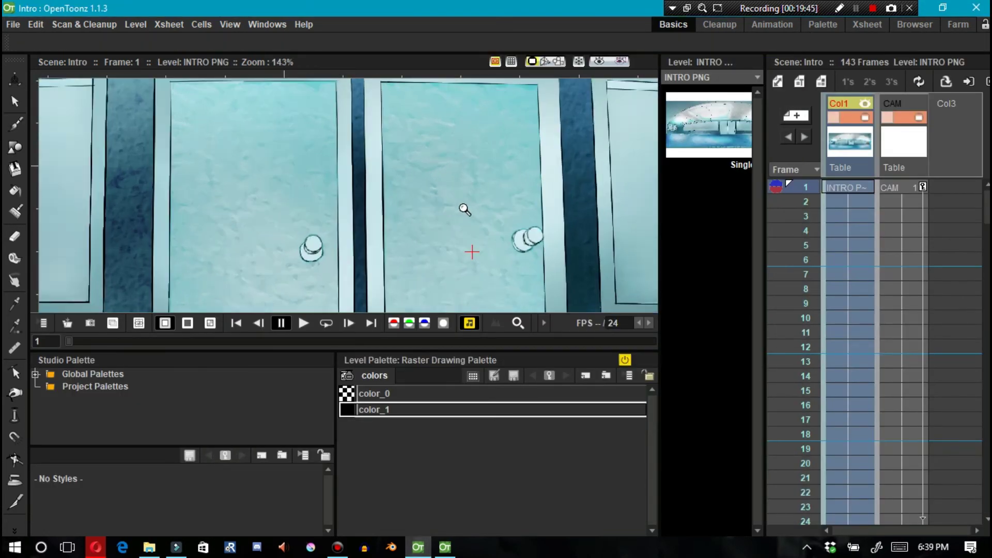
{"action": "scroll", "coordinate": [469, 248], "scroll_direction": "down", "scroll_amount": 4}
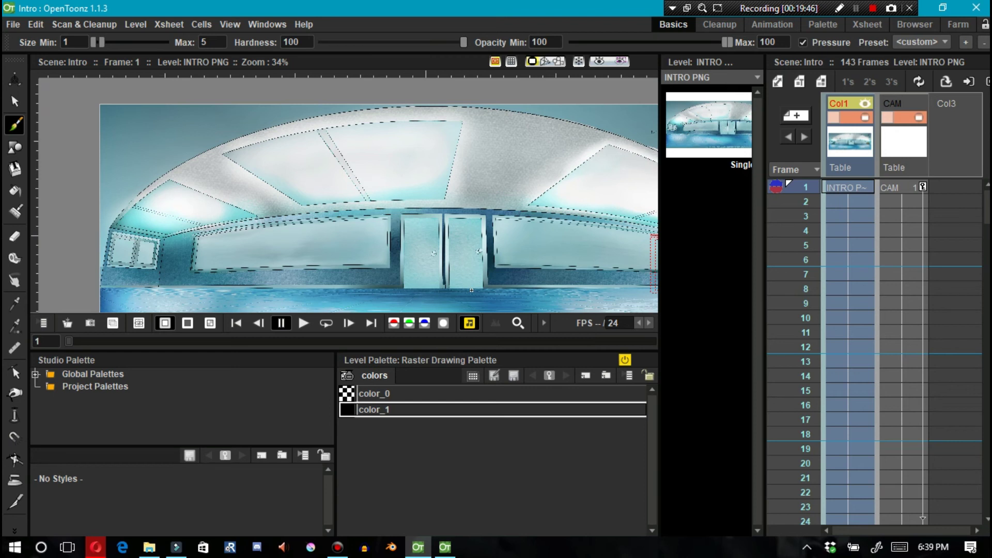
{"action": "scroll", "coordinate": [372, 253], "scroll_direction": "up", "scroll_amount": 2}
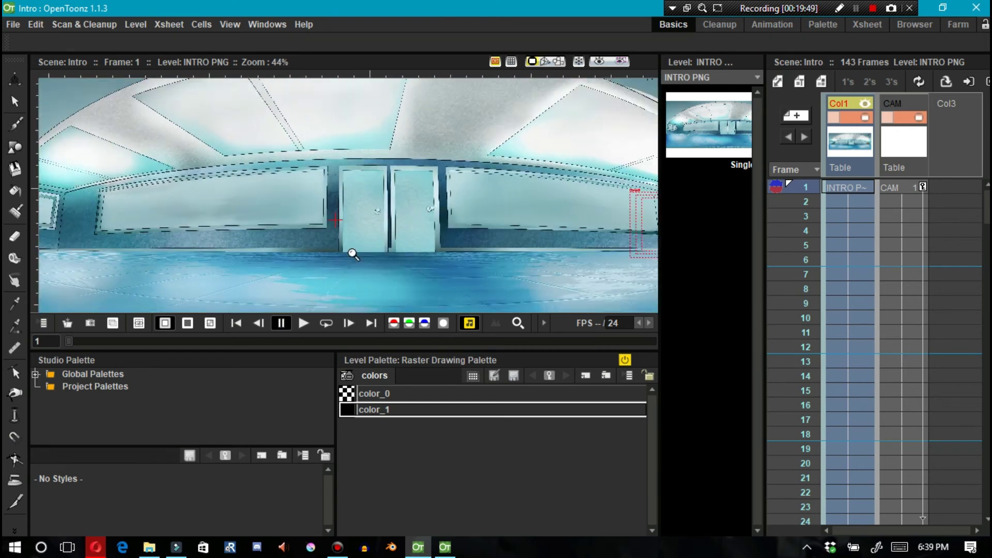
{"action": "scroll", "coordinate": [351, 238], "scroll_direction": "down", "scroll_amount": 3}
{"action": "key", "text": "b"}
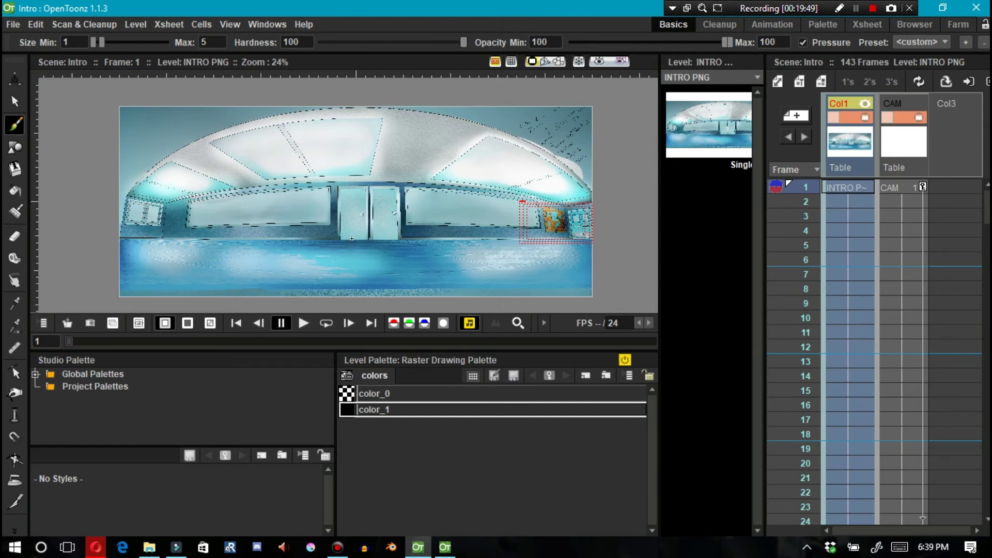
{"action": "key", "text": "space"}
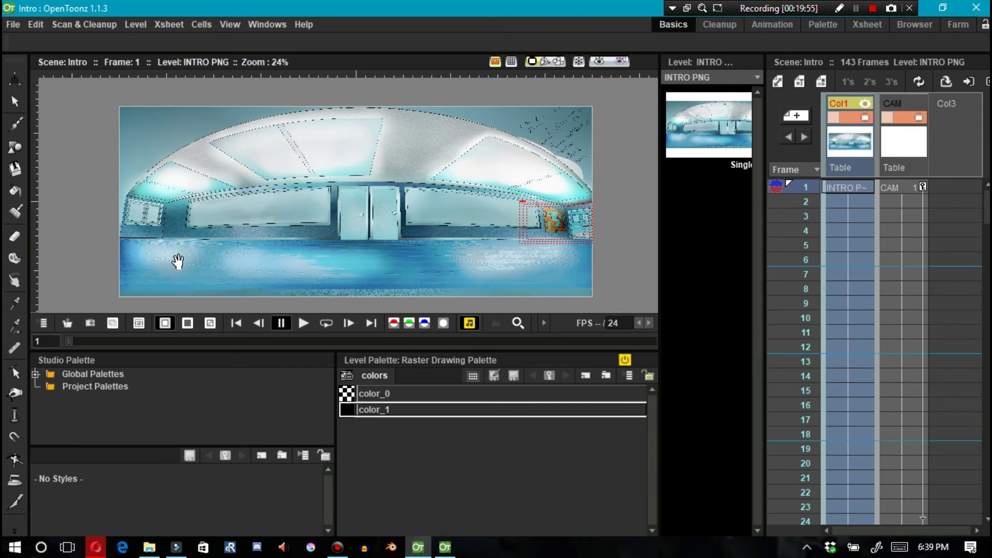
{"action": "left_click_drag", "start_coordinate": [168, 262], "coordinate": [156, 257]}
{"action": "left_click", "coordinate": [149, 546]}
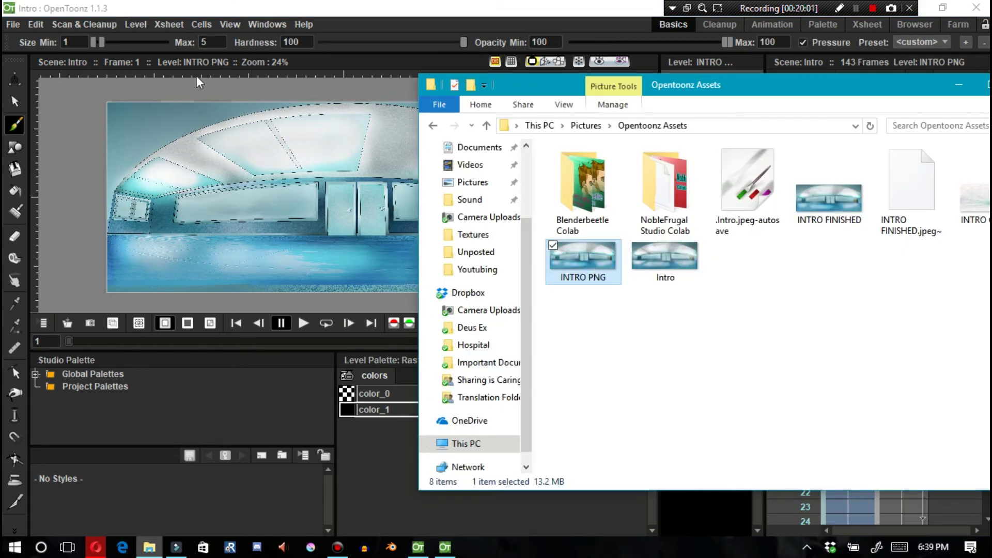
{"action": "left_click", "coordinate": [219, 8]}
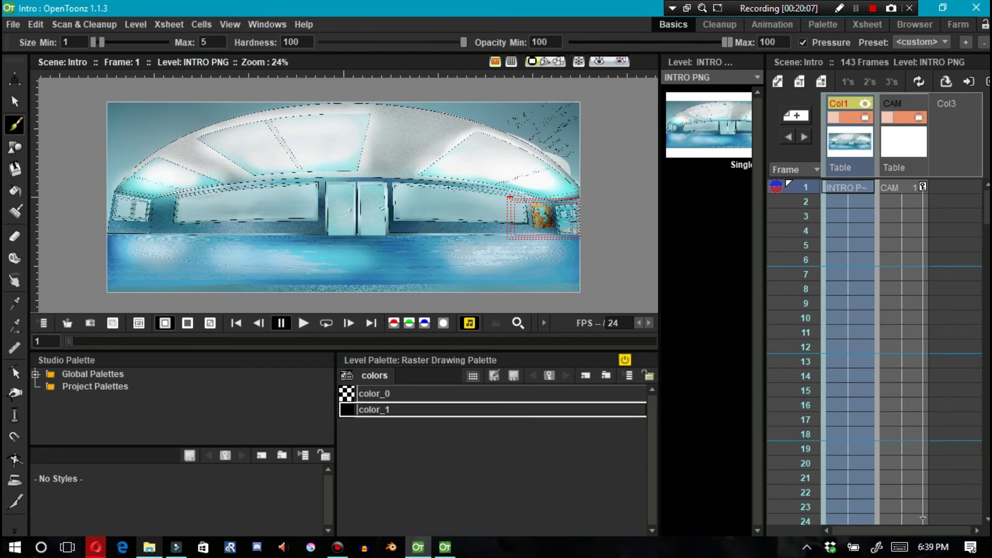
{"action": "scroll", "coordinate": [393, 221], "scroll_direction": "down", "scroll_amount": 1}
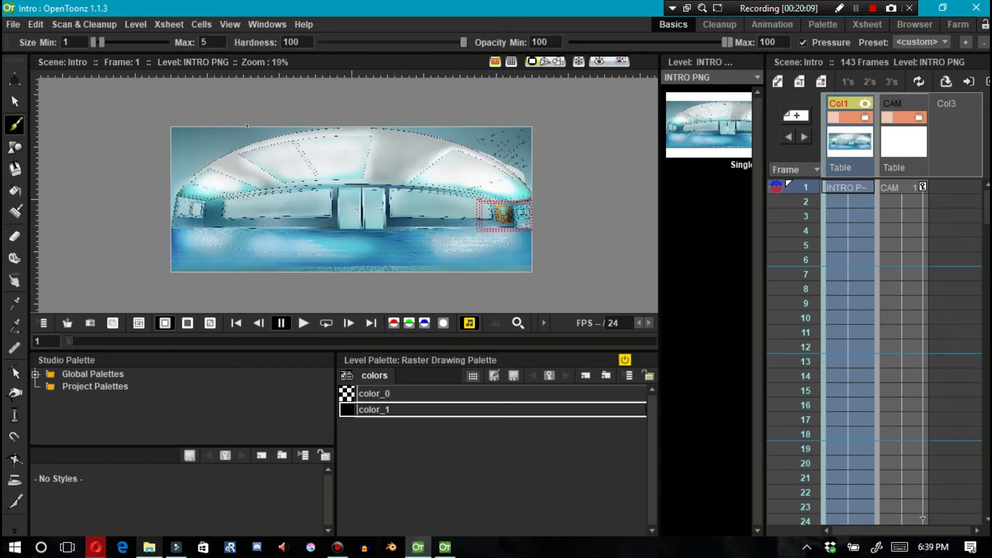
- Return to the experimental build's untitled scene and set the INTRO PNG level's width to 40 inches in its Level Settings
{"action": "left_click", "coordinate": [443, 551]}
{"action": "key", "text": "shift+space"}
{"action": "left_click_drag", "start_coordinate": [437, 180], "coordinate": [437, 226]}
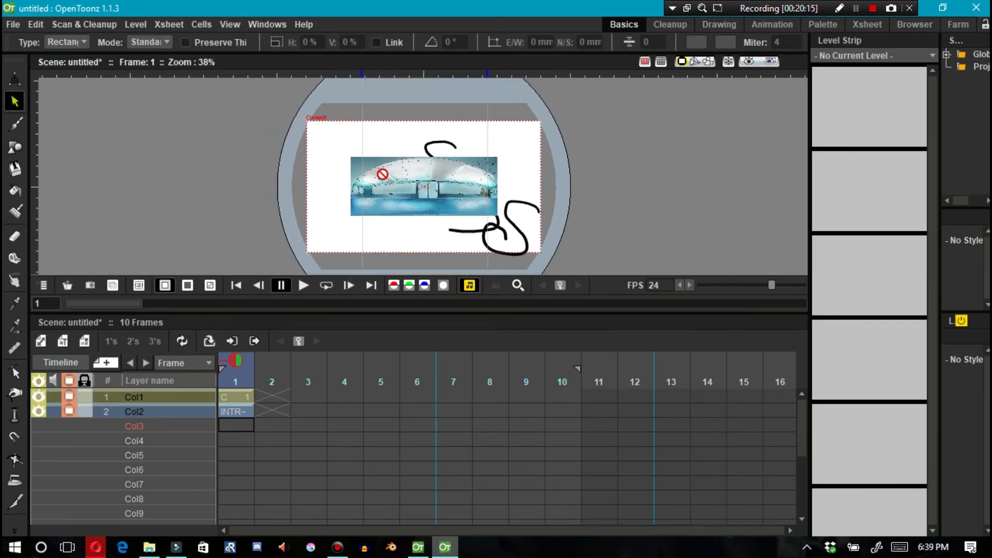
{"action": "left_click_drag", "start_coordinate": [361, 70], "coordinate": [525, 25]}
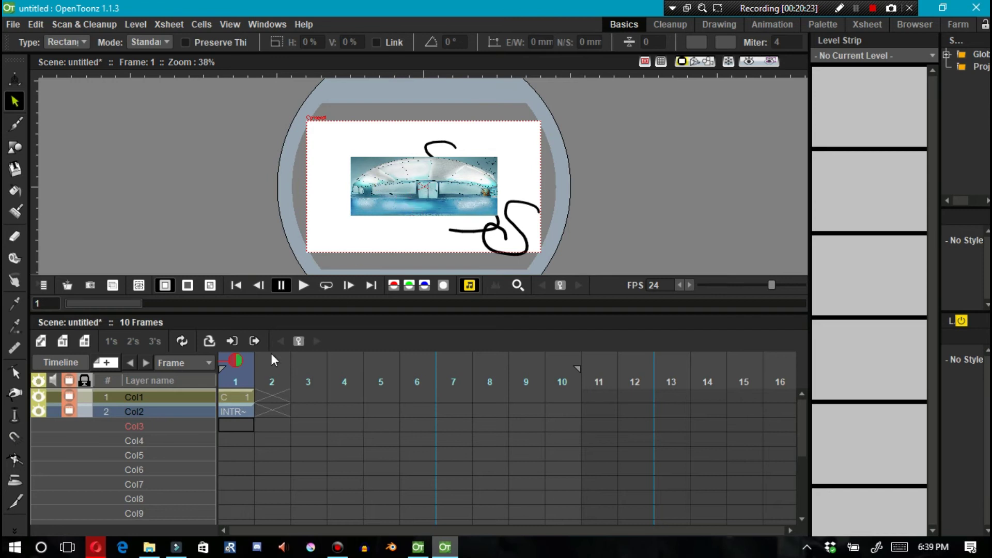
{"action": "left_click", "coordinate": [241, 411]}
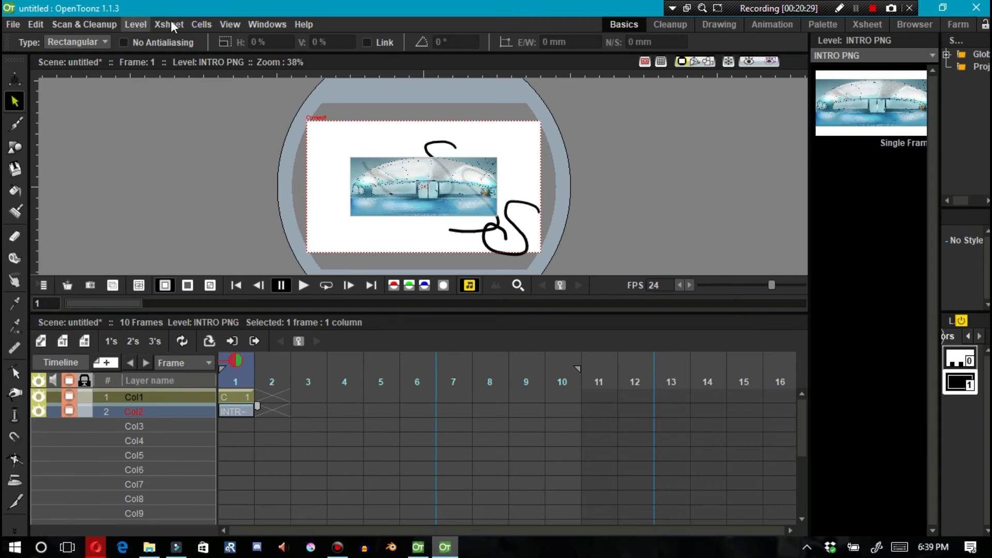
{"action": "left_click", "coordinate": [135, 24]}
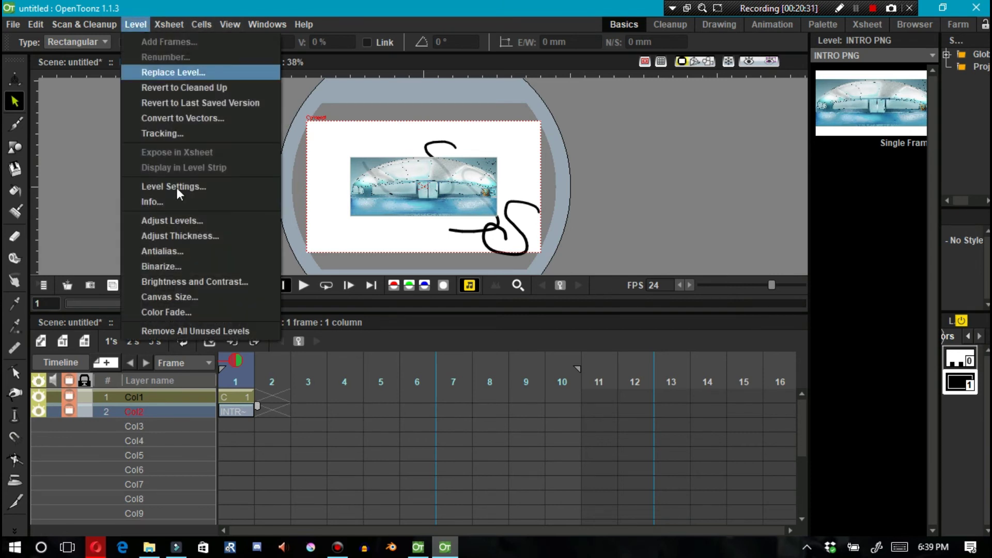
{"action": "left_click", "coordinate": [165, 186]}
{"action": "left_click", "coordinate": [542, 281]}
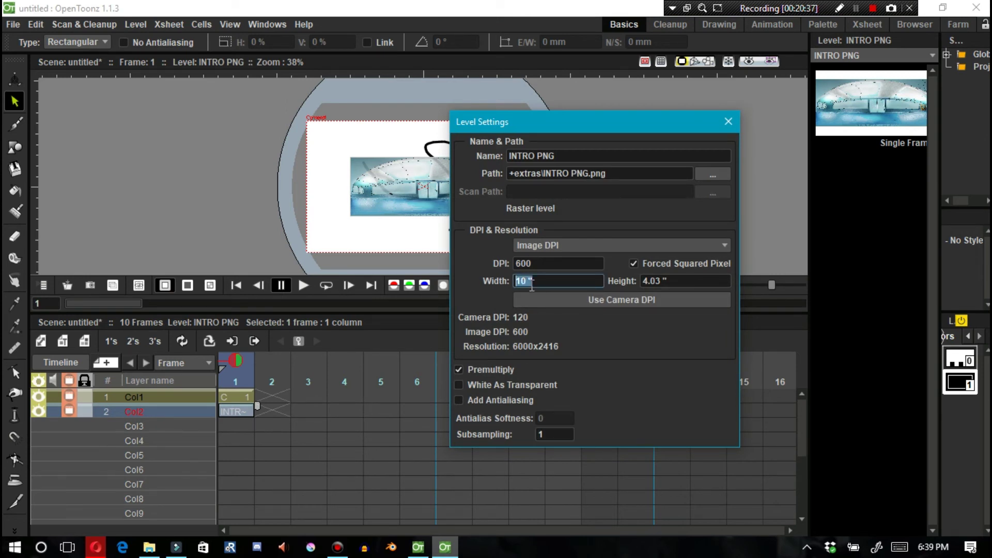
{"action": "type", "text": "40"}
{"action": "key", "text": "Return"}
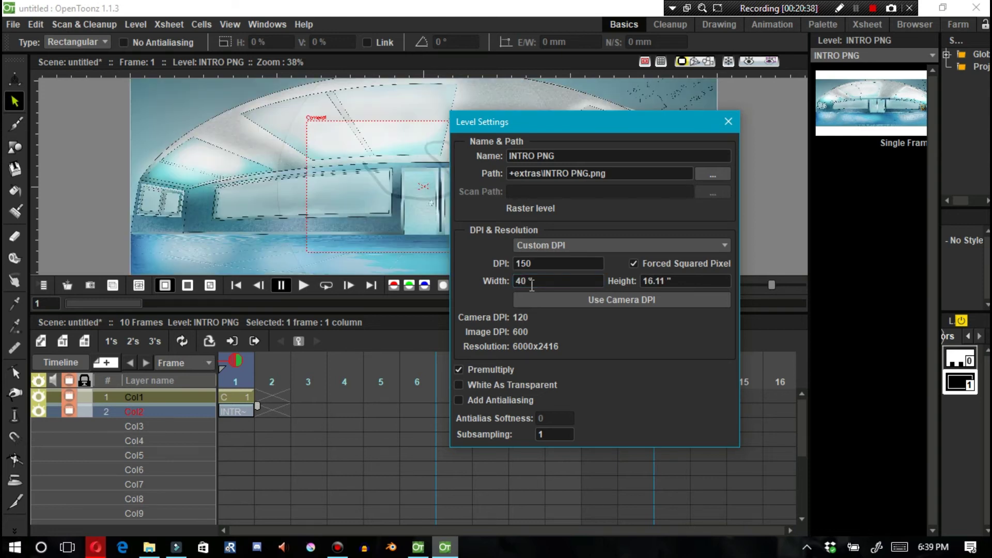
{"action": "left_click", "coordinate": [723, 123]}
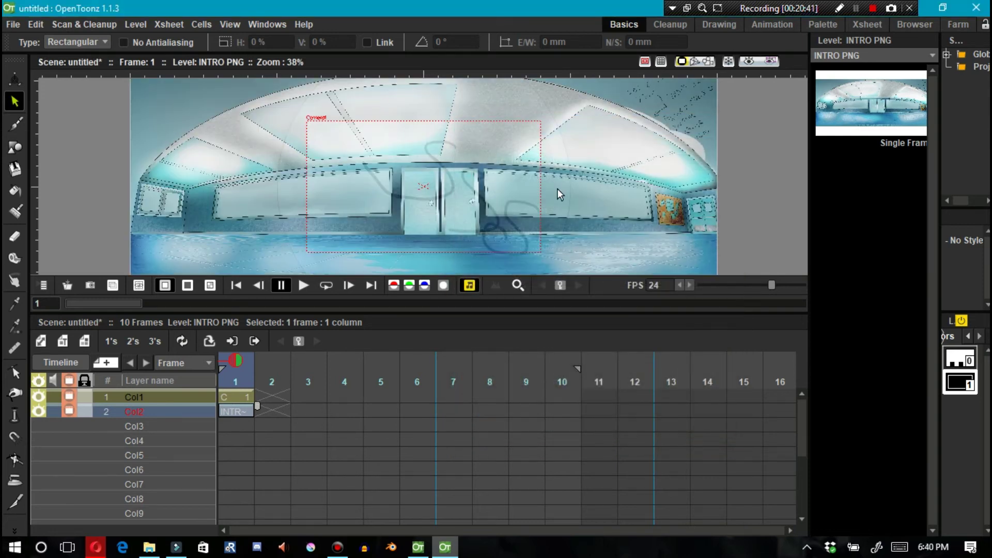
- Inspect the enlarged INTRO PNG image against the camera frame in the viewer
{"action": "key", "text": "shift+space"}
{"action": "scroll", "coordinate": [744, 217], "scroll_direction": "down", "scroll_amount": 3}
{"action": "key", "text": "s"}
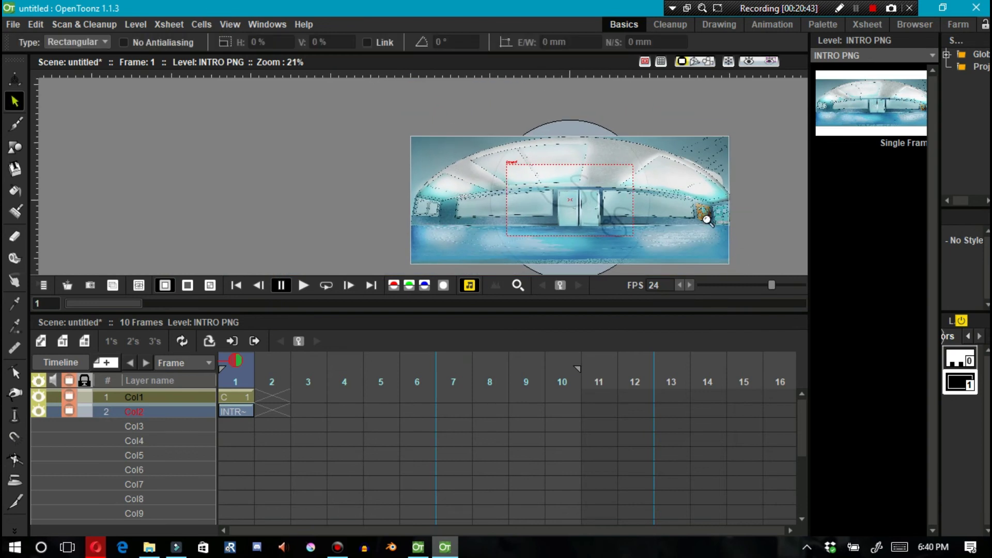
{"action": "key", "text": "shift+space"}
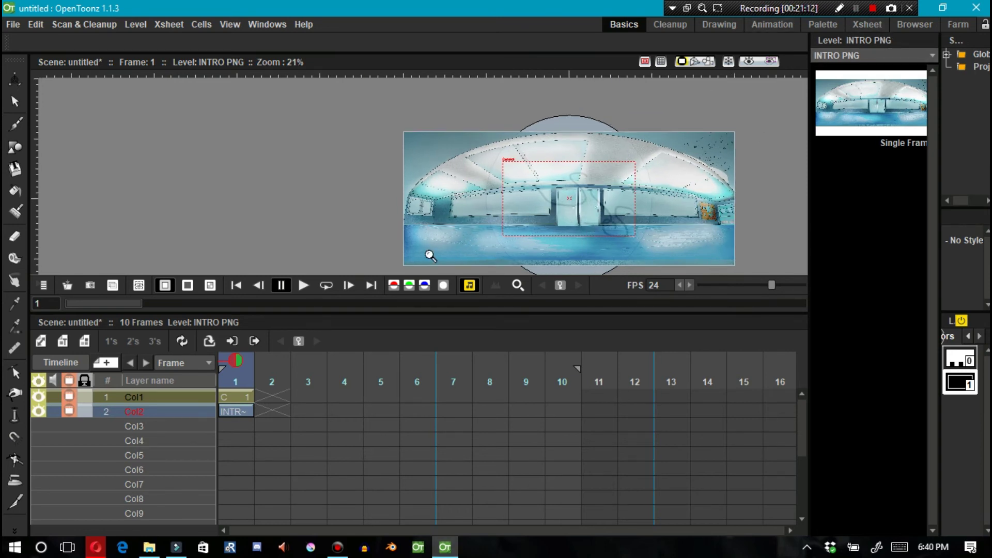
{"action": "left_click_drag", "start_coordinate": [623, 215], "coordinate": [605, 183]}
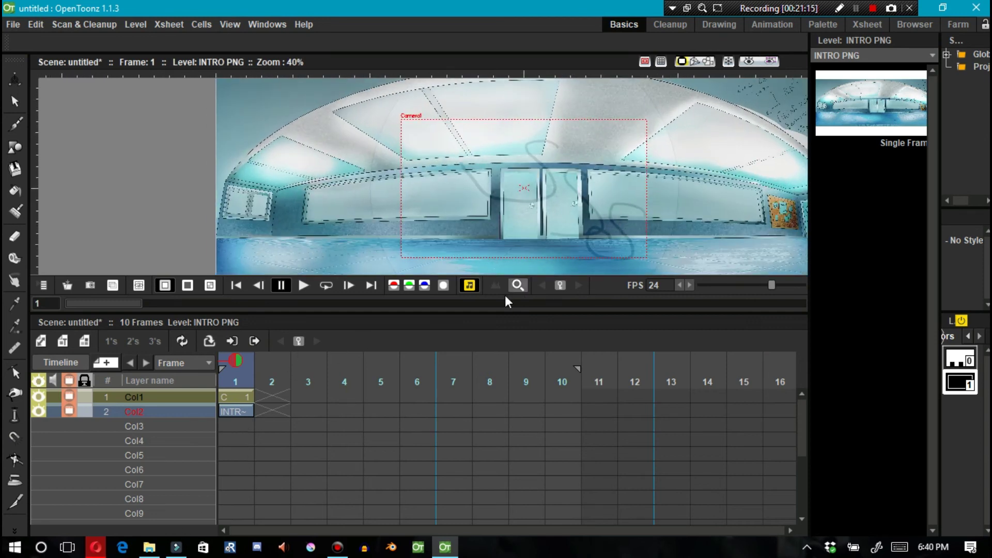
- Remove INTRO PNG from Col2 and undo the S-shaped strokes on Col1 along with level C that holds them
{"action": "key", "text": "Delete"}
{"action": "key", "text": "ctrl+z"}
{"action": "key", "text": "ctrl+z"}
{"action": "key", "text": "ctrl+z"}
{"action": "key", "text": "ctrl+z"}
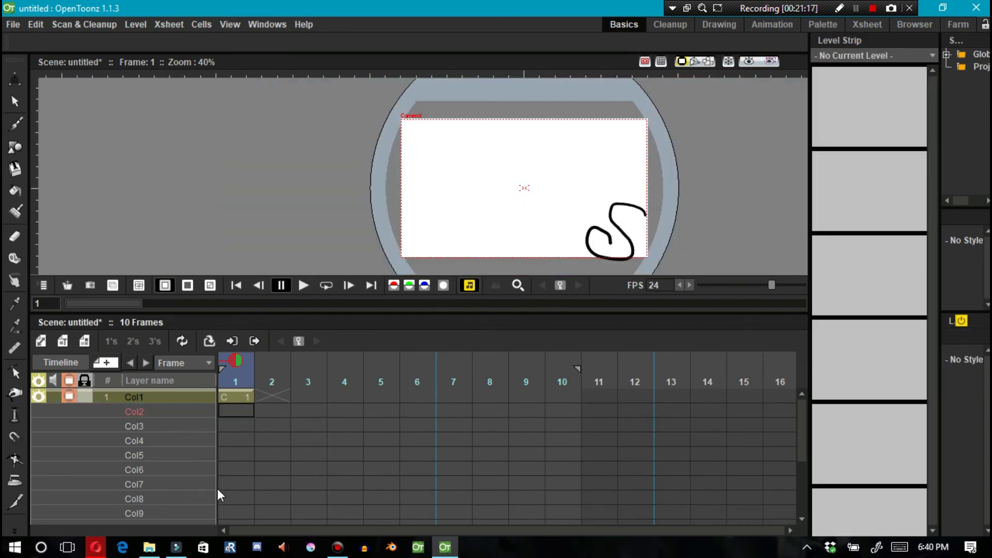
{"action": "key", "text": "ctrl+z"}
{"action": "key", "text": "ctrl+z"}
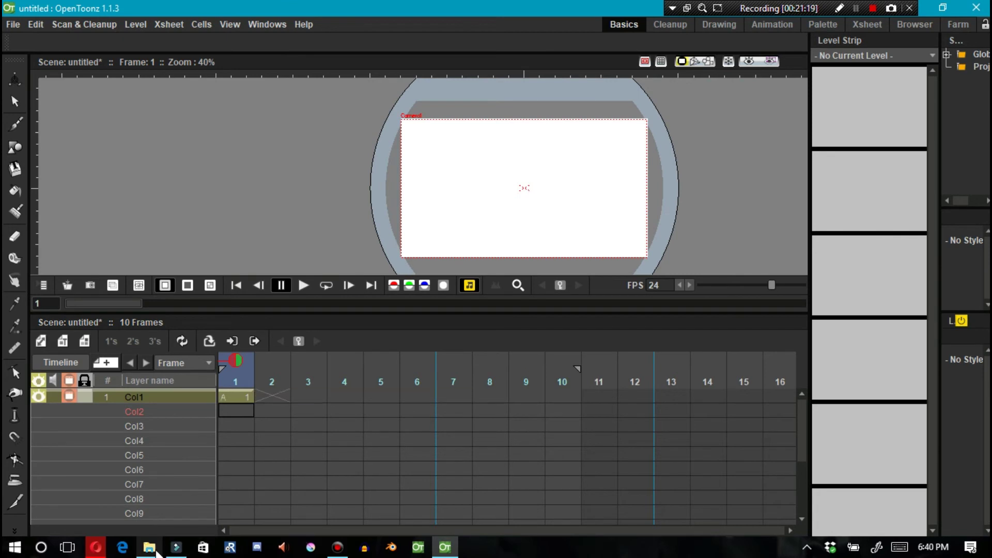
- Switch to the OpenToonz Experimental page in the browser and highlight the Vector Brush - Shift for Straight Line feature
{"action": "left_click", "coordinate": [149, 547]}
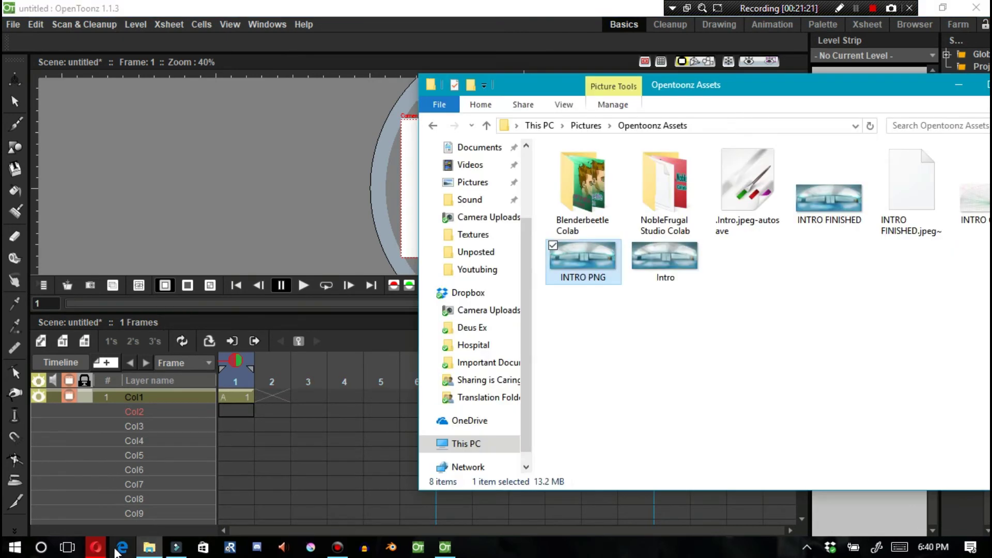
{"action": "left_click", "coordinate": [96, 547]}
{"action": "mouse_move", "coordinate": [299, 289]}
{"action": "left_mouse_down"}
{"action": "mouse_move", "coordinate": [403, 290]}
{"action": "mouse_move", "coordinate": [411, 316]}
{"action": "left_mouse_up"}
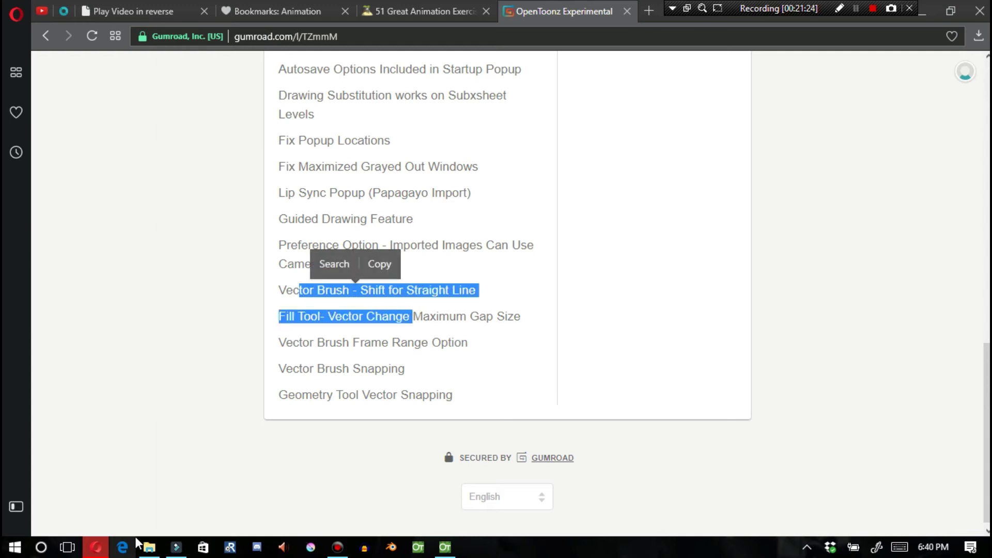
- Return to the experimental OpenToonz scene and try to draw with the Brush tool on frame 1 of Col2
{"action": "left_click", "coordinate": [445, 547]}
{"action": "key", "text": "b"}
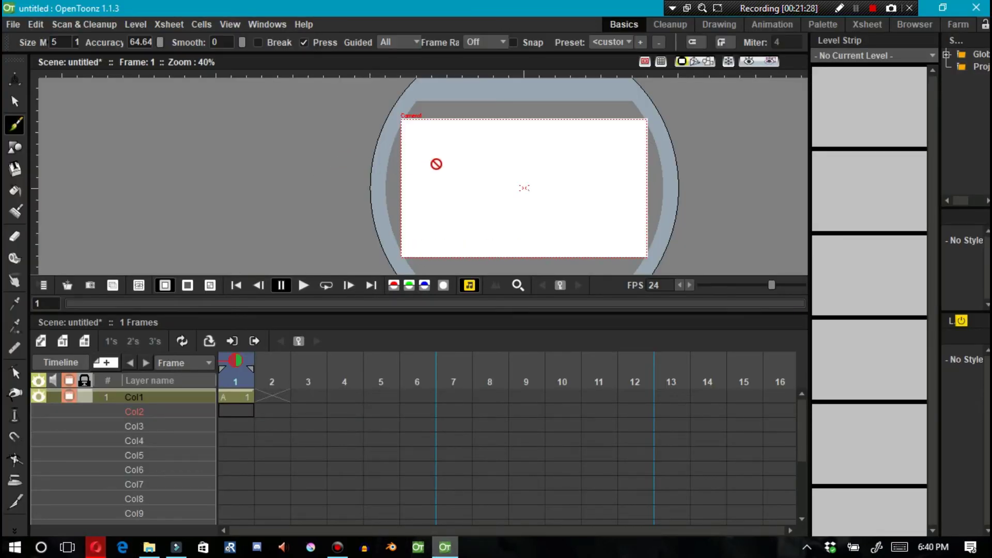
{"action": "left_click", "coordinate": [236, 410]}
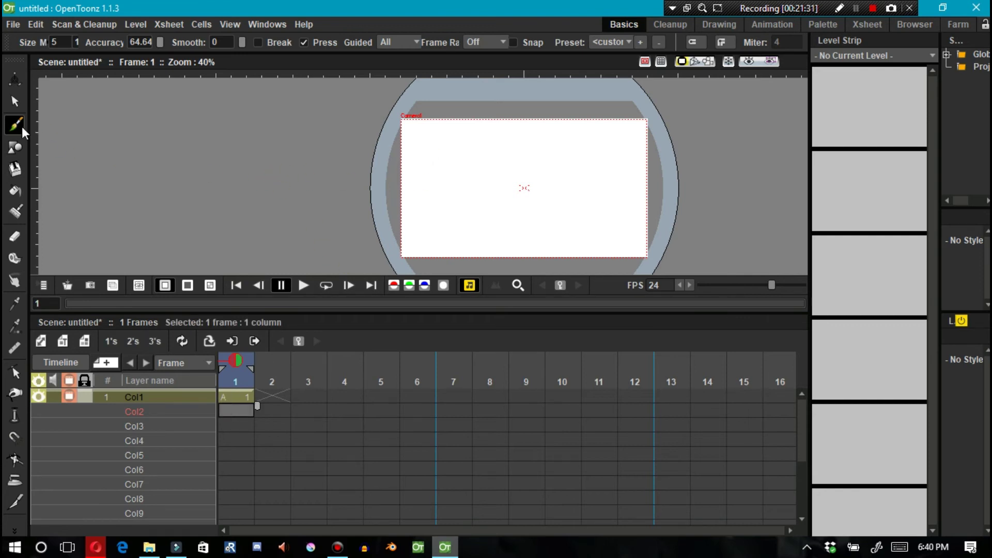
{"action": "left_click", "coordinate": [505, 199]}
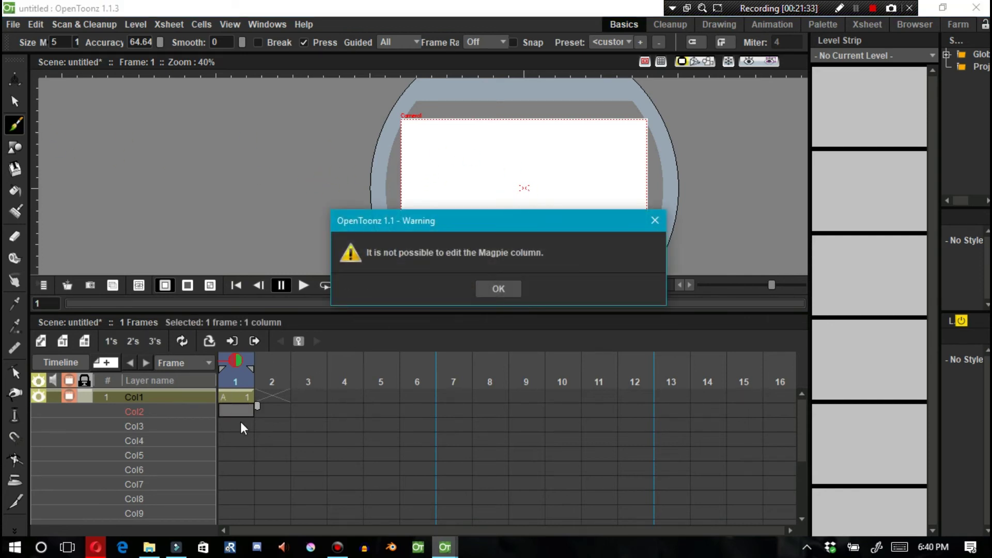
{"action": "left_click", "coordinate": [483, 287]}
- Draw a curved stroke and a fan of straight lines on frame 2 of Col1 with the vector Brush
{"action": "left_click", "coordinate": [263, 398]}
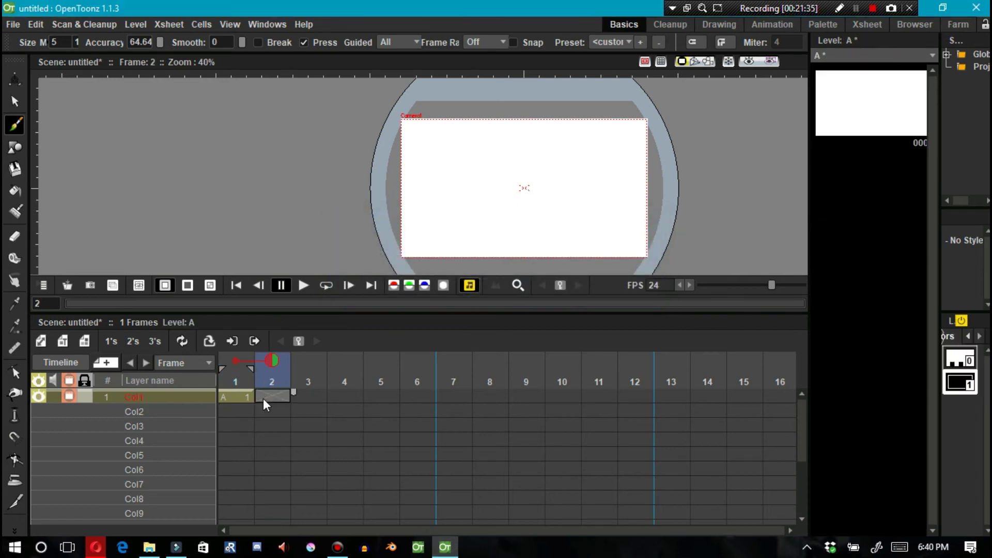
{"action": "mouse_move", "coordinate": [430, 164]}
{"action": "left_mouse_down"}
{"action": "mouse_move", "coordinate": [444, 149]}
{"action": "mouse_move", "coordinate": [465, 202]}
{"action": "mouse_move", "coordinate": [489, 193]}
{"action": "mouse_move", "coordinate": [475, 167]}
{"action": "mouse_move", "coordinate": [490, 145]}
{"action": "mouse_move", "coordinate": [504, 157]}
{"action": "mouse_move", "coordinate": [497, 224]}
{"action": "mouse_move", "coordinate": [523, 229]}
{"action": "mouse_move", "coordinate": [507, 195]}
{"action": "mouse_move", "coordinate": [520, 173]}
{"action": "mouse_move", "coordinate": [545, 213]}
{"action": "mouse_move", "coordinate": [636, 247]}
{"action": "left_mouse_up"}
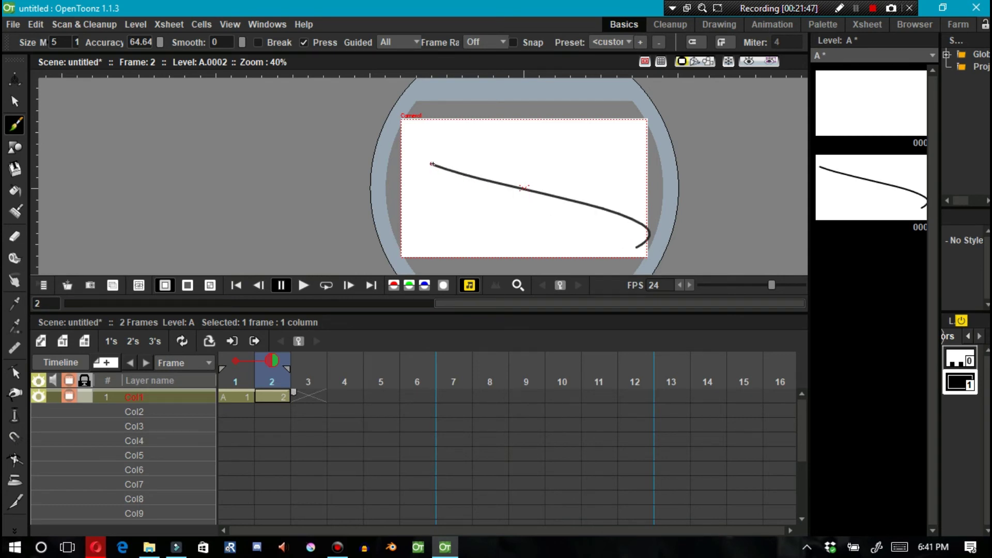
{"action": "left_click_drag", "start_coordinate": [433, 164], "coordinate": [574, 245]}
{"action": "mouse_move", "coordinate": [432, 164]}
{"action": "left_mouse_down"}
{"action": "mouse_move", "coordinate": [587, 232]}
{"action": "mouse_move", "coordinate": [542, 170]}
{"action": "mouse_move", "coordinate": [626, 187]}
{"action": "mouse_move", "coordinate": [614, 149]}
{"action": "left_mouse_up"}
{"action": "left_click_drag", "start_coordinate": [434, 165], "coordinate": [607, 173]}
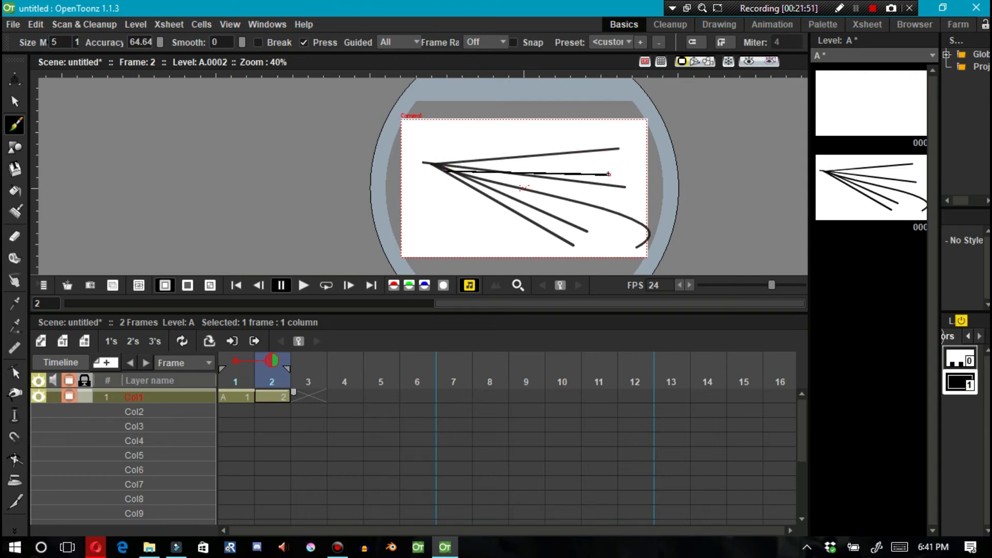
{"action": "left_click_drag", "start_coordinate": [438, 164], "coordinate": [587, 136]}
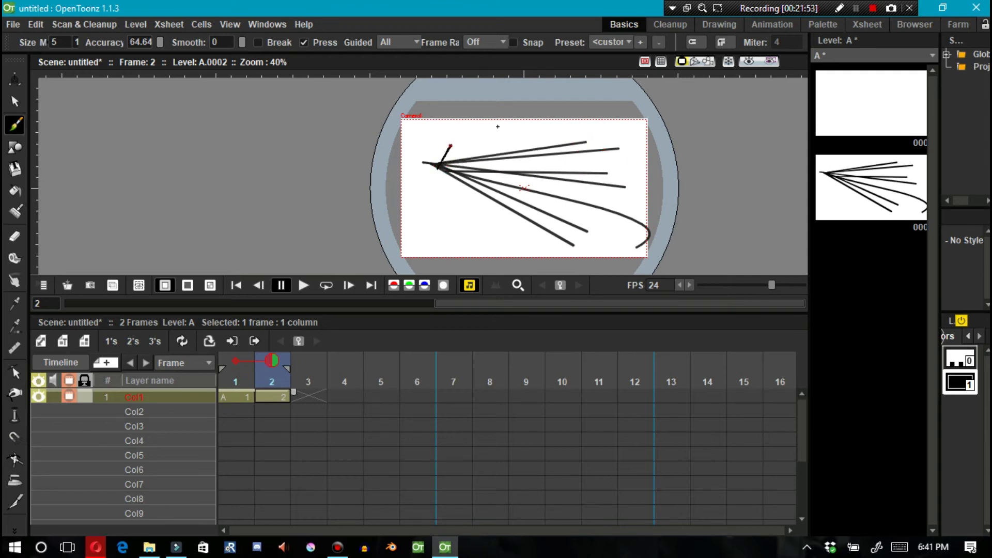
{"action": "left_click_drag", "start_coordinate": [498, 127], "coordinate": [553, 127]}
{"action": "left_click_drag", "start_coordinate": [453, 132], "coordinate": [459, 119]}
{"action": "mouse_move", "coordinate": [438, 166]}
{"action": "left_mouse_down"}
{"action": "mouse_move", "coordinate": [493, 260]}
{"action": "mouse_move", "coordinate": [539, 257]}
{"action": "left_mouse_up"}
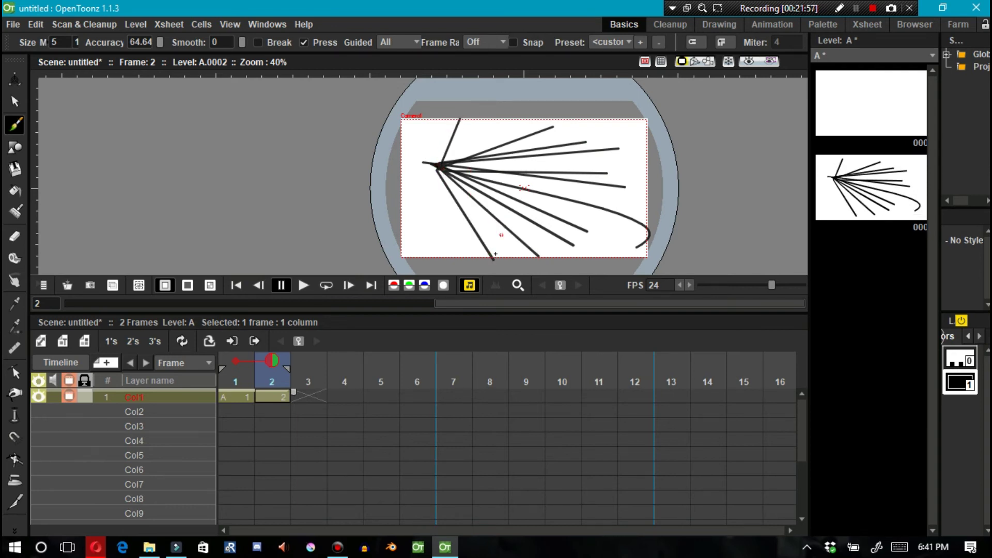
- Undo the curved stroke and the fan of straight lines on frame 2
{"action": "key", "text": "ctrl+z"}
{"action": "key", "text": "ctrl+z"}
{"action": "key", "text": "ctrl+z"}
{"action": "key", "text": "ctrl+z"}
{"action": "key", "text": "ctrl+z"}
{"action": "key", "text": "ctrl+z"}
{"action": "key", "text": "ctrl+z"}
{"action": "key", "text": "ctrl+z"}
{"action": "key", "text": "ctrl+z"}
{"action": "key", "text": "ctrl+z"}
{"action": "key", "text": "ctrl+z"}
{"action": "key", "text": "ctrl+z"}
{"action": "key", "text": "ctrl+z"}
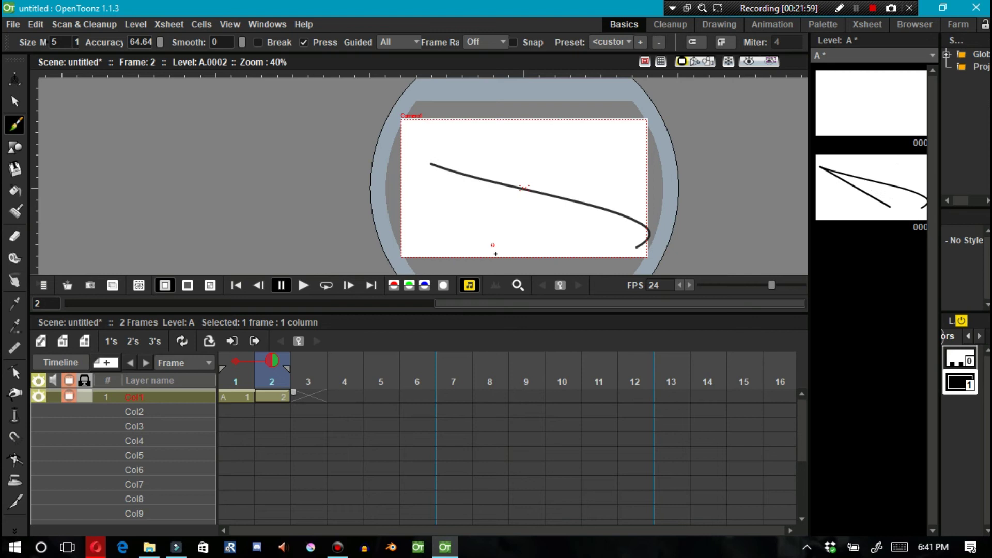
- Draw another set of straight brush lines spreading across the camera frame on frame 2 of Col1
{"action": "mouse_move", "coordinate": [430, 164]}
{"action": "left_mouse_down"}
{"action": "mouse_move", "coordinate": [544, 244]}
{"action": "mouse_move", "coordinate": [572, 234]}
{"action": "mouse_move", "coordinate": [595, 204]}
{"action": "mouse_move", "coordinate": [591, 128]}
{"action": "mouse_move", "coordinate": [641, 156]}
{"action": "mouse_move", "coordinate": [656, 194]}
{"action": "left_mouse_up"}
{"action": "mouse_move", "coordinate": [475, 187]}
{"action": "left_mouse_down"}
{"action": "mouse_move", "coordinate": [584, 230]}
{"action": "mouse_move", "coordinate": [561, 252]}
{"action": "left_mouse_up"}
{"action": "left_click_drag", "start_coordinate": [445, 179], "coordinate": [530, 264]}
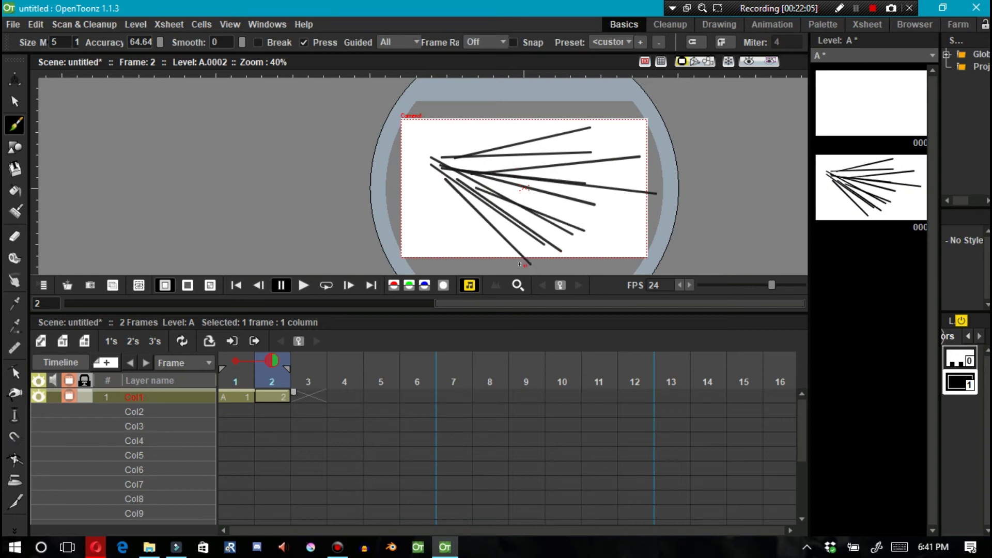
- Undo the second set of straight lines on frame 2
{"action": "key", "text": "ctrl+z"}
{"action": "key", "text": "ctrl+z"}
{"action": "key", "text": "ctrl+z"}
{"action": "key", "text": "ctrl+z"}
{"action": "key", "text": "ctrl+z"}
{"action": "key", "text": "ctrl+z"}
{"action": "key", "text": "ctrl+z"}
{"action": "key", "text": "ctrl+z"}
{"action": "key", "text": "ctrl+z"}
{"action": "key", "text": "ctrl+z"}
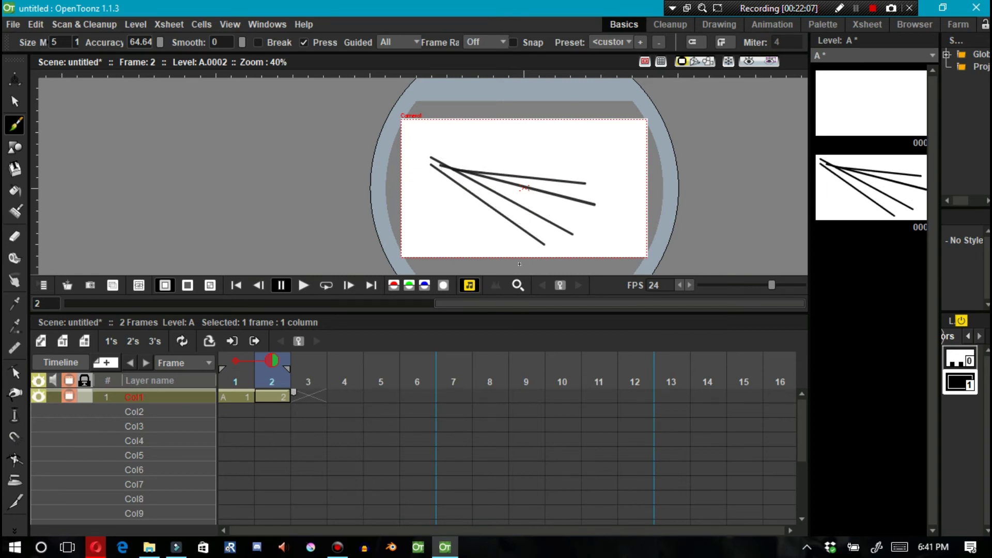
{"action": "key", "text": "ctrl+z"}
- Draw three more brush strokes across the camera frame on frame 2 and undo them
{"action": "mouse_move", "coordinate": [408, 144]}
{"action": "left_mouse_down"}
{"action": "mouse_move", "coordinate": [473, 203]}
{"action": "mouse_move", "coordinate": [505, 150]}
{"action": "mouse_move", "coordinate": [548, 182]}
{"action": "mouse_move", "coordinate": [555, 168]}
{"action": "mouse_move", "coordinate": [605, 220]}
{"action": "mouse_move", "coordinate": [589, 196]}
{"action": "left_mouse_up"}
{"action": "mouse_move", "coordinate": [426, 126]}
{"action": "left_mouse_down"}
{"action": "mouse_move", "coordinate": [521, 155]}
{"action": "mouse_move", "coordinate": [526, 190]}
{"action": "mouse_move", "coordinate": [574, 199]}
{"action": "left_mouse_up"}
{"action": "mouse_move", "coordinate": [497, 136]}
{"action": "left_mouse_down"}
{"action": "mouse_move", "coordinate": [564, 167]}
{"action": "mouse_move", "coordinate": [568, 229]}
{"action": "mouse_move", "coordinate": [641, 132]}
{"action": "mouse_move", "coordinate": [758, 172]}
{"action": "mouse_move", "coordinate": [561, 192]}
{"action": "left_mouse_up"}
{"action": "key", "text": "ctrl+z"}
{"action": "key", "text": "ctrl+z"}
{"action": "key", "text": "ctrl+z"}
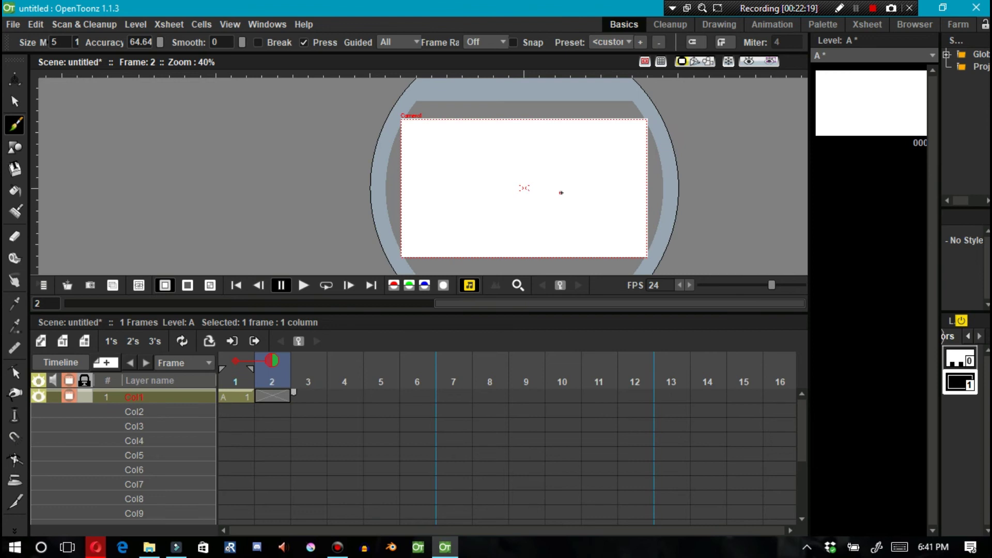
- Check the remaining vector brush features listed on the browser page and return to the experimental OpenToonz scene
{"action": "left_click", "coordinate": [96, 549]}
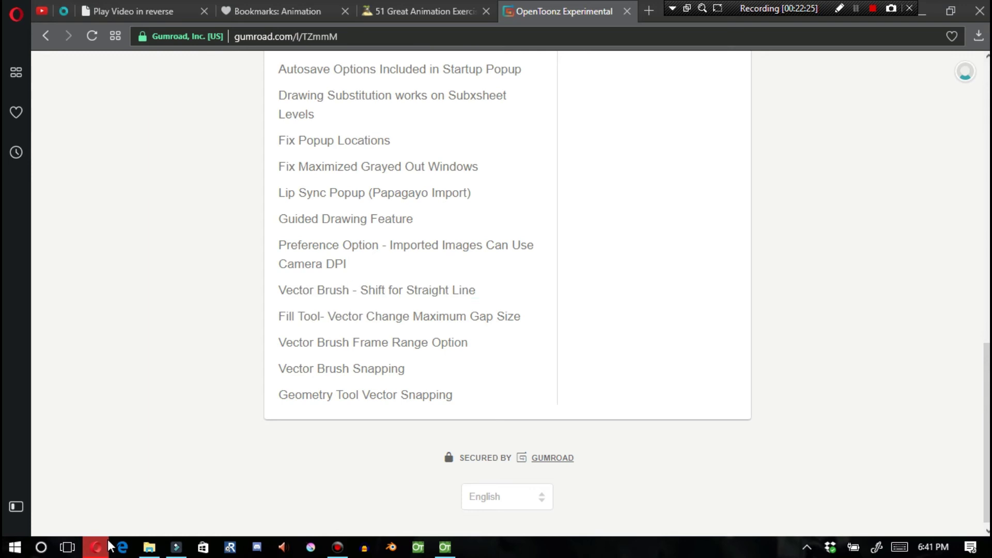
{"action": "left_click", "coordinate": [444, 546]}
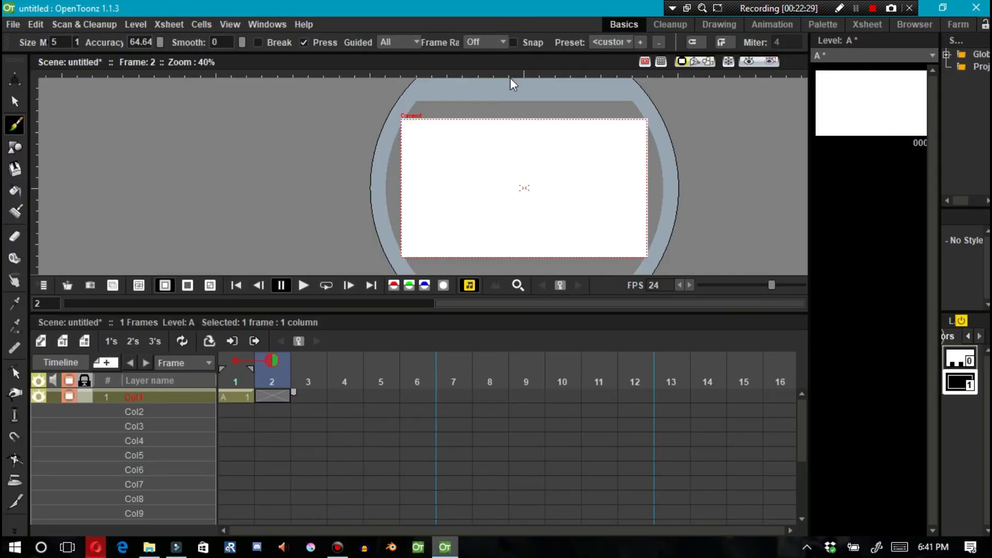
{"action": "left_click", "coordinate": [831, 116]}
{"action": "right_click", "coordinate": [846, 117]}
{"action": "left_click", "coordinate": [839, 417]}
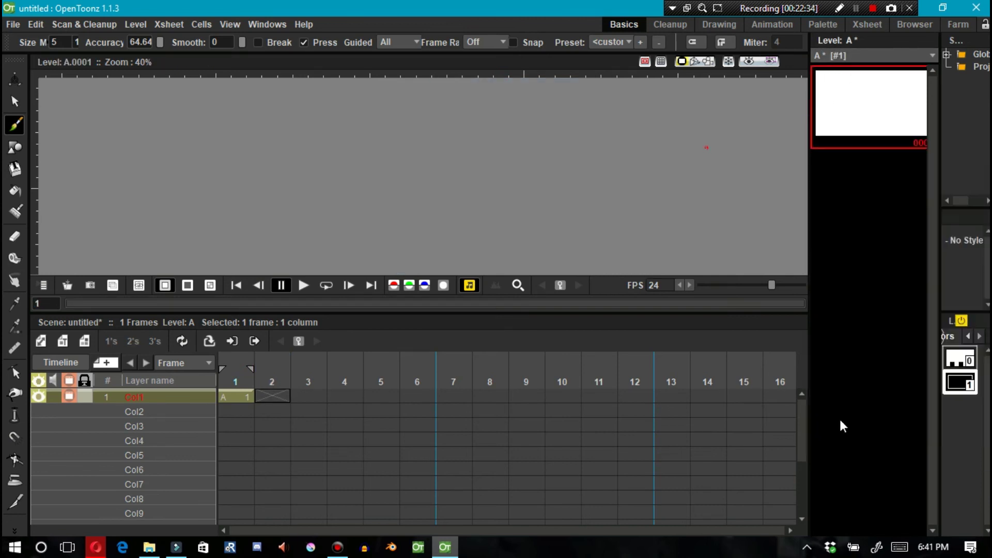
{"action": "key", "text": "ctrl+z"}
- Add frames 2 to 30 to level A and select its first drawing in the Level Strip
{"action": "right_click", "coordinate": [838, 107]}
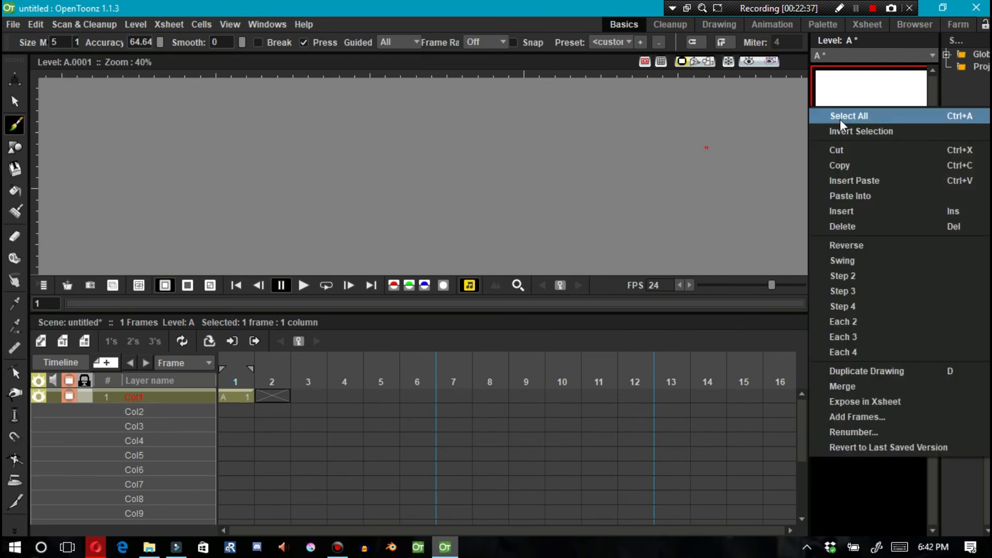
{"action": "left_click", "coordinate": [826, 418]}
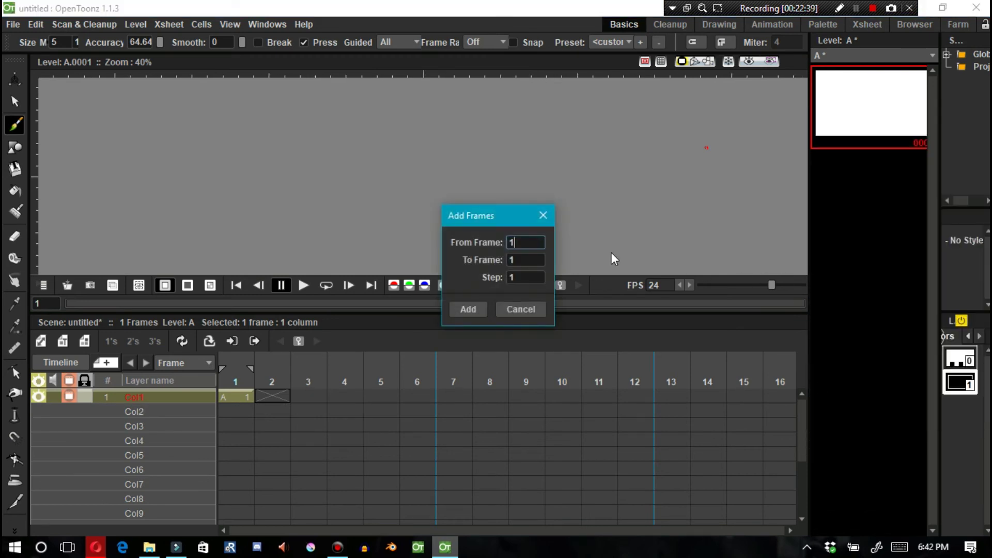
{"action": "double_click", "coordinate": [518, 243]}
{"action": "type", "text": "2"}
{"action": "key", "text": "Tab"}
{"action": "left_click", "coordinate": [452, 311]}
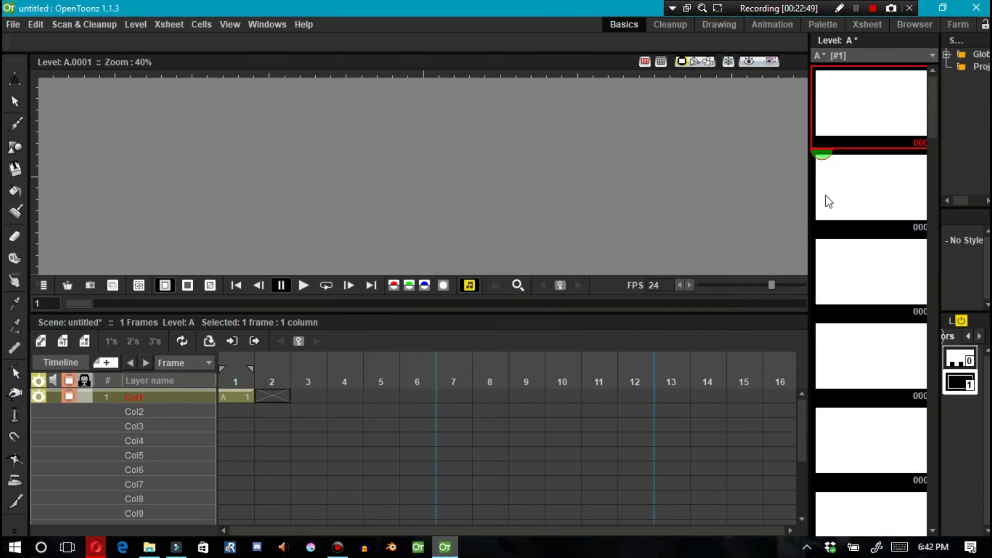
{"action": "left_click", "coordinate": [826, 216]}
{"action": "left_click", "coordinate": [867, 119]}
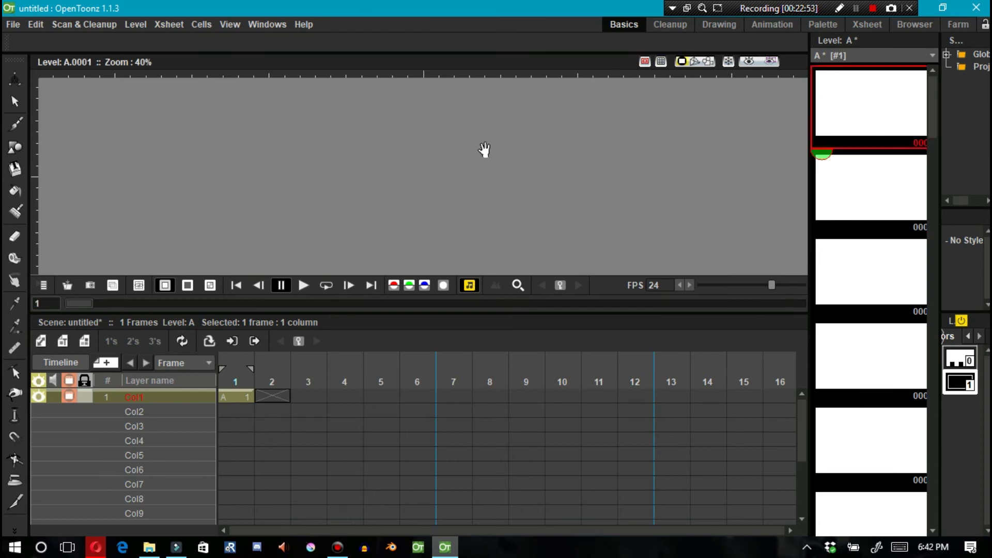
- Set the Brush tool's guided drawing option to None and its frame range to Ease In
{"action": "key", "text": "b"}
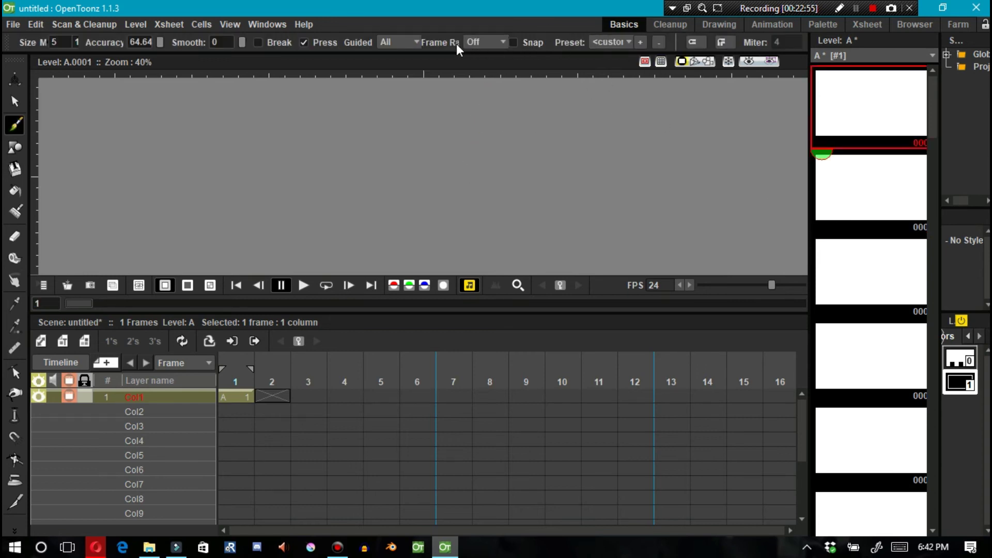
{"action": "left_click", "coordinate": [413, 41]}
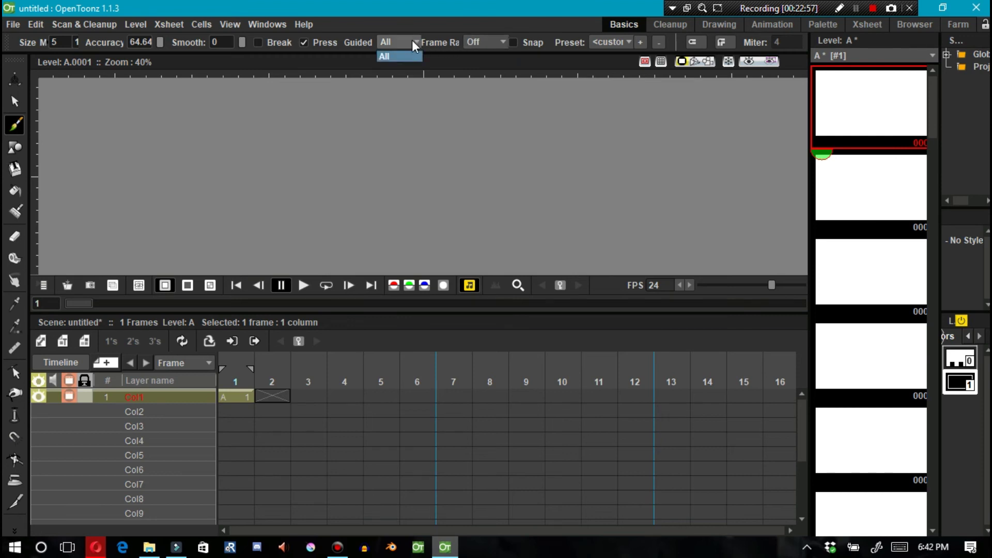
{"action": "left_click", "coordinate": [420, 52]}
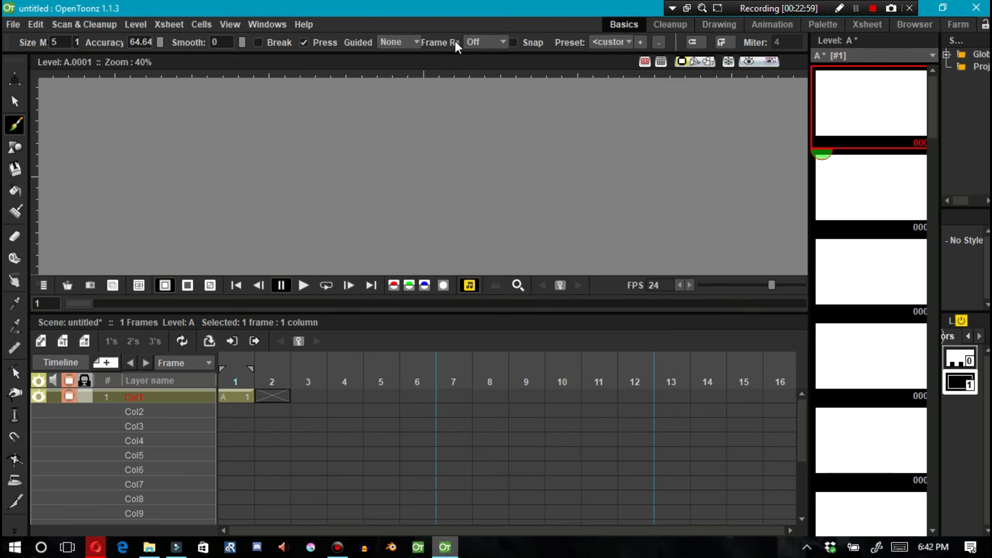
{"action": "left_click", "coordinate": [491, 41]}
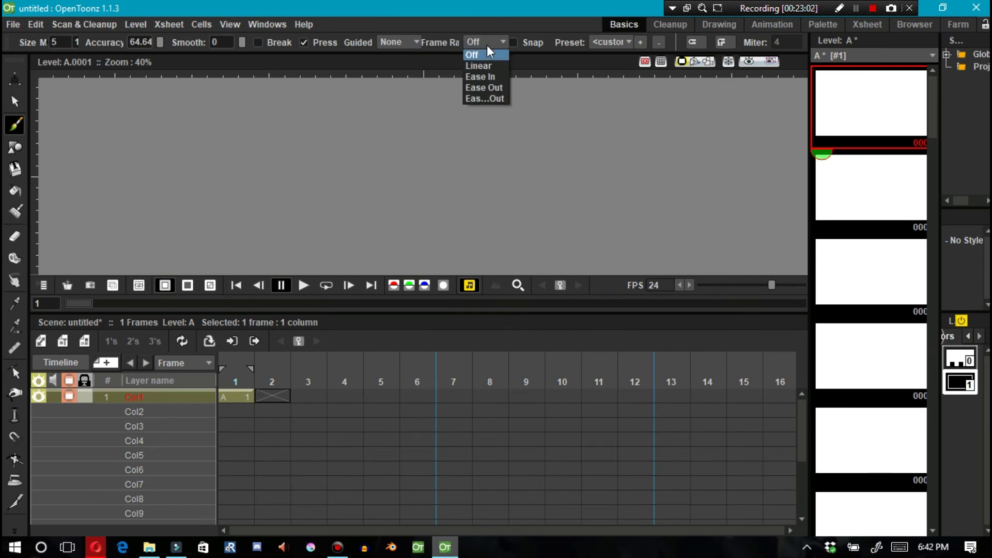
{"action": "left_click", "coordinate": [480, 78]}
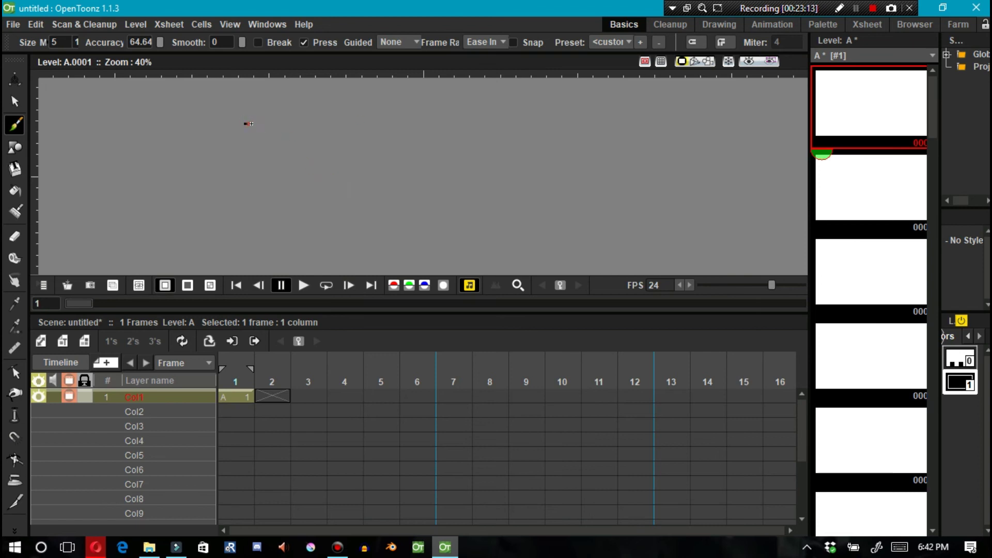
- Draw a circle on drawing 0001 and a slightly larger one further right on drawing 0030 as the frame range's ends
{"action": "mouse_move", "coordinate": [285, 138]}
{"action": "left_mouse_down"}
{"action": "mouse_move", "coordinate": [301, 178]}
{"action": "mouse_move", "coordinate": [287, 230]}
{"action": "mouse_move", "coordinate": [248, 248]}
{"action": "mouse_move", "coordinate": [216, 242]}
{"action": "mouse_move", "coordinate": [182, 210]}
{"action": "mouse_move", "coordinate": [176, 158]}
{"action": "mouse_move", "coordinate": [207, 128]}
{"action": "mouse_move", "coordinate": [257, 124]}
{"action": "left_mouse_up"}
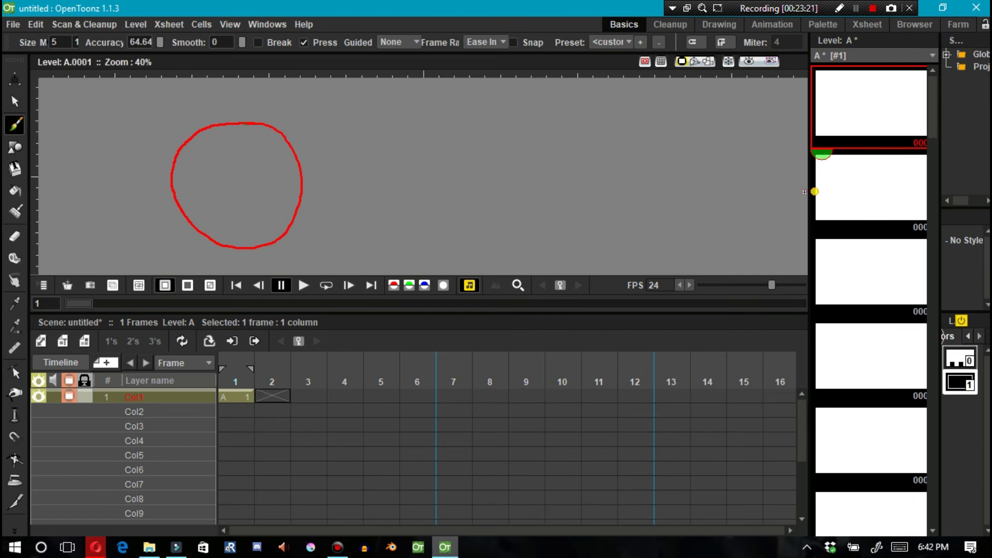
{"action": "left_click_drag", "start_coordinate": [809, 195], "coordinate": [793, 197]}
{"action": "left_click_drag", "start_coordinate": [931, 126], "coordinate": [926, 516]}
{"action": "left_click", "coordinate": [871, 444]}
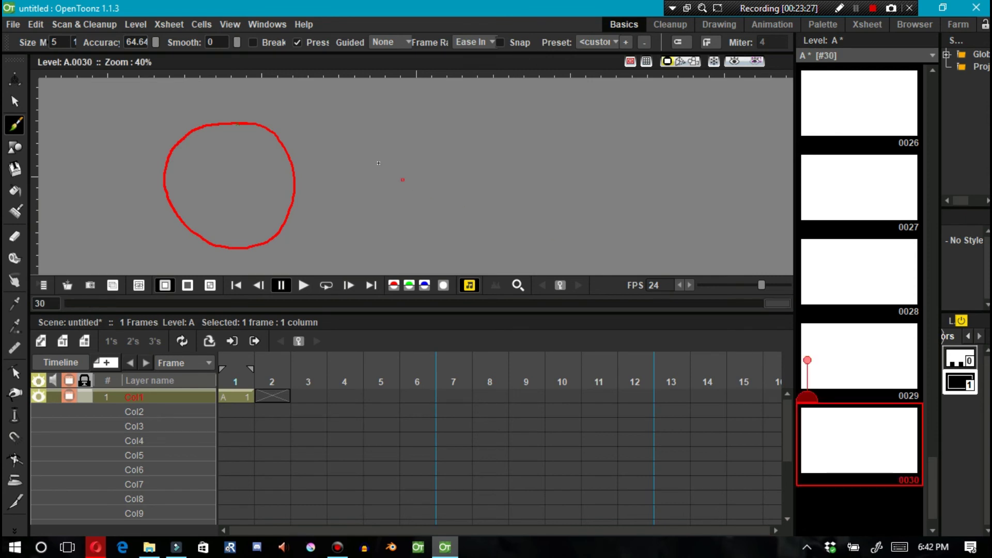
{"action": "mouse_move", "coordinate": [413, 124]}
{"action": "left_mouse_down"}
{"action": "mouse_move", "coordinate": [459, 174]}
{"action": "mouse_move", "coordinate": [455, 219]}
{"action": "mouse_move", "coordinate": [434, 251]}
{"action": "mouse_move", "coordinate": [401, 263]}
{"action": "mouse_move", "coordinate": [331, 243]}
{"action": "mouse_move", "coordinate": [313, 202]}
{"action": "mouse_move", "coordinate": [326, 150]}
{"action": "mouse_move", "coordinate": [357, 126]}
{"action": "mouse_move", "coordinate": [385, 122]}
{"action": "left_mouse_up"}
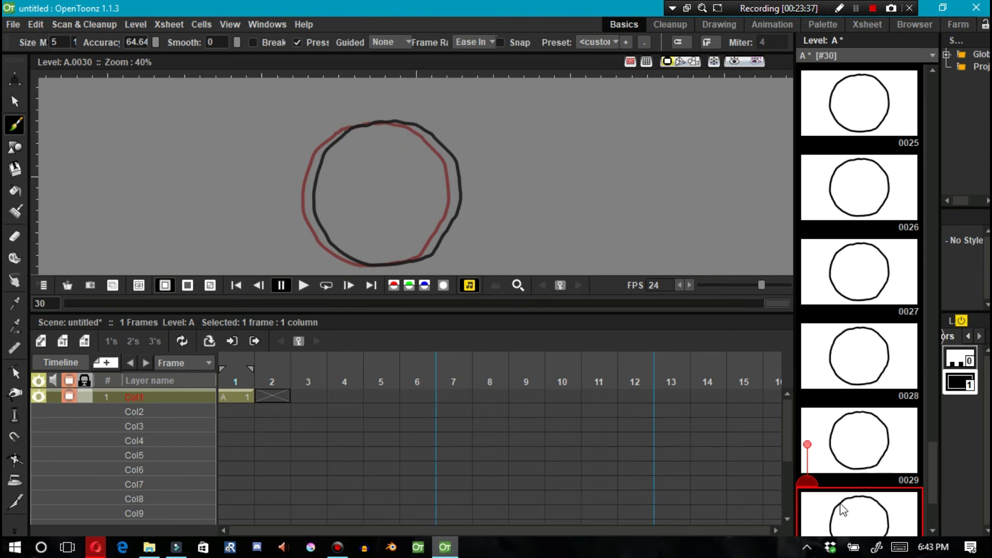
- Draw a small oval eye inside the circle on drawing 0002 and a matching one on drawing 0030
{"action": "scroll", "coordinate": [840, 490], "scroll_direction": "up", "scroll_amount": 5}
{"action": "scroll", "coordinate": [836, 474], "scroll_direction": "up", "scroll_amount": 8}
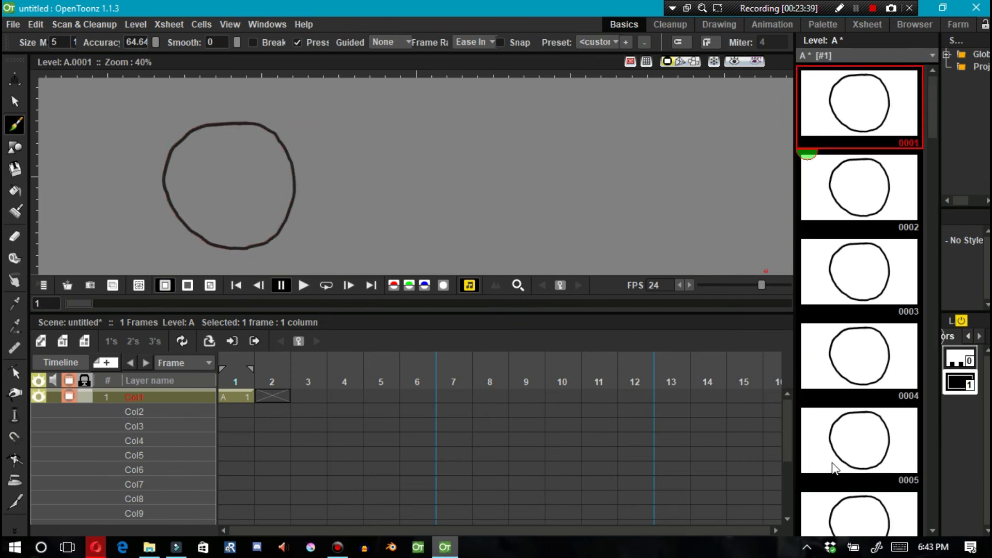
{"action": "left_click", "coordinate": [819, 185]}
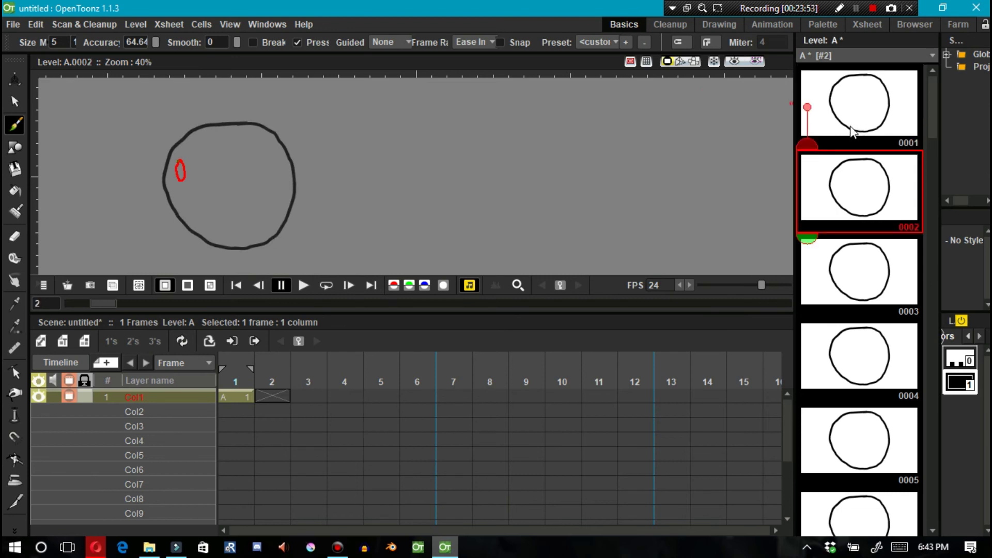
{"action": "left_click", "coordinate": [859, 439]}
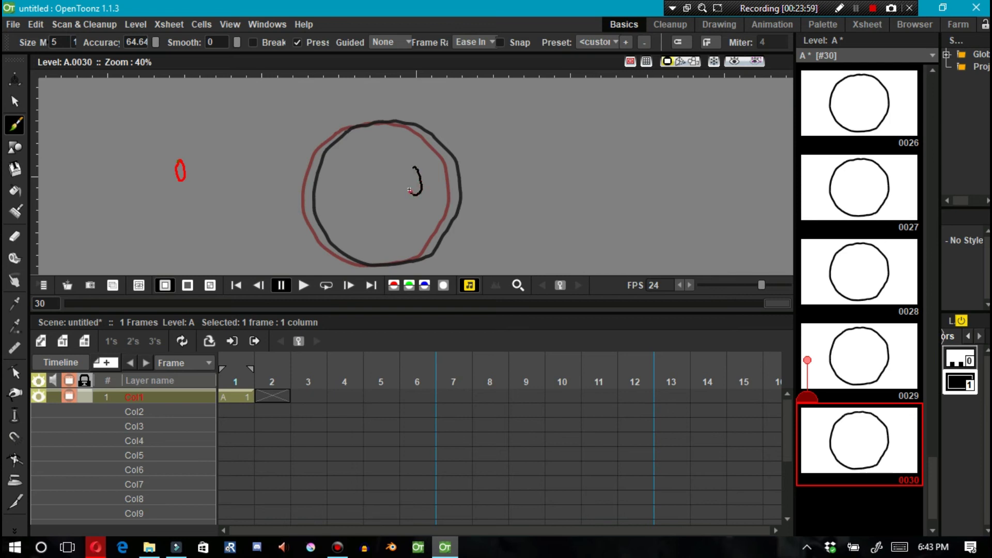
- Step backwards through level A's drawings from 0030 to examine the eased in-betweens of the circle and oval
{"action": "key", "text": "comma"}
{"action": "key", "text": "comma"}
{"action": "key", "text": "comma"}
{"action": "key", "text": "comma"}
{"action": "key", "text": "comma"}
{"action": "key", "text": "comma"}
{"action": "key", "text": "comma"}
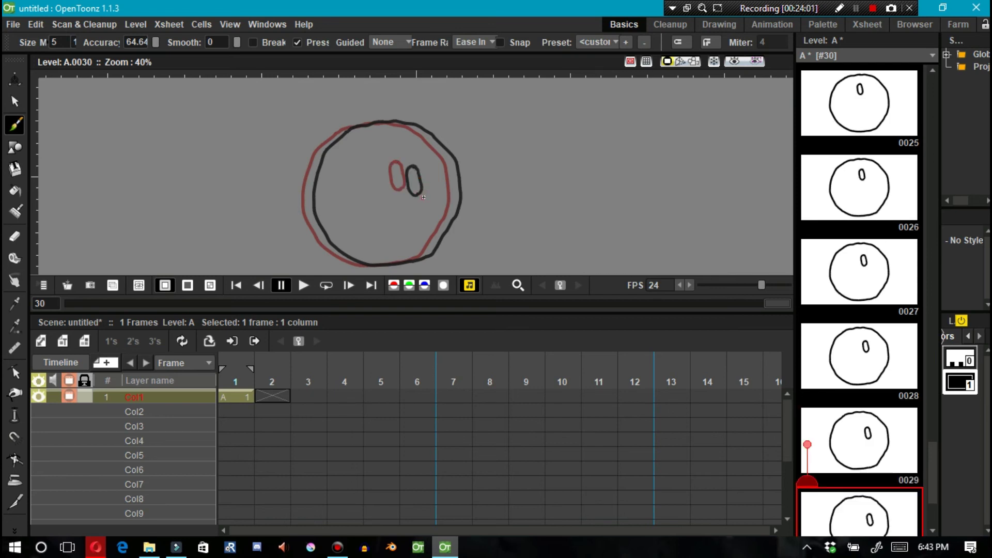
{"action": "key", "text": "comma"}
{"action": "key", "text": "comma"}
{"action": "key", "text": "comma"}
{"action": "key", "text": "comma"}
{"action": "key", "text": "comma"}
{"action": "key", "text": "comma"}
{"action": "key", "text": "comma"}
{"action": "key", "text": "comma"}
{"action": "key", "text": "comma"}
{"action": "key", "text": "comma"}
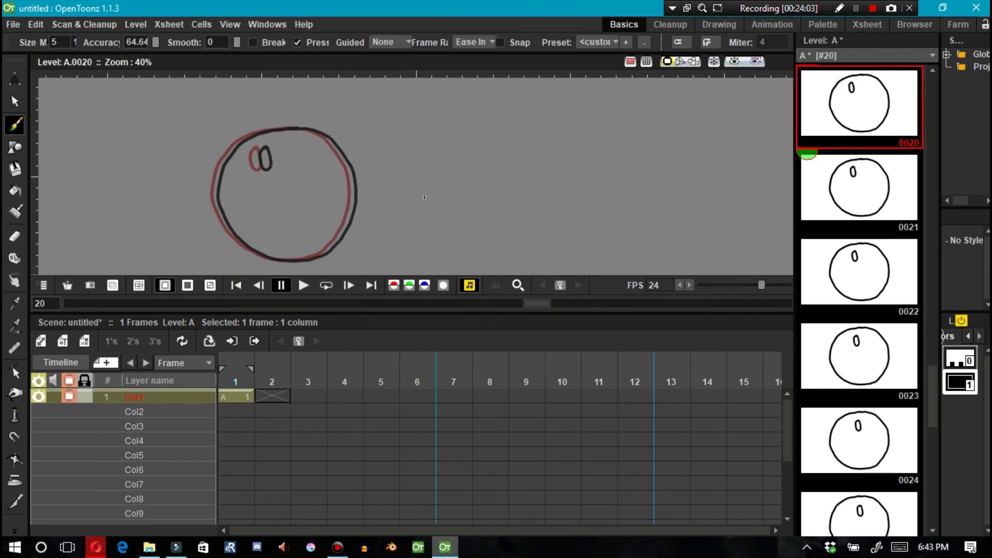
{"action": "key", "text": "comma"}
{"action": "key", "text": "comma"}
{"action": "key", "text": "comma"}
{"action": "key", "text": "comma"}
{"action": "key", "text": "comma"}
{"action": "key", "text": "comma"}
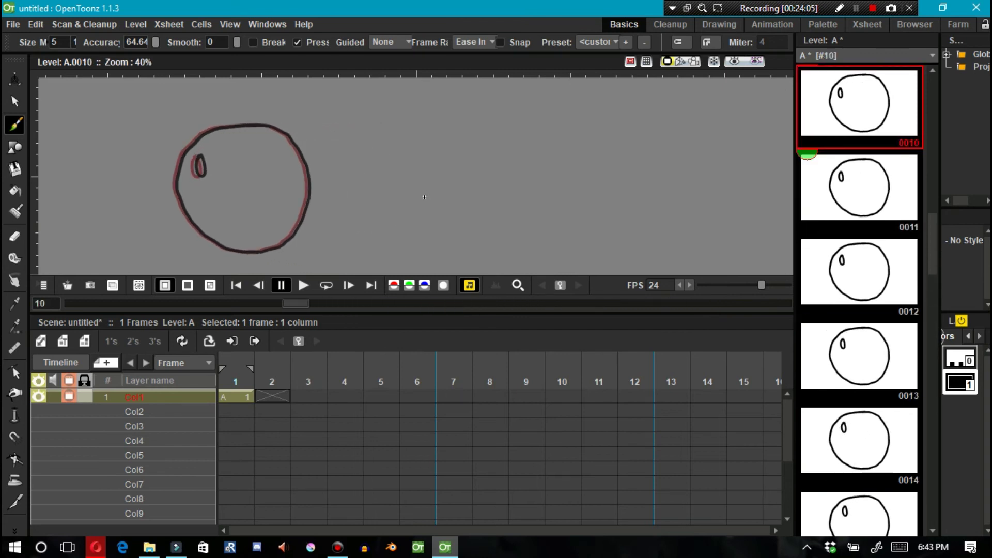
- Step forwards and backwards through level A's drawings to examine the eased motion of the circle and its oval eye
{"action": "key", "text": "period"}
{"action": "key", "text": "period"}
{"action": "key", "text": "period"}
{"action": "key", "text": "period"}
{"action": "key", "text": "period"}
{"action": "key", "text": "period"}
{"action": "key", "text": "period"}
{"action": "key", "text": "period"}
{"action": "key", "text": "period"}
{"action": "key", "text": "period"}
{"action": "key", "text": "period"}
{"action": "key", "text": "period"}
{"action": "key", "text": "period"}
{"action": "key", "text": "period"}
{"action": "key", "text": "period"}
{"action": "key", "text": "period"}
{"action": "key", "text": "period"}
{"action": "key", "text": "period"}
{"action": "key", "text": "period"}
{"action": "key", "text": "period"}
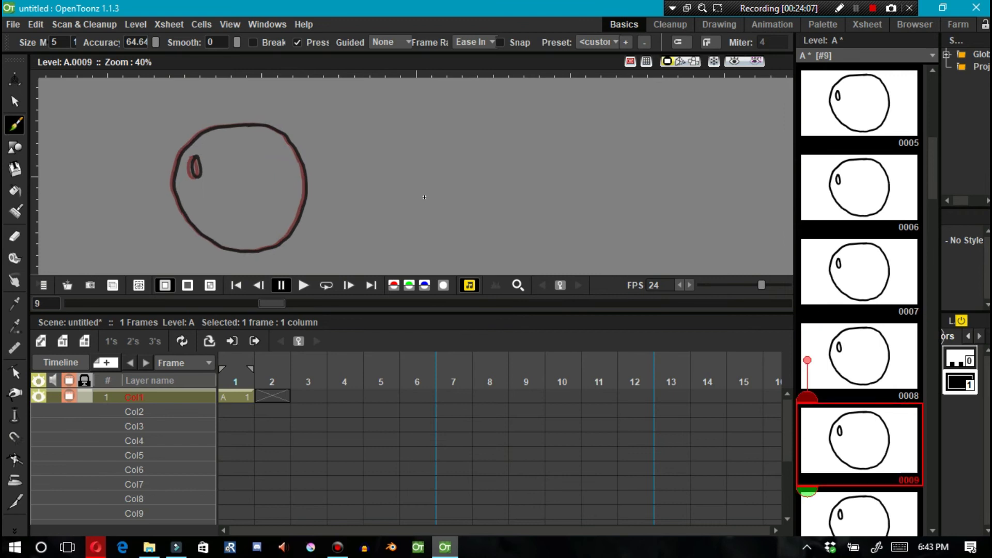
{"action": "key", "text": "comma"}
{"action": "key", "text": "comma"}
{"action": "key", "text": "comma"}
{"action": "key", "text": "comma"}
{"action": "key", "text": "comma"}
{"action": "key", "text": "comma"}
{"action": "key", "text": "comma"}
{"action": "key", "text": "comma"}
{"action": "key", "text": "comma"}
{"action": "key", "text": "comma"}
{"action": "key", "text": "comma"}
{"action": "key", "text": "comma"}
{"action": "key", "text": "comma"}
{"action": "key", "text": "comma"}
{"action": "key", "text": "comma"}
{"action": "key", "text": "comma"}
{"action": "key", "text": "comma"}
{"action": "key", "text": "comma"}
{"action": "key", "text": "comma"}
{"action": "key", "text": "comma"}
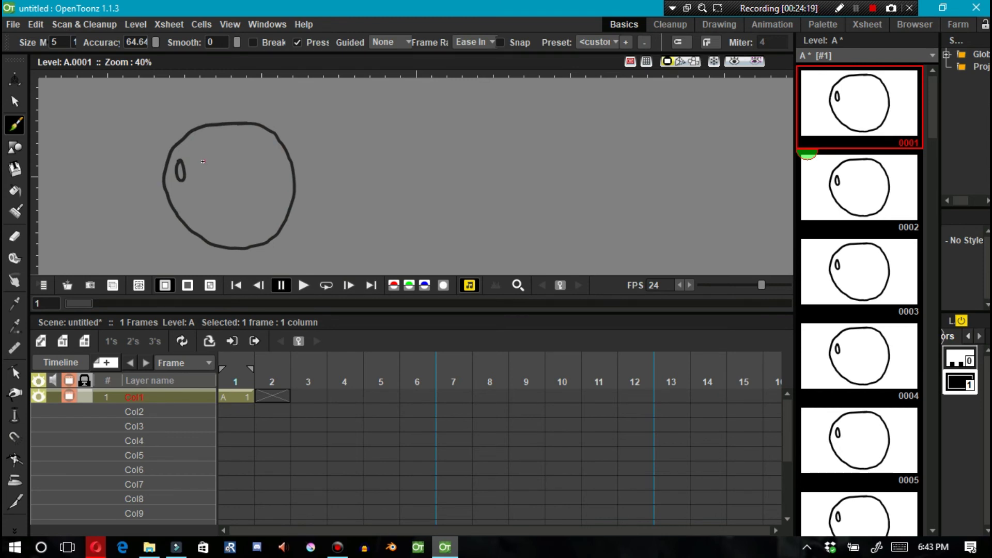
- Draw a second oval eye beside the first on drawing 0001 and a matching smaller one on drawing 0031 as the range's ends
{"action": "mouse_move", "coordinate": [217, 155]}
{"action": "left_mouse_down"}
{"action": "mouse_move", "coordinate": [216, 179]}
{"action": "mouse_move", "coordinate": [203, 170]}
{"action": "left_mouse_up"}
{"action": "key", "text": "p"}
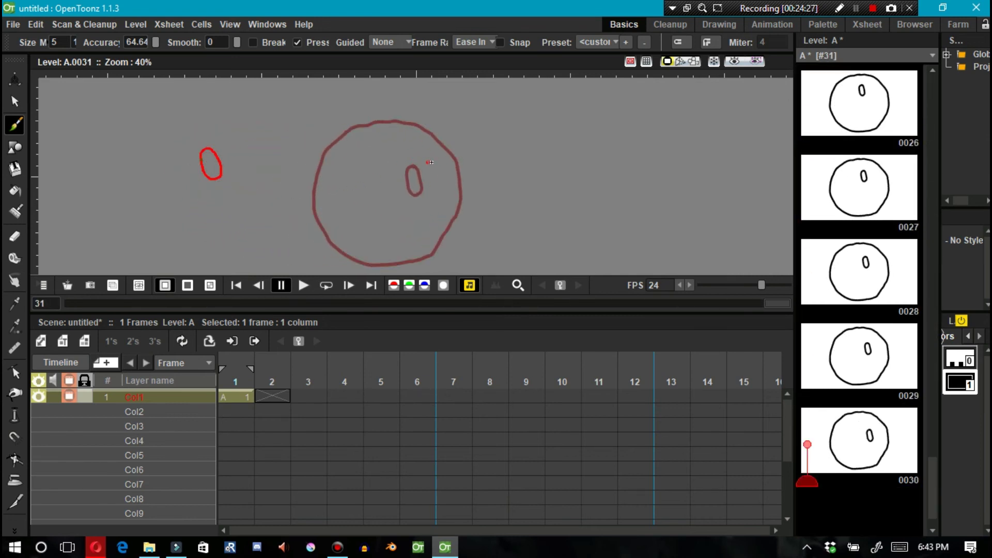
{"action": "mouse_move", "coordinate": [435, 164]}
{"action": "left_mouse_down"}
{"action": "mouse_move", "coordinate": [446, 181]}
{"action": "mouse_move", "coordinate": [436, 168]}
{"action": "left_mouse_up"}
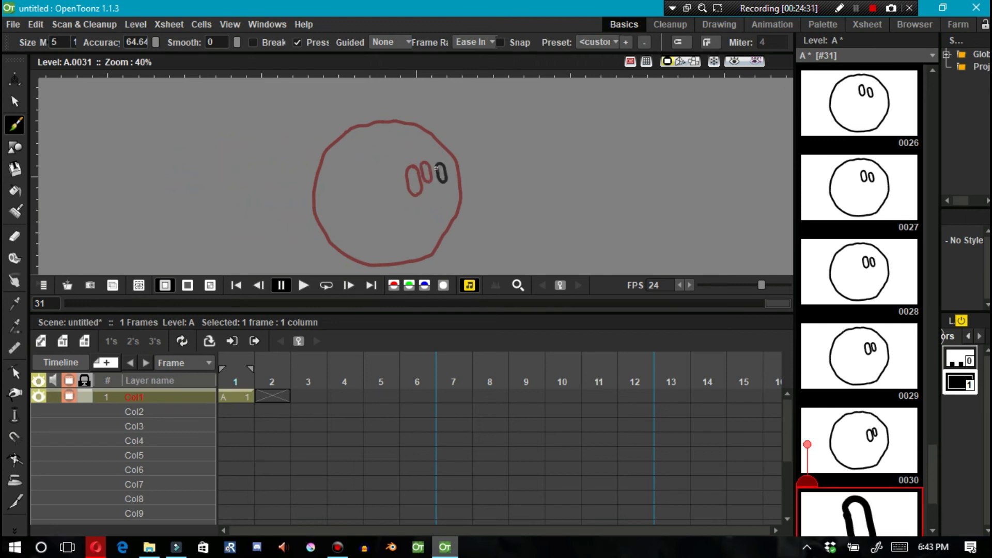
- Step back and forth through level A's drawings to examine the in-betweens of both eyes, ending on drawing 0001
{"action": "key", "text": "comma"}
{"action": "key", "text": "comma"}
{"action": "key", "text": "comma"}
{"action": "key", "text": "comma"}
{"action": "key", "text": "comma"}
{"action": "key", "text": "comma"}
{"action": "key", "text": "comma"}
{"action": "key", "text": "comma"}
{"action": "key", "text": "comma"}
{"action": "key", "text": "comma"}
{"action": "key", "text": "comma"}
{"action": "key", "text": "comma"}
{"action": "key", "text": "comma"}
{"action": "key", "text": "comma"}
{"action": "key", "text": "comma"}
{"action": "key", "text": "comma"}
{"action": "key", "text": "comma"}
{"action": "key", "text": "comma"}
{"action": "key", "text": "comma"}
{"action": "key", "text": "comma"}
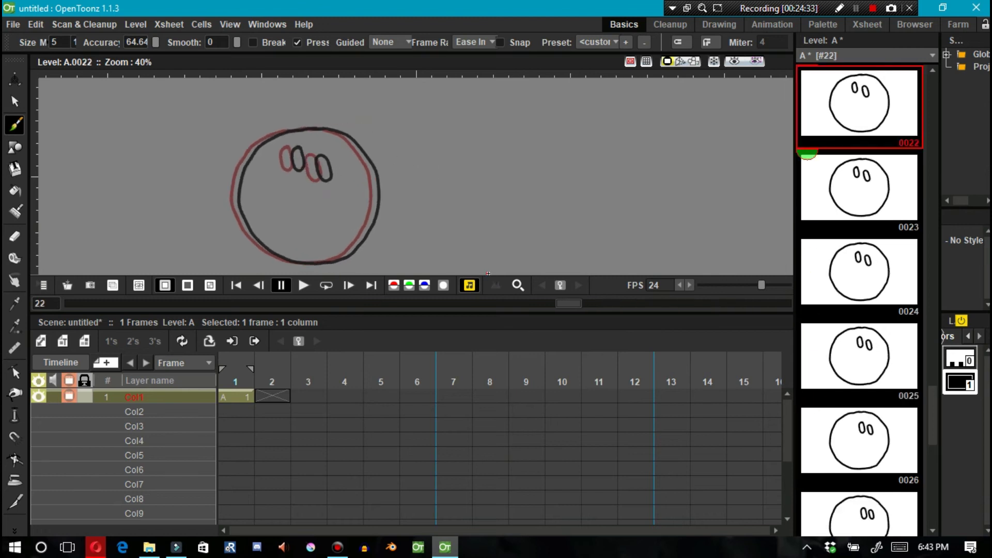
{"action": "key", "text": "comma"}
{"action": "key", "text": "comma"}
{"action": "key", "text": "comma"}
{"action": "key", "text": "comma"}
{"action": "key", "text": "comma"}
{"action": "key", "text": "comma"}
{"action": "key", "text": "comma"}
{"action": "key", "text": "comma"}
{"action": "key", "text": "period"}
{"action": "key", "text": "period"}
{"action": "key", "text": "period"}
{"action": "key", "text": "period"}
{"action": "key", "text": "period"}
{"action": "key", "text": "period"}
{"action": "key", "text": "period"}
{"action": "key", "text": "period"}
{"action": "key", "text": "period"}
{"action": "key", "text": "period"}
{"action": "key", "text": "period"}
{"action": "key", "text": "period"}
{"action": "key", "text": "period"}
{"action": "key", "text": "period"}
{"action": "key", "text": "period"}
{"action": "key", "text": "period"}
{"action": "key", "text": "period"}
{"action": "key", "text": "period"}
{"action": "key", "text": "period"}
{"action": "key", "text": "period"}
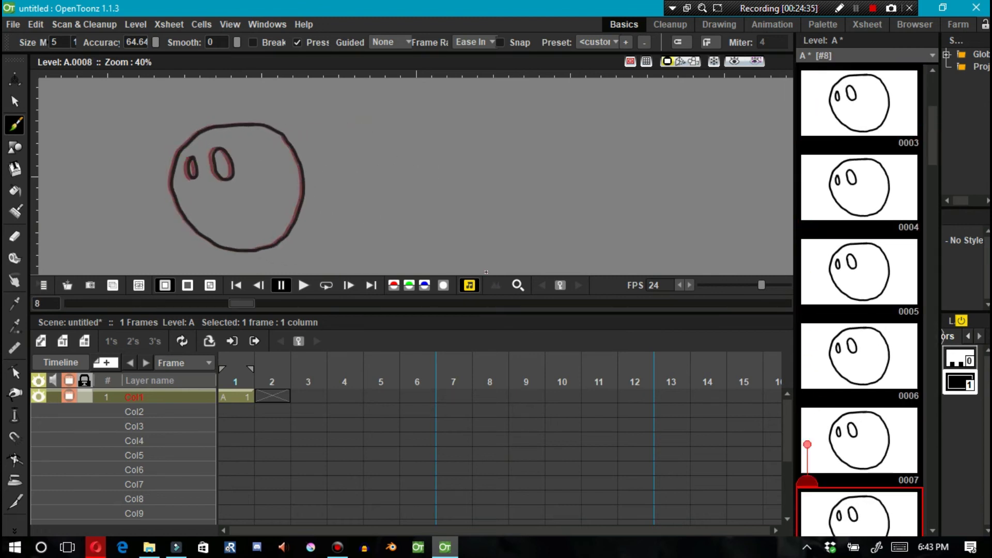
{"action": "key", "text": "period"}
{"action": "key", "text": "period"}
{"action": "key", "text": "period"}
{"action": "key", "text": "period"}
{"action": "key", "text": "period"}
{"action": "key", "text": "period"}
{"action": "key", "text": "period"}
{"action": "key", "text": "period"}
{"action": "key", "text": "period"}
{"action": "key", "text": "period"}
{"action": "key", "text": "period"}
{"action": "key", "text": "comma"}
{"action": "key", "text": "comma"}
{"action": "key", "text": "comma"}
{"action": "key", "text": "comma"}
{"action": "key", "text": "comma"}
{"action": "key", "text": "comma"}
{"action": "key", "text": "comma"}
{"action": "key", "text": "comma"}
{"action": "key", "text": "comma"}
{"action": "key", "text": "comma"}
{"action": "key", "text": "comma"}
{"action": "key", "text": "comma"}
{"action": "key", "text": "comma"}
{"action": "key", "text": "comma"}
{"action": "key", "text": "comma"}
{"action": "key", "text": "comma"}
{"action": "key", "text": "comma"}
{"action": "key", "text": "comma"}
{"action": "key", "text": "comma"}
{"action": "key", "text": "comma"}
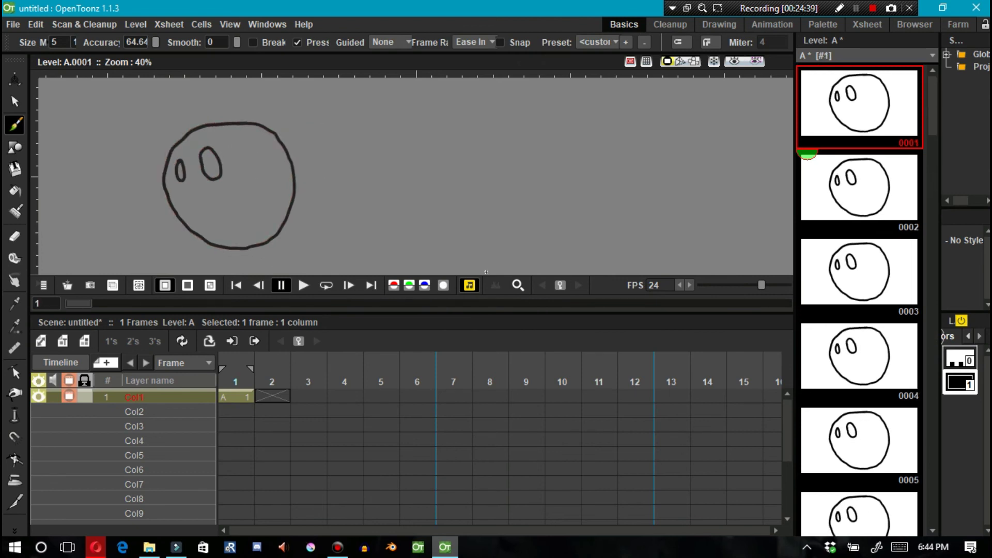
- Draw a small flat oval nose below the eyes on drawing 0001 and a matching one on drawing 0031 as the range's ends
{"action": "mouse_move", "coordinate": [197, 185]}
{"action": "left_mouse_down"}
{"action": "mouse_move", "coordinate": [210, 191]}
{"action": "mouse_move", "coordinate": [189, 197]}
{"action": "mouse_move", "coordinate": [197, 187]}
{"action": "left_mouse_up"}
{"action": "key", "text": "period"}
{"action": "key", "text": "period"}
{"action": "key", "text": "period"}
{"action": "key", "text": "period"}
{"action": "key", "text": "period"}
{"action": "key", "text": "period"}
{"action": "key", "text": "period"}
{"action": "key", "text": "period"}
{"action": "key", "text": "period"}
{"action": "key", "text": "period"}
{"action": "key", "text": "period"}
{"action": "key", "text": "period"}
{"action": "key", "text": "period"}
{"action": "key", "text": "period"}
{"action": "key", "text": "period"}
{"action": "key", "text": "period"}
{"action": "key", "text": "period"}
{"action": "key", "text": "period"}
{"action": "key", "text": "period"}
{"action": "key", "text": "period"}
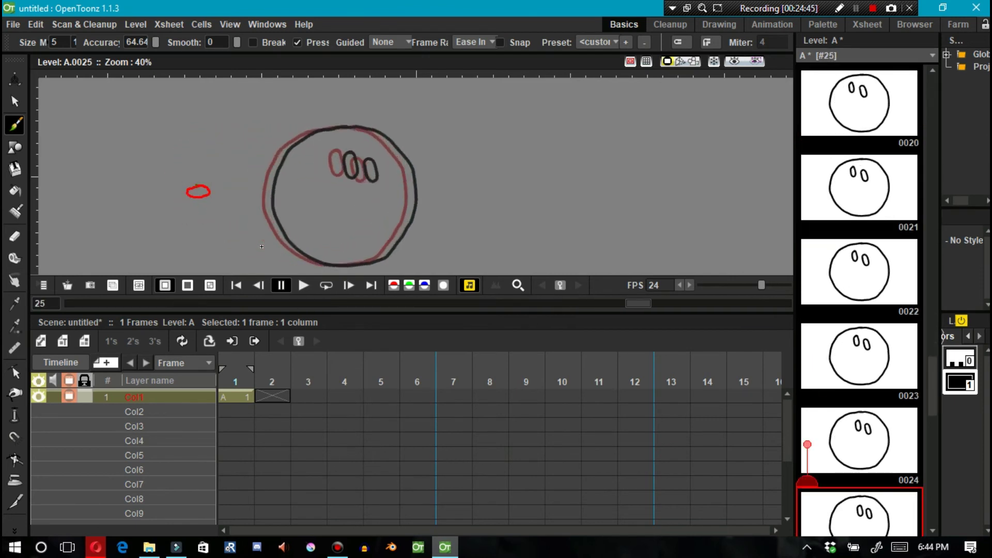
{"action": "key", "text": "period"}
{"action": "key", "text": "period"}
{"action": "key", "text": "period"}
{"action": "key", "text": "period"}
{"action": "key", "text": "period"}
{"action": "key", "text": "period"}
{"action": "key", "text": "comma"}
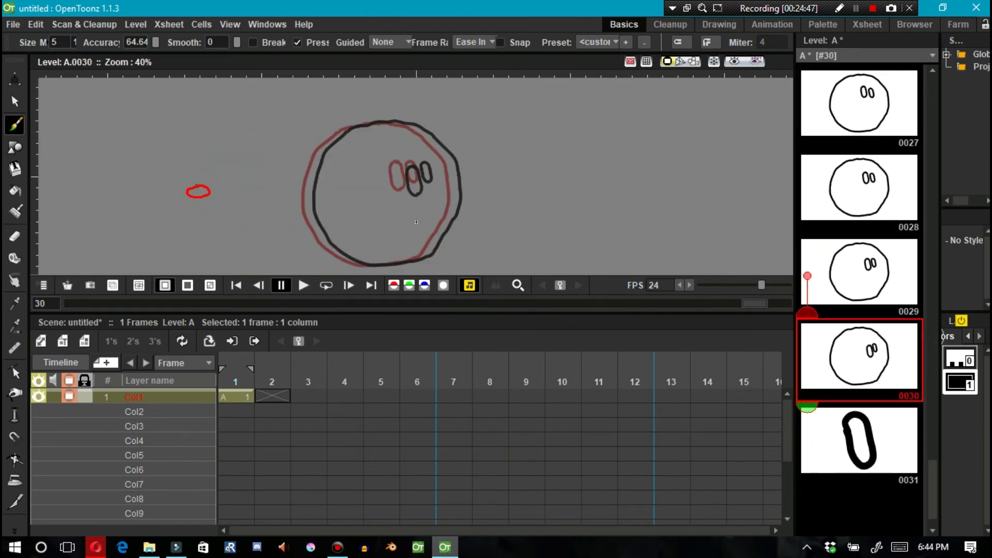
{"action": "key", "text": "period"}
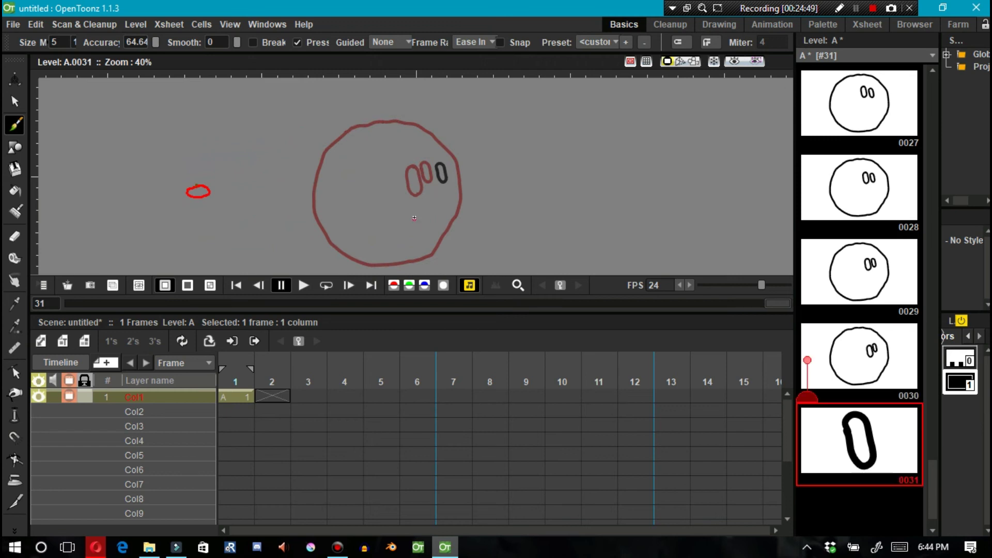
{"action": "key", "text": "comma"}
{"action": "key", "text": "period"}
{"action": "key", "text": "period"}
{"action": "key", "text": "comma"}
{"action": "mouse_move", "coordinate": [430, 196]}
{"action": "left_mouse_down"}
{"action": "mouse_move", "coordinate": [445, 196]}
{"action": "mouse_move", "coordinate": [428, 208]}
{"action": "mouse_move", "coordinate": [432, 195]}
{"action": "left_mouse_up"}
- Step back and forth through level A's drawings to examine the nose's in-betweens, ending on drawing 0001
{"action": "key", "text": "comma"}
{"action": "key", "text": "comma"}
{"action": "key", "text": "comma"}
{"action": "key", "text": "comma"}
{"action": "key", "text": "comma"}
{"action": "key", "text": "comma"}
{"action": "key", "text": "comma"}
{"action": "key", "text": "comma"}
{"action": "key", "text": "comma"}
{"action": "key", "text": "comma"}
{"action": "key", "text": "comma"}
{"action": "key", "text": "comma"}
{"action": "key", "text": "comma"}
{"action": "key", "text": "comma"}
{"action": "key", "text": "comma"}
{"action": "key", "text": "comma"}
{"action": "key", "text": "comma"}
{"action": "key", "text": "comma"}
{"action": "key", "text": "comma"}
{"action": "key", "text": "comma"}
{"action": "key", "text": "comma"}
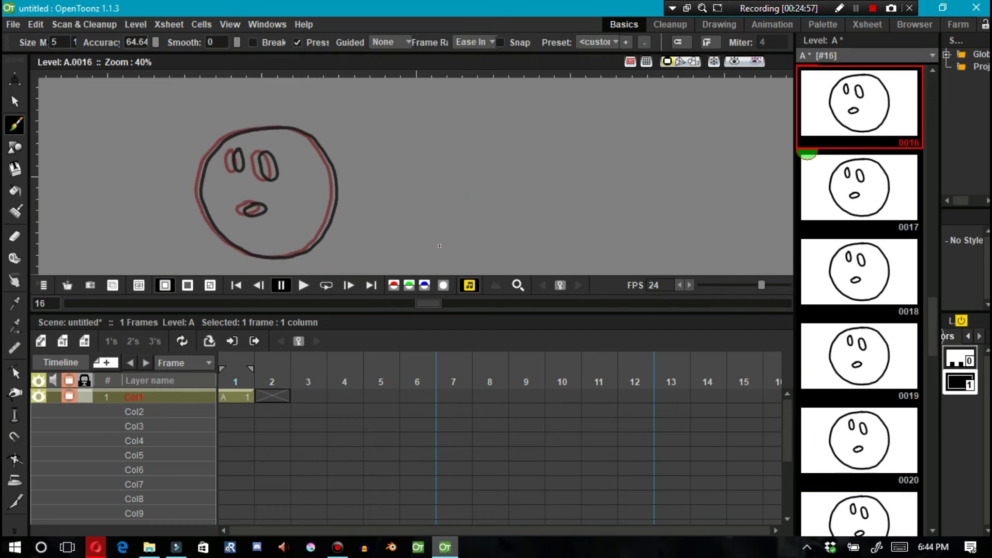
{"action": "key", "text": "period"}
{"action": "key", "text": "period"}
{"action": "key", "text": "period"}
{"action": "key", "text": "period"}
{"action": "key", "text": "period"}
{"action": "key", "text": "period"}
{"action": "key", "text": "period"}
{"action": "key", "text": "period"}
{"action": "key", "text": "period"}
{"action": "key", "text": "period"}
{"action": "key", "text": "period"}
{"action": "key", "text": "period"}
{"action": "key", "text": "period"}
{"action": "key", "text": "period"}
{"action": "key", "text": "period"}
{"action": "key", "text": "period"}
{"action": "key", "text": "period"}
{"action": "key", "text": "period"}
{"action": "key", "text": "period"}
{"action": "key", "text": "period"}
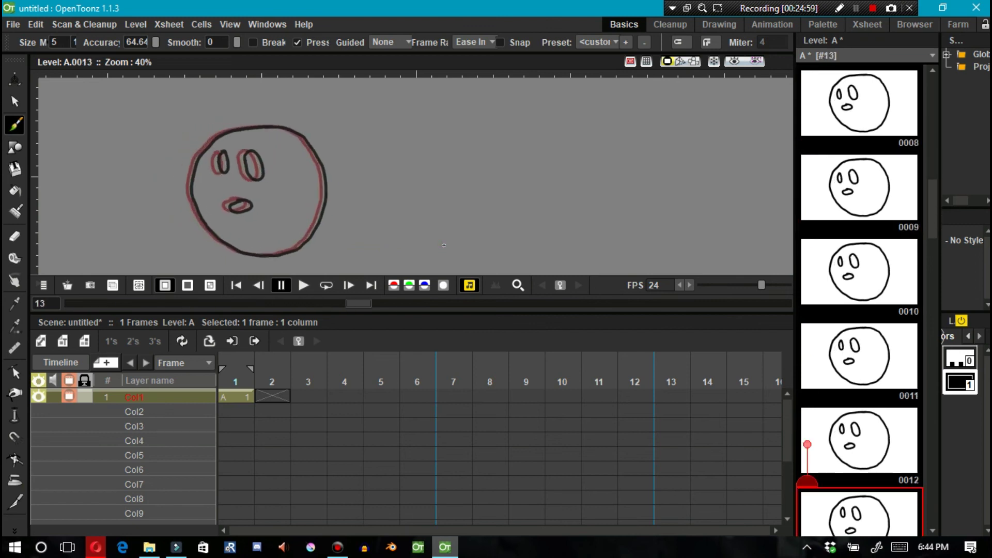
{"action": "key", "text": "comma"}
{"action": "key", "text": "comma"}
{"action": "key", "text": "comma"}
{"action": "key", "text": "comma"}
{"action": "key", "text": "comma"}
{"action": "key", "text": "comma"}
{"action": "key", "text": "comma"}
{"action": "key", "text": "comma"}
{"action": "key", "text": "comma"}
{"action": "key", "text": "comma"}
{"action": "key", "text": "comma"}
{"action": "key", "text": "comma"}
{"action": "key", "text": "comma"}
{"action": "key", "text": "comma"}
{"action": "key", "text": "comma"}
{"action": "key", "text": "comma"}
{"action": "key", "text": "comma"}
{"action": "key", "text": "comma"}
{"action": "key", "text": "comma"}
{"action": "key", "text": "comma"}
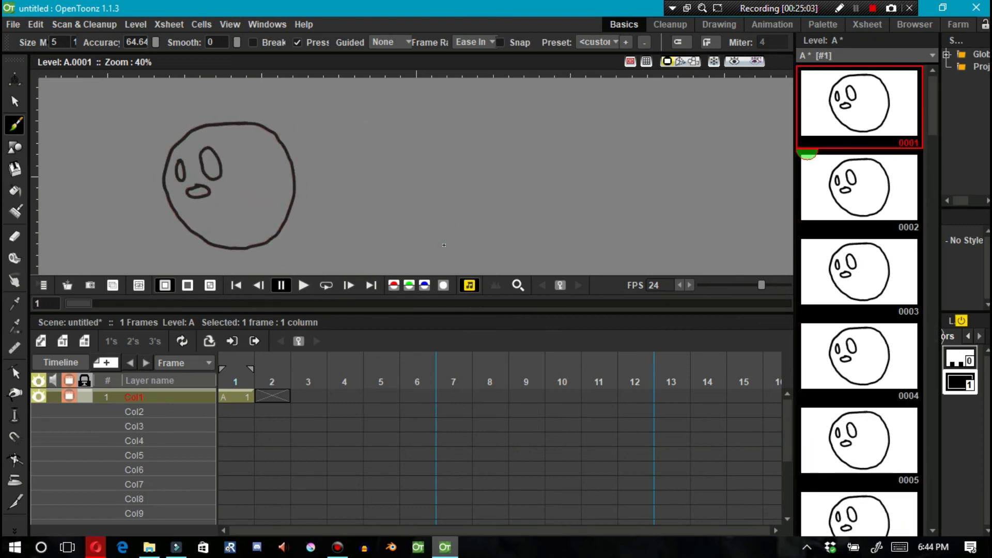
{"action": "key", "text": "period"}
{"action": "key", "text": "period"}
{"action": "key", "text": "period"}
{"action": "key", "text": "period"}
{"action": "key", "text": "comma"}
{"action": "key", "text": "comma"}
{"action": "key", "text": "comma"}
{"action": "key", "text": "comma"}
- Draw a curved smile below the nose on drawing 0001 and a matching wider one on drawing 0031 as the range's ends
{"action": "mouse_move", "coordinate": [245, 186]}
{"action": "left_mouse_down"}
{"action": "mouse_move", "coordinate": [221, 220]}
{"action": "mouse_move", "coordinate": [180, 211]}
{"action": "left_mouse_up"}
{"action": "key", "text": "period"}
{"action": "key", "text": "period"}
{"action": "key", "text": "period"}
{"action": "key", "text": "period"}
{"action": "key", "text": "period"}
{"action": "key", "text": "period"}
{"action": "key", "text": "period"}
{"action": "key", "text": "period"}
{"action": "key", "text": "period"}
{"action": "key", "text": "period"}
{"action": "key", "text": "period"}
{"action": "key", "text": "period"}
{"action": "key", "text": "period"}
{"action": "key", "text": "period"}
{"action": "key", "text": "period"}
{"action": "key", "text": "period"}
{"action": "key", "text": "period"}
{"action": "key", "text": "period"}
{"action": "key", "text": "period"}
{"action": "key", "text": "period"}
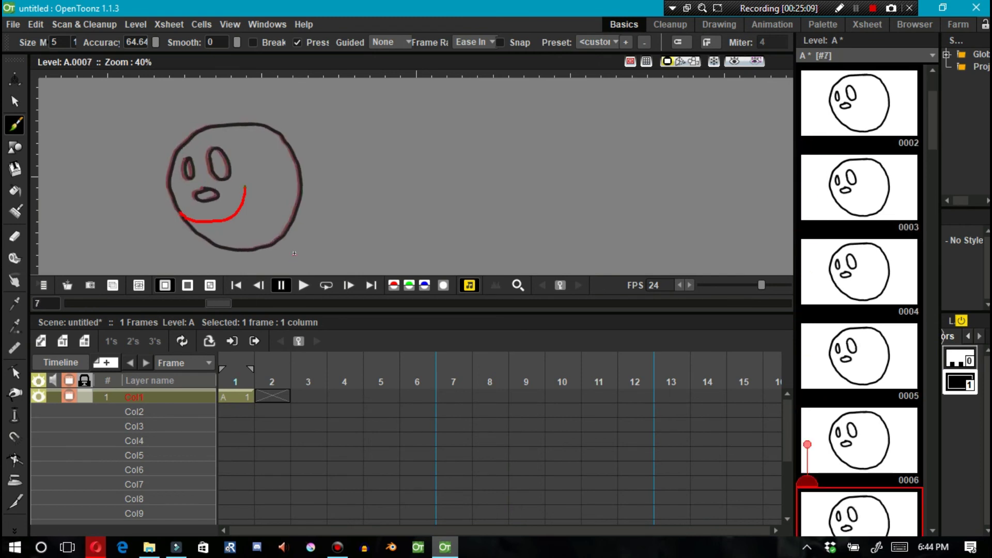
{"action": "key", "text": "comma"}
{"action": "key", "text": "period"}
{"action": "key", "text": "comma"}
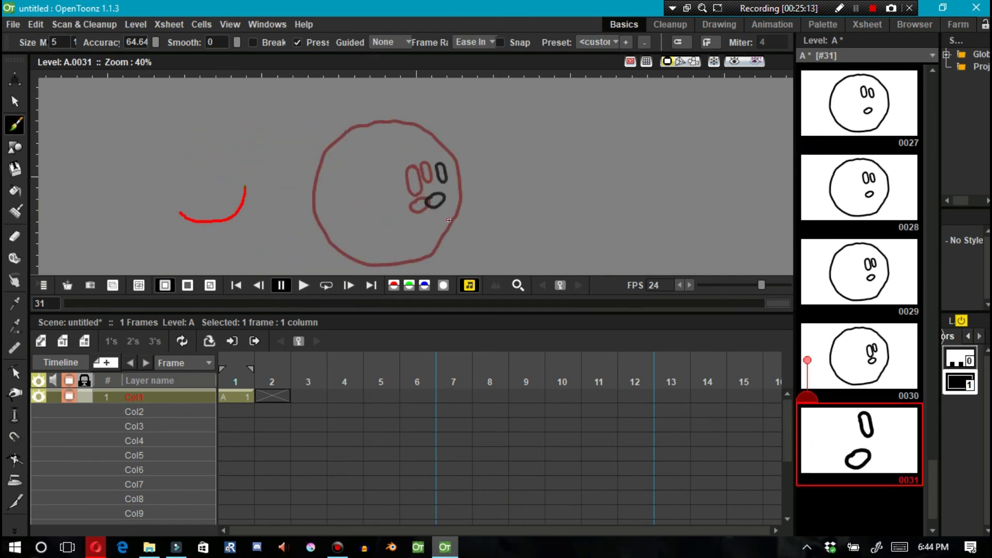
{"action": "left_click_drag", "start_coordinate": [447, 222], "coordinate": [365, 211]}
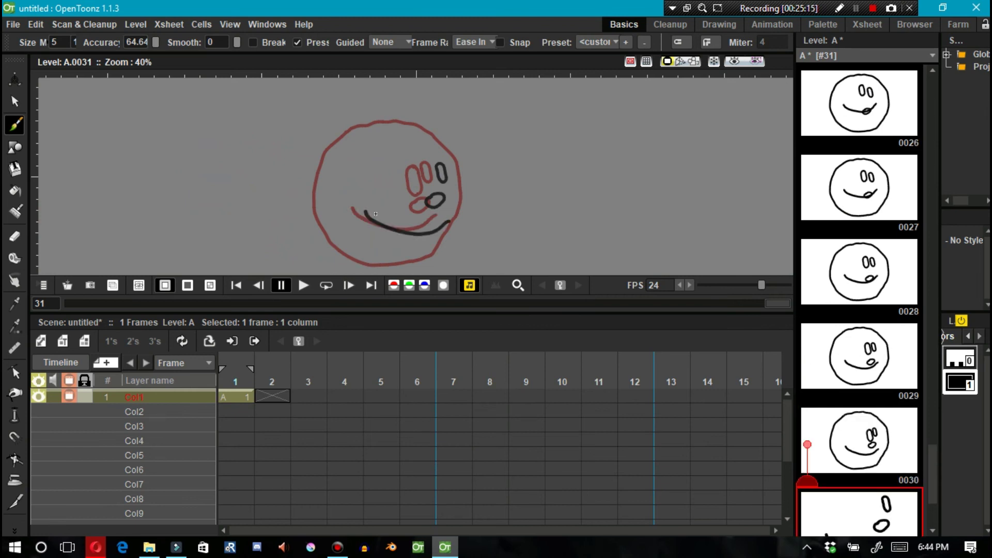
- Step back and forth through level A's drawings to examine the smile's in-betweens, ending on drawing 0031
{"action": "key", "text": "comma"}
{"action": "key", "text": "comma"}
{"action": "key", "text": "comma"}
{"action": "key", "text": "comma"}
{"action": "key", "text": "comma"}
{"action": "key", "text": "comma"}
{"action": "key", "text": "comma"}
{"action": "key", "text": "comma"}
{"action": "key", "text": "comma"}
{"action": "key", "text": "comma"}
{"action": "key", "text": "comma"}
{"action": "key", "text": "comma"}
{"action": "key", "text": "comma"}
{"action": "key", "text": "comma"}
{"action": "key", "text": "comma"}
{"action": "key", "text": "comma"}
{"action": "key", "text": "comma"}
{"action": "key", "text": "comma"}
{"action": "key", "text": "comma"}
{"action": "key", "text": "comma"}
{"action": "key", "text": "period"}
{"action": "key", "text": "period"}
{"action": "key", "text": "period"}
{"action": "key", "text": "period"}
{"action": "key", "text": "period"}
{"action": "key", "text": "period"}
{"action": "key", "text": "period"}
{"action": "key", "text": "period"}
{"action": "key", "text": "period"}
{"action": "key", "text": "period"}
{"action": "key", "text": "period"}
{"action": "key", "text": "period"}
{"action": "key", "text": "period"}
{"action": "key", "text": "period"}
{"action": "key", "text": "period"}
{"action": "key", "text": "period"}
{"action": "key", "text": "period"}
{"action": "key", "text": "period"}
{"action": "key", "text": "period"}
{"action": "key", "text": "period"}
{"action": "key", "text": "comma"}
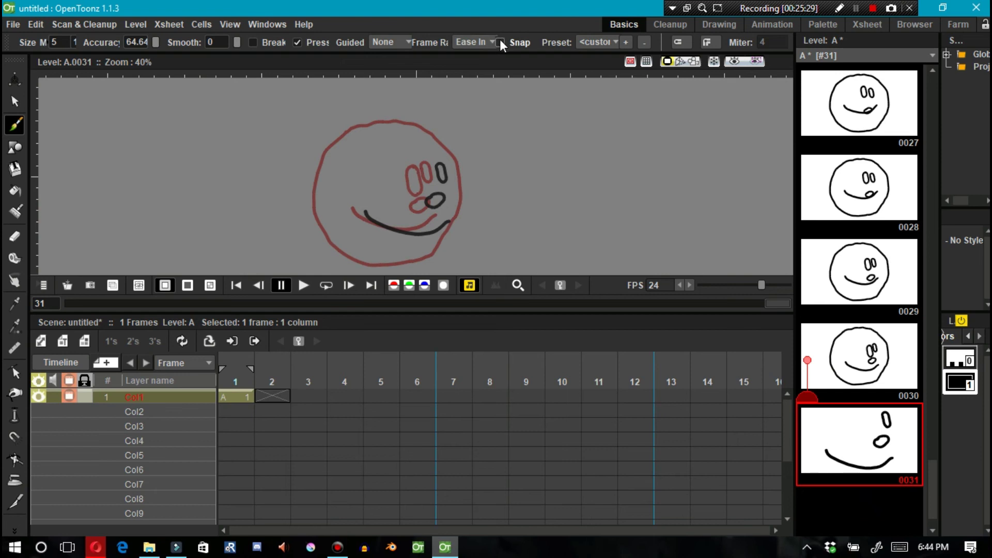
- Turn off the brush's frame range option and undo the test marks made beside the face on drawing 0031
{"action": "left_click", "coordinate": [479, 42]}
{"action": "left_click", "coordinate": [476, 54]}
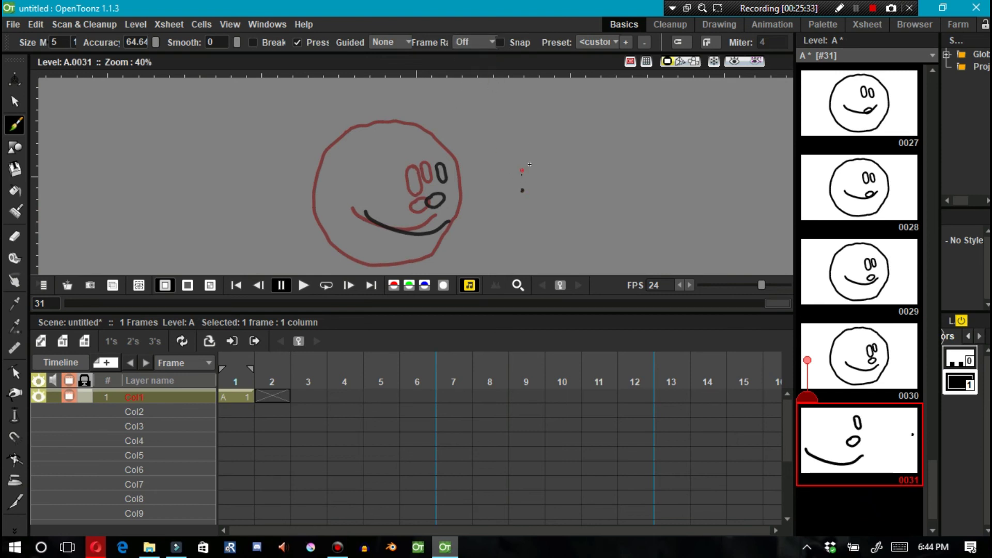
{"action": "left_click_drag", "start_coordinate": [522, 168], "coordinate": [521, 190]}
{"action": "key", "text": "ctrl+z"}
{"action": "key", "text": "ctrl+z"}
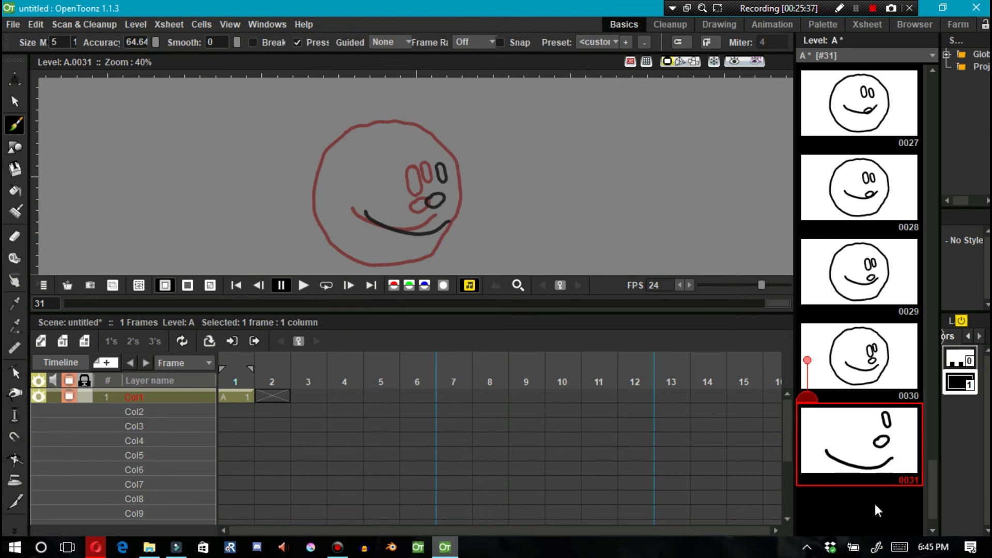
- Add frames 31 to 40 to level A with a step of 1
{"action": "right_click", "coordinate": [863, 504]}
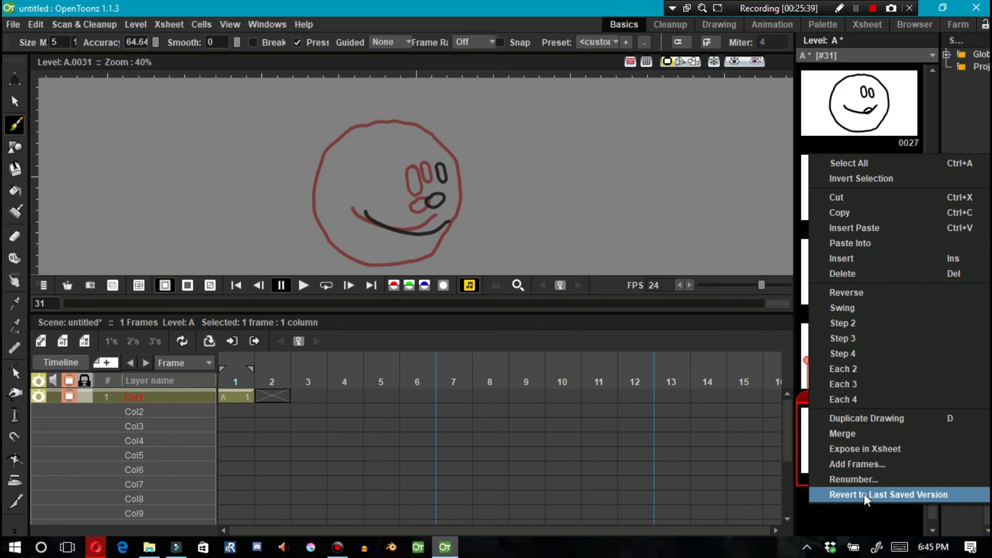
{"action": "left_click", "coordinate": [859, 464]}
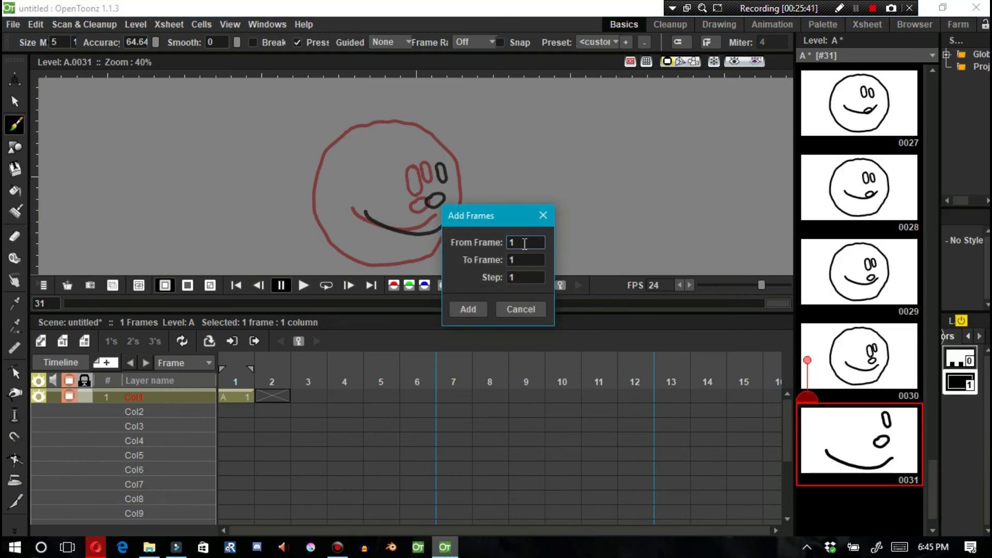
{"action": "key", "text": "ctrl+a"}
{"action": "type", "text": "31"}
{"action": "key", "text": "Tab"}
{"action": "type", "text": "40"}
{"action": "left_click", "coordinate": [473, 309]}
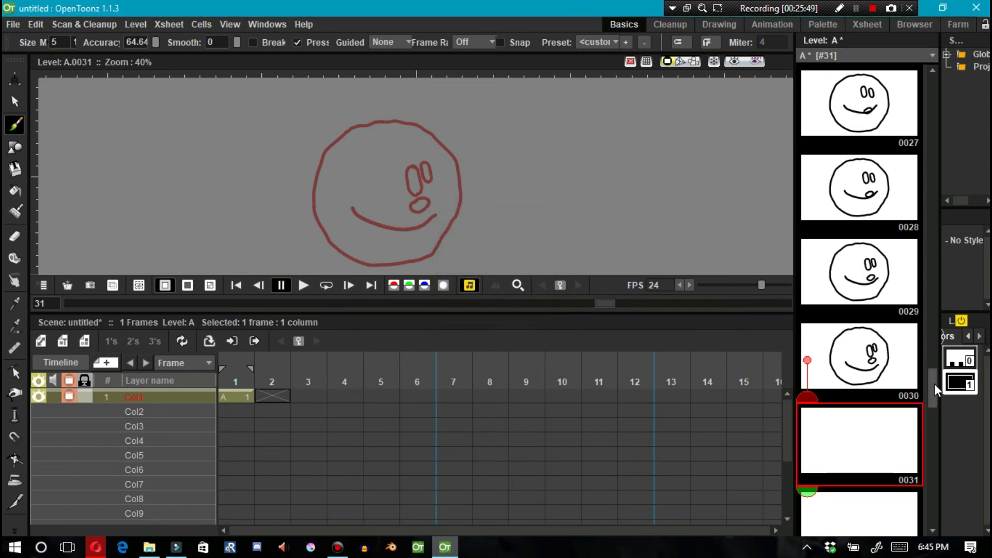
- Remove the onion skin of drawing 0030 and draw a complete smiling face on the blank drawing 0031
{"action": "scroll", "coordinate": [934, 383], "scroll_direction": "down", "scroll_amount": 1}
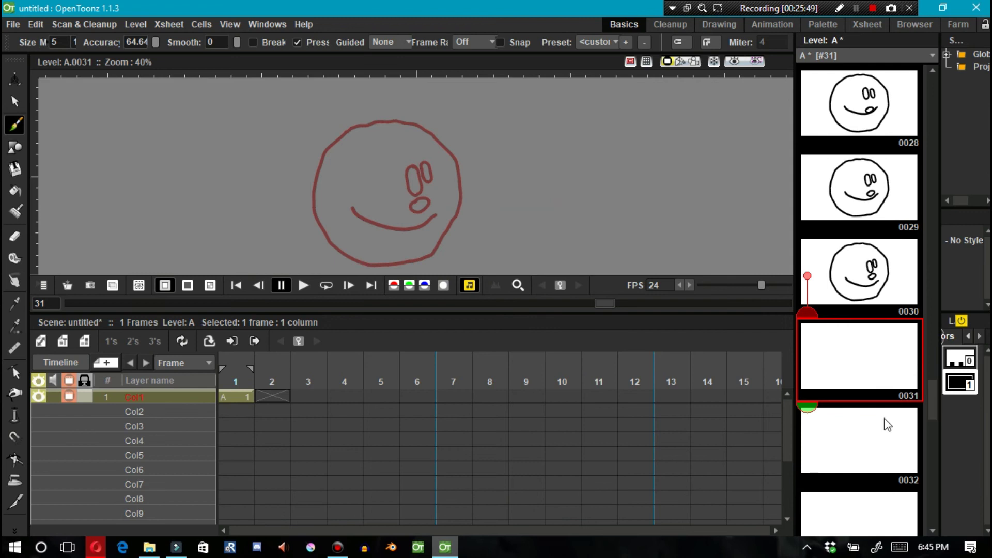
{"action": "left_click", "coordinate": [807, 278]}
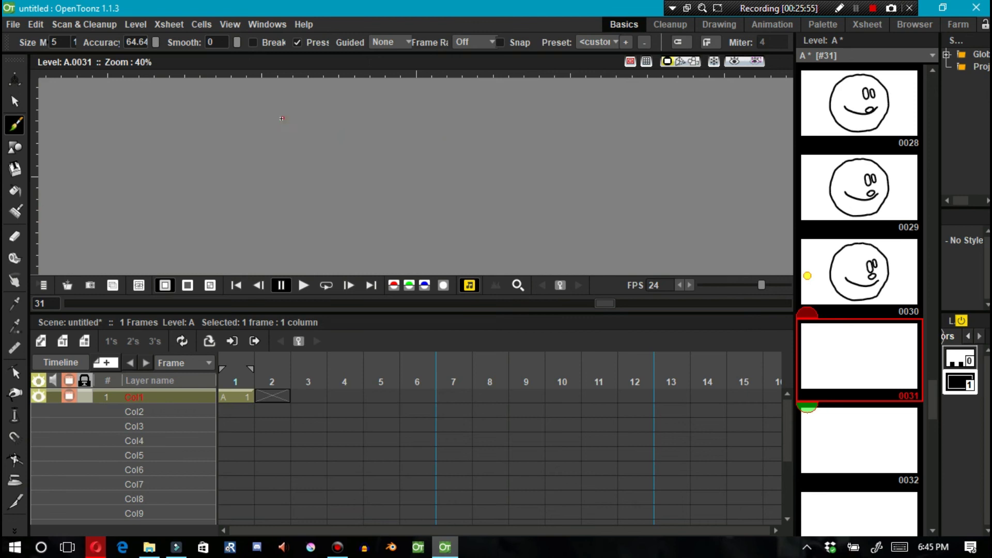
{"action": "mouse_move", "coordinate": [268, 112]}
{"action": "left_mouse_down"}
{"action": "mouse_move", "coordinate": [326, 144]}
{"action": "mouse_move", "coordinate": [302, 232]}
{"action": "mouse_move", "coordinate": [249, 224]}
{"action": "mouse_move", "coordinate": [222, 172]}
{"action": "mouse_move", "coordinate": [233, 119]}
{"action": "mouse_move", "coordinate": [276, 109]}
{"action": "mouse_move", "coordinate": [295, 156]}
{"action": "mouse_move", "coordinate": [283, 154]}
{"action": "mouse_move", "coordinate": [283, 135]}
{"action": "mouse_move", "coordinate": [247, 159]}
{"action": "mouse_move", "coordinate": [252, 134]}
{"action": "mouse_move", "coordinate": [279, 183]}
{"action": "mouse_move", "coordinate": [270, 163]}
{"action": "mouse_move", "coordinate": [314, 194]}
{"action": "mouse_move", "coordinate": [280, 219]}
{"action": "mouse_move", "coordinate": [244, 180]}
{"action": "left_mouse_up"}
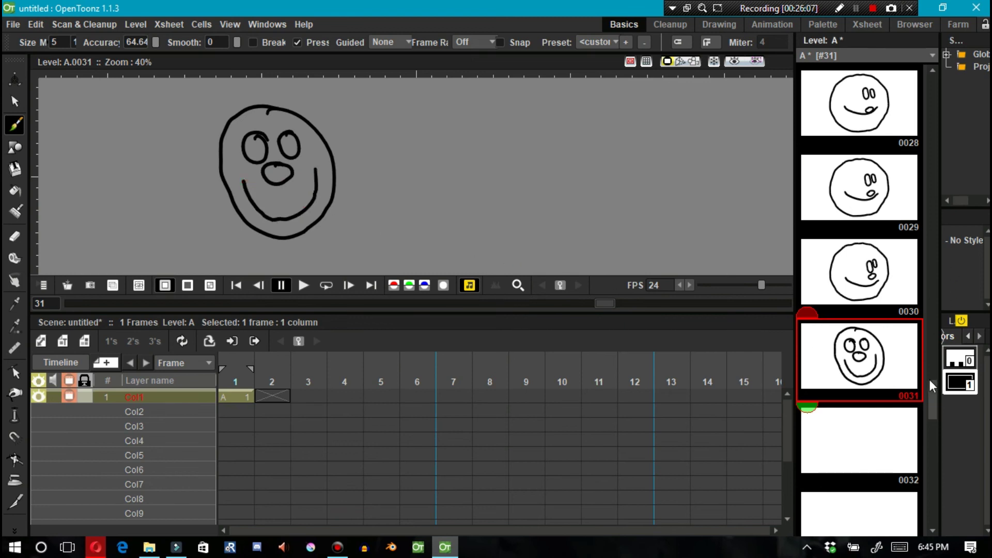
- Draw a matching, narrower smiling face on drawing 0040, well across the canvas from the one on drawing 0031
{"action": "left_click_drag", "start_coordinate": [930, 401], "coordinate": [930, 504]}
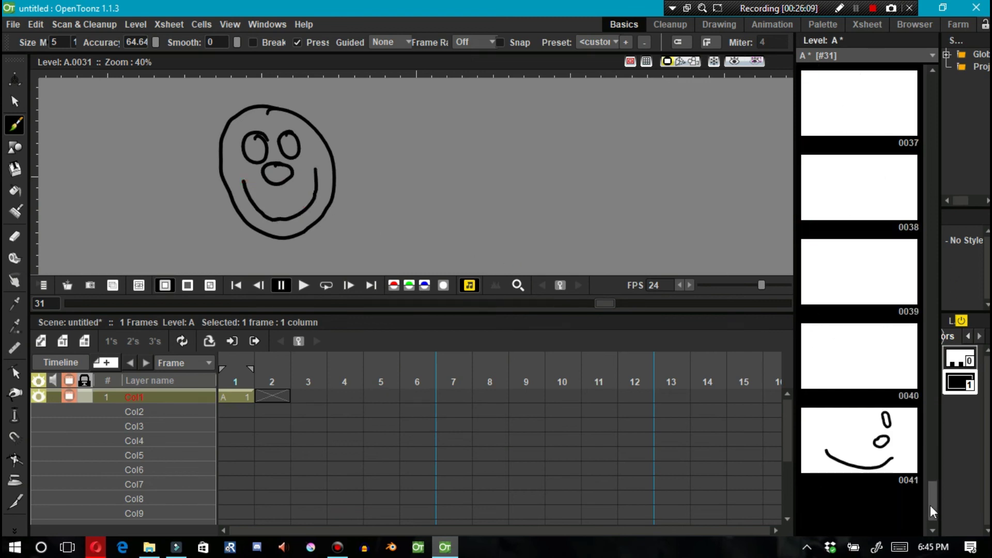
{"action": "left_click", "coordinate": [865, 386]}
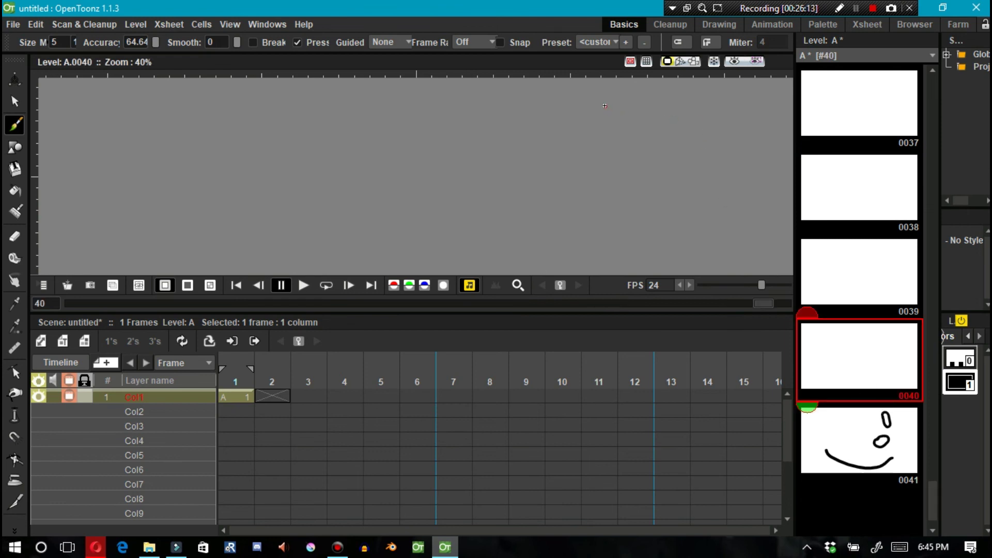
{"action": "mouse_move", "coordinate": [607, 102]}
{"action": "left_mouse_down"}
{"action": "mouse_move", "coordinate": [663, 161]}
{"action": "mouse_move", "coordinate": [649, 217]}
{"action": "mouse_move", "coordinate": [601, 224]}
{"action": "mouse_move", "coordinate": [575, 194]}
{"action": "mouse_move", "coordinate": [568, 153]}
{"action": "mouse_move", "coordinate": [606, 100]}
{"action": "left_mouse_up"}
{"action": "mouse_move", "coordinate": [638, 141]}
{"action": "left_mouse_down"}
{"action": "mouse_move", "coordinate": [617, 155]}
{"action": "mouse_move", "coordinate": [600, 141]}
{"action": "mouse_move", "coordinate": [635, 167]}
{"action": "mouse_move", "coordinate": [619, 185]}
{"action": "mouse_move", "coordinate": [612, 171]}
{"action": "mouse_move", "coordinate": [622, 165]}
{"action": "mouse_move", "coordinate": [589, 199]}
{"action": "mouse_move", "coordinate": [584, 178]}
{"action": "left_mouse_up"}
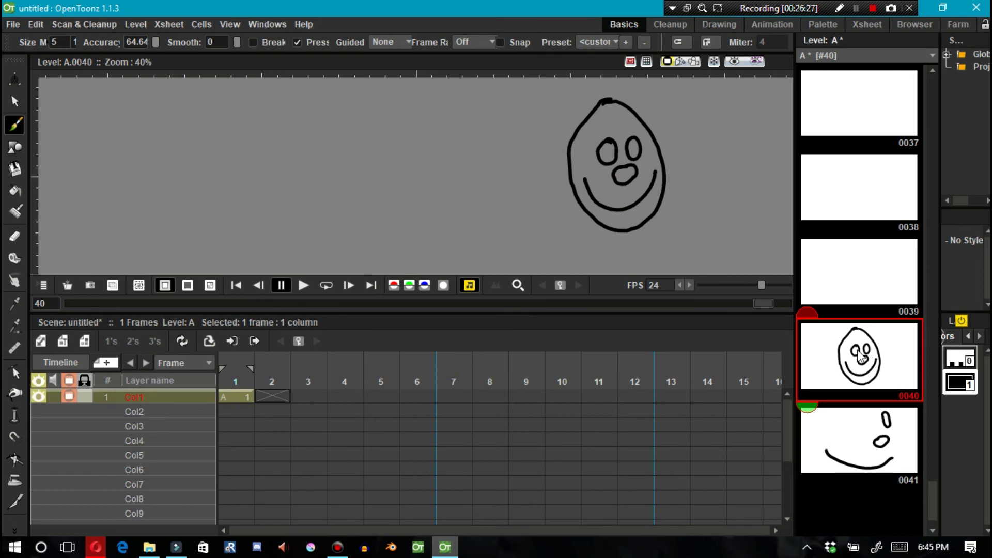
- Inbetween drawings 0031 to 0040 of level A using the Ease In / Ease Out interpolation
{"action": "left_click_drag", "start_coordinate": [930, 505], "coordinate": [932, 421]}
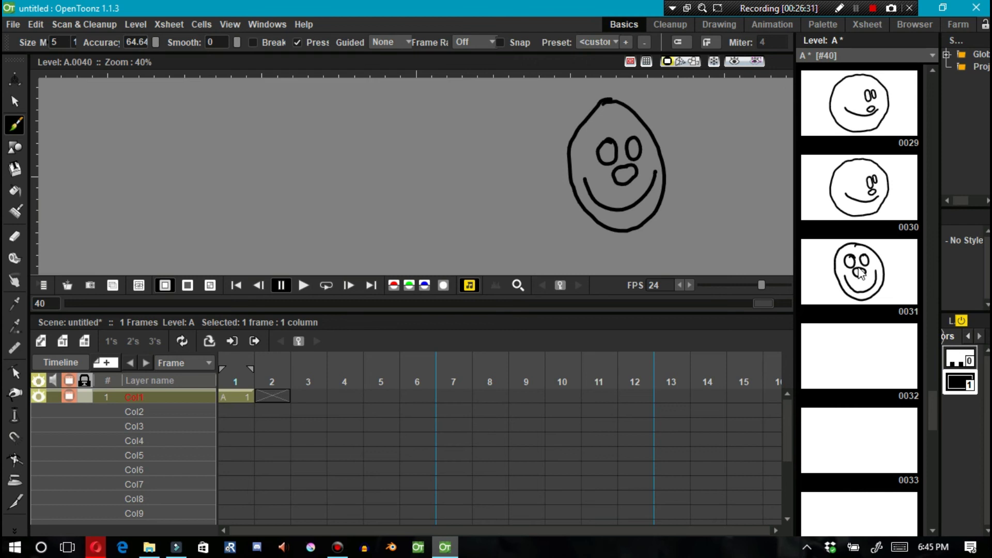
{"action": "left_click", "coordinate": [873, 276], "text": "shift"}
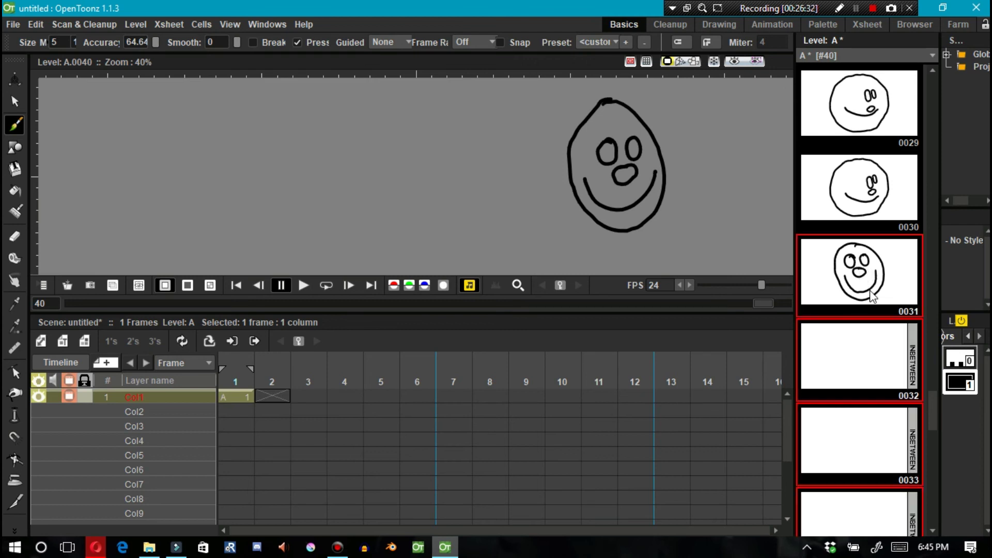
{"action": "left_click", "coordinate": [913, 359]}
{"action": "left_click", "coordinate": [548, 260]}
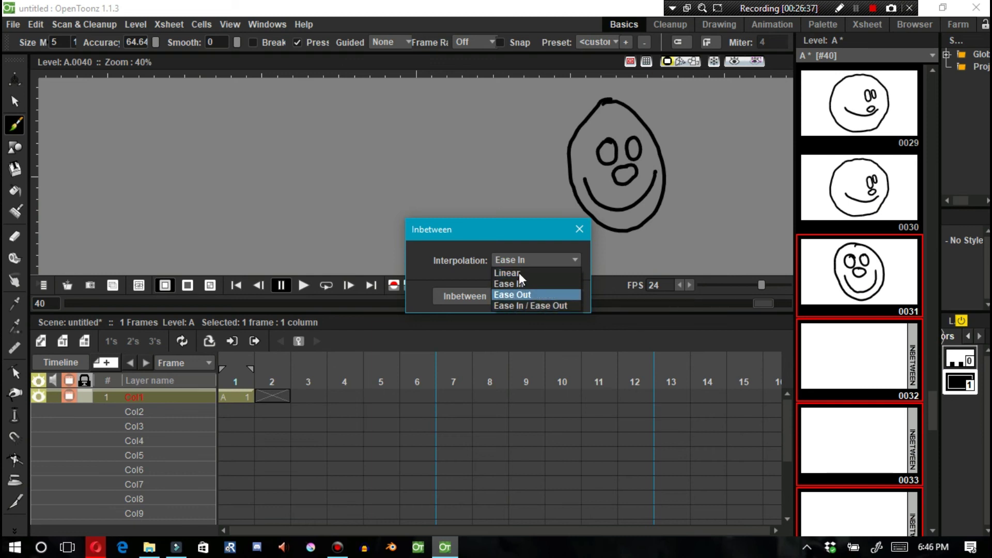
{"action": "left_click", "coordinate": [518, 302]}
{"action": "left_click", "coordinate": [469, 294]}
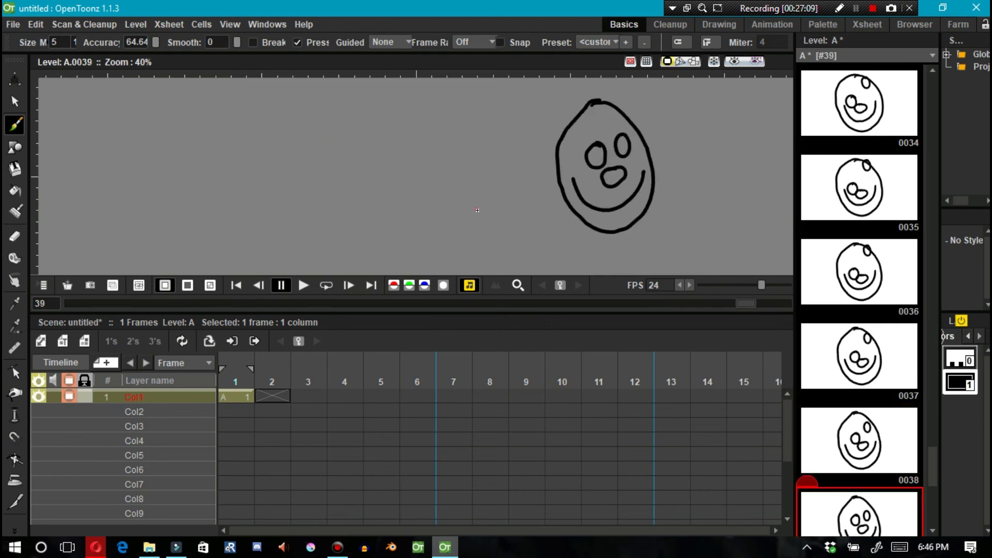
- Examine the generated in-betweens through drawing 0041, and look up Vector Brush Snapping in the browser's OpenToonz Experimental feature list
{"action": "left_click_drag", "start_coordinate": [605, 143], "coordinate": [610, 141]}
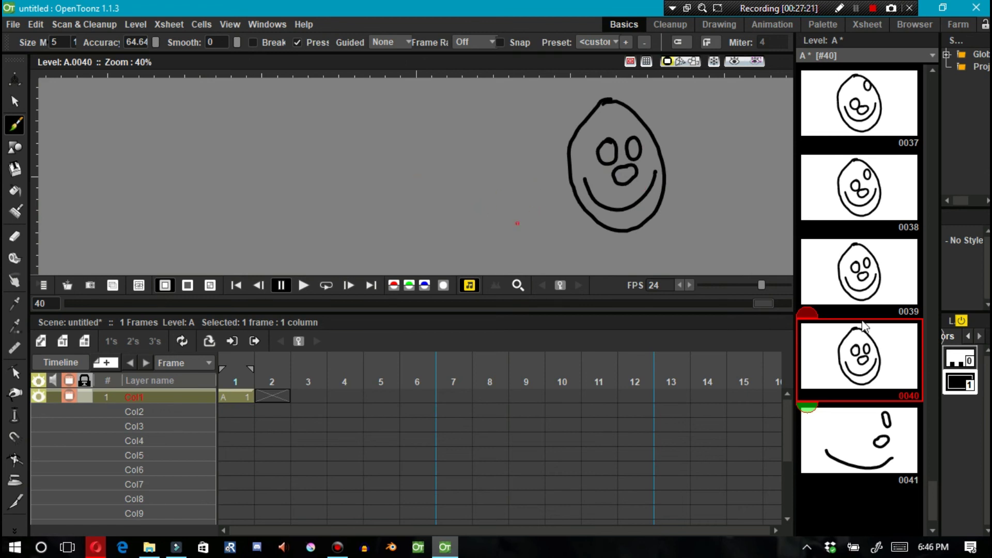
{"action": "left_click", "coordinate": [863, 421]}
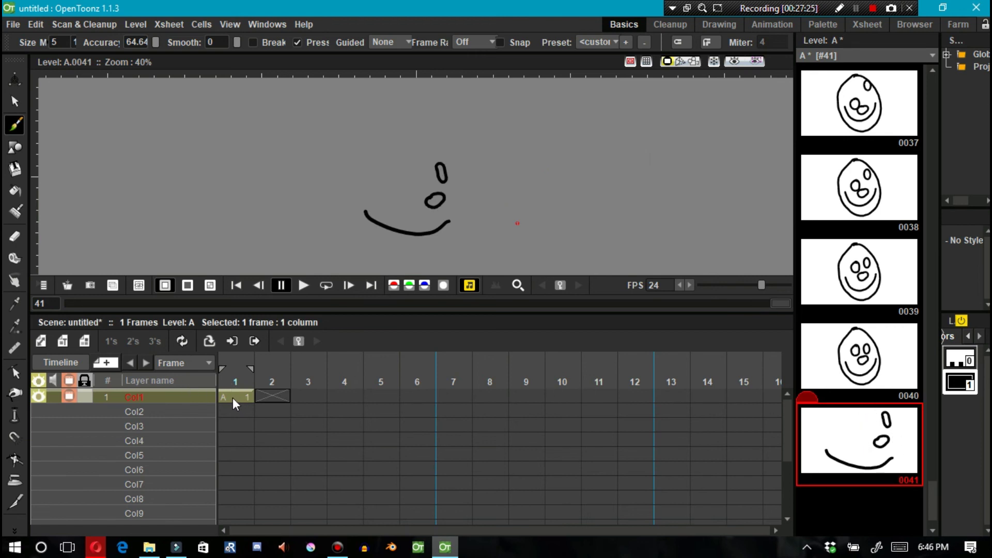
{"action": "left_click", "coordinate": [104, 545]}
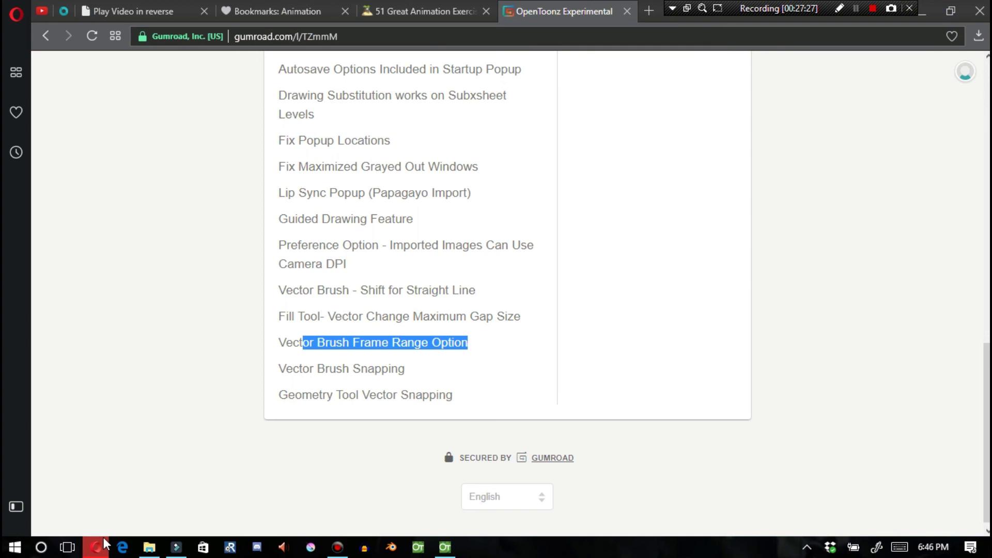
{"action": "left_click_drag", "start_coordinate": [314, 368], "coordinate": [383, 369]}
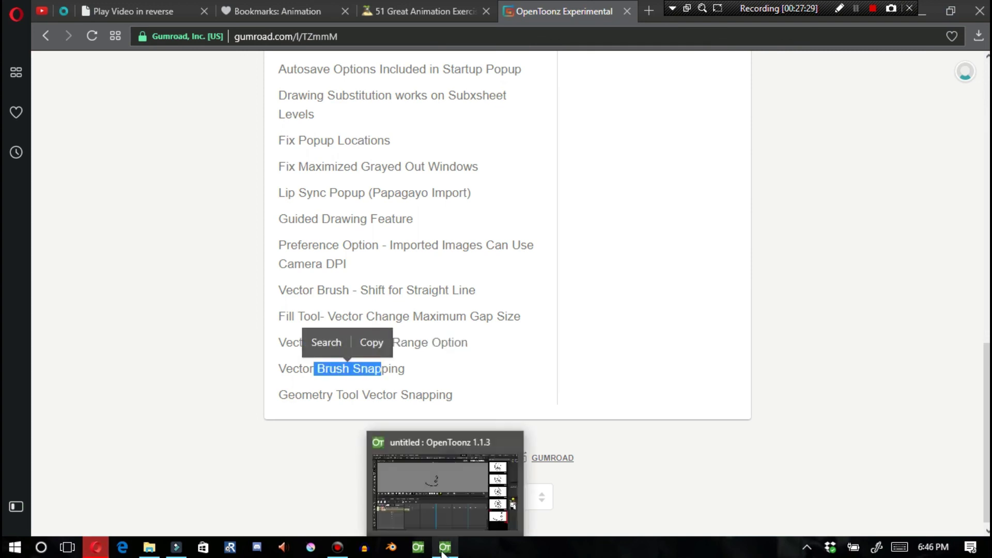
- Back in OpenToonz, enable brush snapping and draw an S-shaped curve with an arc joined to it on Col2 at frame 1
{"action": "left_click", "coordinate": [445, 547]}
{"action": "left_click", "coordinate": [250, 411]}
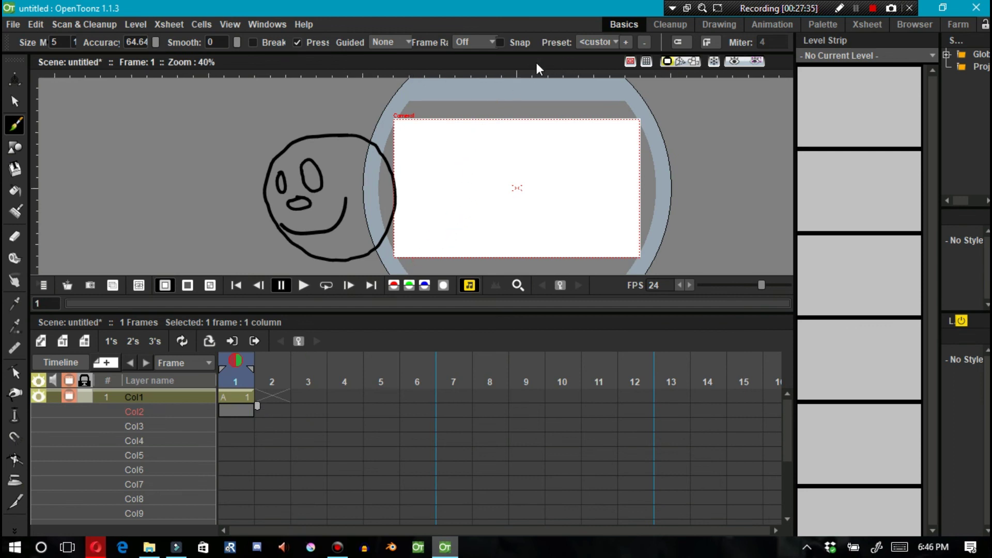
{"action": "left_click", "coordinate": [501, 42]}
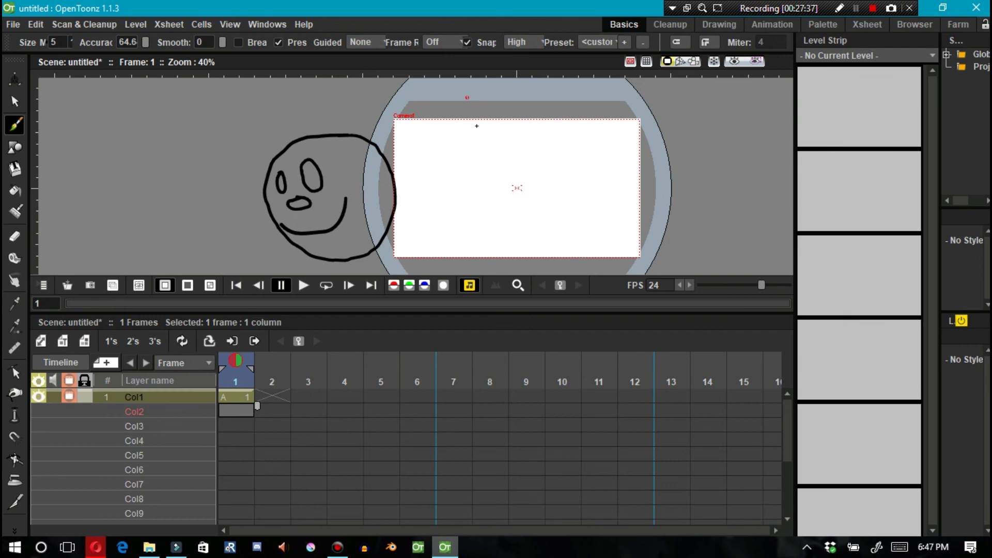
{"action": "mouse_move", "coordinate": [462, 156]}
{"action": "left_mouse_down"}
{"action": "mouse_move", "coordinate": [471, 153]}
{"action": "mouse_move", "coordinate": [526, 209]}
{"action": "mouse_move", "coordinate": [580, 187]}
{"action": "left_mouse_up"}
{"action": "mouse_move", "coordinate": [496, 178]}
{"action": "left_mouse_down"}
{"action": "mouse_move", "coordinate": [515, 164]}
{"action": "mouse_move", "coordinate": [541, 209]}
{"action": "left_mouse_up"}
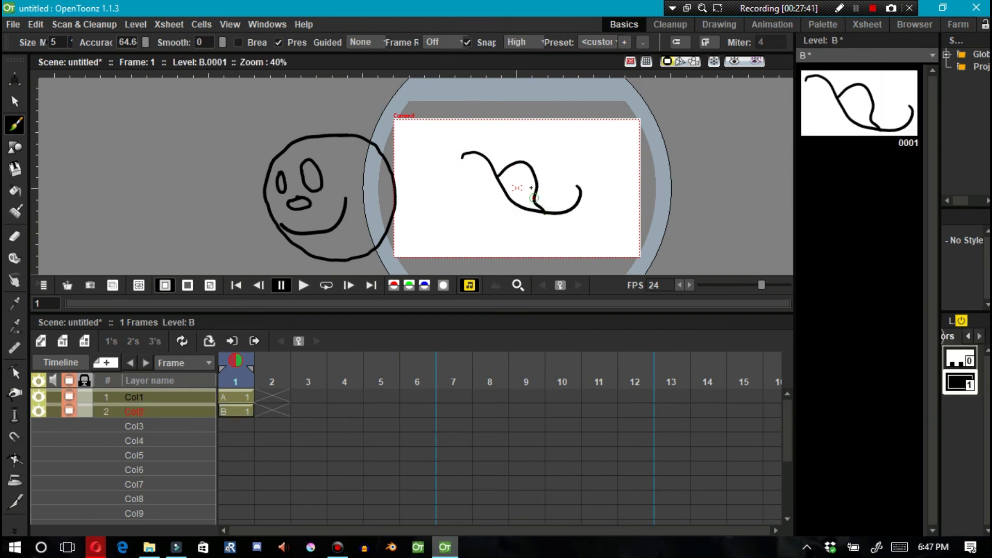
- Draw more arcs whose ends snap to the existing strokes, building a cluster of rounded cells on level B's drawing
{"action": "key", "text": "shift+space"}
{"action": "scroll", "coordinate": [555, 192], "scroll_direction": "down", "scroll_amount": 1}
{"action": "scroll", "coordinate": [556, 192], "scroll_direction": "up", "scroll_amount": 6}
{"action": "key", "text": "b"}
{"action": "left_click_drag", "start_coordinate": [551, 151], "coordinate": [563, 248]}
{"action": "mouse_move", "coordinate": [503, 170]}
{"action": "left_mouse_down"}
{"action": "mouse_move", "coordinate": [520, 160]}
{"action": "mouse_move", "coordinate": [596, 239]}
{"action": "mouse_move", "coordinate": [612, 242]}
{"action": "left_mouse_up"}
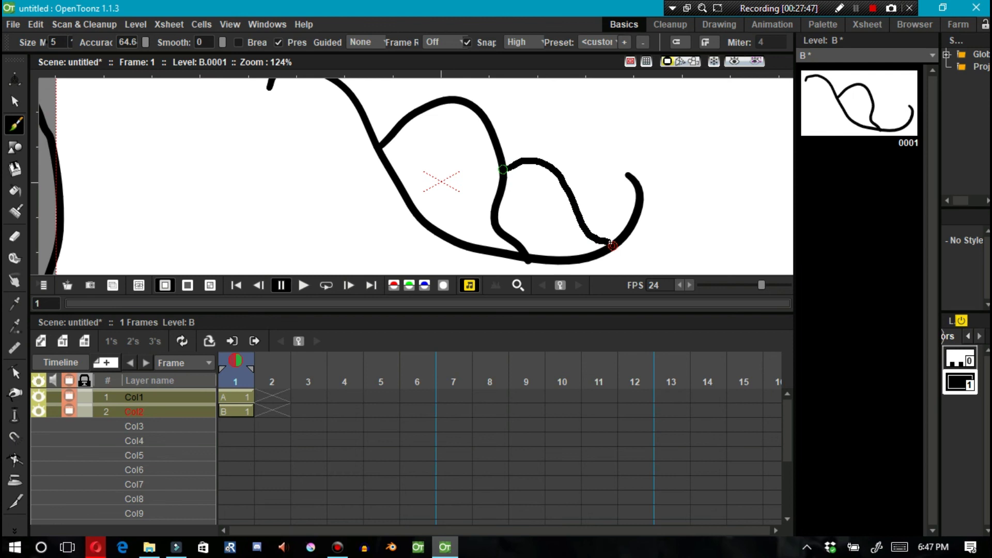
{"action": "mouse_move", "coordinate": [639, 191]}
{"action": "left_mouse_down"}
{"action": "mouse_move", "coordinate": [622, 196]}
{"action": "mouse_move", "coordinate": [575, 159]}
{"action": "mouse_move", "coordinate": [552, 164]}
{"action": "left_mouse_up"}
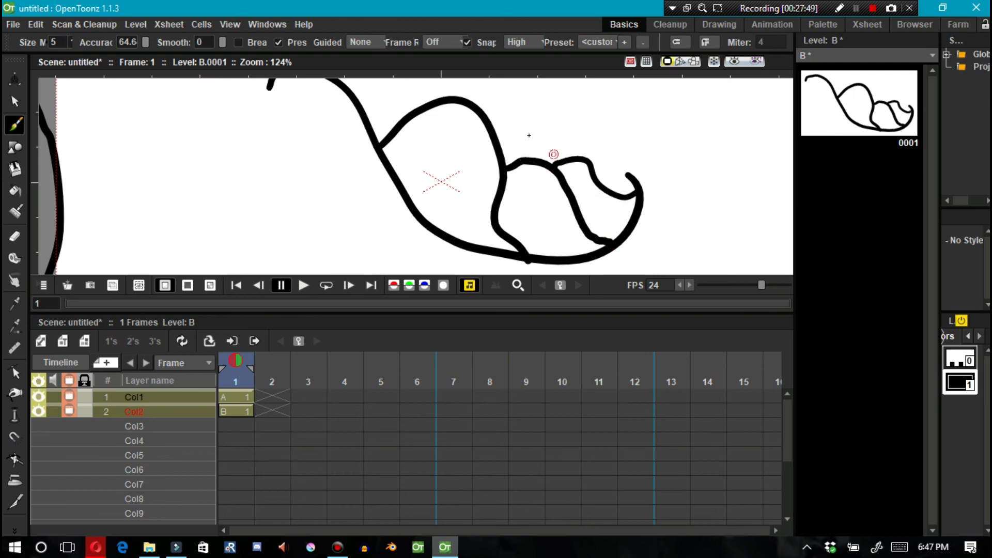
{"action": "mouse_move", "coordinate": [481, 113]}
{"action": "left_mouse_down"}
{"action": "mouse_move", "coordinate": [548, 98]}
{"action": "mouse_move", "coordinate": [580, 126]}
{"action": "mouse_move", "coordinate": [575, 247]}
{"action": "left_mouse_up"}
{"action": "left_click_drag", "start_coordinate": [563, 213], "coordinate": [498, 145]}
{"action": "mouse_move", "coordinate": [551, 229]}
{"action": "left_mouse_down"}
{"action": "mouse_move", "coordinate": [560, 209]}
{"action": "mouse_move", "coordinate": [502, 167]}
{"action": "left_mouse_up"}
{"action": "mouse_move", "coordinate": [374, 156]}
{"action": "left_mouse_down"}
{"action": "mouse_move", "coordinate": [325, 123]}
{"action": "mouse_move", "coordinate": [269, 138]}
{"action": "left_mouse_up"}
{"action": "mouse_move", "coordinate": [362, 138]}
{"action": "left_mouse_down"}
{"action": "mouse_move", "coordinate": [424, 111]}
{"action": "mouse_move", "coordinate": [460, 151]}
{"action": "left_mouse_up"}
- Switch to the Fill tool and add a new red style 2 to level B's palette
{"action": "key", "text": "f"}
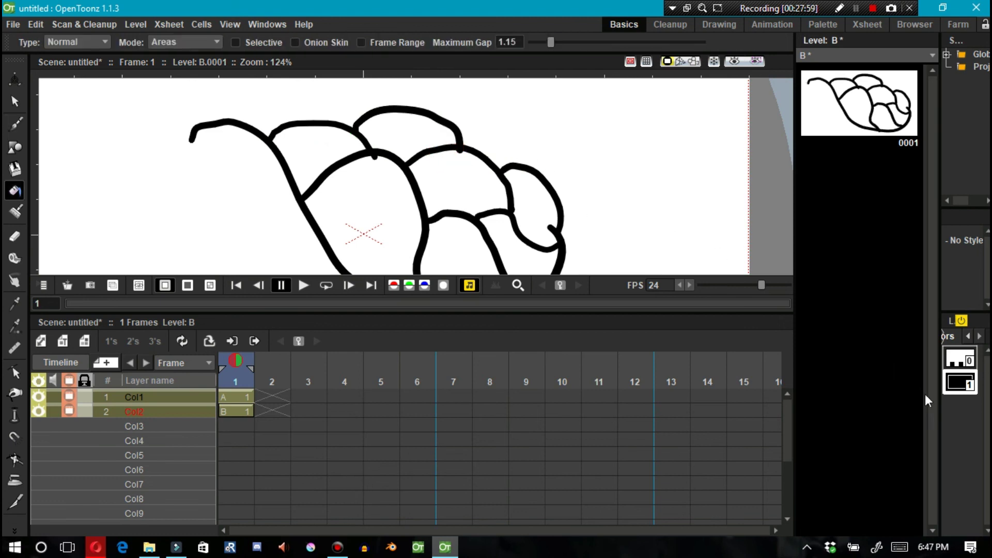
{"action": "left_click_drag", "start_coordinate": [939, 413], "coordinate": [862, 392]}
{"action": "right_click", "coordinate": [947, 392]}
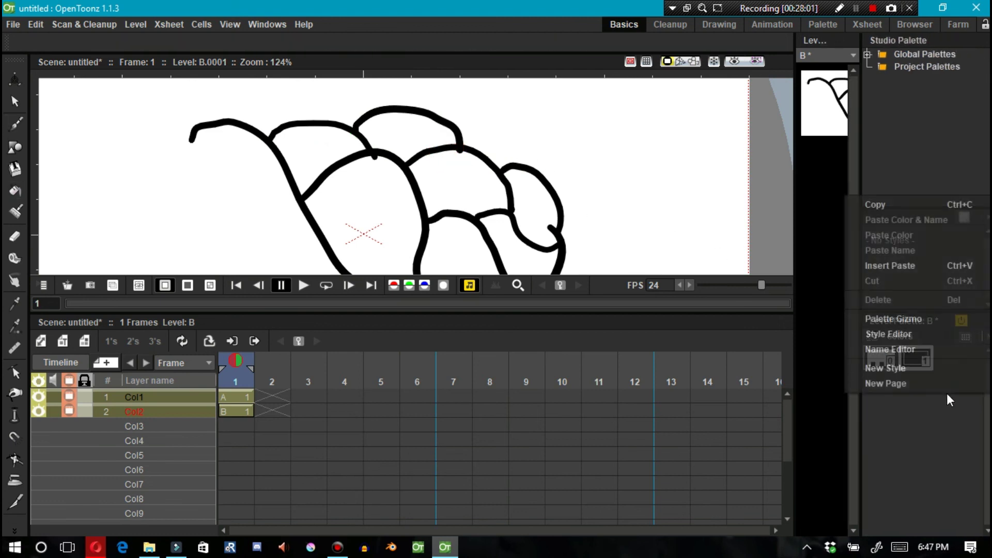
{"action": "left_click", "coordinate": [922, 365]}
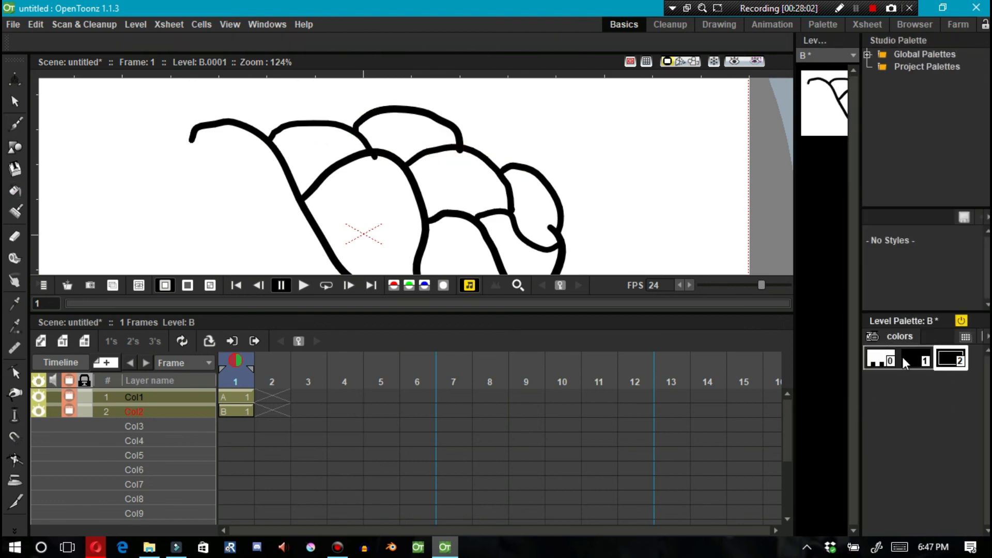
{"action": "double_click", "coordinate": [951, 361]}
{"action": "left_click", "coordinate": [594, 168]}
{"action": "left_click", "coordinate": [610, 58]}
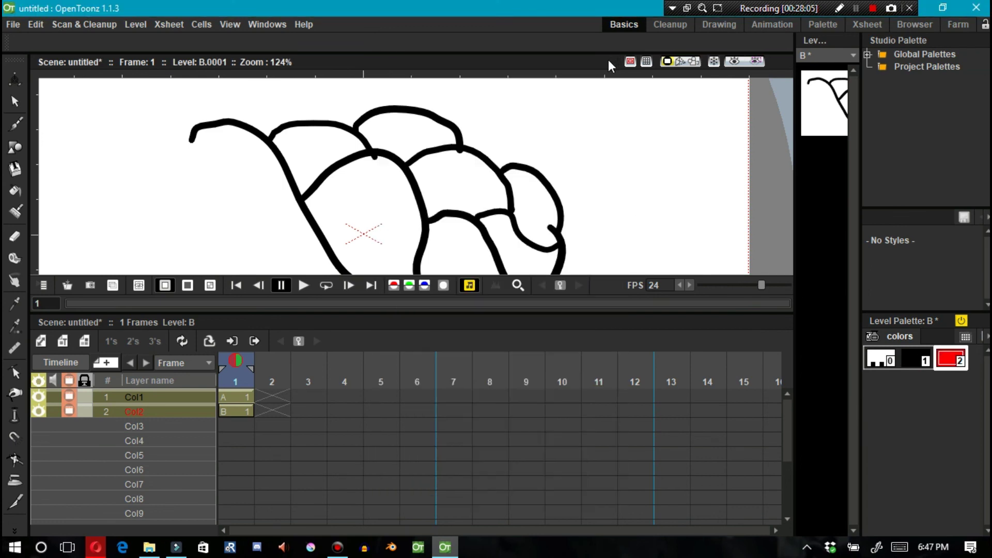
- Fill the cluster's cells with red style 2, except the uppermost arc's cell
{"action": "left_click", "coordinate": [312, 151]}
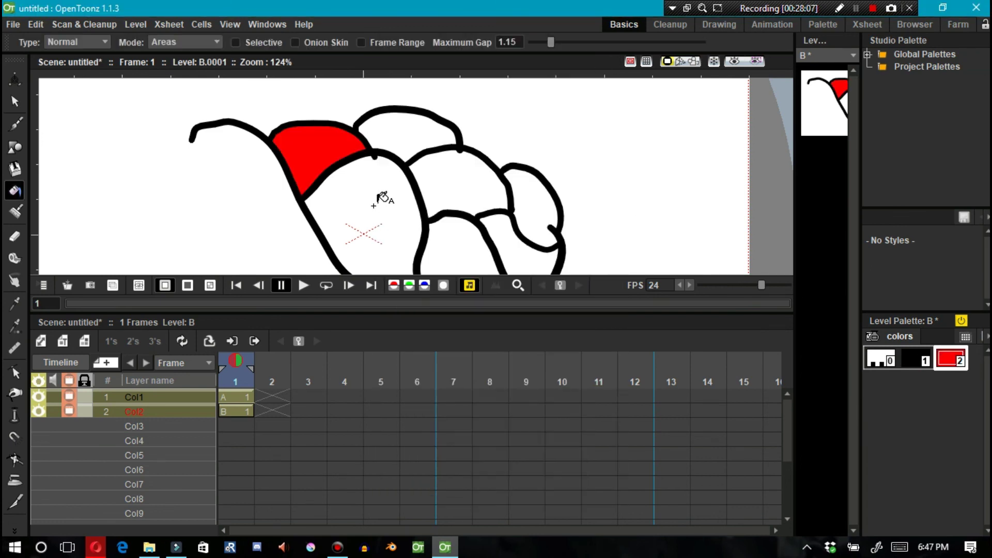
{"action": "left_click_drag", "start_coordinate": [380, 199], "coordinate": [321, 143]}
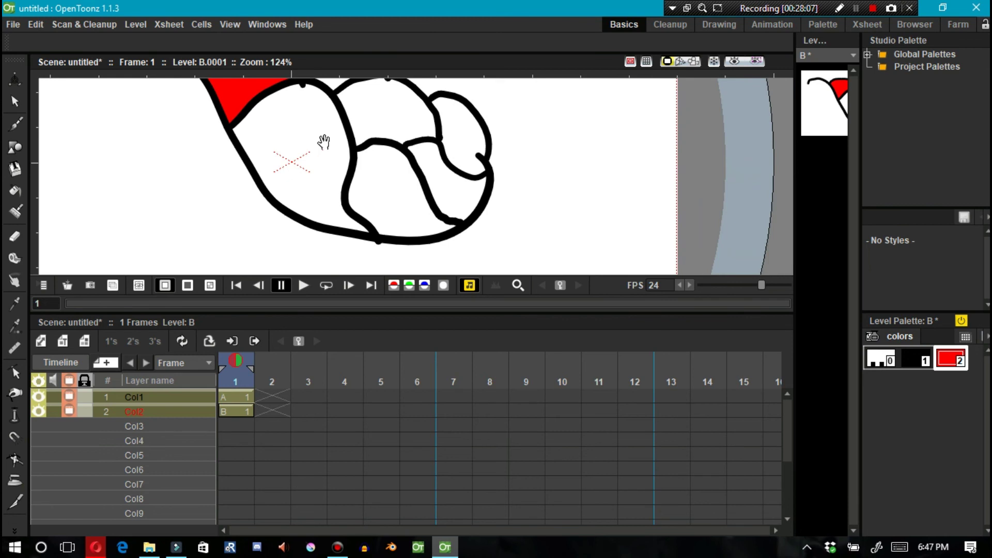
{"action": "left_click", "coordinate": [413, 184]}
{"action": "left_click", "coordinate": [447, 178]}
{"action": "left_click", "coordinate": [452, 136]}
{"action": "left_click_drag", "start_coordinate": [484, 197], "coordinate": [589, 251]}
{"action": "left_click", "coordinate": [504, 155]}
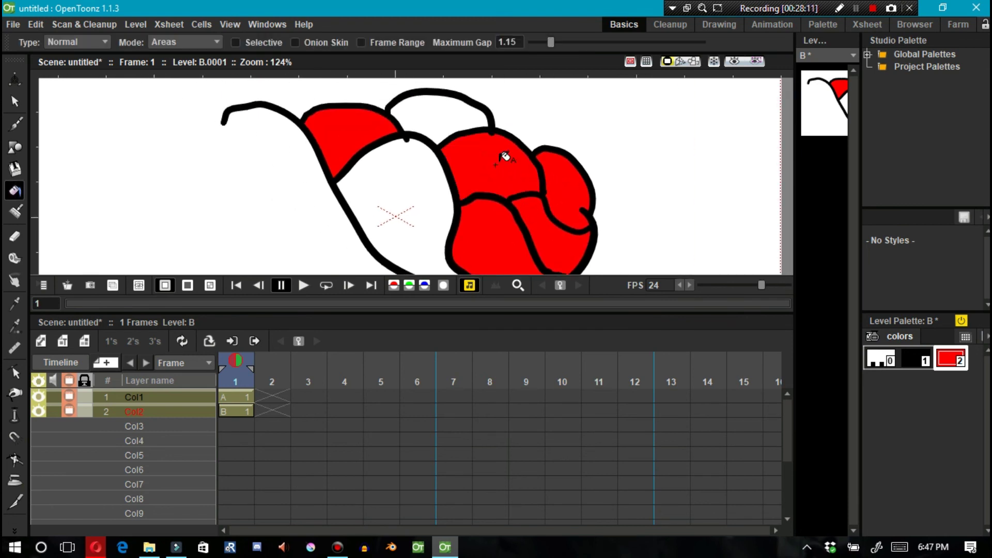
{"action": "left_click", "coordinate": [413, 187]}
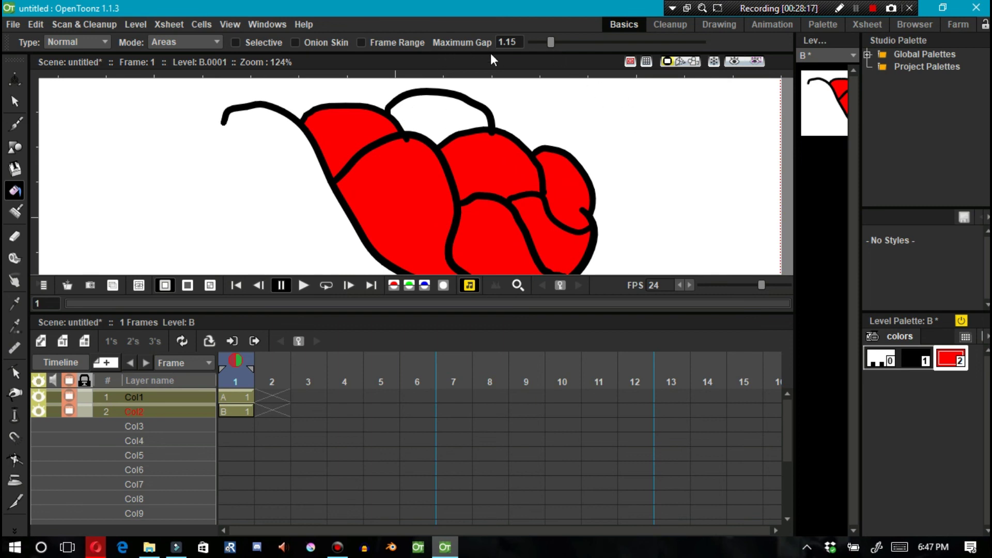
- Check the fill gap entry in the browser's feature list, and set the Fill tool's Maximum Gap to 10 in OpenToonz
{"action": "left_click", "coordinate": [96, 547]}
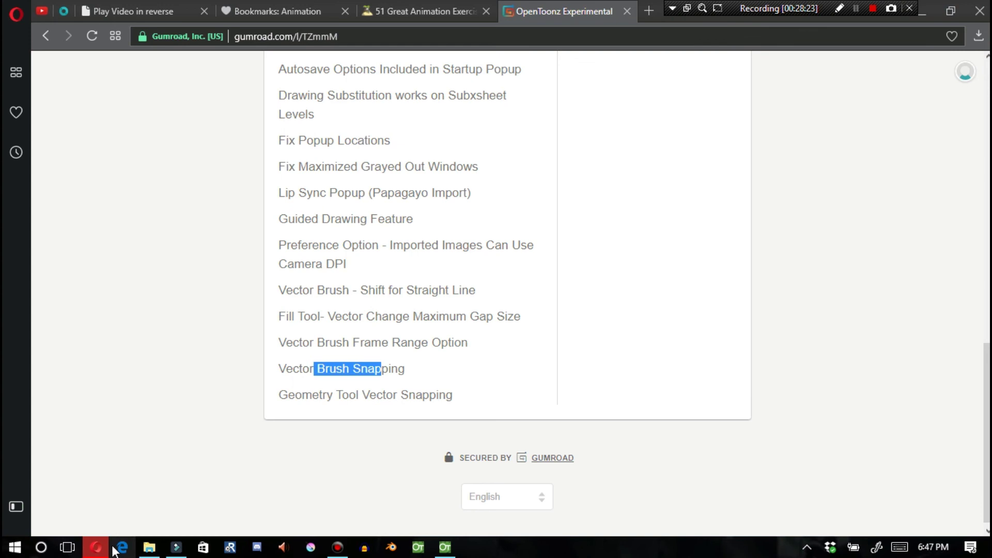
{"action": "left_click", "coordinate": [96, 547]}
{"action": "left_click_drag", "start_coordinate": [548, 44], "coordinate": [712, 45]}
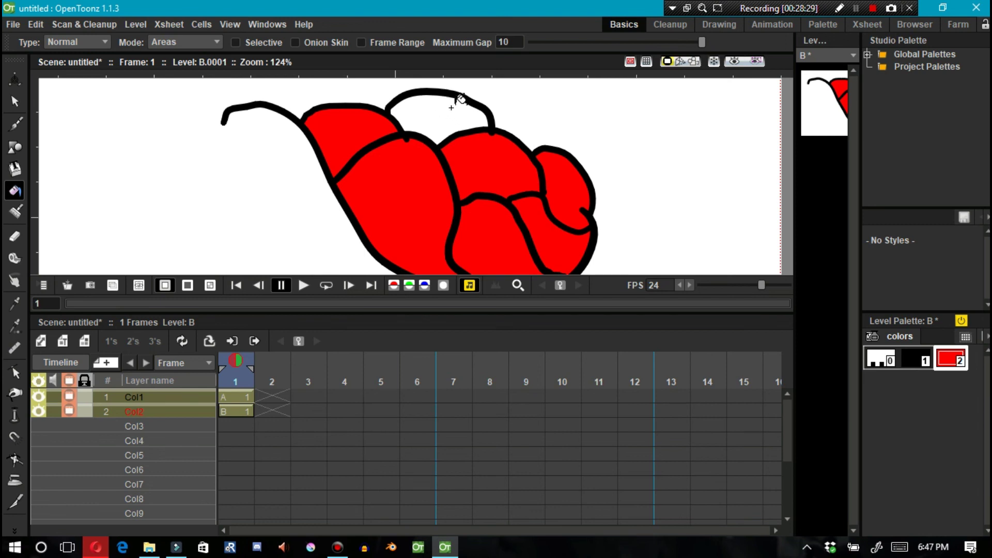
- Extend both ends of the uppermost arc across the neighbouring cells' outlines with the Control Point Editor, and return to the Fill tool
{"action": "key", "text": "s"}
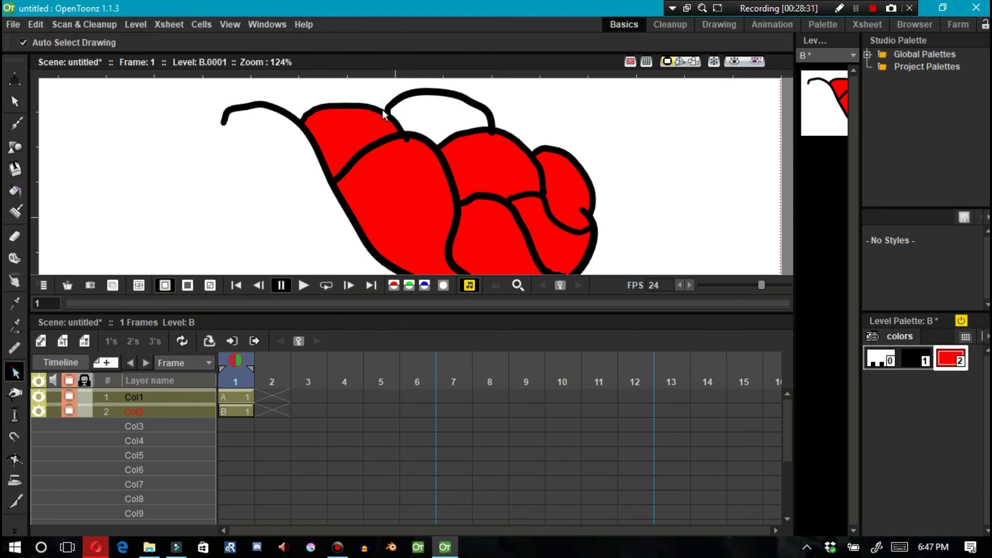
{"action": "left_click", "coordinate": [388, 114]}
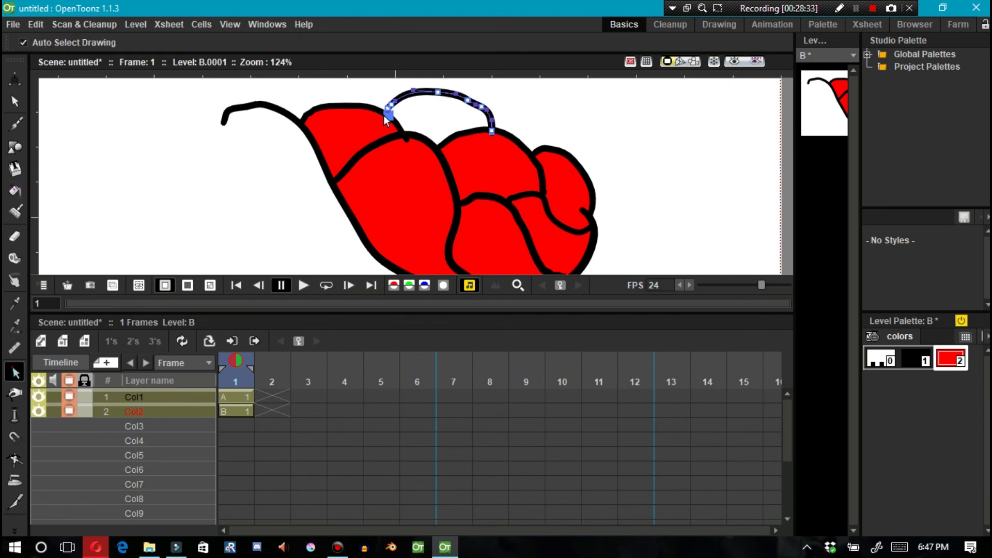
{"action": "left_click", "coordinate": [391, 115]}
{"action": "left_click", "coordinate": [394, 110]}
{"action": "key", "text": "f"}
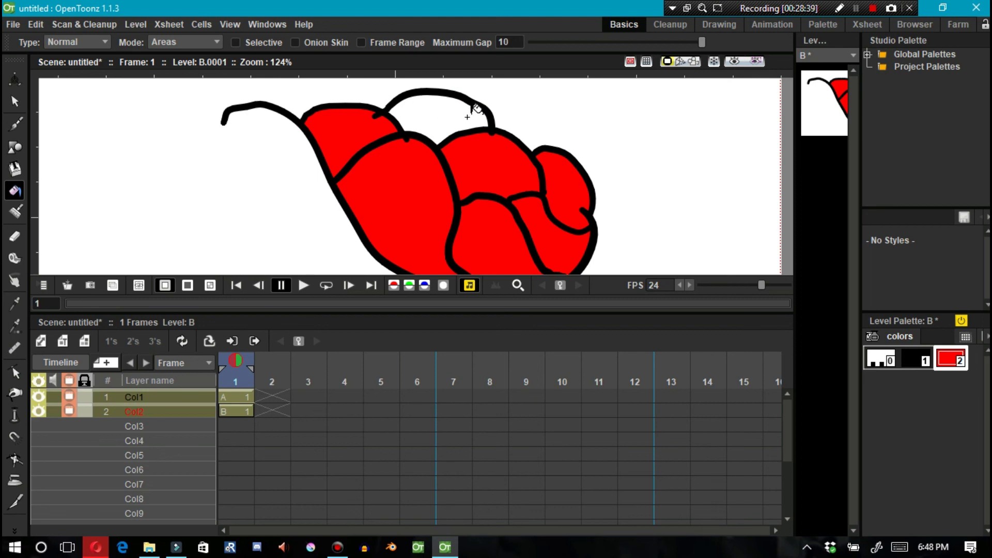
{"action": "key", "text": "c"}
{"action": "left_click", "coordinate": [491, 132]}
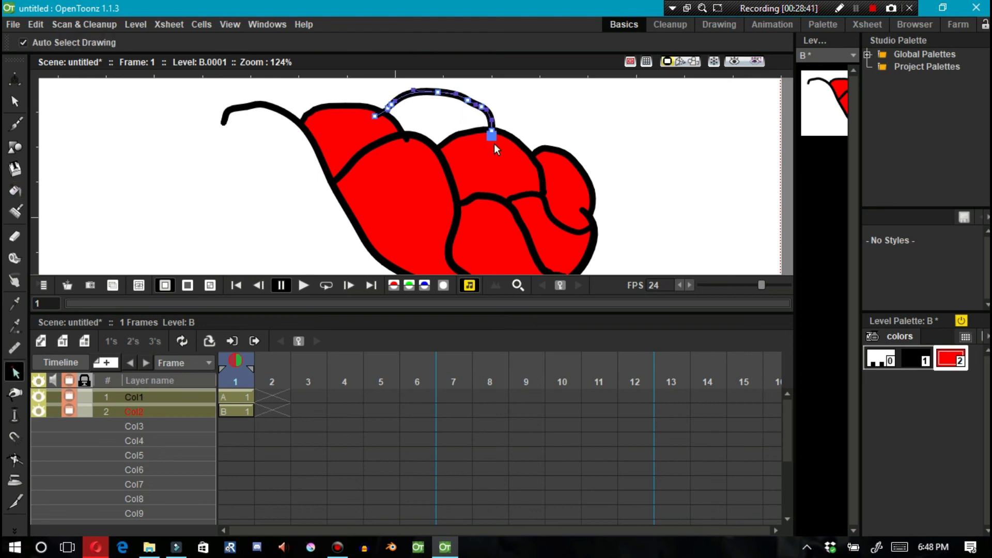
{"action": "key", "text": "b"}
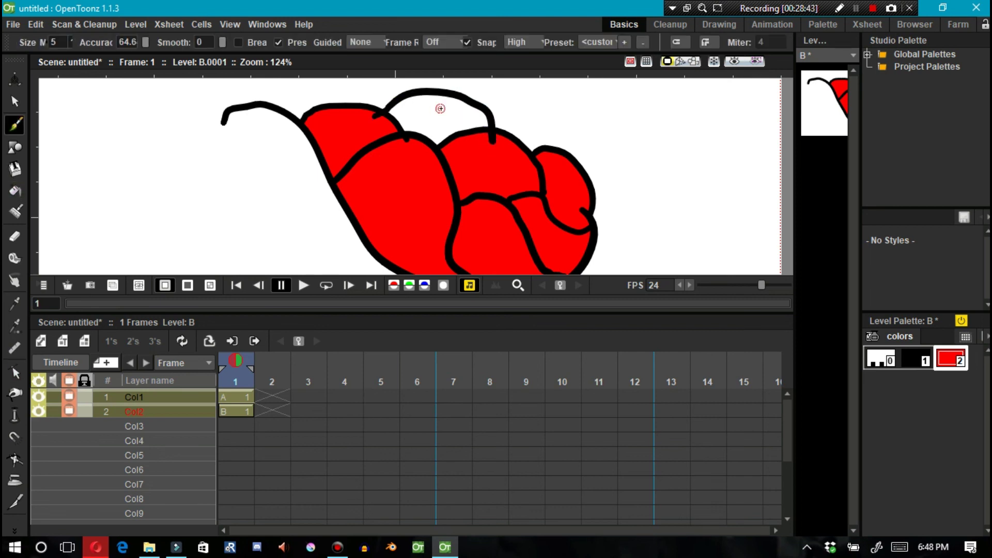
{"action": "key", "text": "f"}
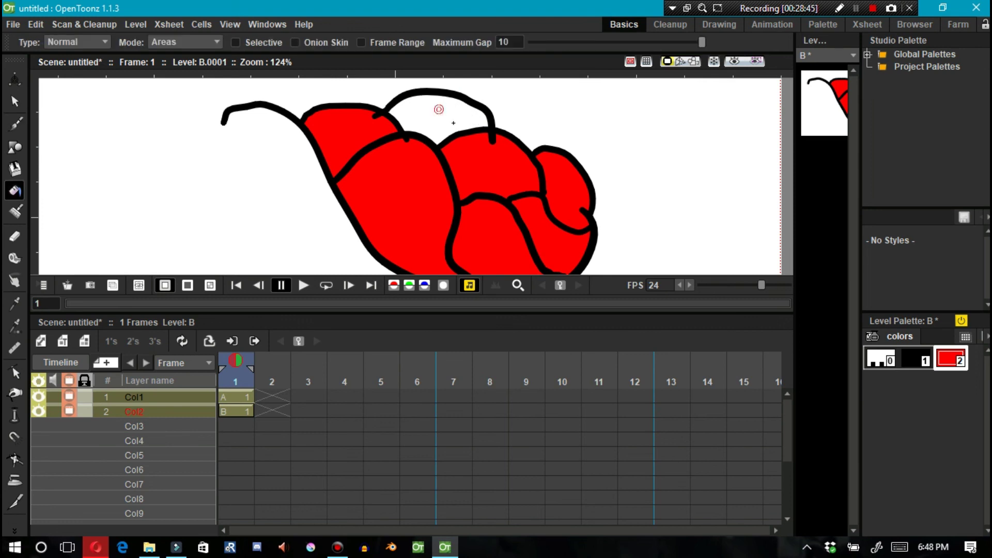
- Examine the uppermost arc's extended ends and the strokes surrounding its unfilled cell
{"action": "key", "text": "space"}
{"action": "scroll", "coordinate": [511, 187], "scroll_direction": "up", "scroll_amount": 2}
{"action": "scroll", "coordinate": [511, 187], "scroll_direction": "down", "scroll_amount": 5}
{"action": "key", "text": "b"}
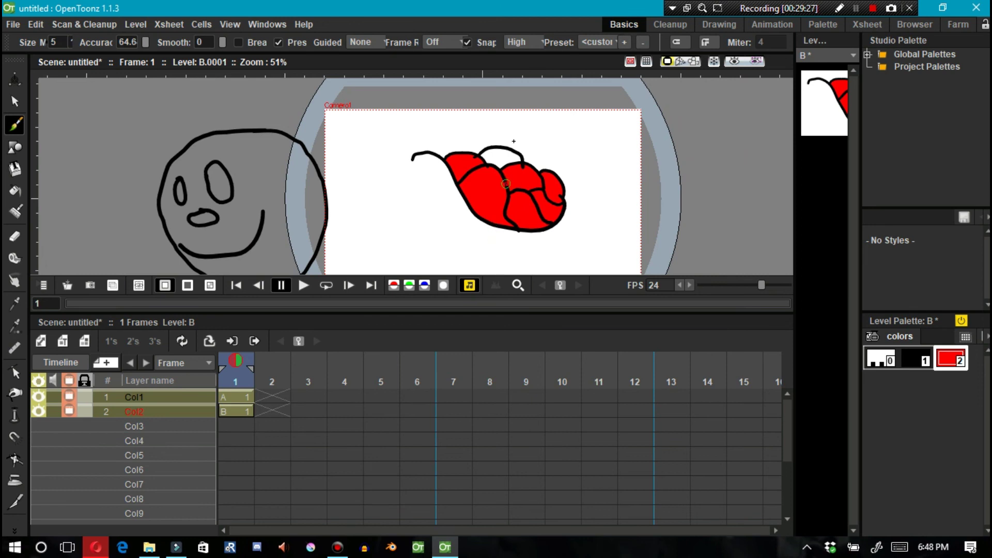
{"action": "key", "text": "shift+space"}
{"action": "mouse_move", "coordinate": [507, 164]}
{"action": "left_mouse_down"}
{"action": "mouse_move", "coordinate": [491, 127]}
{"action": "mouse_move", "coordinate": [469, 228]}
{"action": "mouse_move", "coordinate": [427, 188]}
{"action": "mouse_move", "coordinate": [401, 130]}
{"action": "left_mouse_up"}
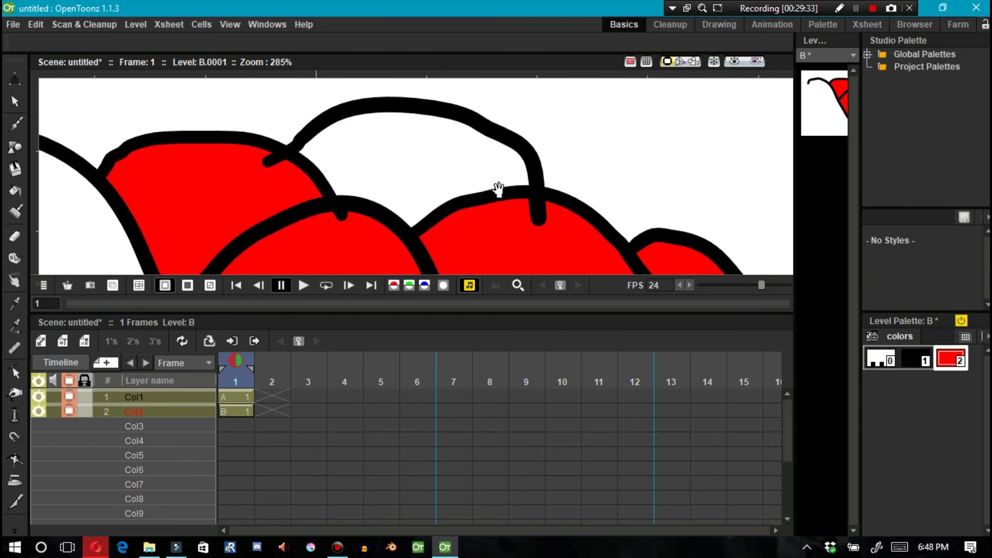
{"action": "left_click_drag", "start_coordinate": [458, 201], "coordinate": [420, 77]}
{"action": "left_click_drag", "start_coordinate": [459, 202], "coordinate": [449, 128]}
{"action": "scroll", "coordinate": [469, 224], "scroll_direction": "down", "scroll_amount": 4}
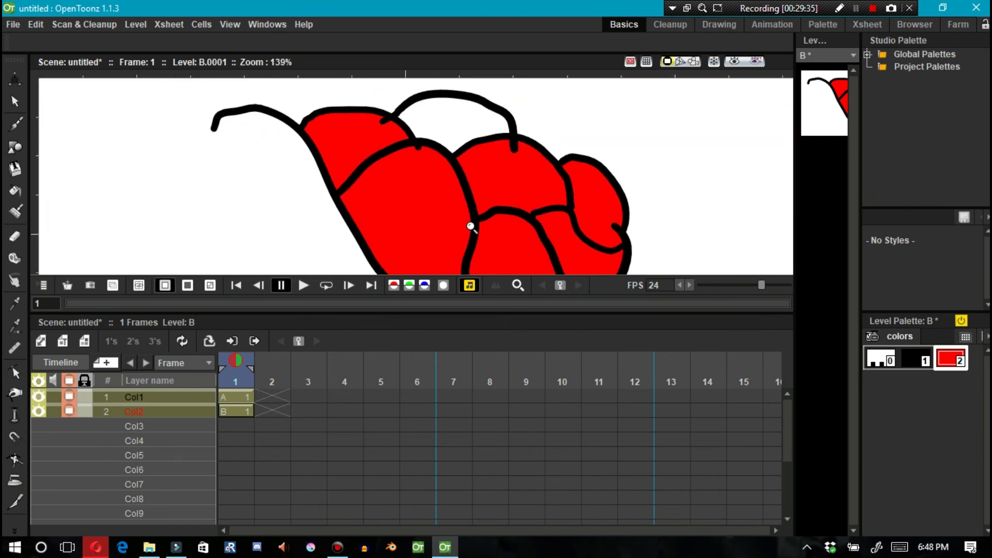
- Pull the lower end point of the large cell's dividing stroke up past the cluster's upper outline, and reposition it with the Control Point Editor
{"action": "left_click_drag", "start_coordinate": [467, 210], "coordinate": [464, 173]}
{"action": "key", "text": "s"}
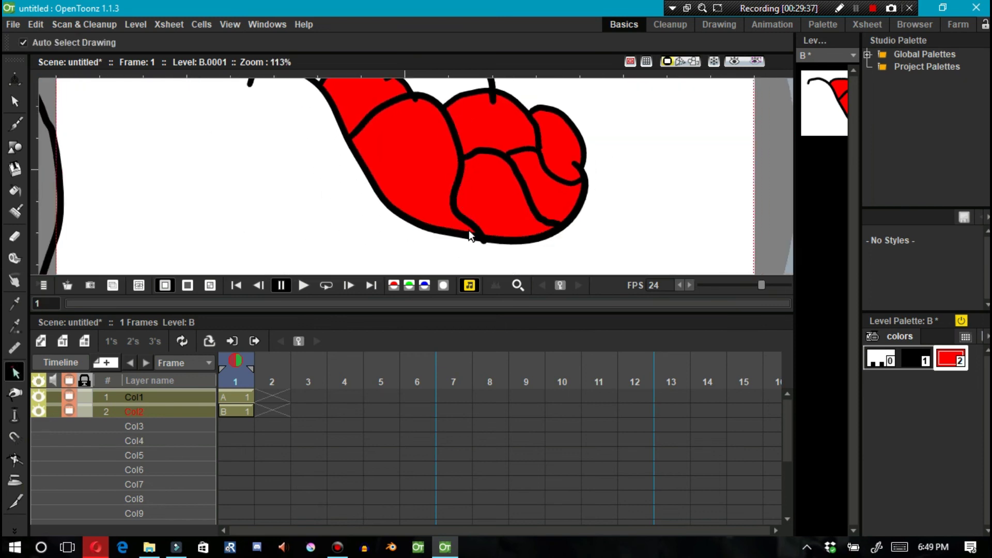
{"action": "left_click", "coordinate": [481, 237]}
{"action": "mouse_move", "coordinate": [483, 238]}
{"action": "left_mouse_down"}
{"action": "mouse_move", "coordinate": [457, 91]}
{"action": "mouse_move", "coordinate": [376, 55]}
{"action": "left_mouse_up"}
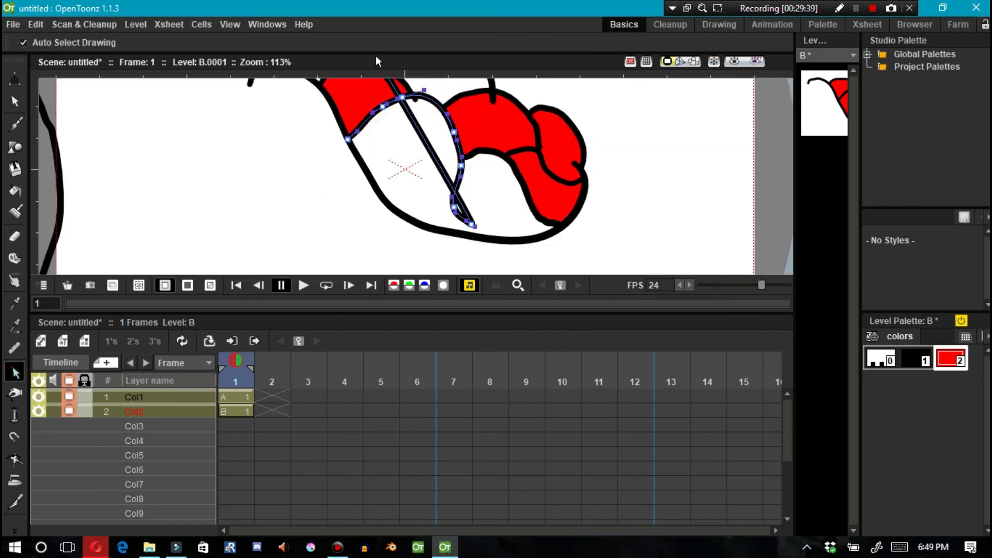
{"action": "left_click_drag", "start_coordinate": [422, 110], "coordinate": [455, 179]}
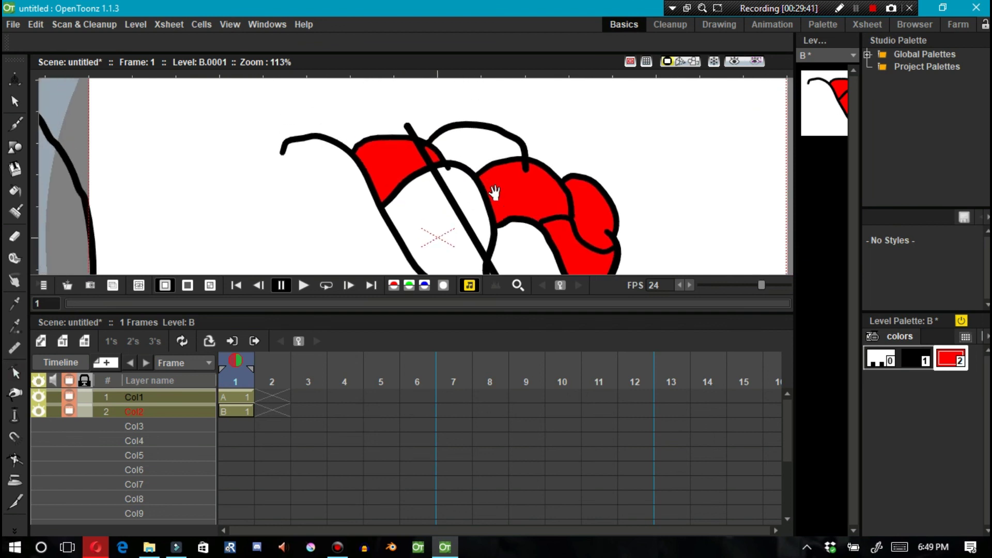
{"action": "left_click", "coordinate": [408, 129]}
{"action": "mouse_move", "coordinate": [408, 129]}
{"action": "left_mouse_down"}
{"action": "mouse_move", "coordinate": [434, 133]}
{"action": "mouse_move", "coordinate": [447, 149]}
{"action": "left_mouse_up"}
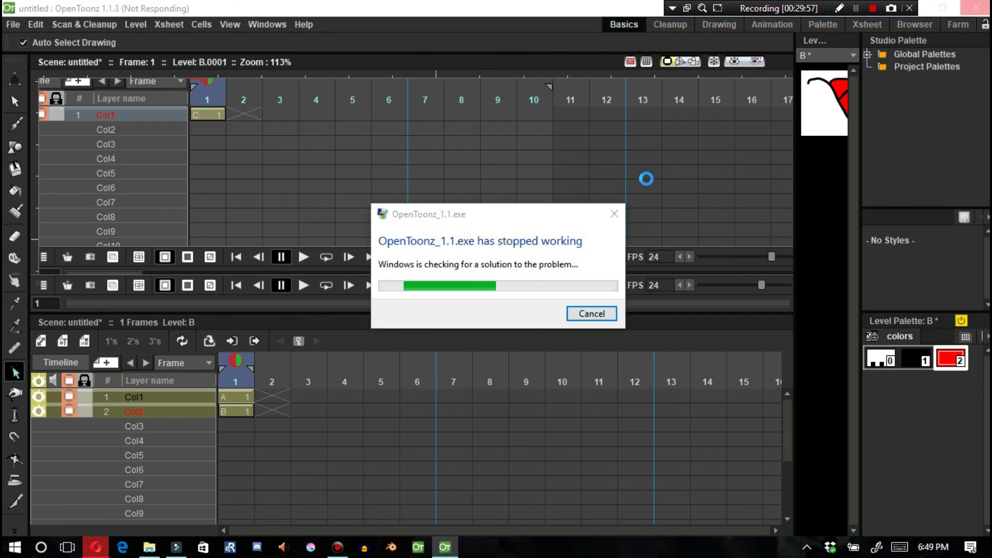
- Cancel the Windows solution check for the crashed OpenToonz, and close the Opentoonz Assets folder window over the video editor
{"action": "left_click", "coordinate": [592, 314]}
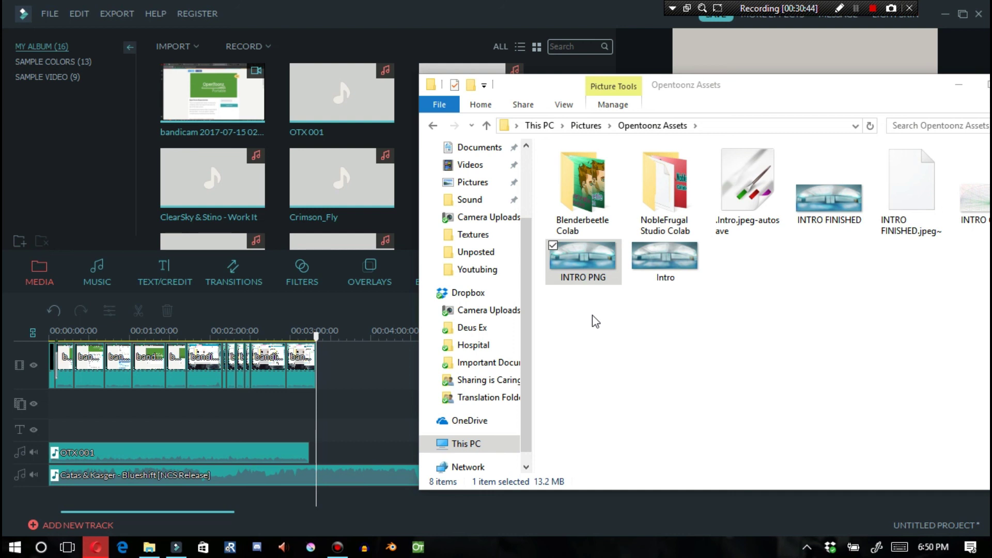
{"action": "left_click_drag", "start_coordinate": [744, 89], "coordinate": [641, 101]}
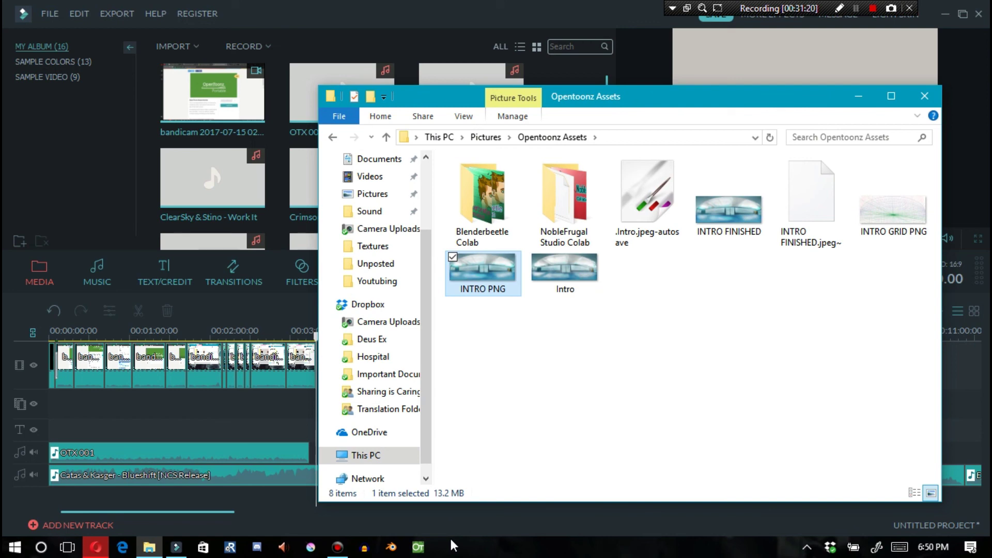
{"action": "left_click", "coordinate": [924, 96]}
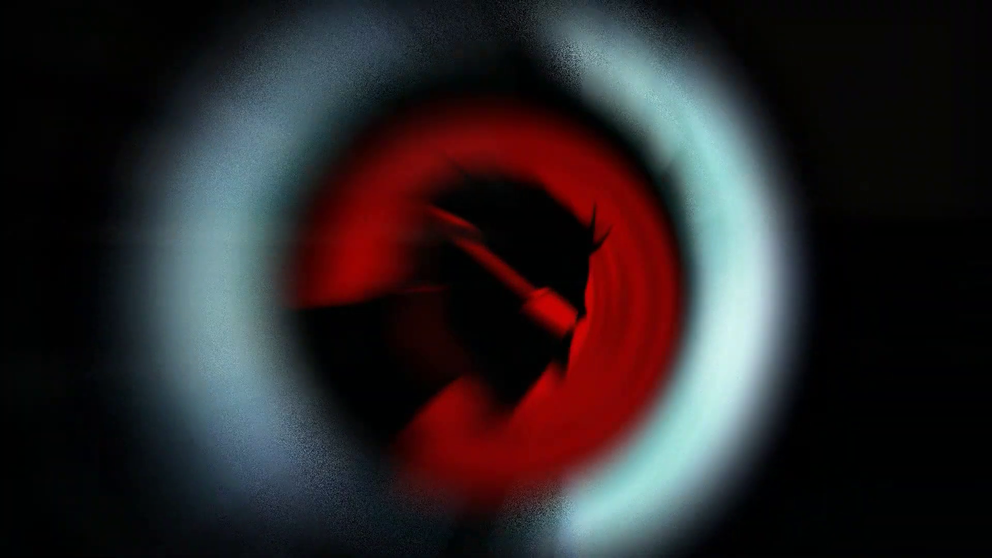